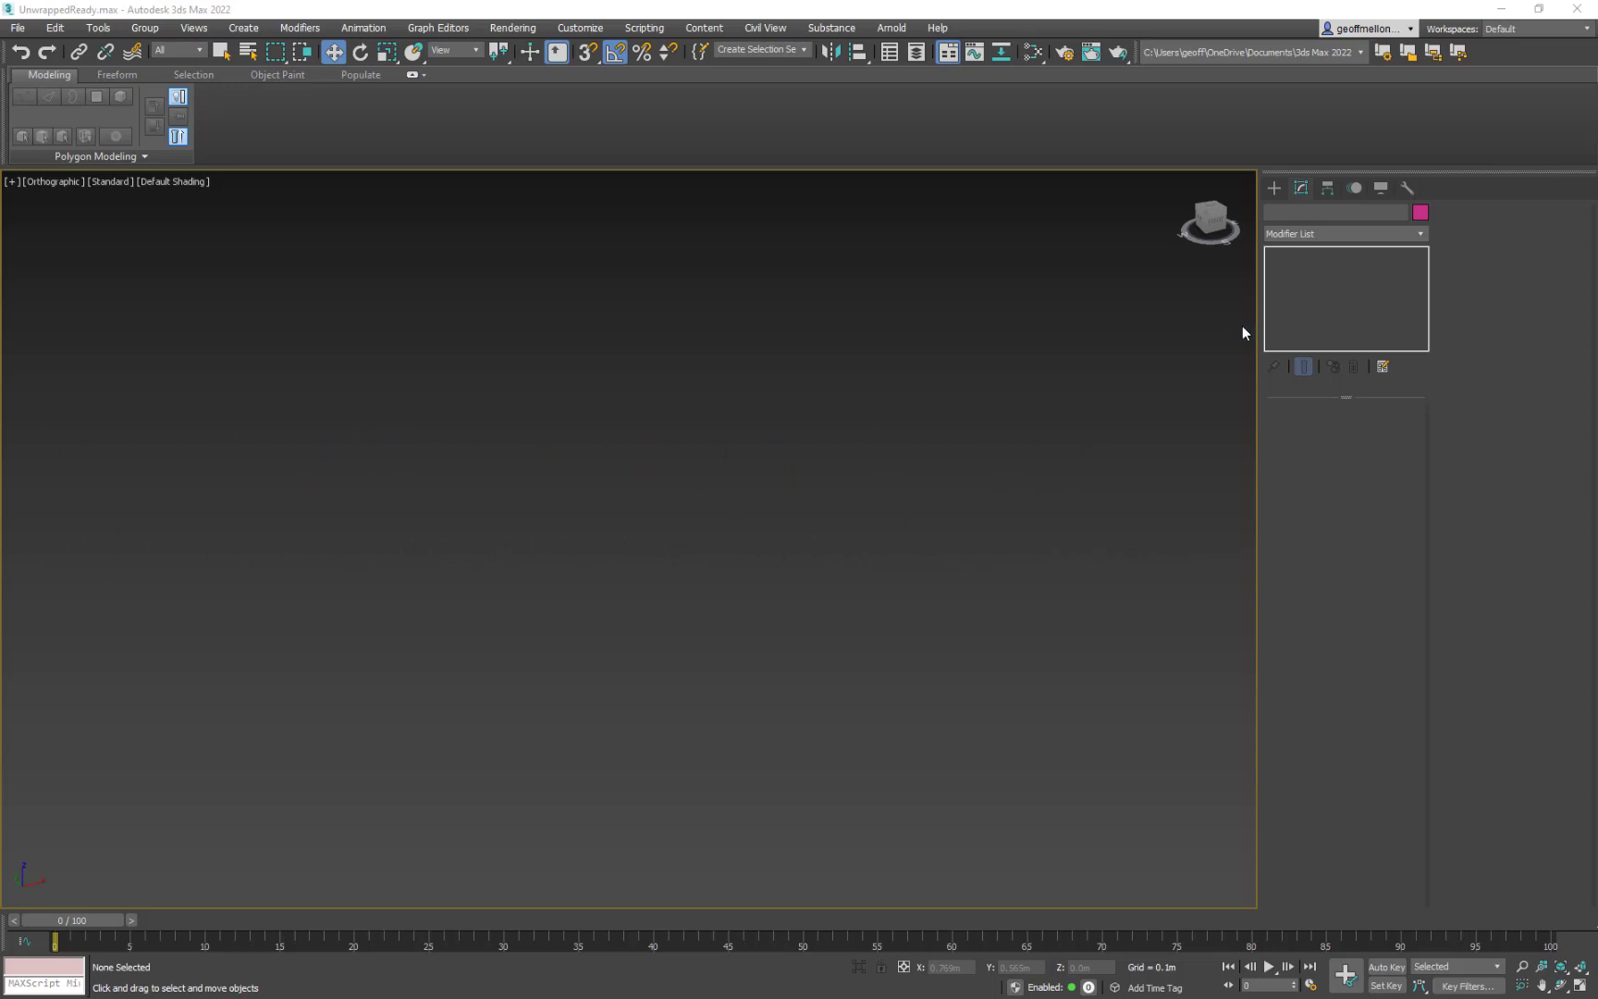
- Preview Cinqueada_L.jpg in Photos and step through the references to Gladius_F.jpg and Gladius_L.jpg
key(alt+Tab)
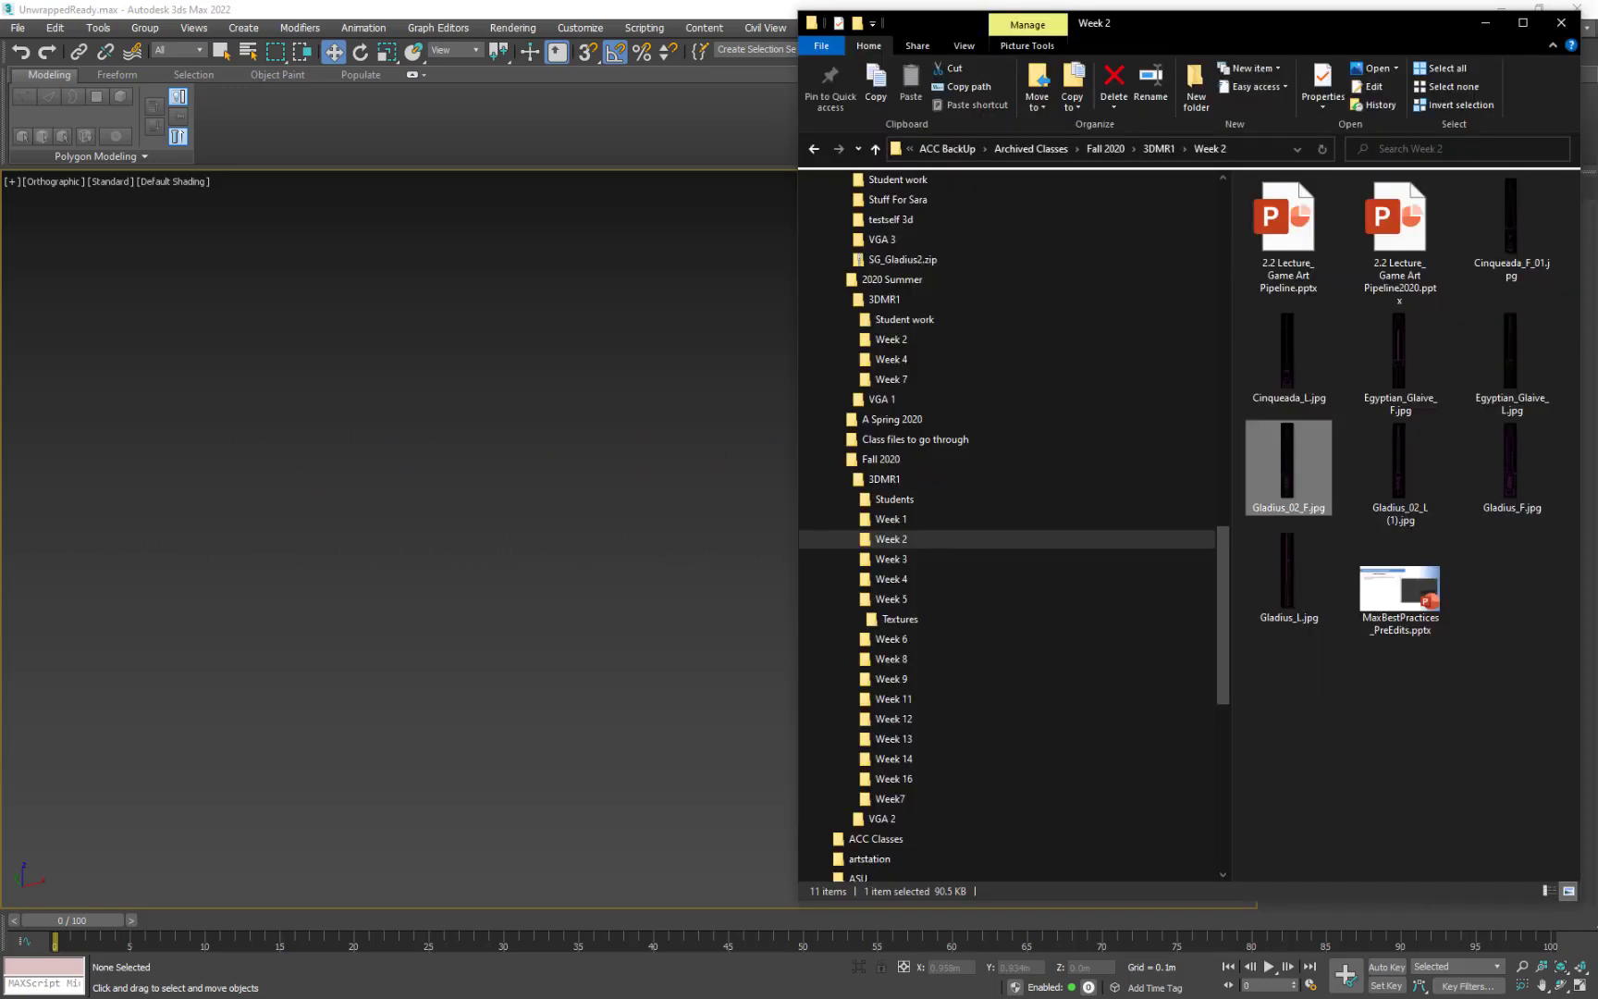
double_click(1294, 376)
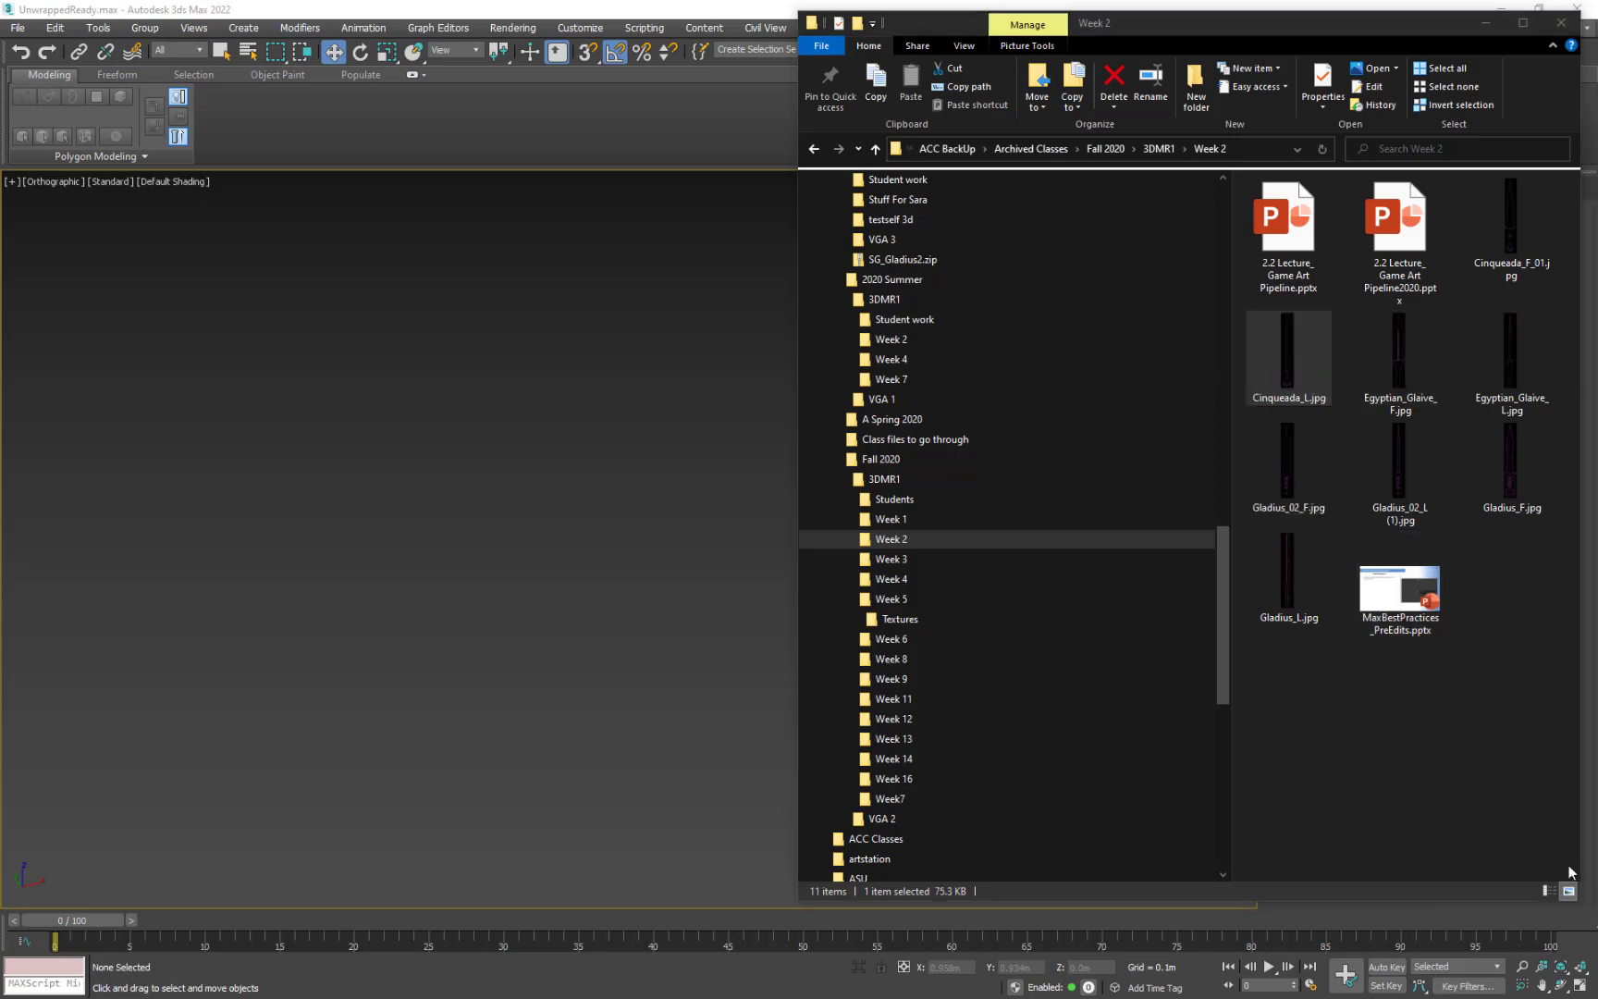
click(1415, 589)
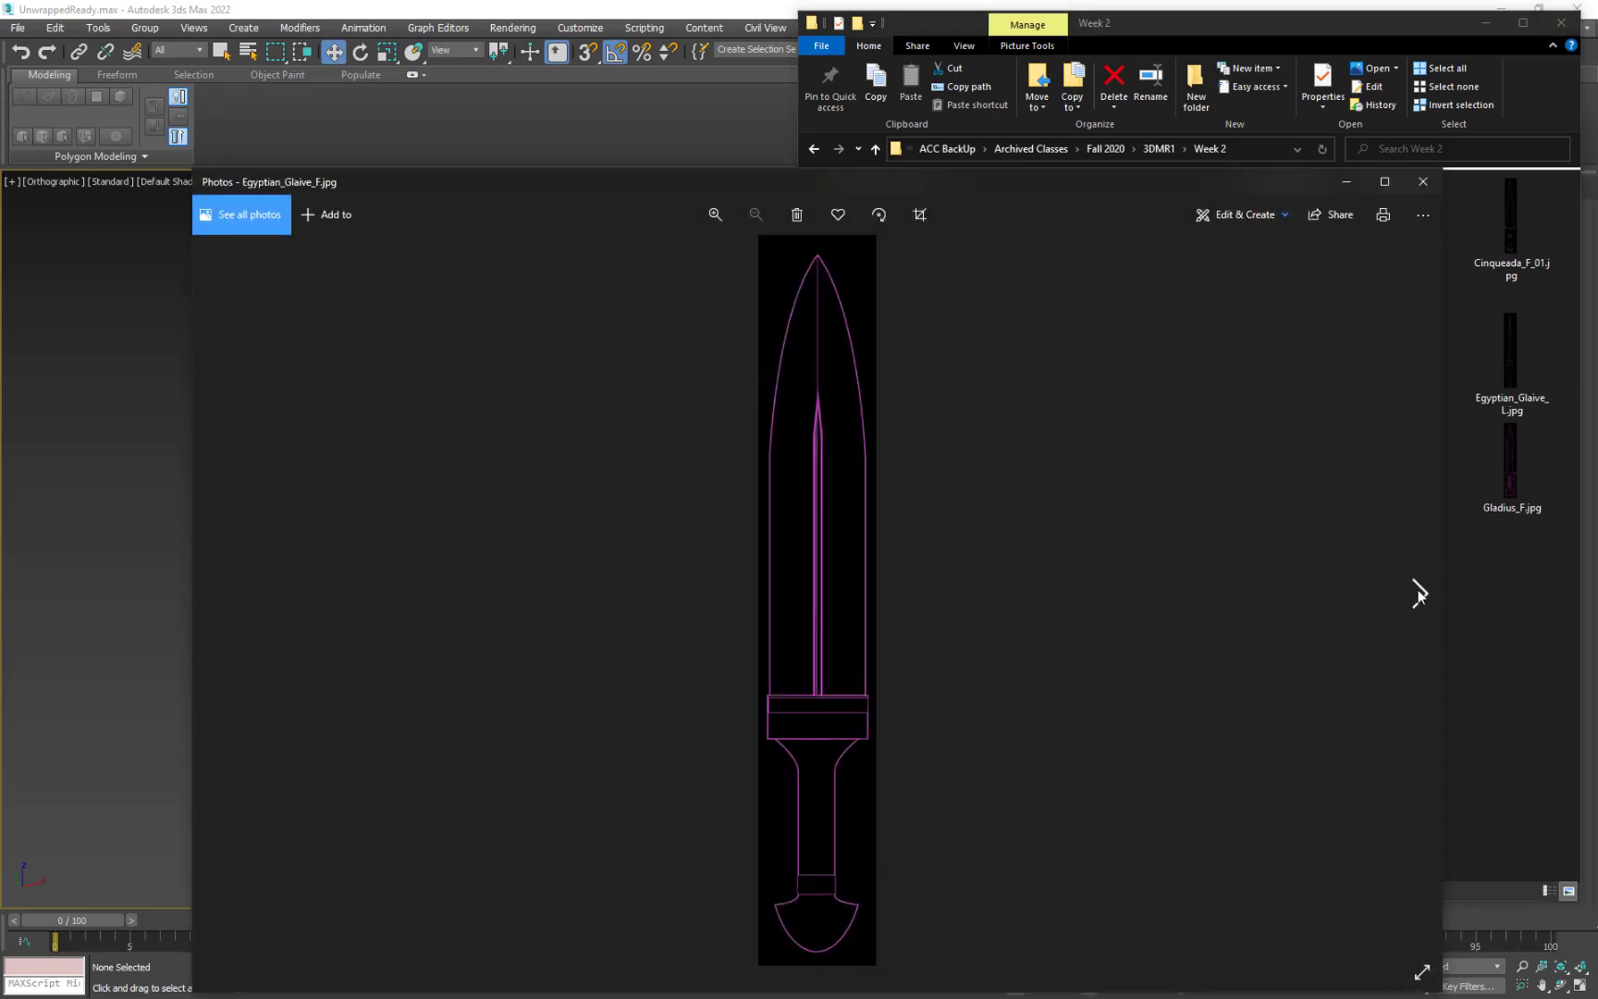
click(1419, 589)
click(1419, 589)
click(1420, 589)
click(1420, 592)
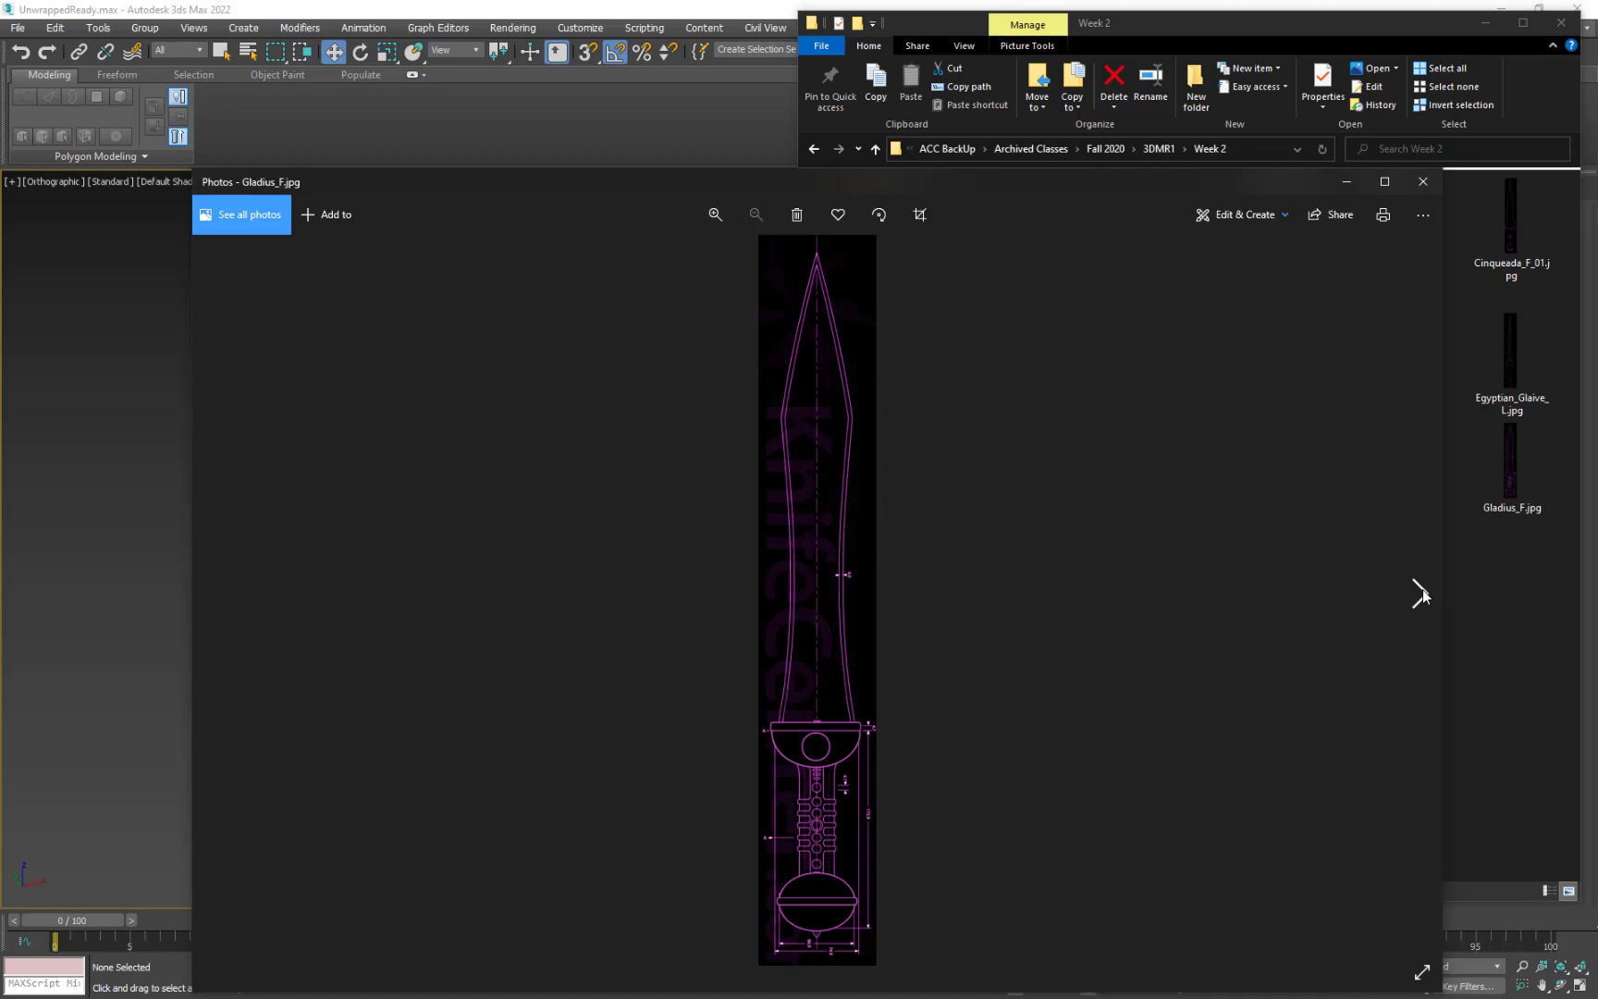
click(1422, 592)
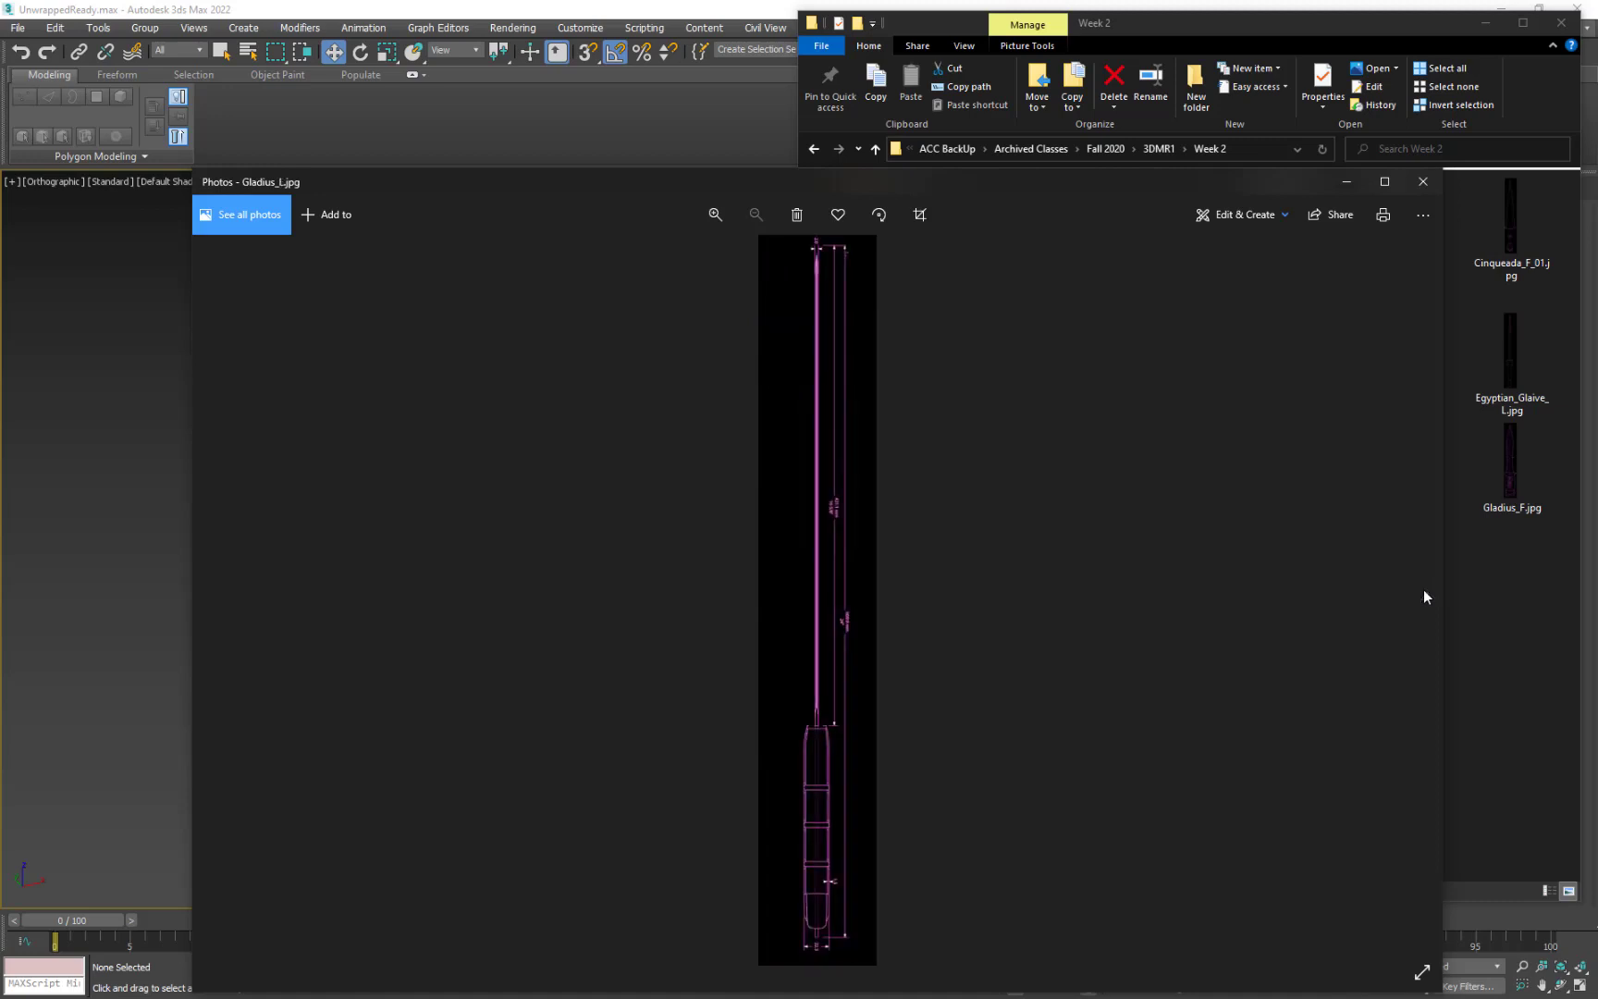
- Close Photos, recheck Gladius_F.jpg in the folder, then minimize File Explorer
click(1423, 182)
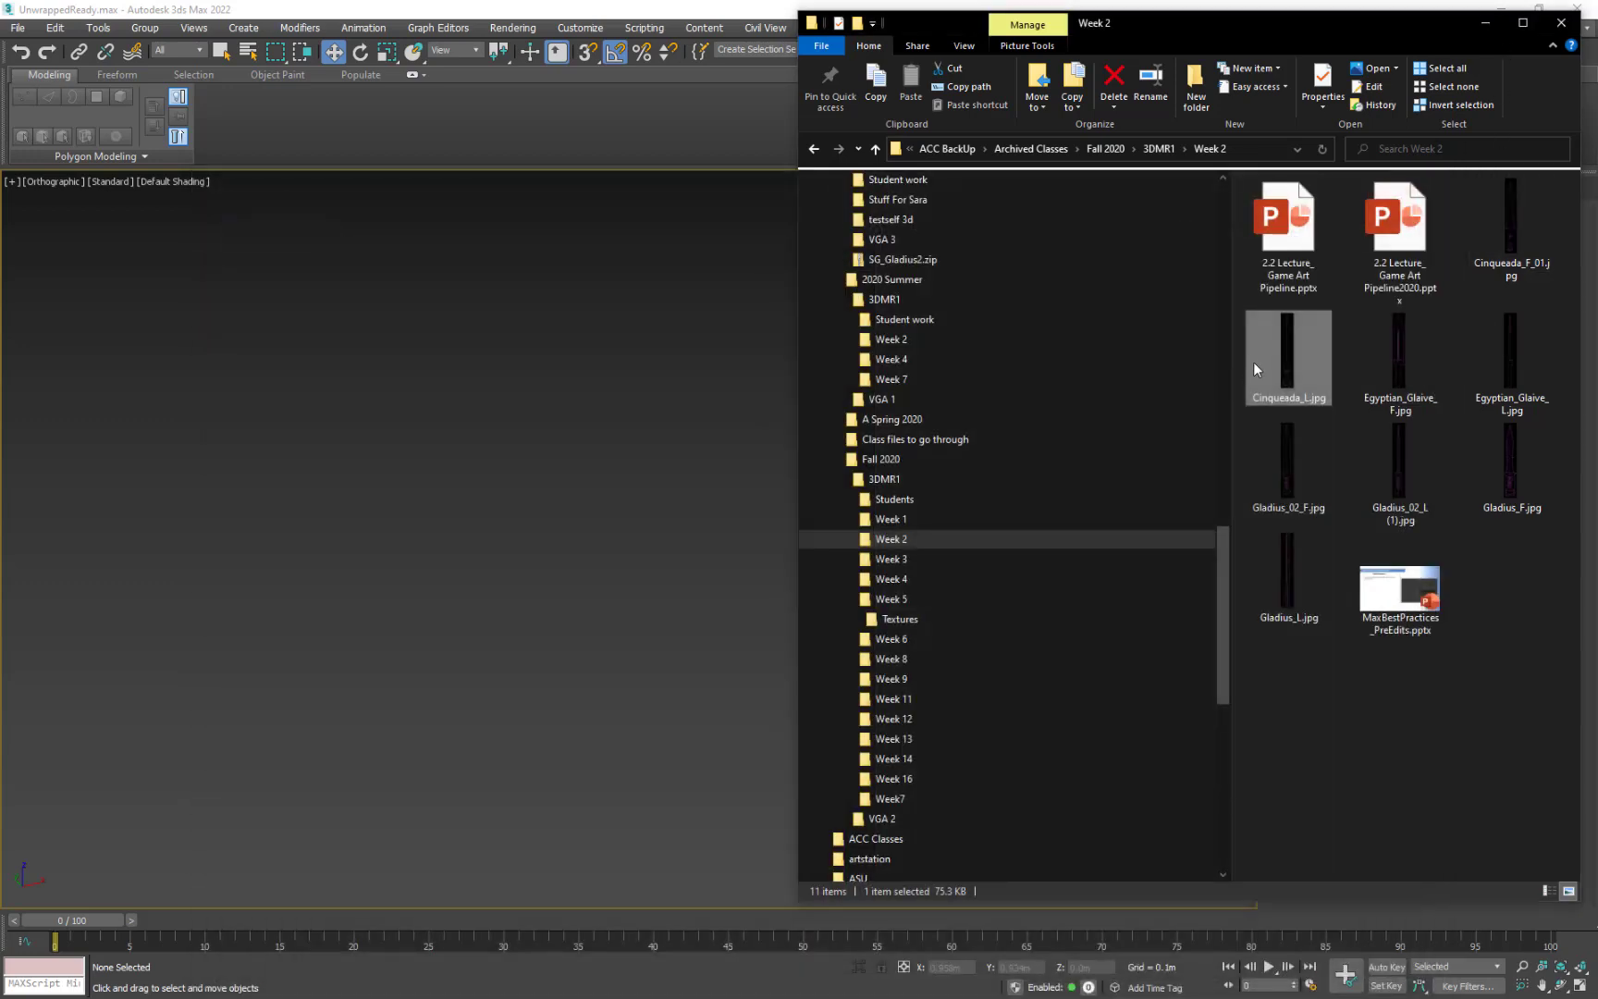
click(1540, 629)
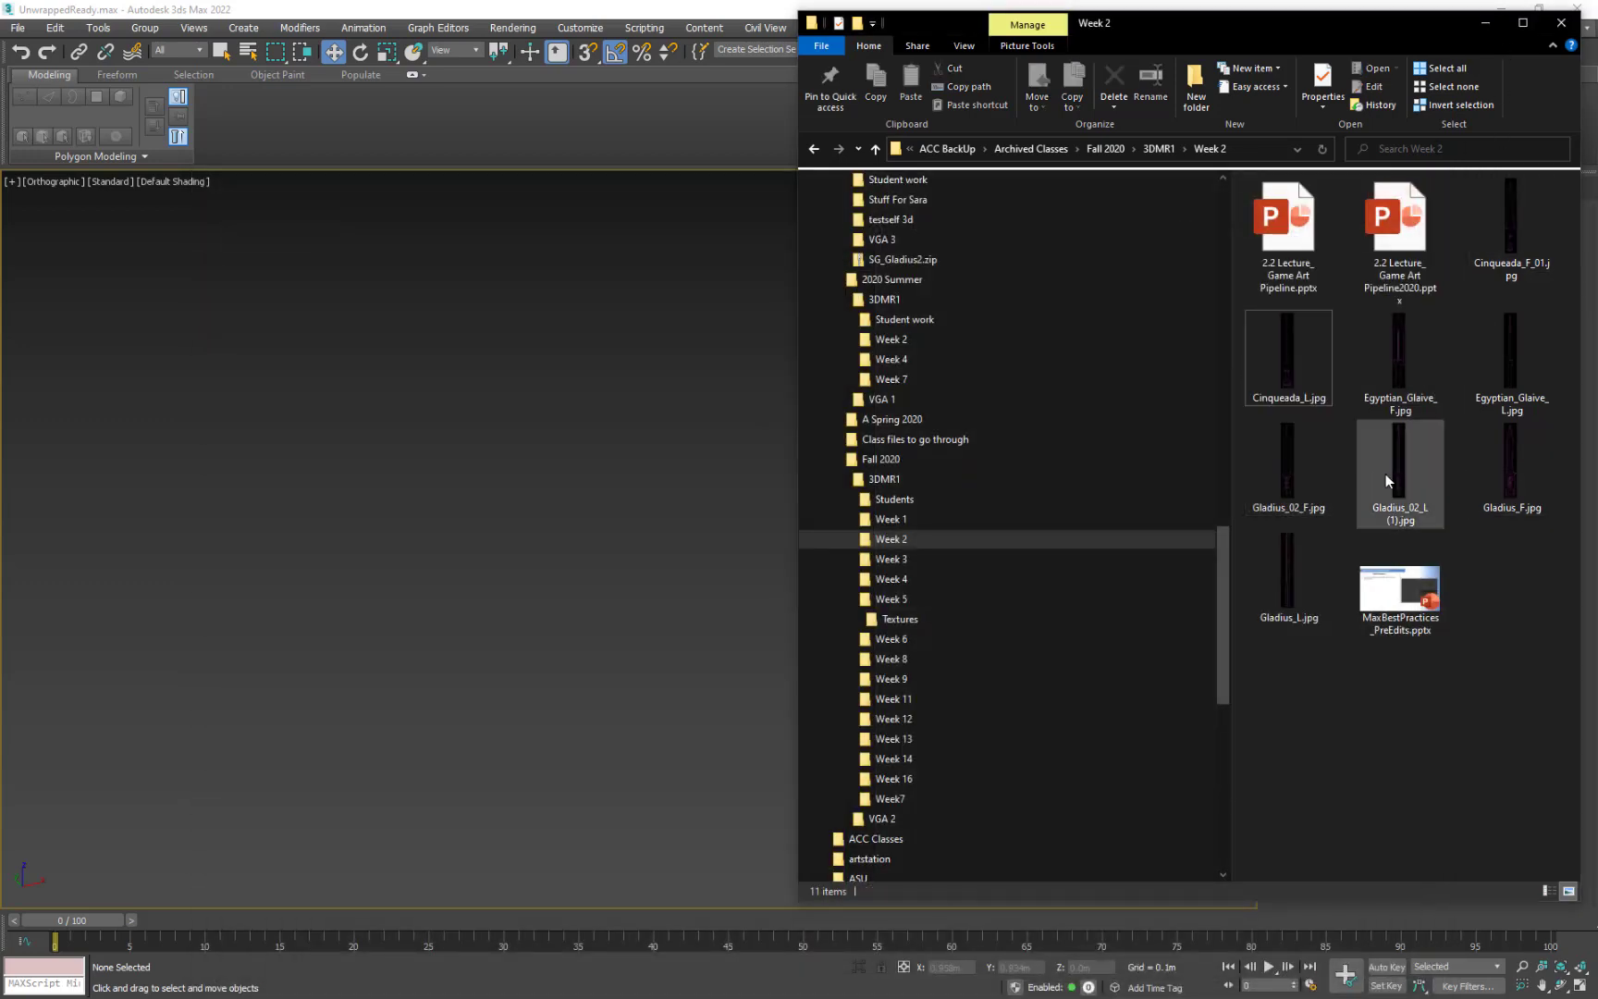
click(1520, 482)
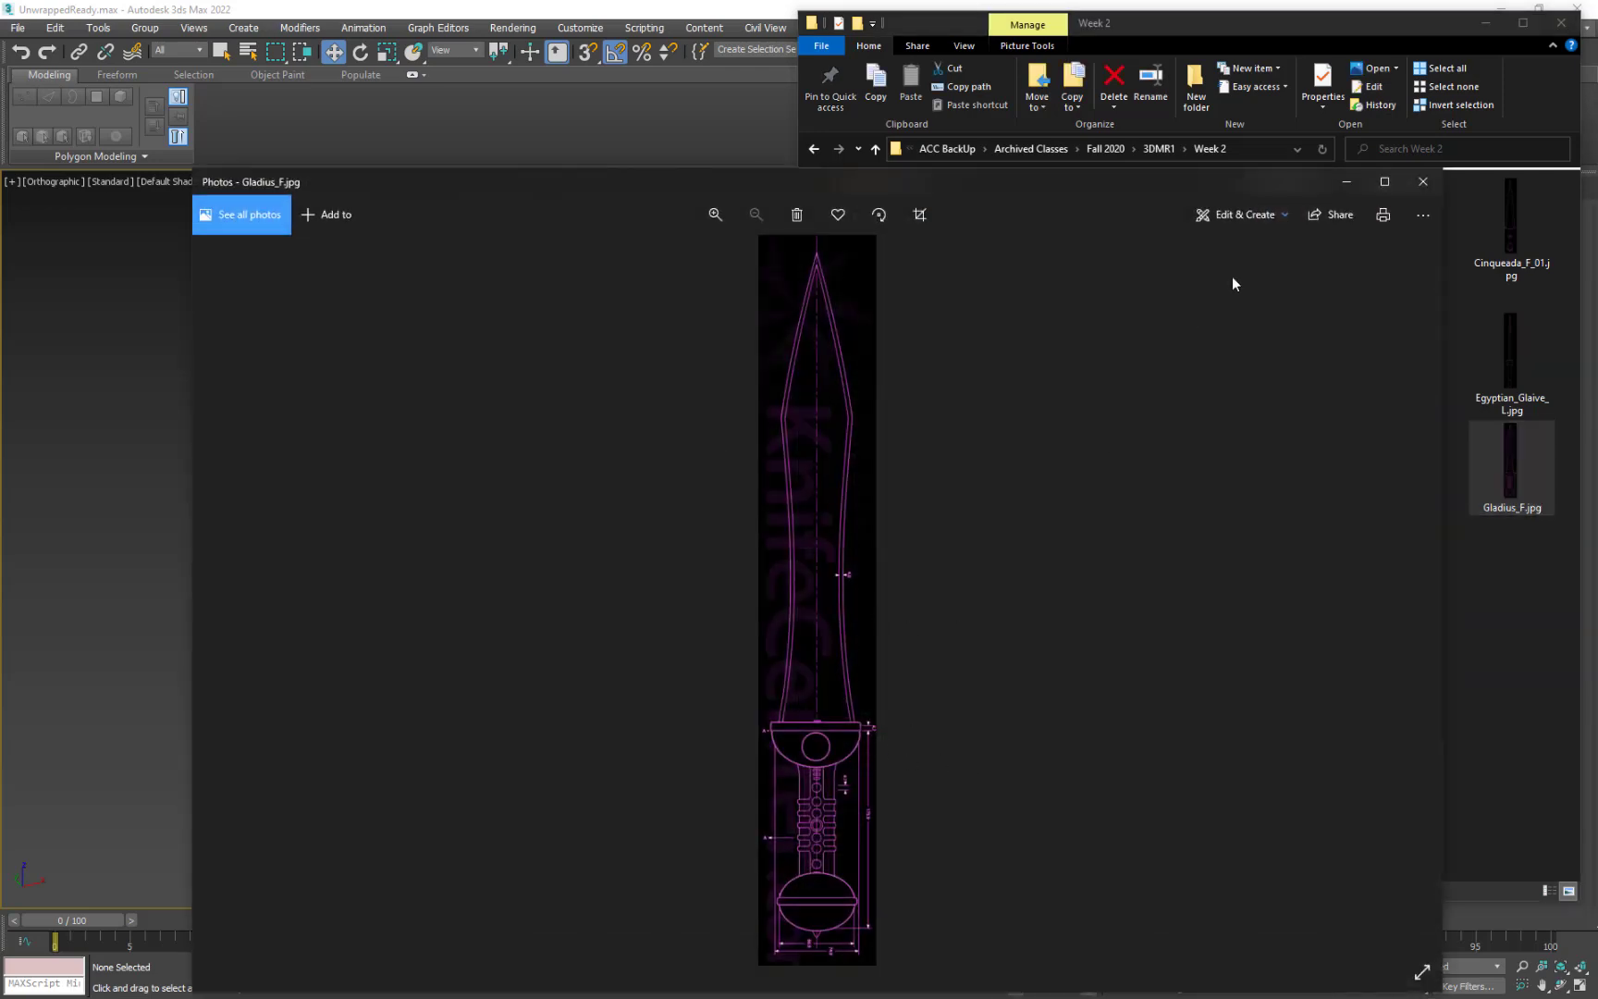
click(1422, 181)
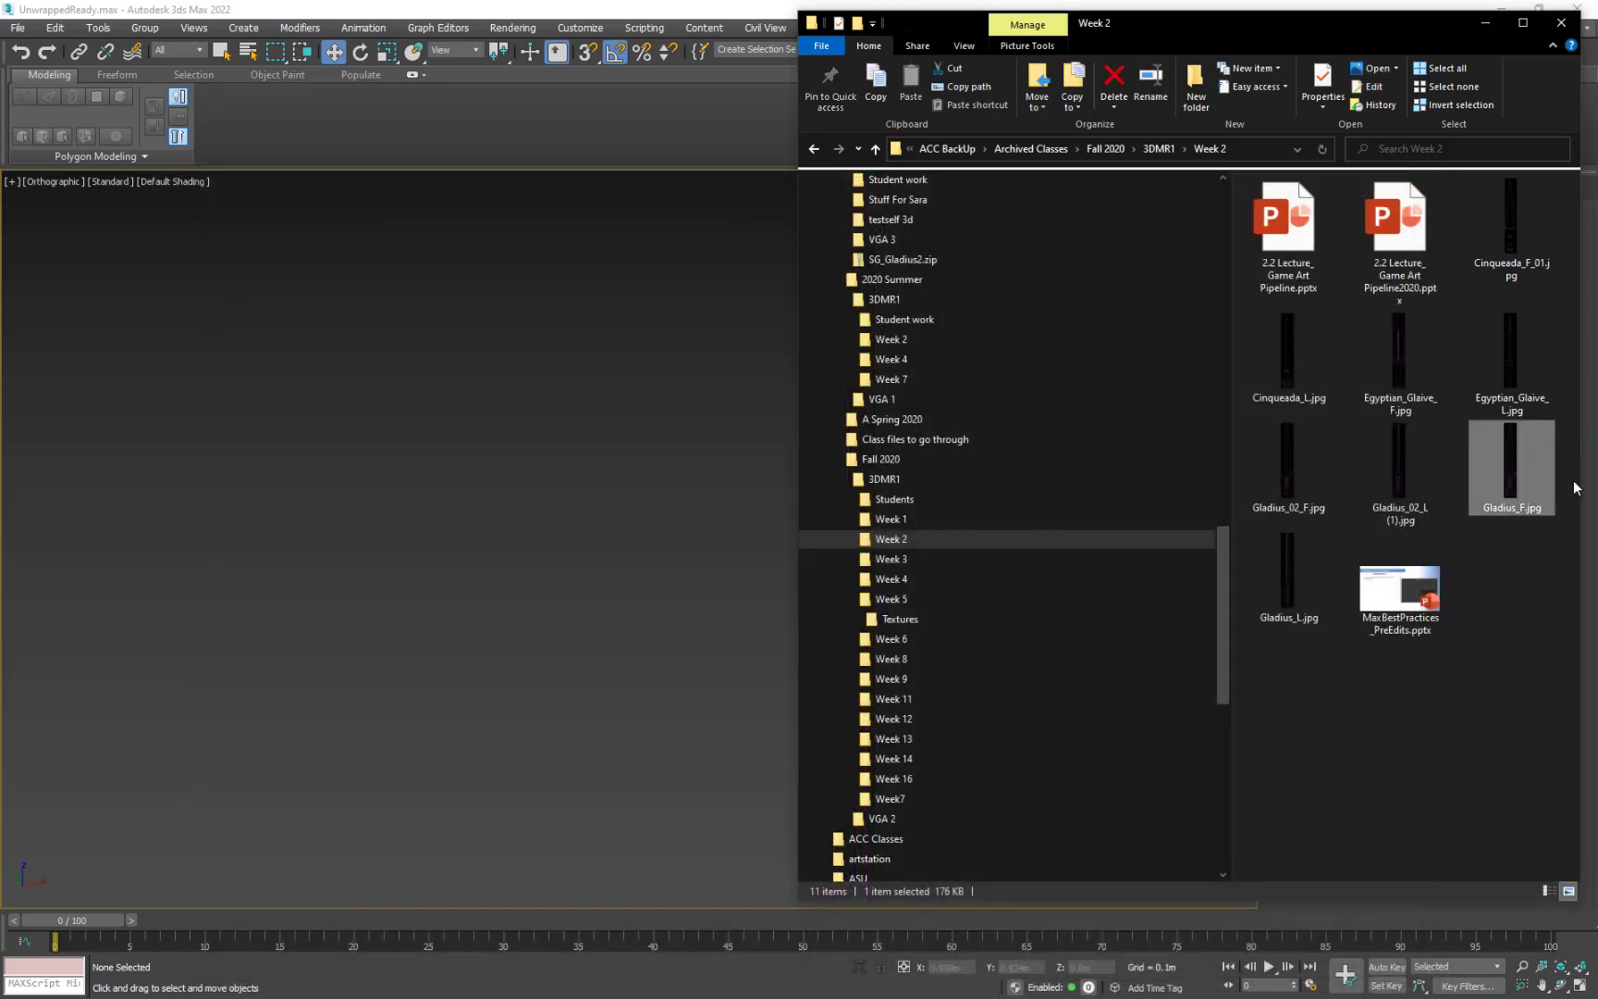
click(1530, 605)
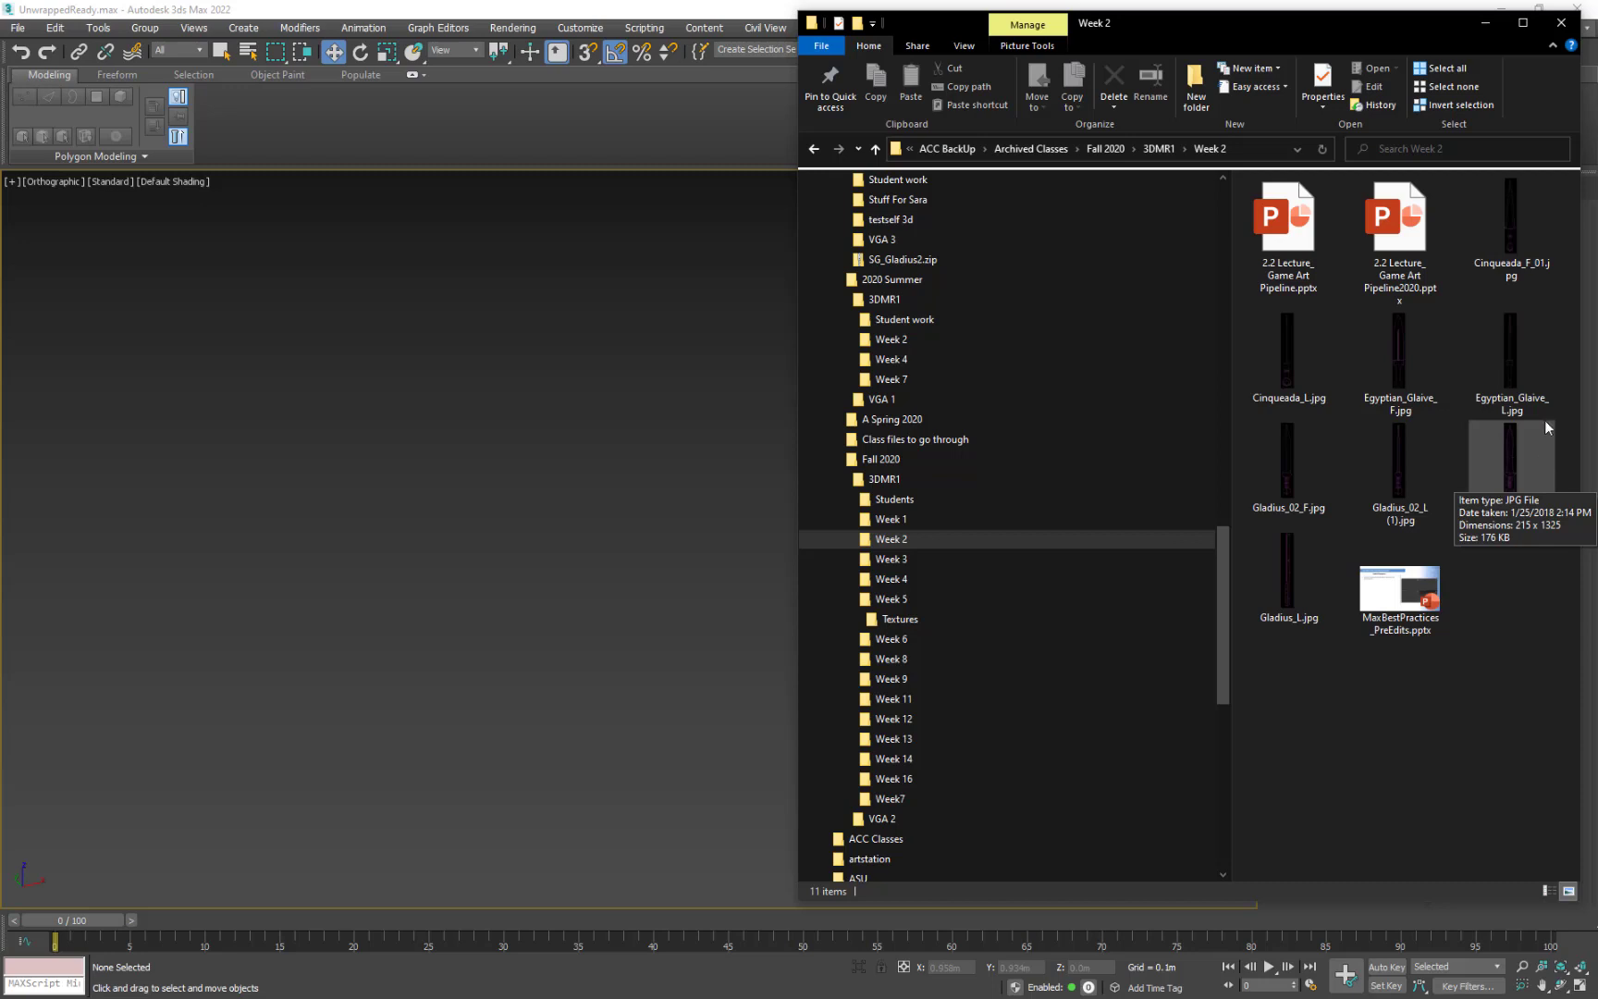
click(1485, 26)
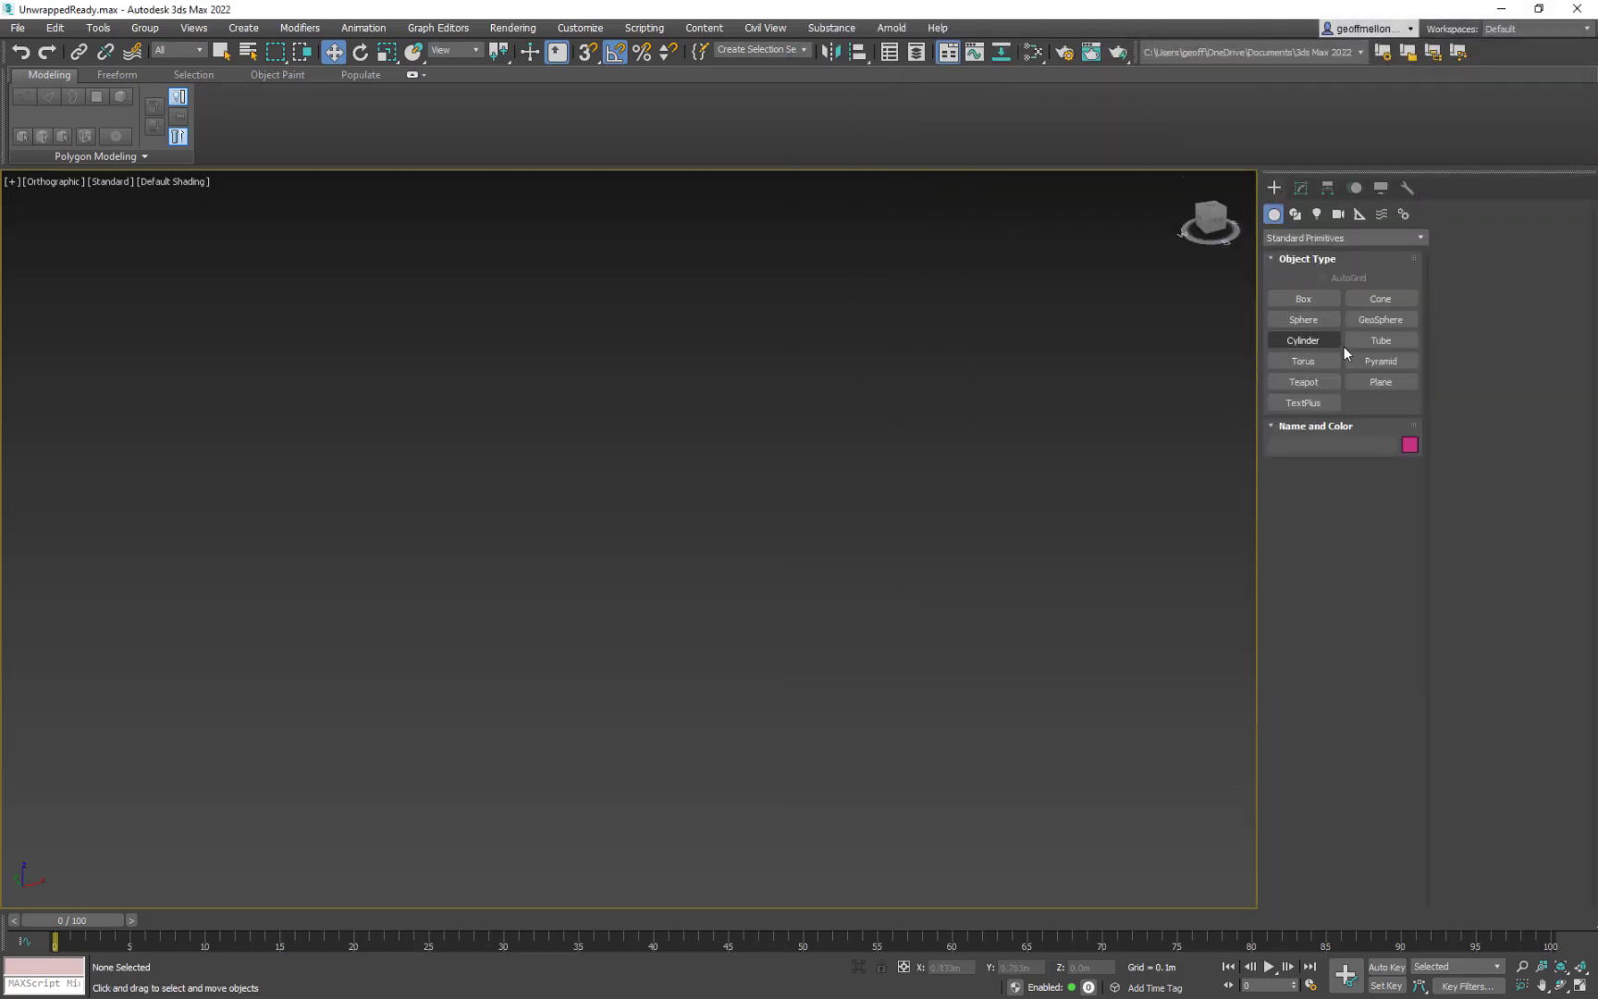
- Draw a Plane primitive in the Front viewport
click(1381, 382)
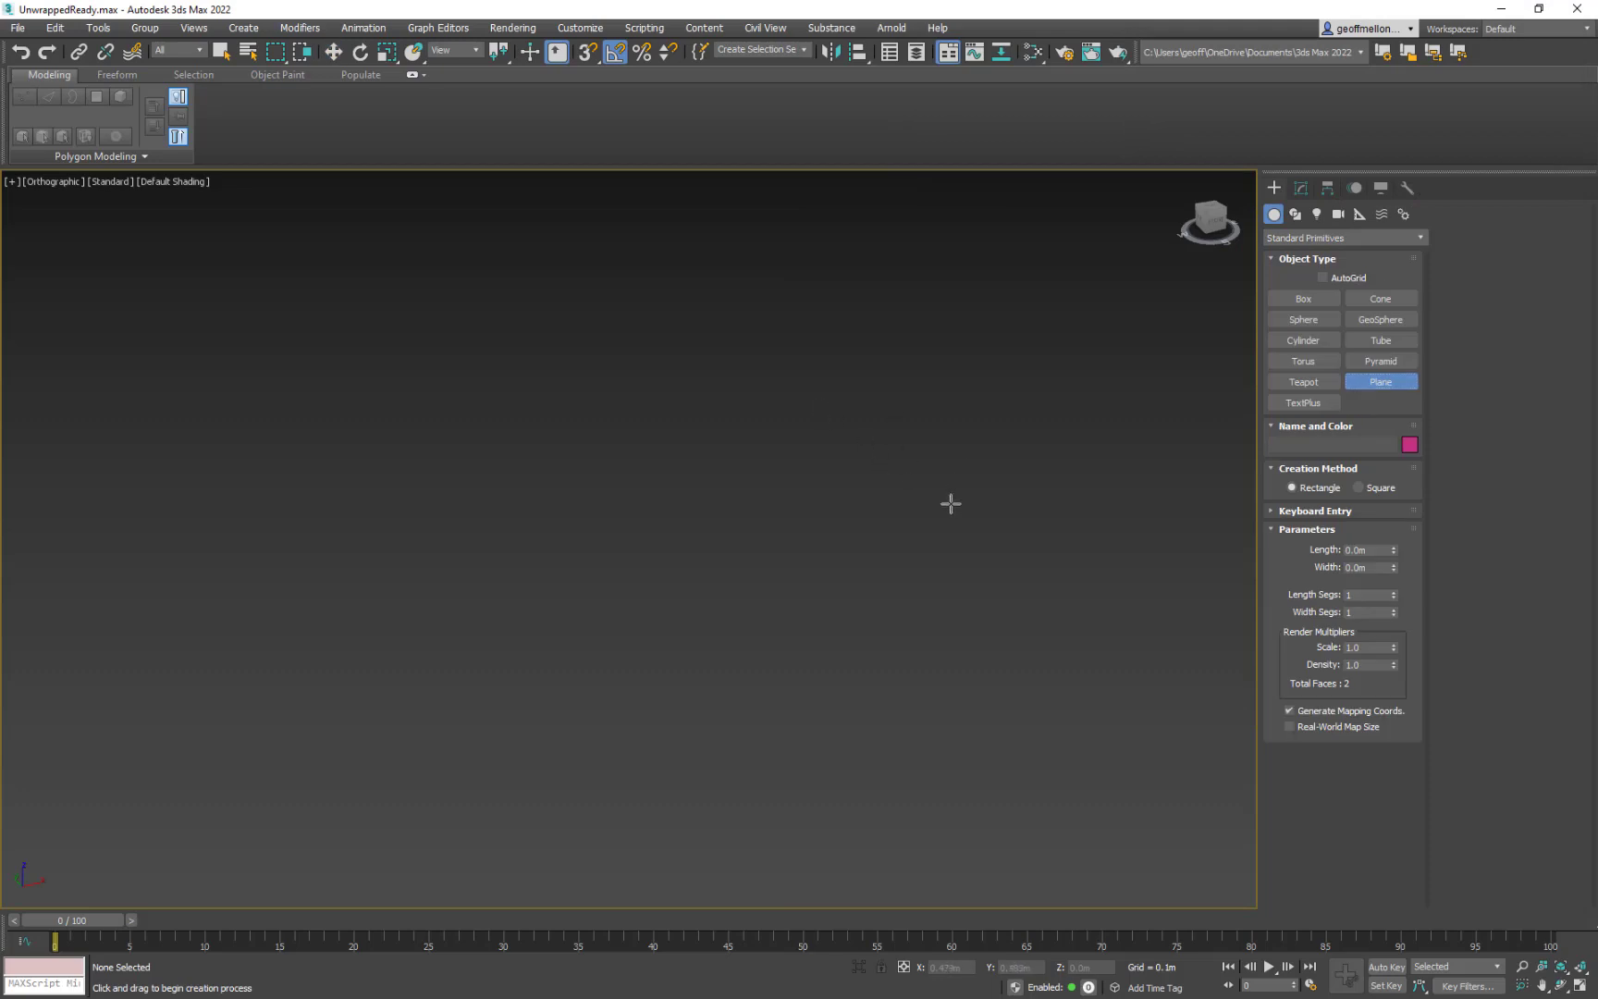
key(f)
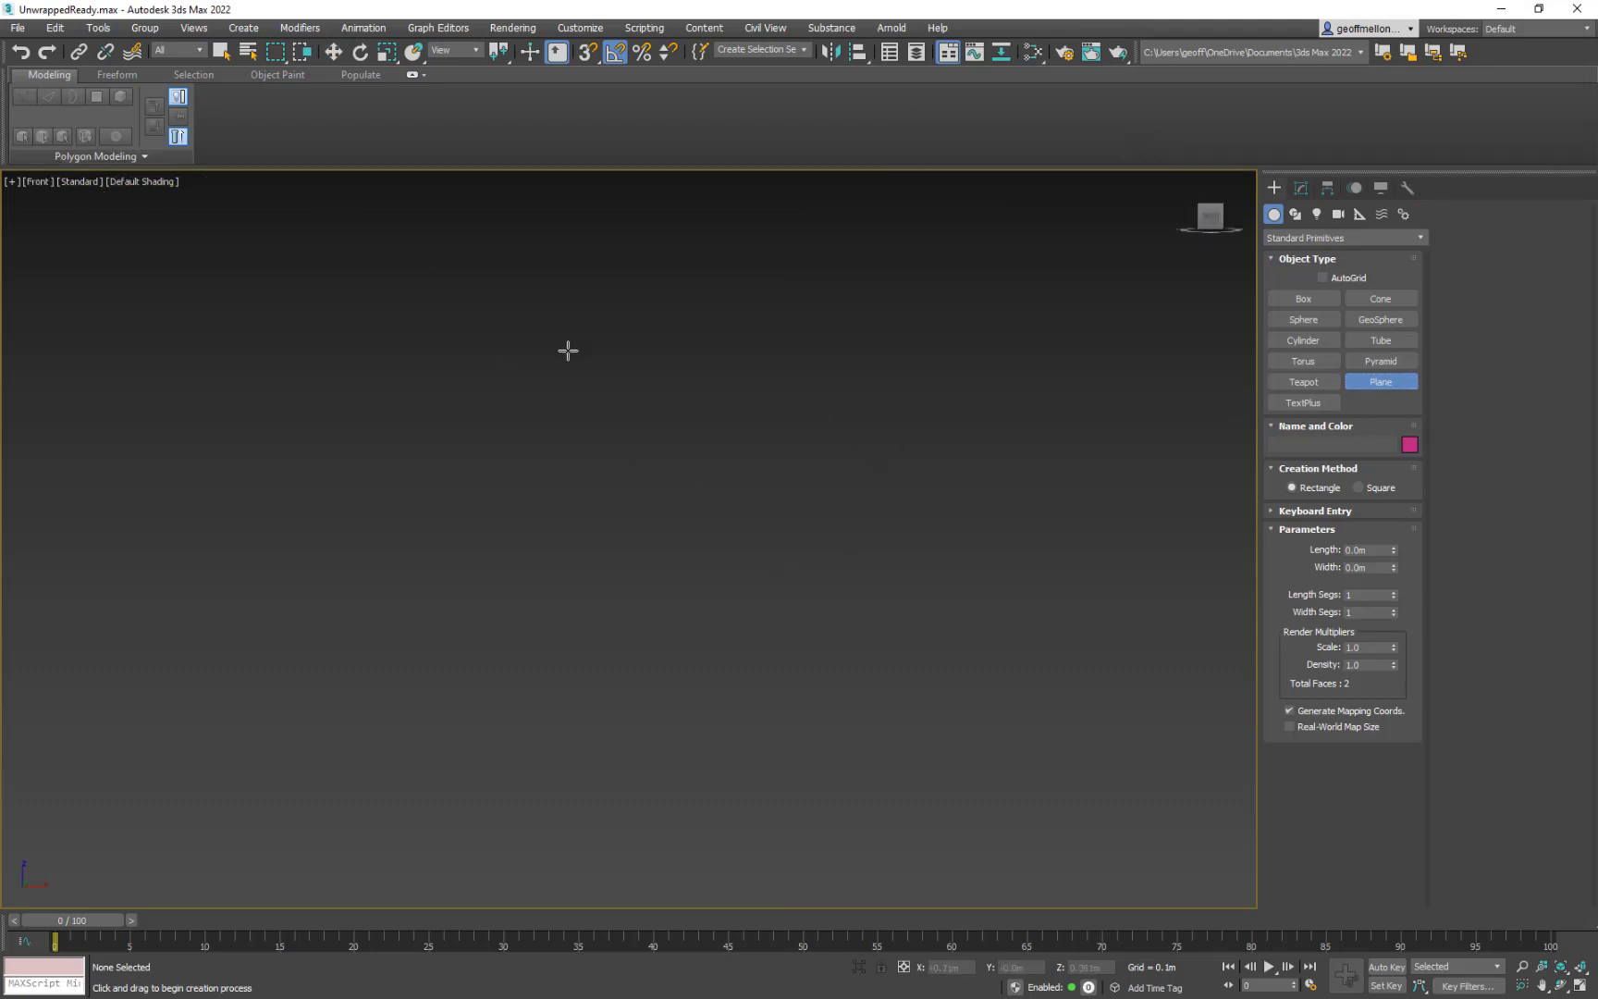
drag(577, 340, 634, 413)
drag(690, 490, 707, 724)
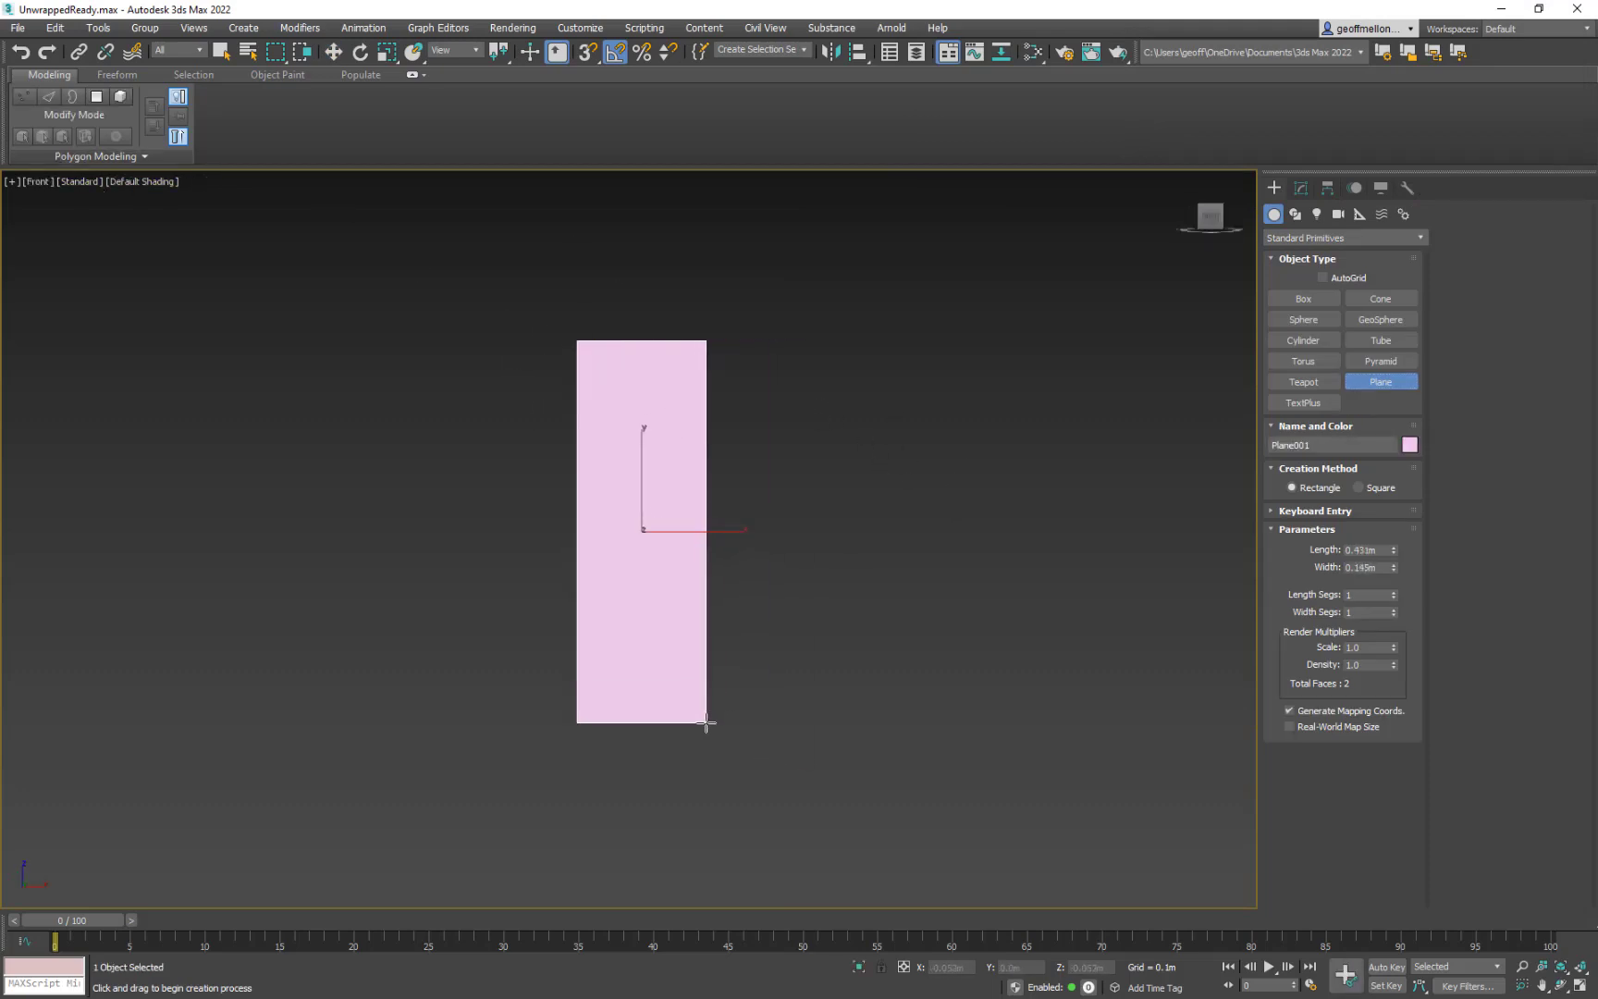
right_click(948, 385)
- Enter 1325 for Length and 216 for Width in the plane's Modify parameters
click(1300, 188)
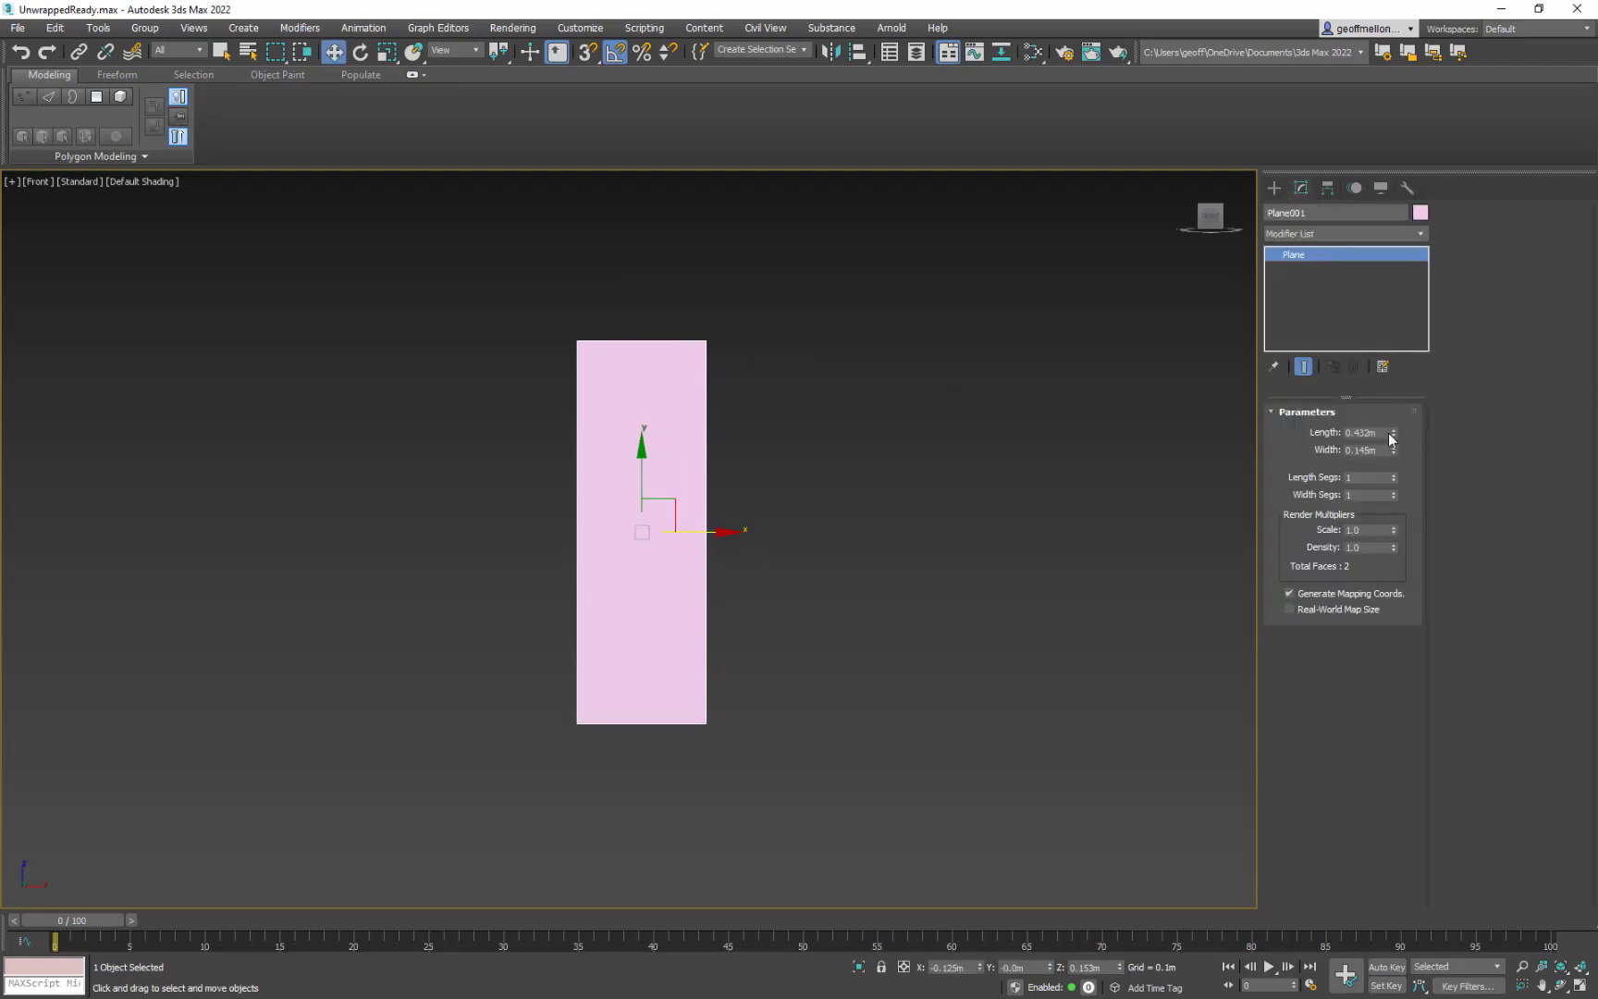
drag(1387, 432, 1298, 432)
text(1325)
key(Tab)
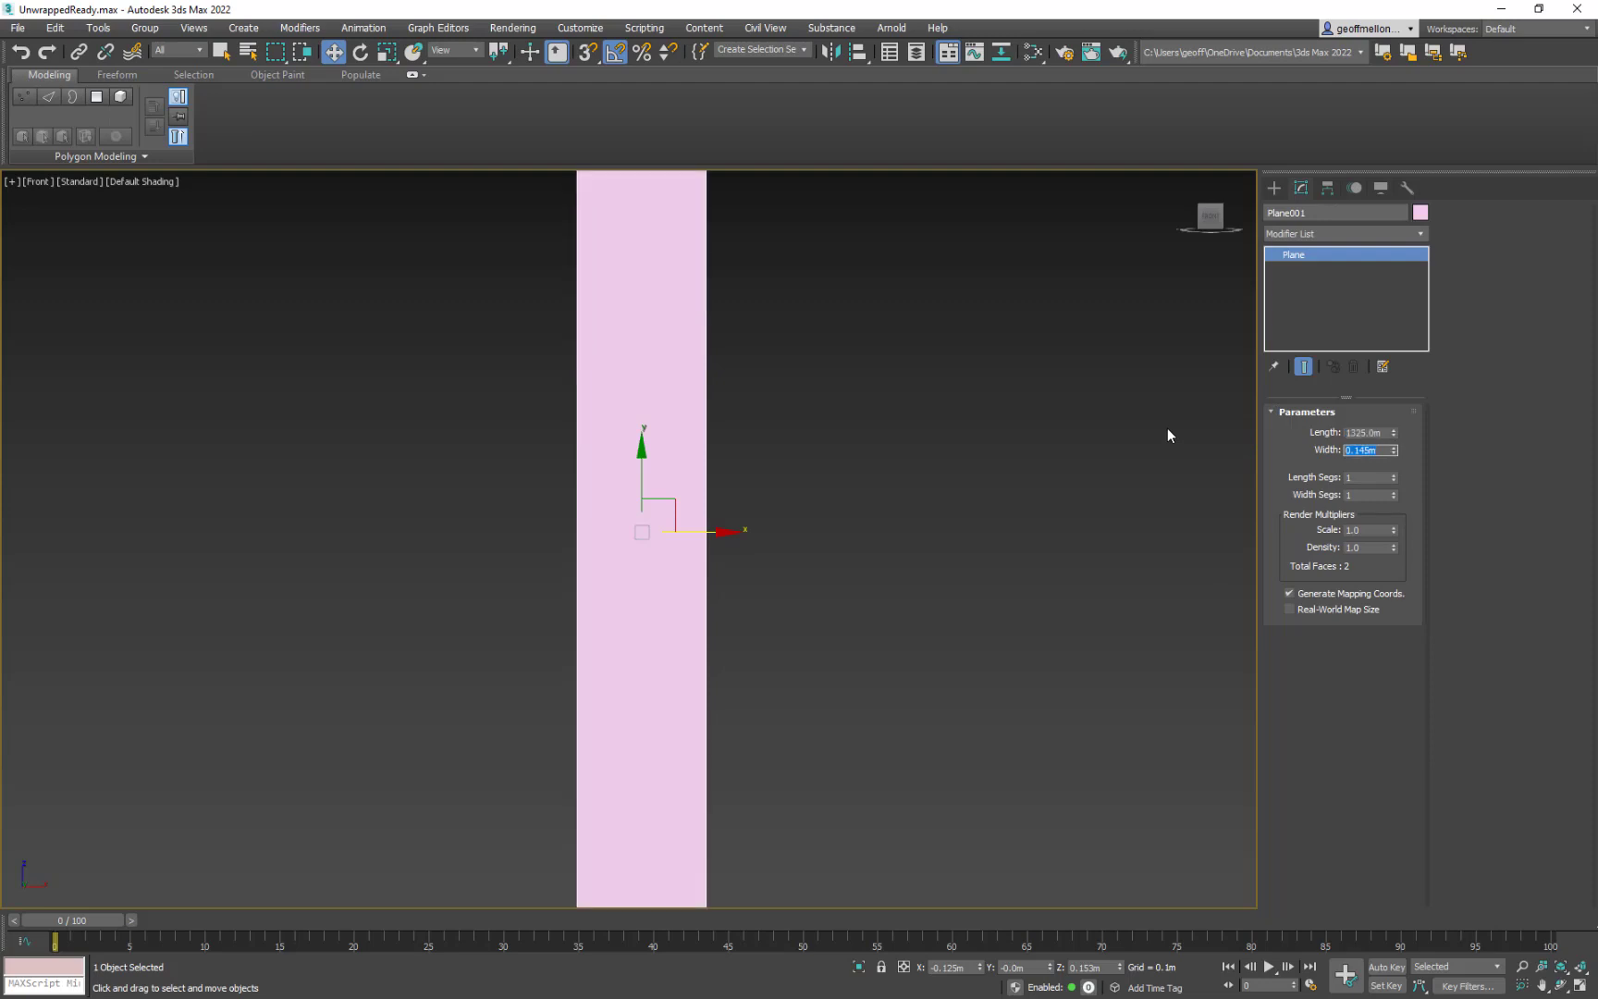
text(216)
key(Return)
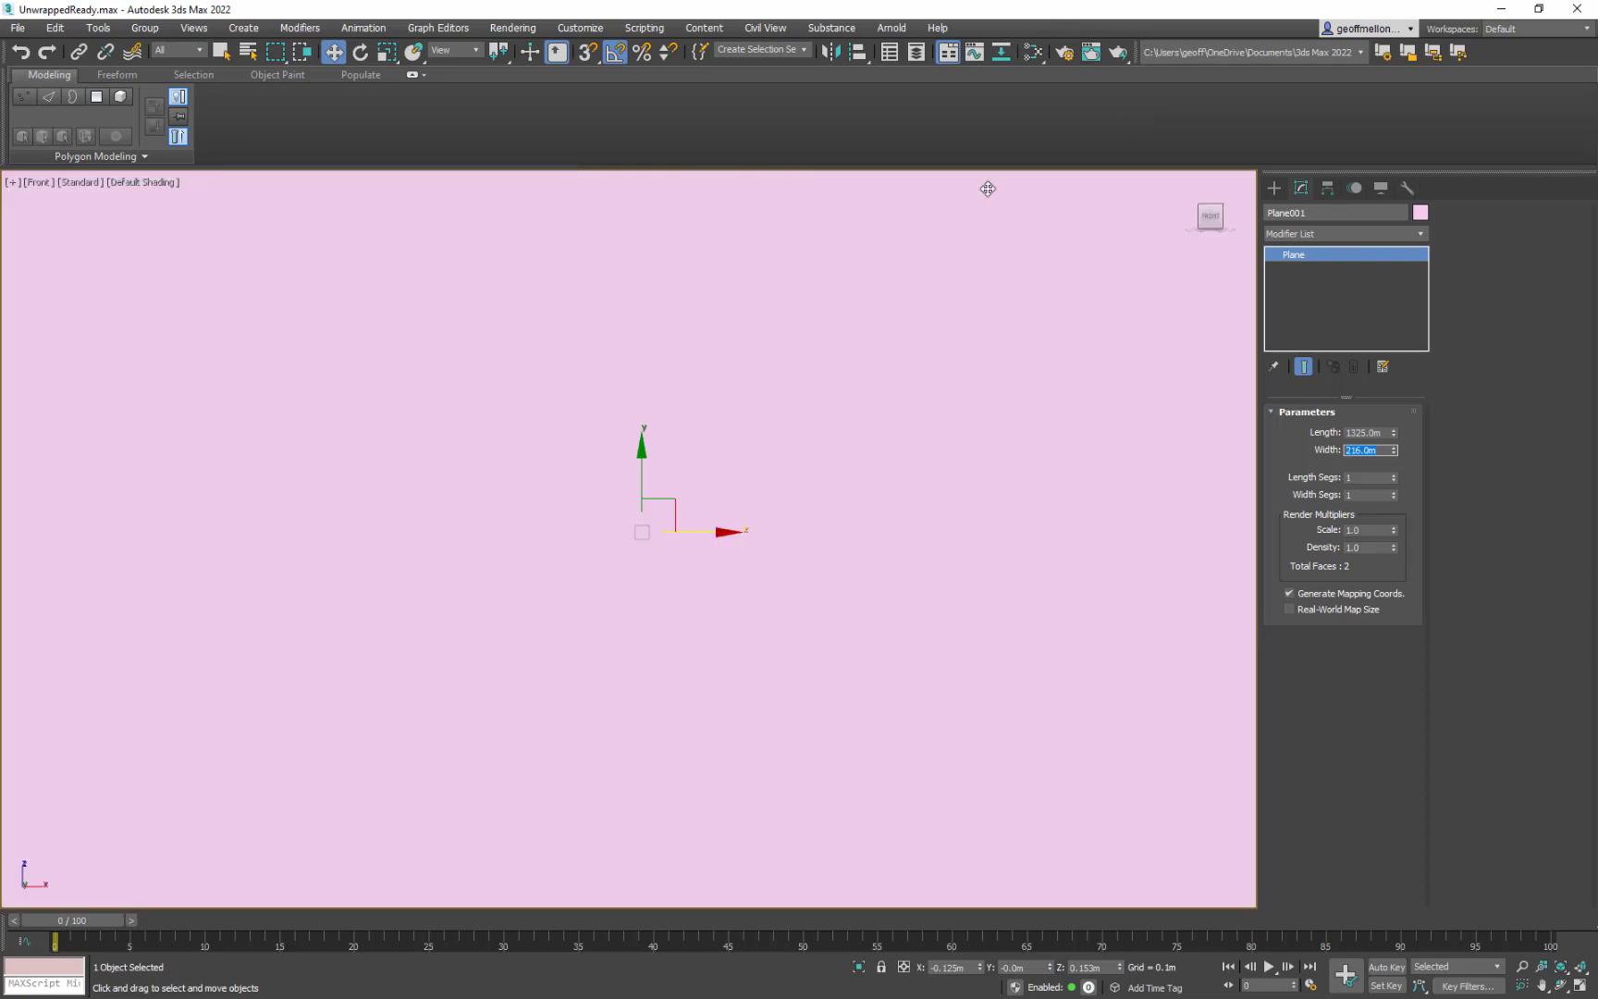
scroll(839, 455, down, 10)
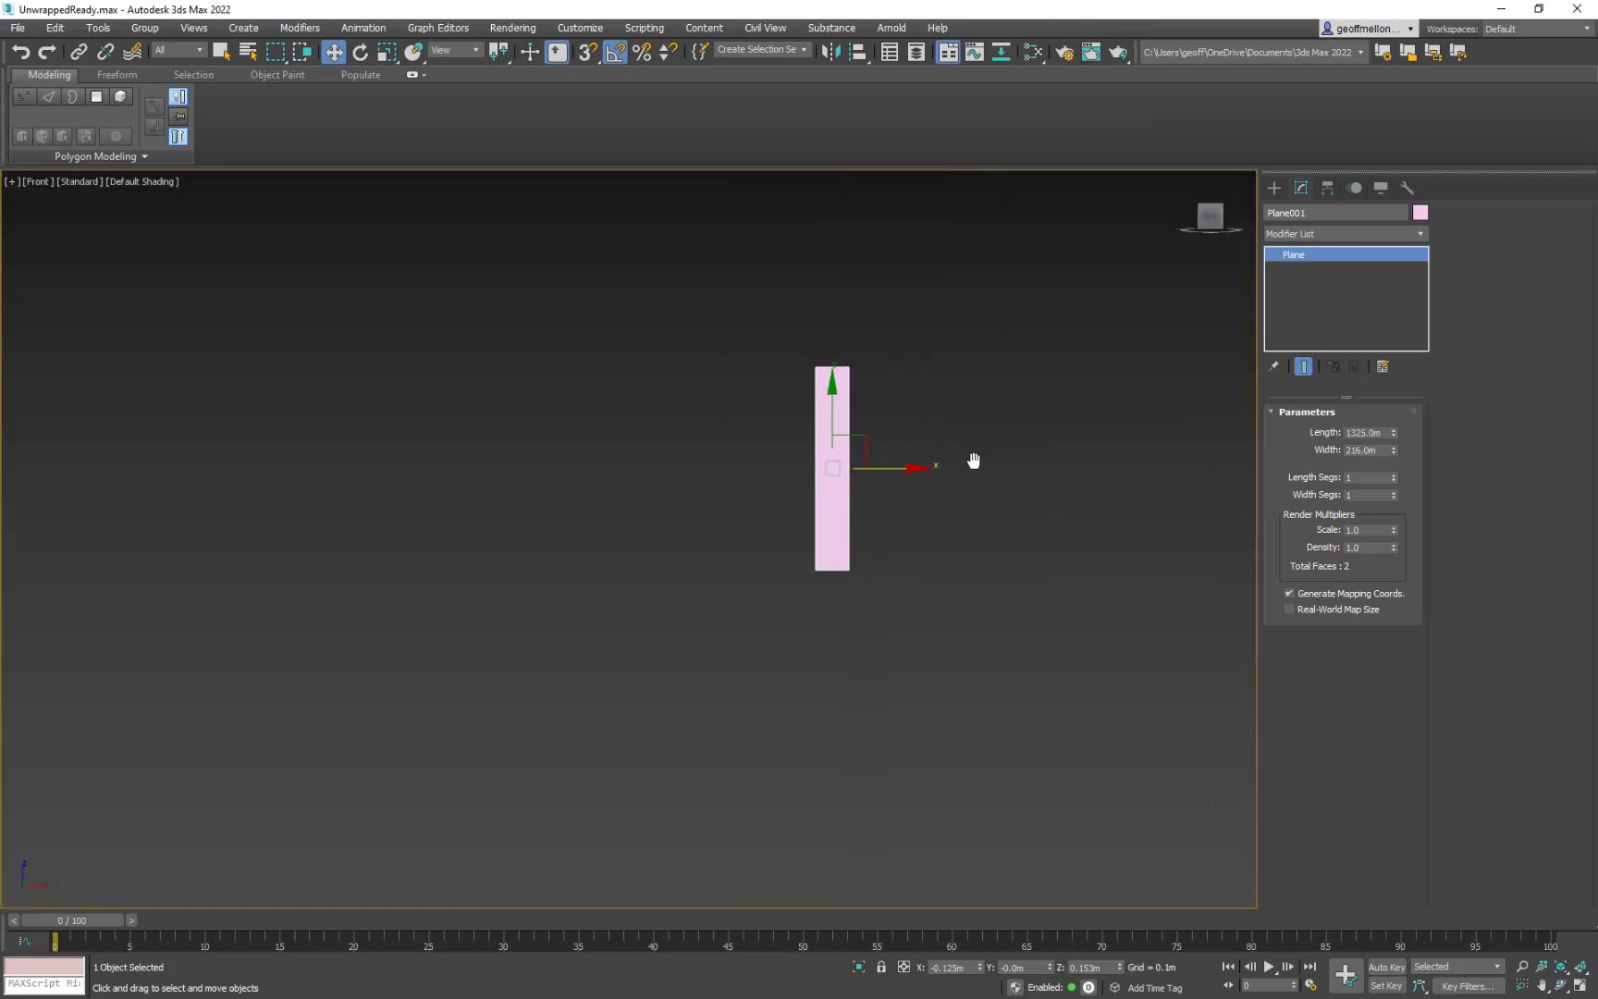
scroll(973, 456, up, 3)
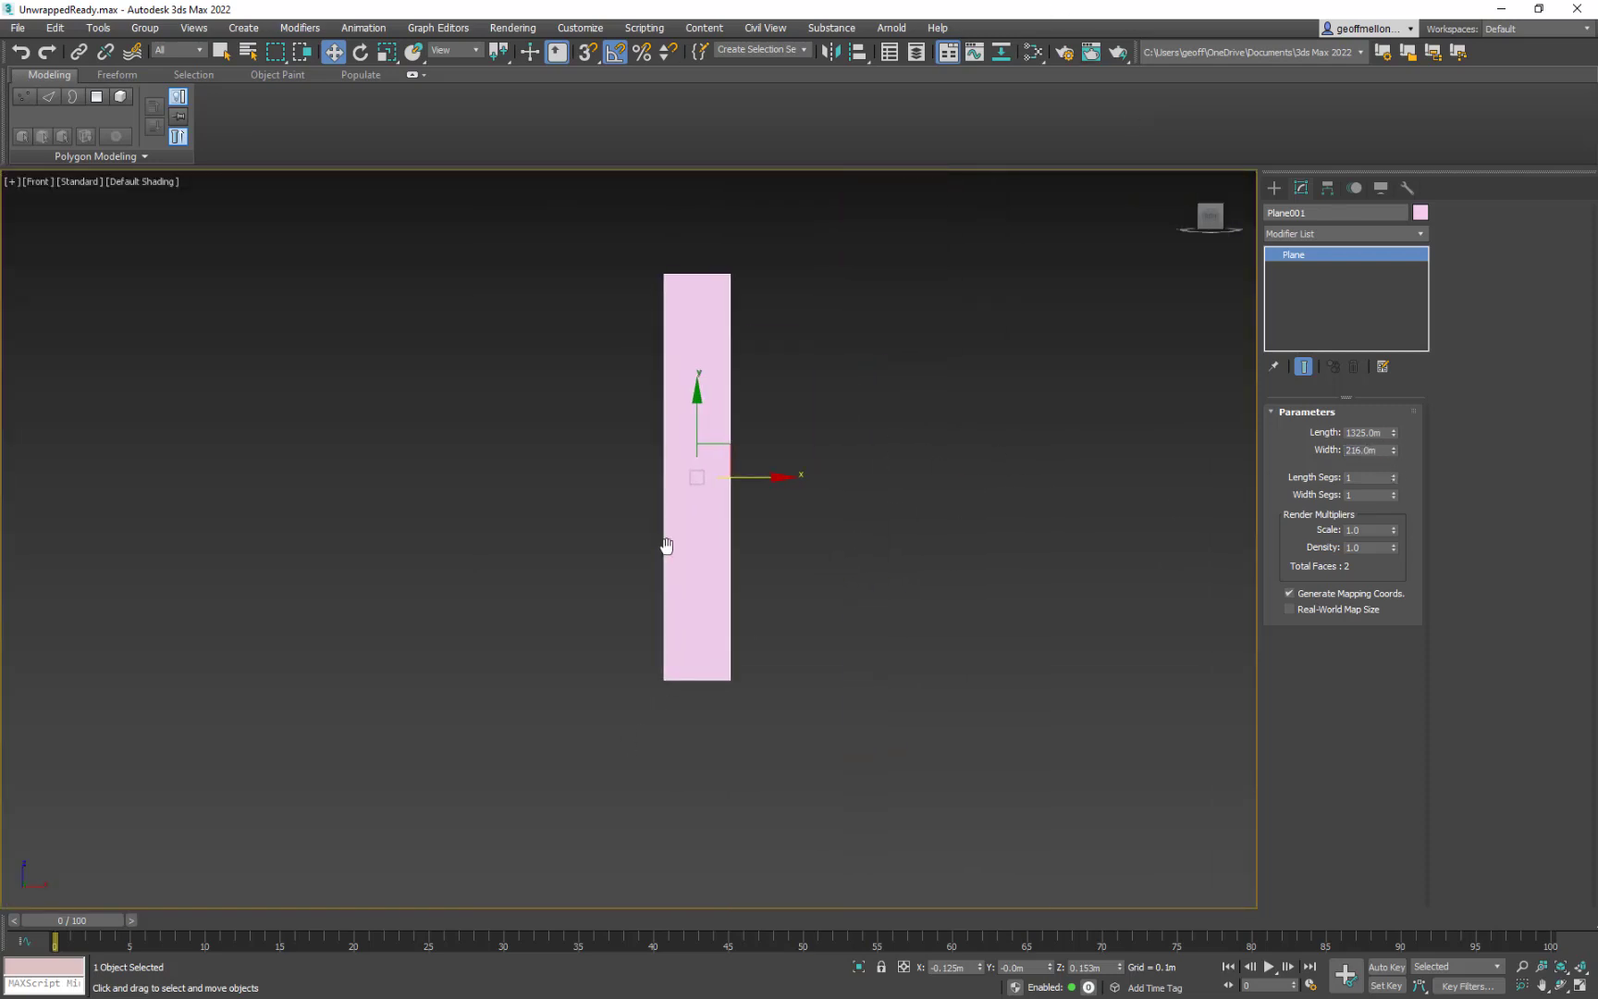
scroll(678, 543, up, 3)
- Correct the plane's size to Length 1.325m and Width 0.216m and recentre it in view
middle_drag(677, 549, 663, 585)
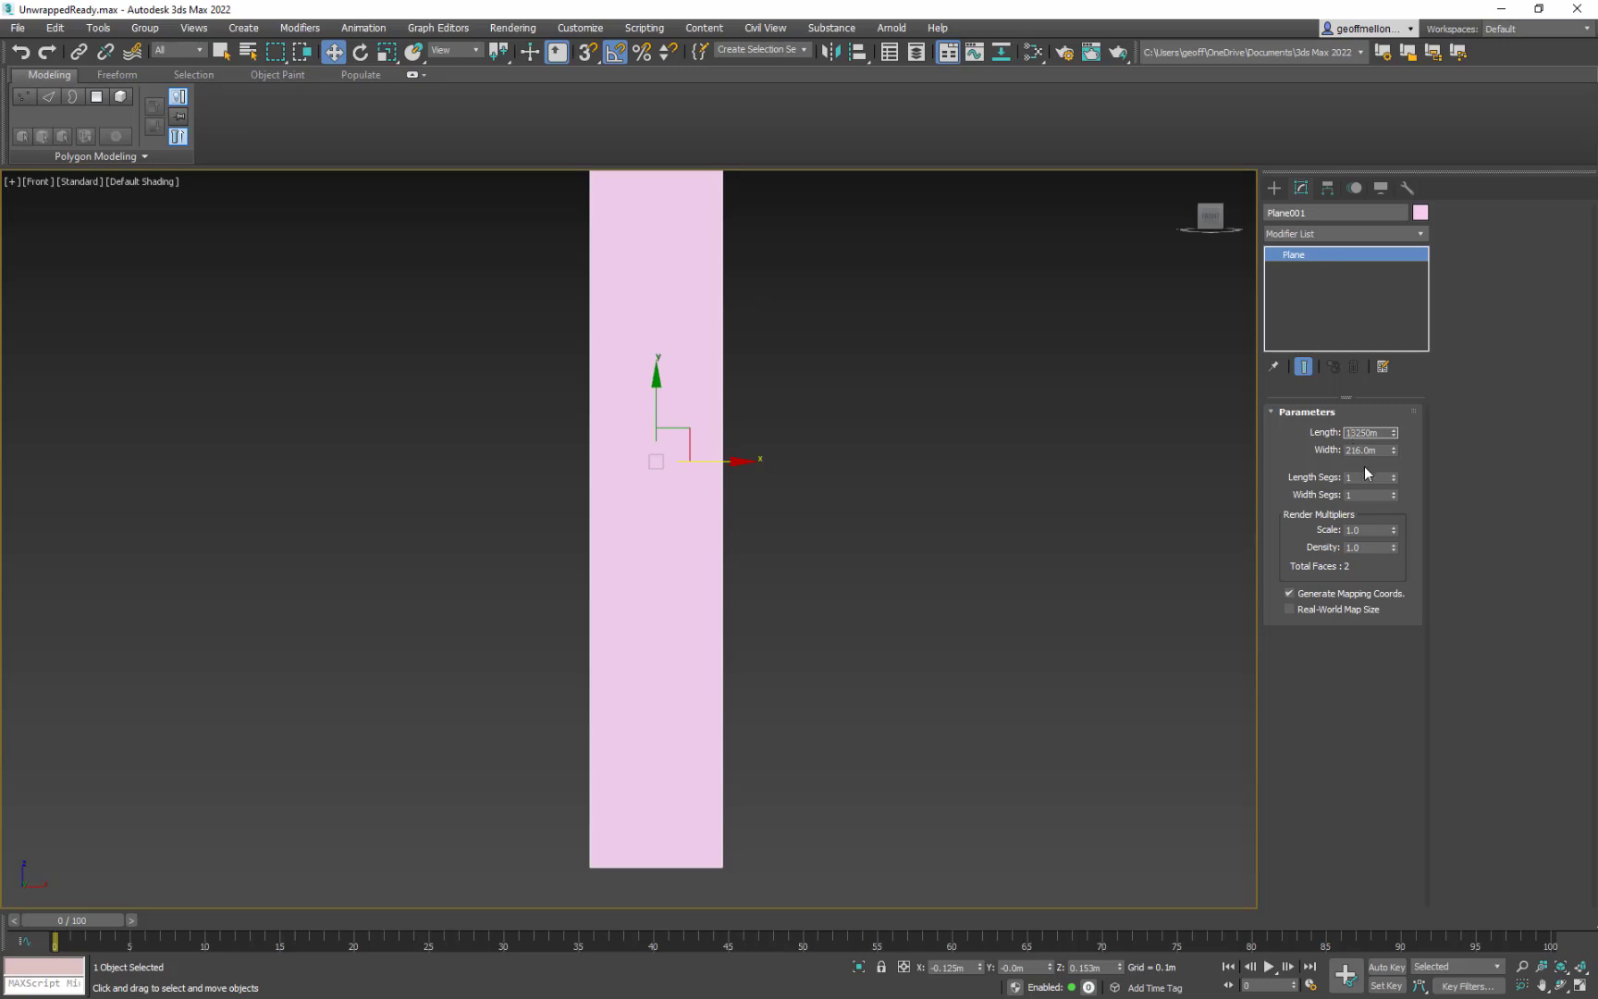
text(1.325)
key(Tab)
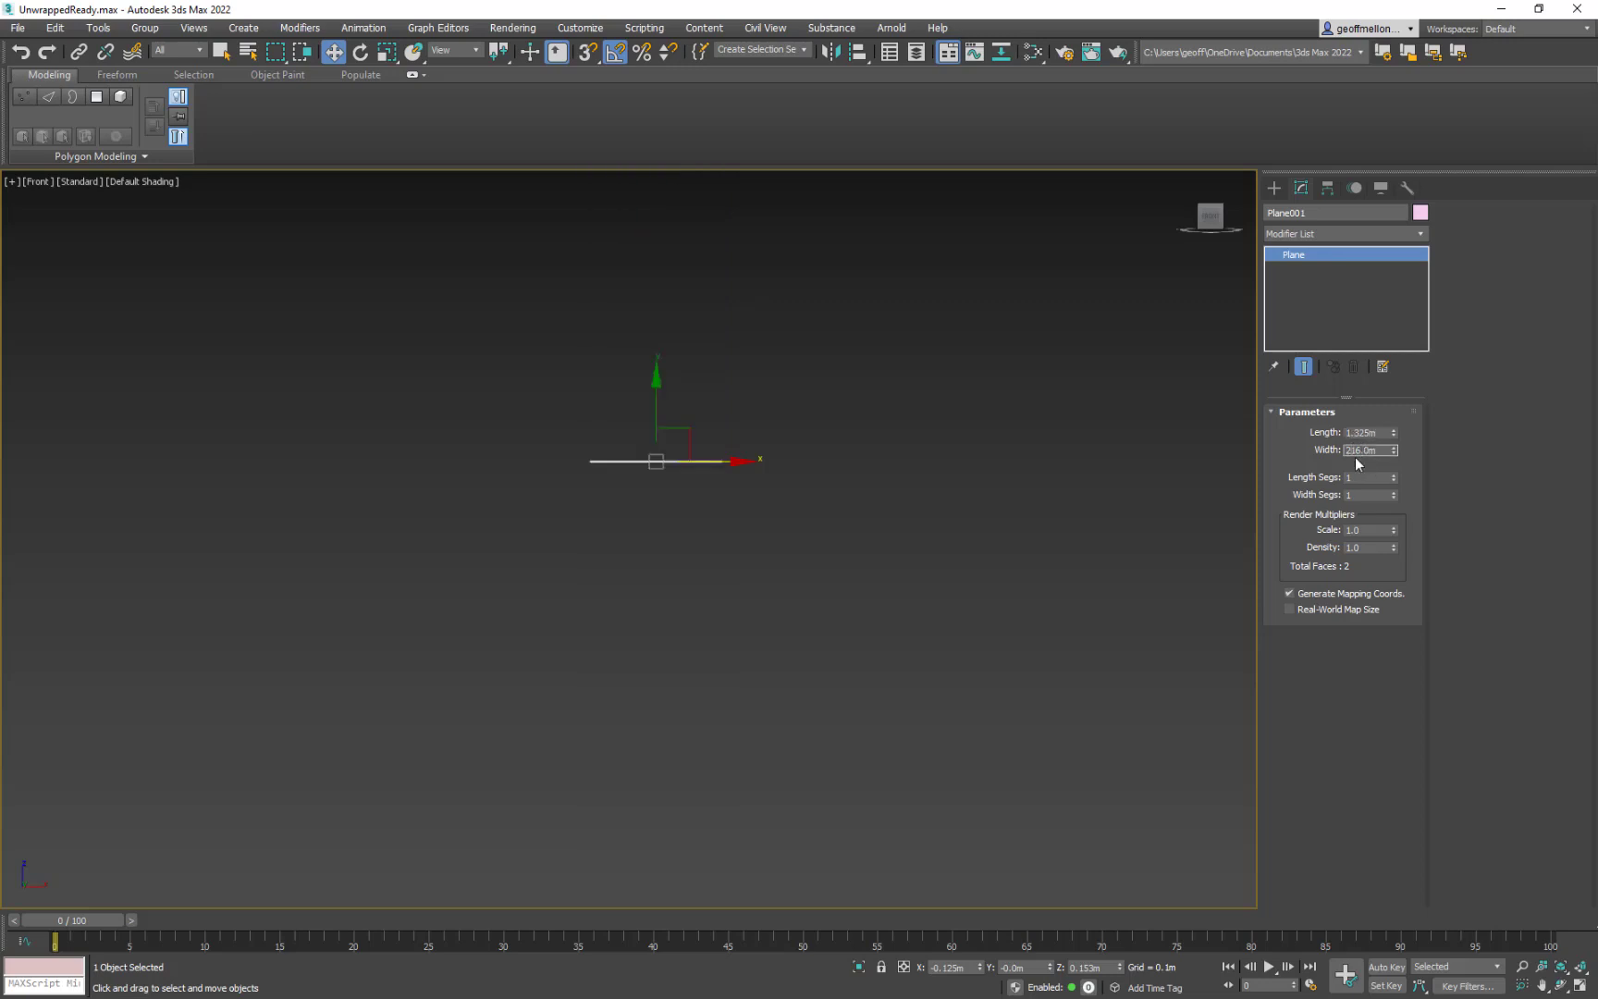
text(.)
key(BackSpace)
key(Return)
middle_drag(685, 432, 736, 515)
scroll(736, 515, up, 5)
scroll(654, 712, up, 6)
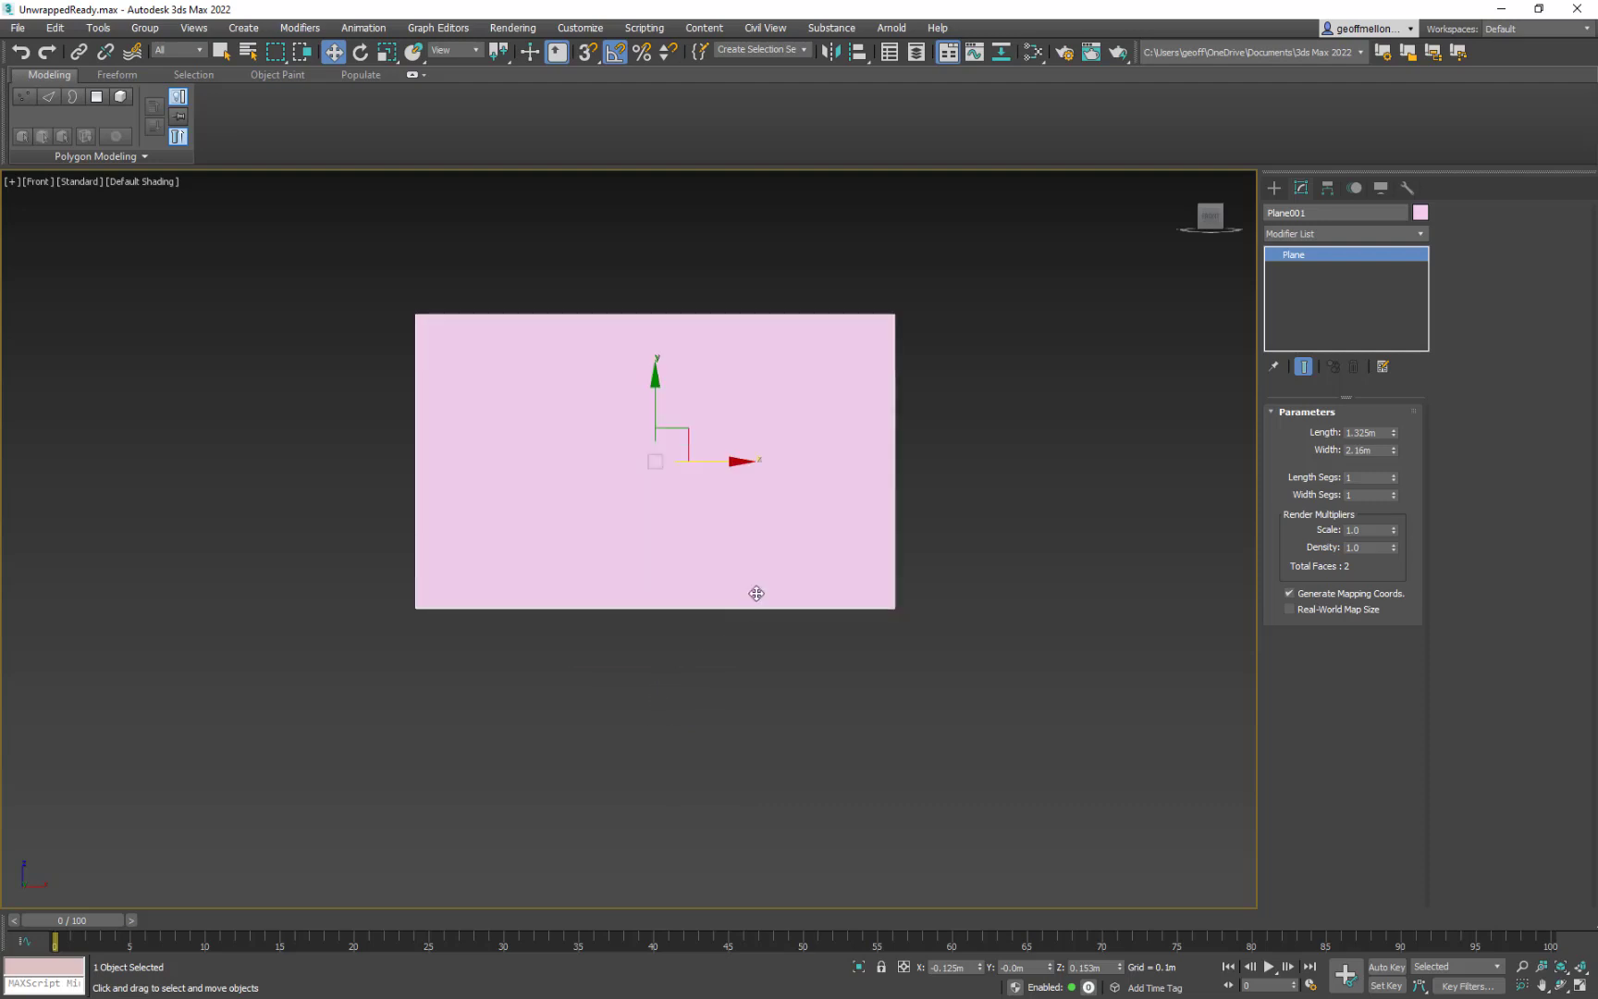
double_click(1361, 451)
key(Return)
scroll(841, 445, up, 3)
middle_drag(573, 450, 716, 392)
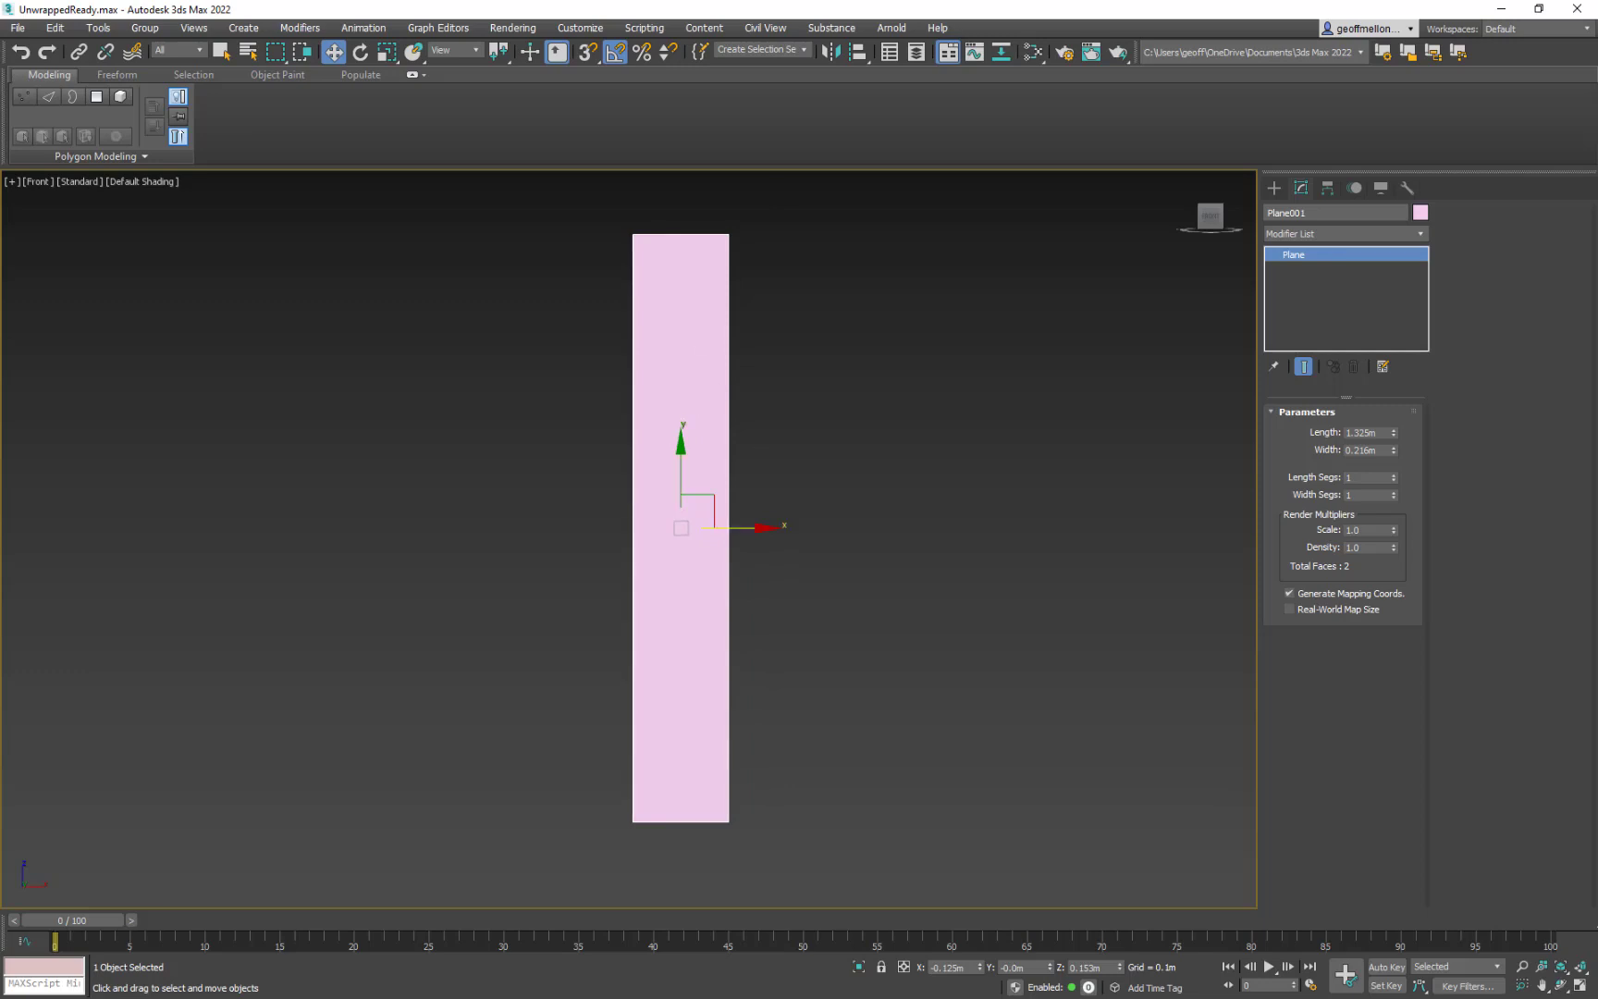
- Drag Gladius_F.jpg from the folder onto the plane, declining the viewport background option
key(alt+Tab)
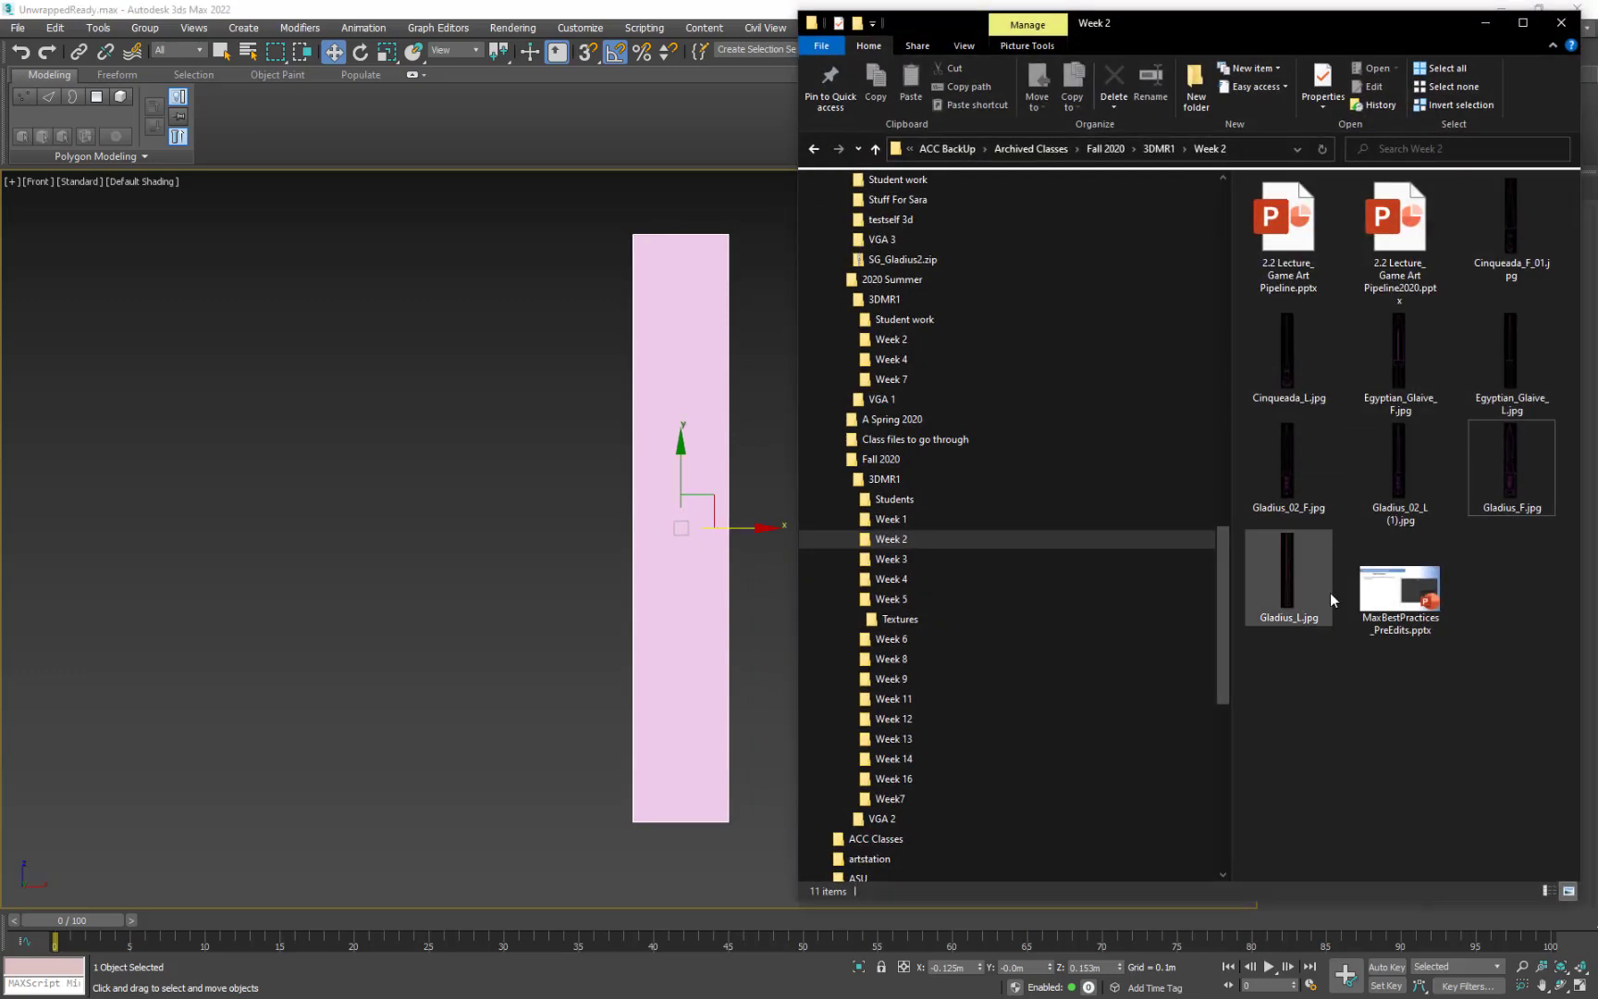
click(1518, 478)
drag(1518, 478, 681, 372)
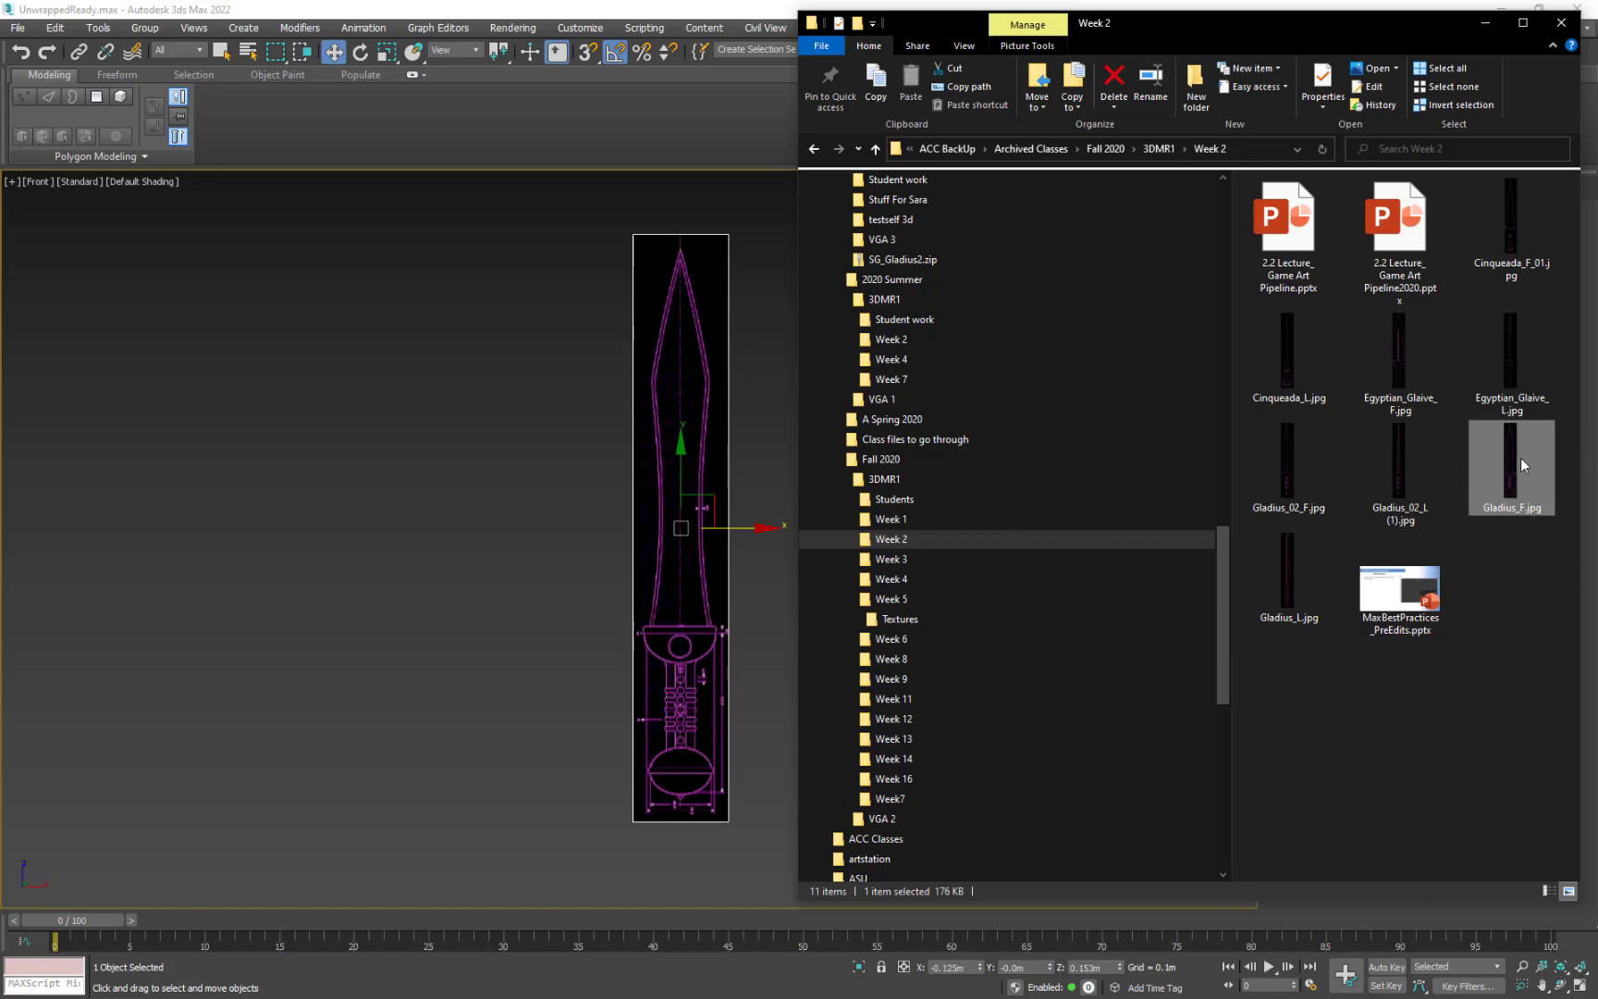
drag(1518, 458, 418, 438)
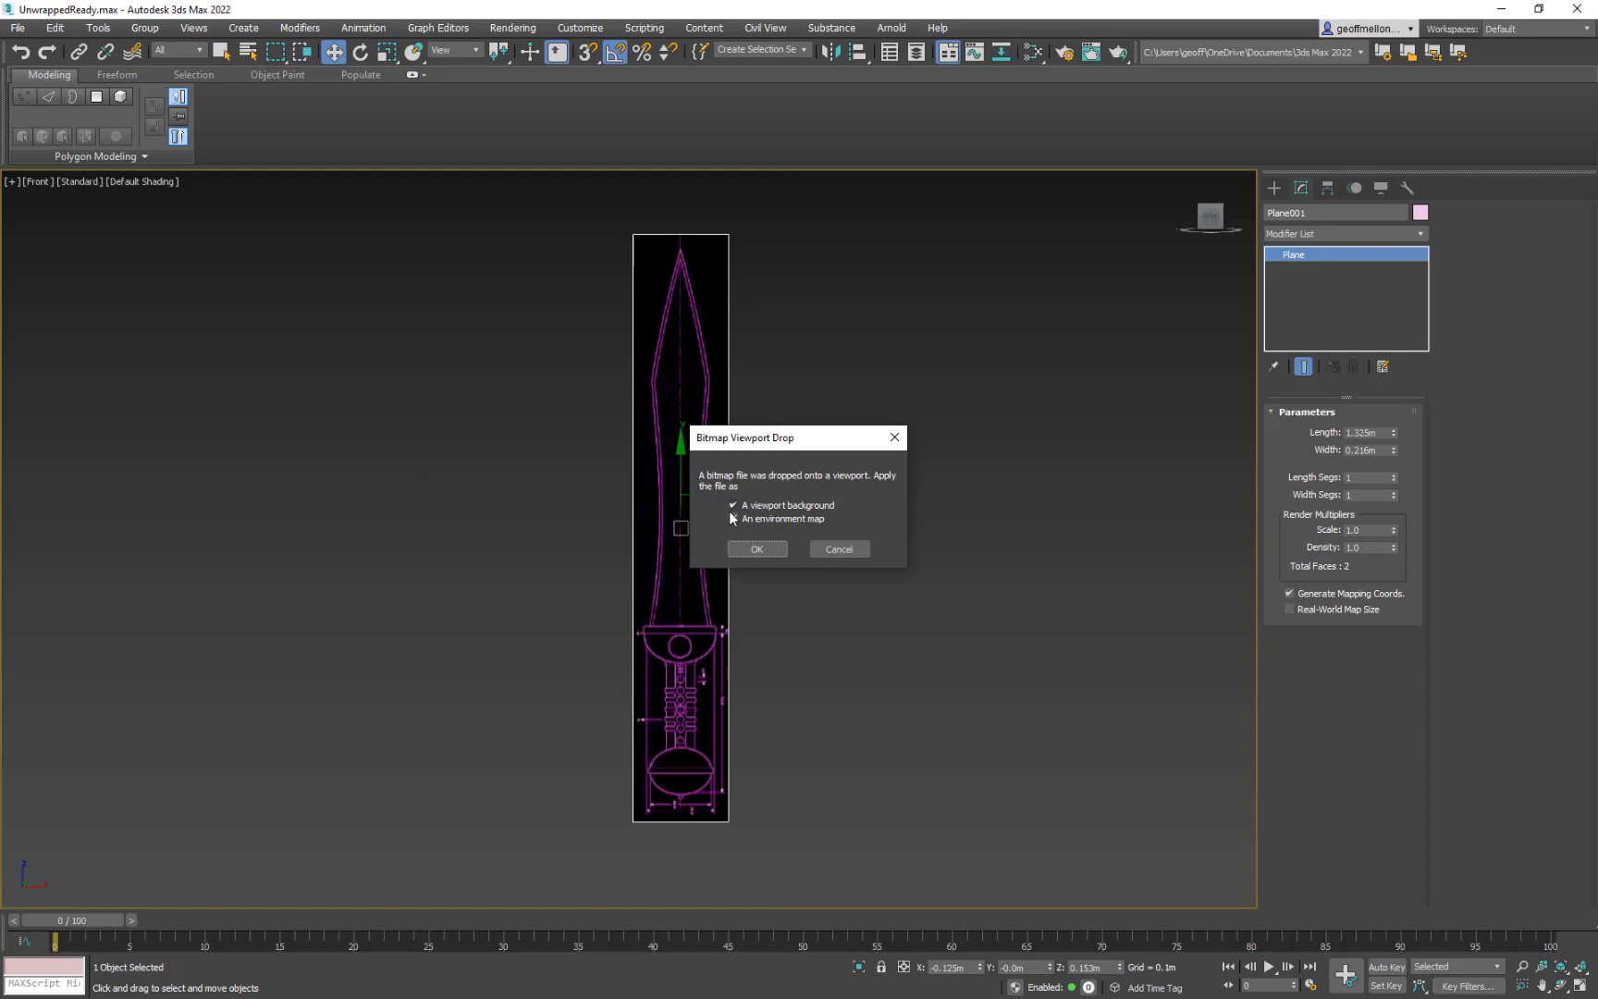
click(844, 548)
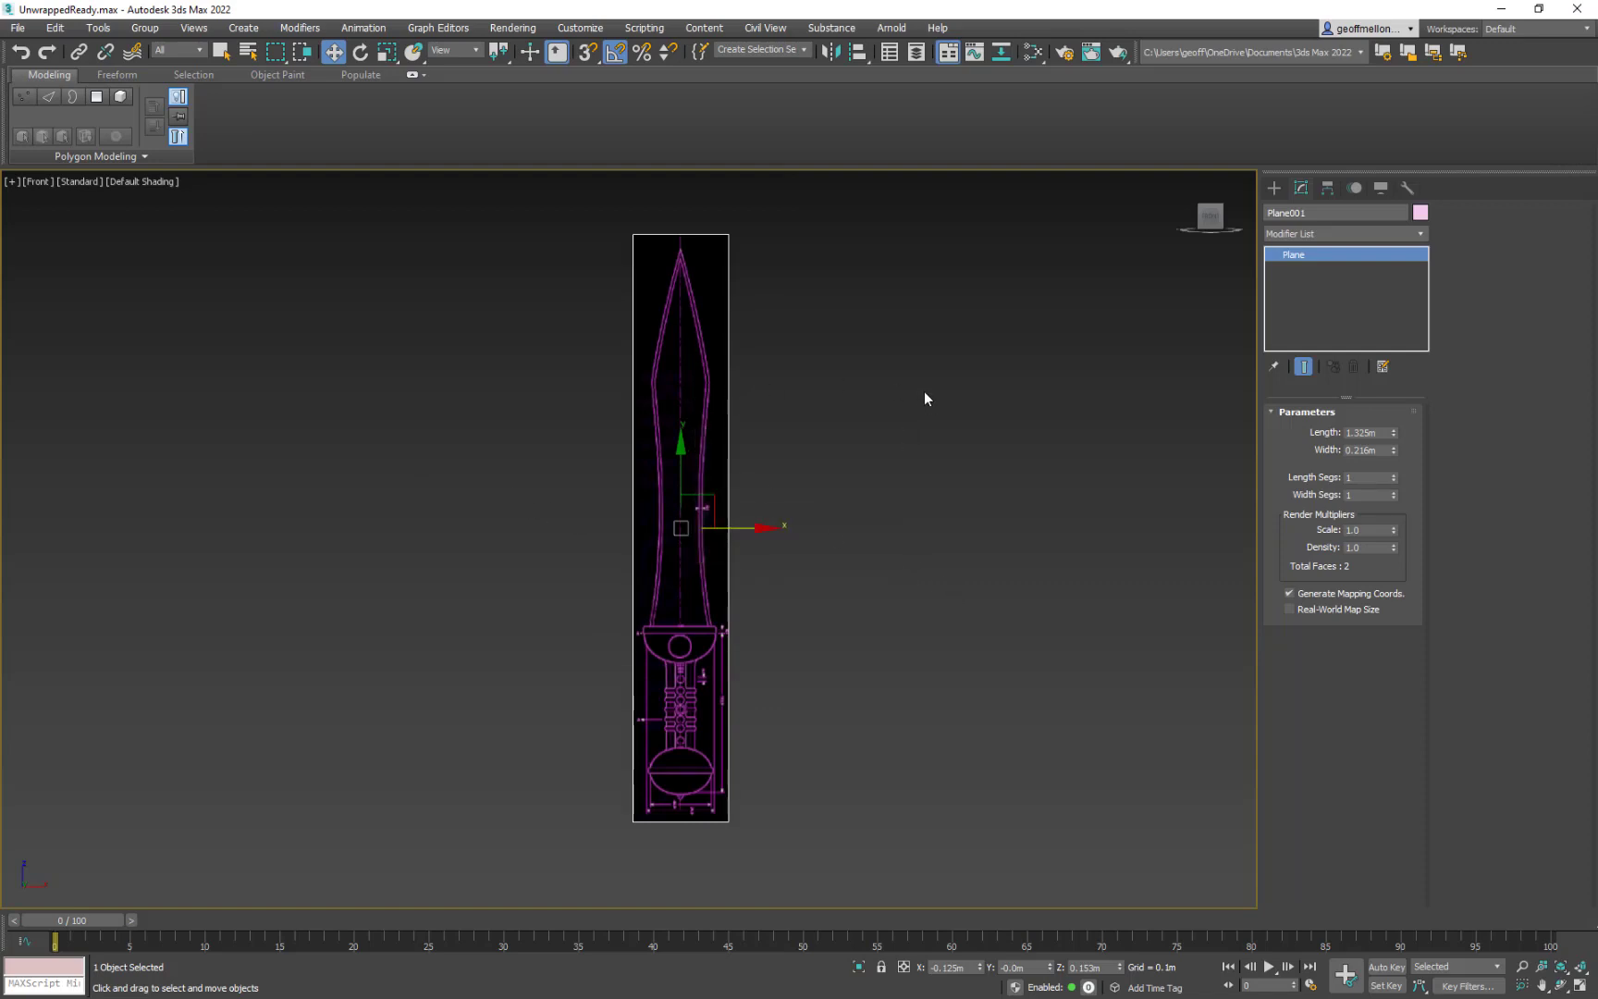
mouse_move(924, 391)
middle_down()
mouse_move(837, 387)
mouse_move(978, 432)
mouse_move(935, 410)
middle_up()
middle_drag(989, 491, 894, 467)
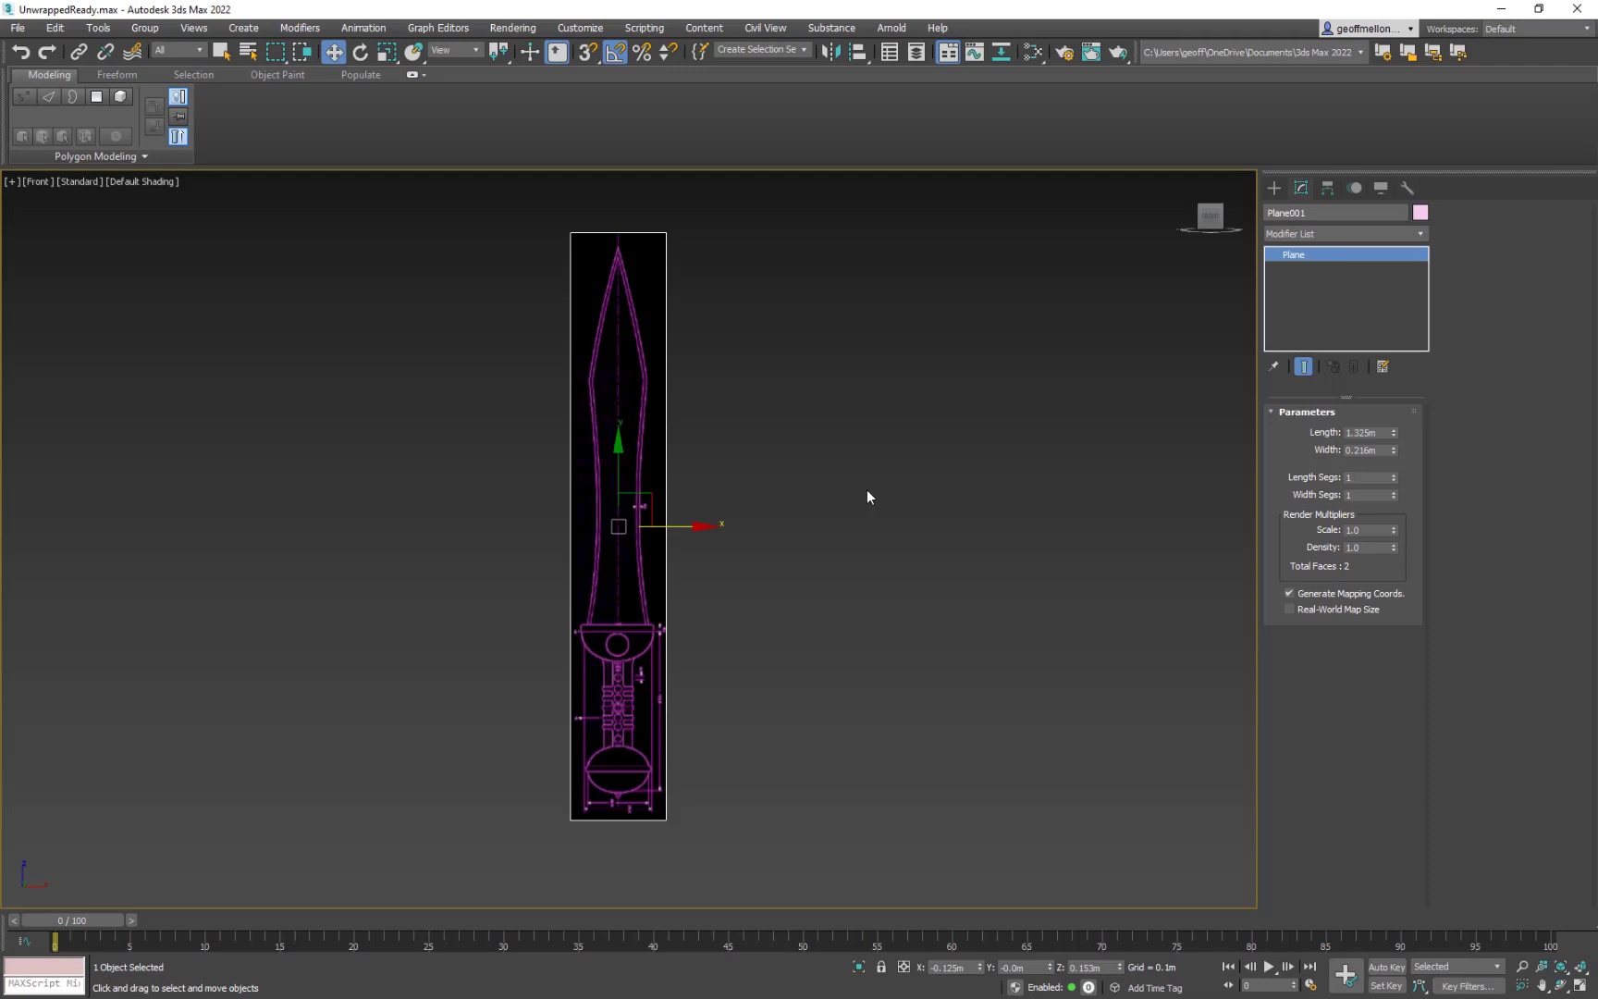
- Show the grid and rename the textured plane to 'Gladius F'
key(g)
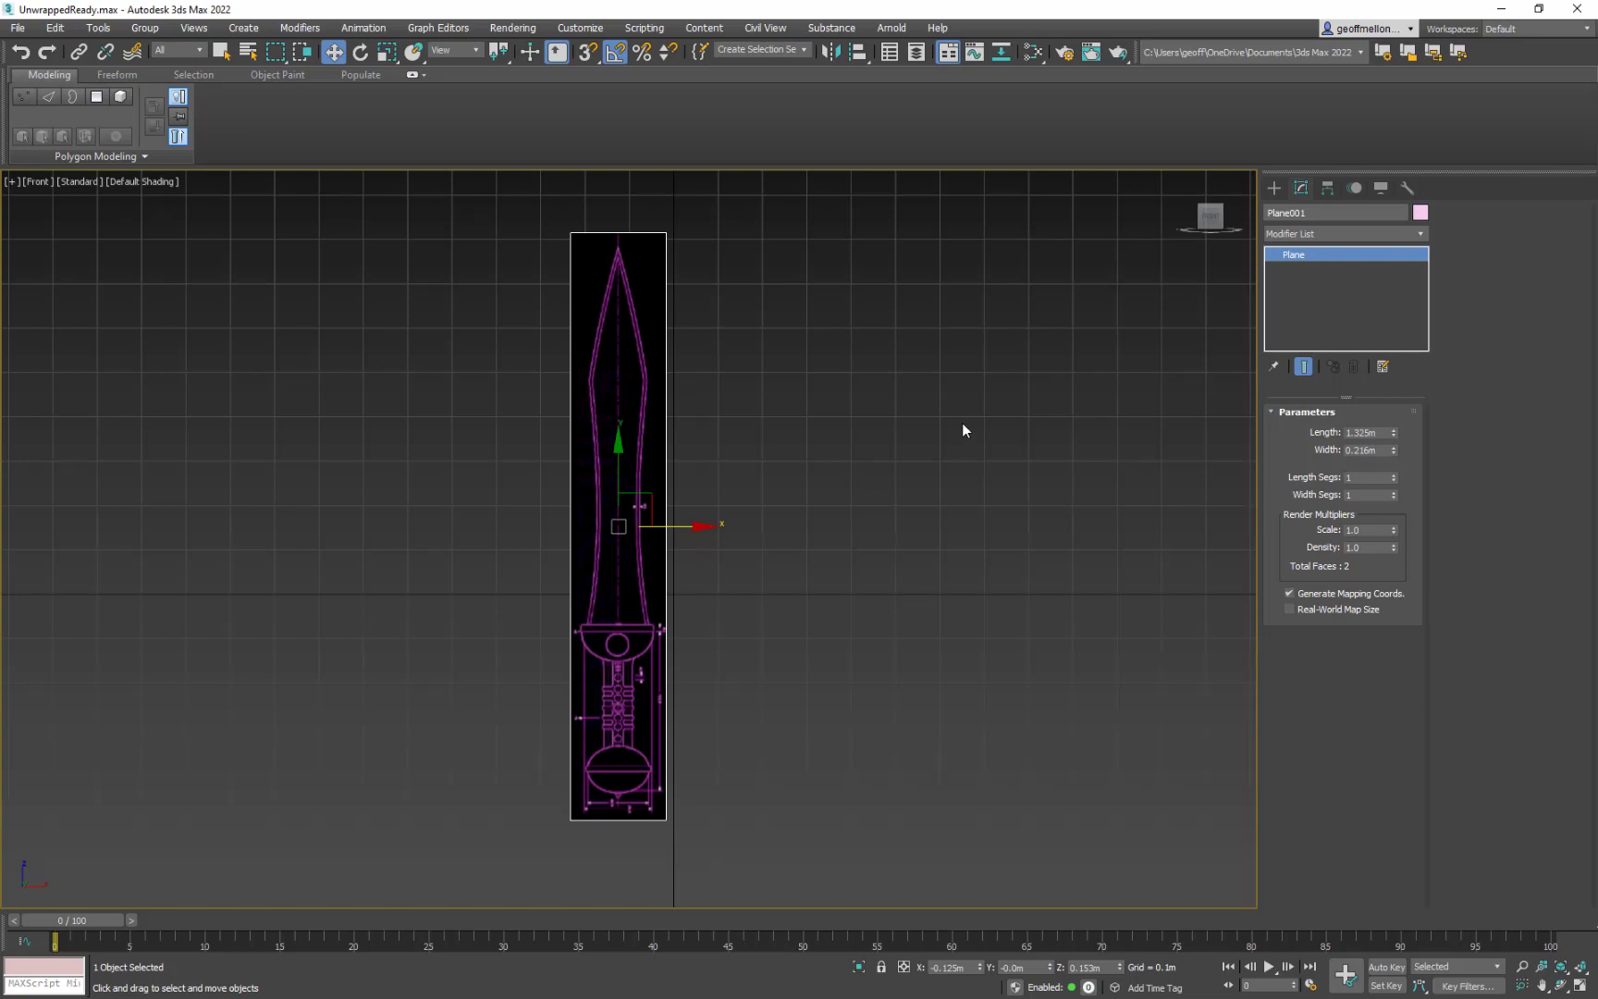
click(1331, 213)
text(Gladius F)
middle_drag(849, 349, 822, 359)
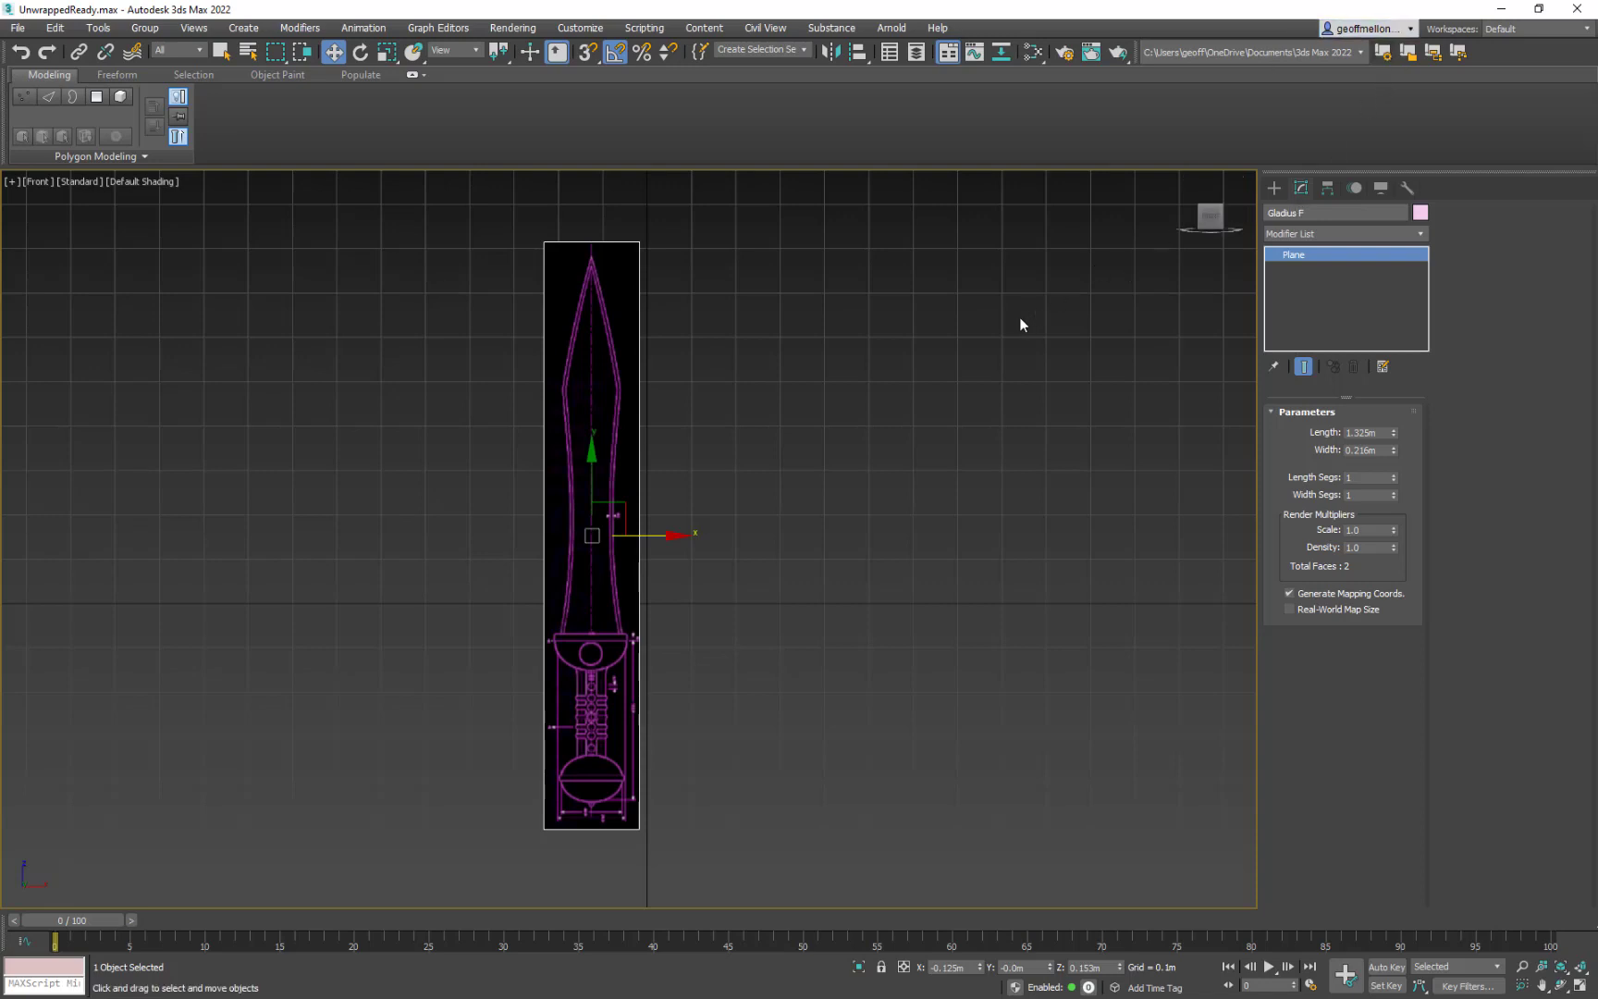
middle_drag(1021, 324, 1017, 323)
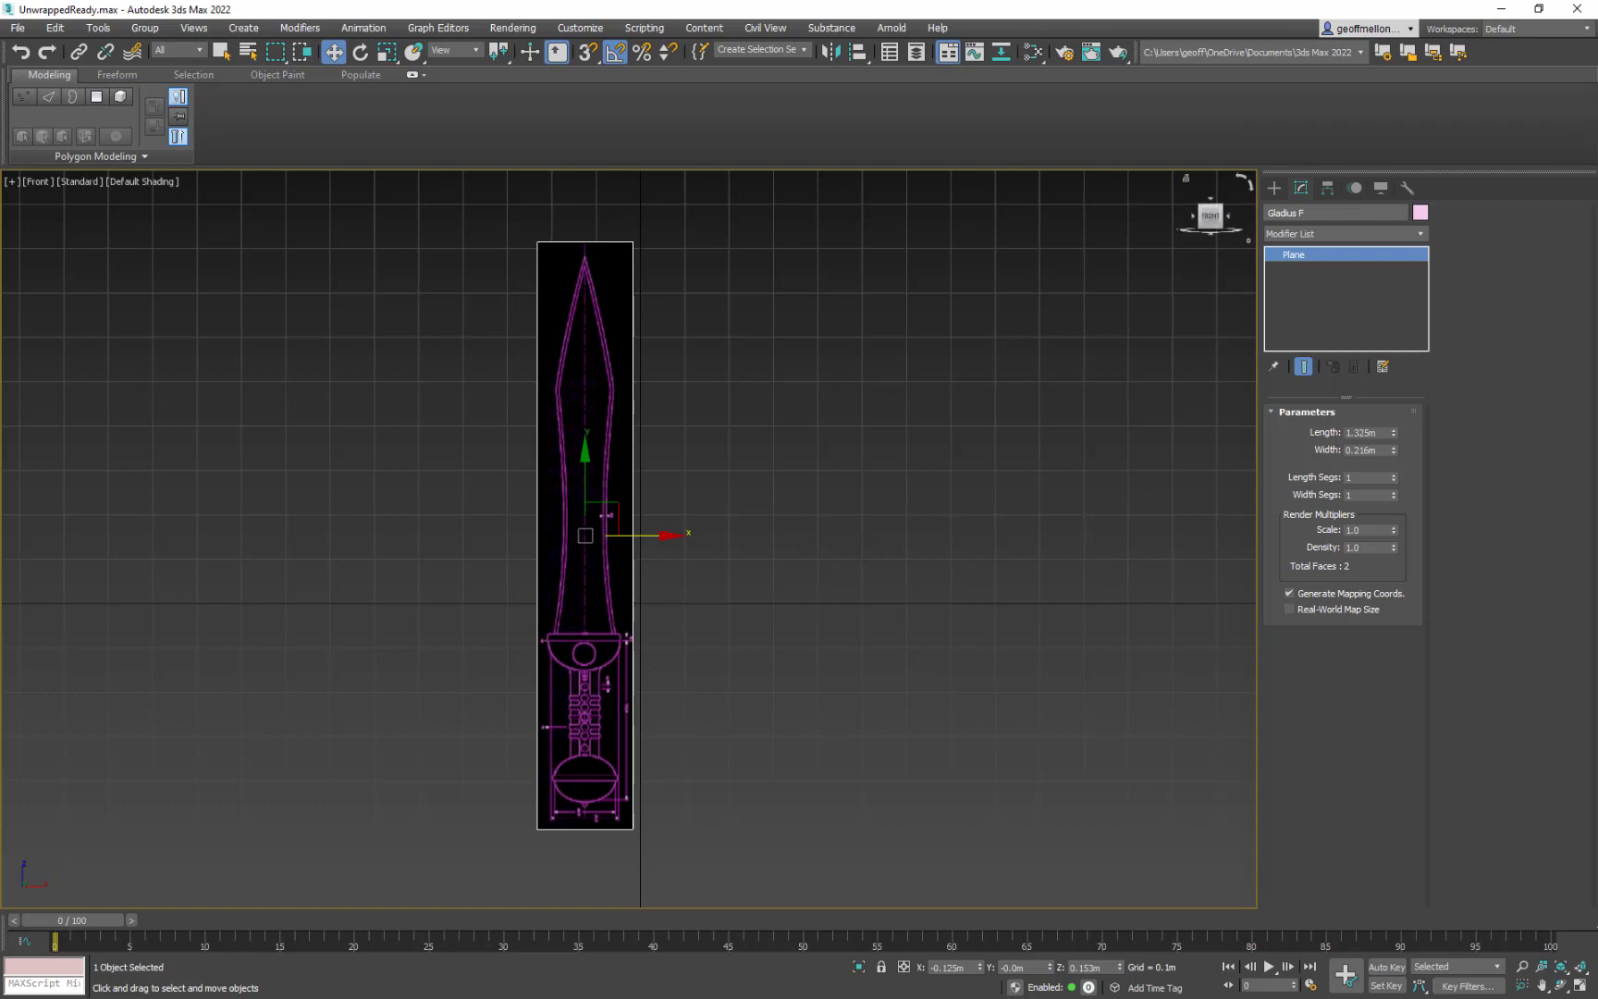
- Check the 609.9 mm overall length on the UC3009c.jpg blueprint, then minimize Photos
key(alt+Tab)
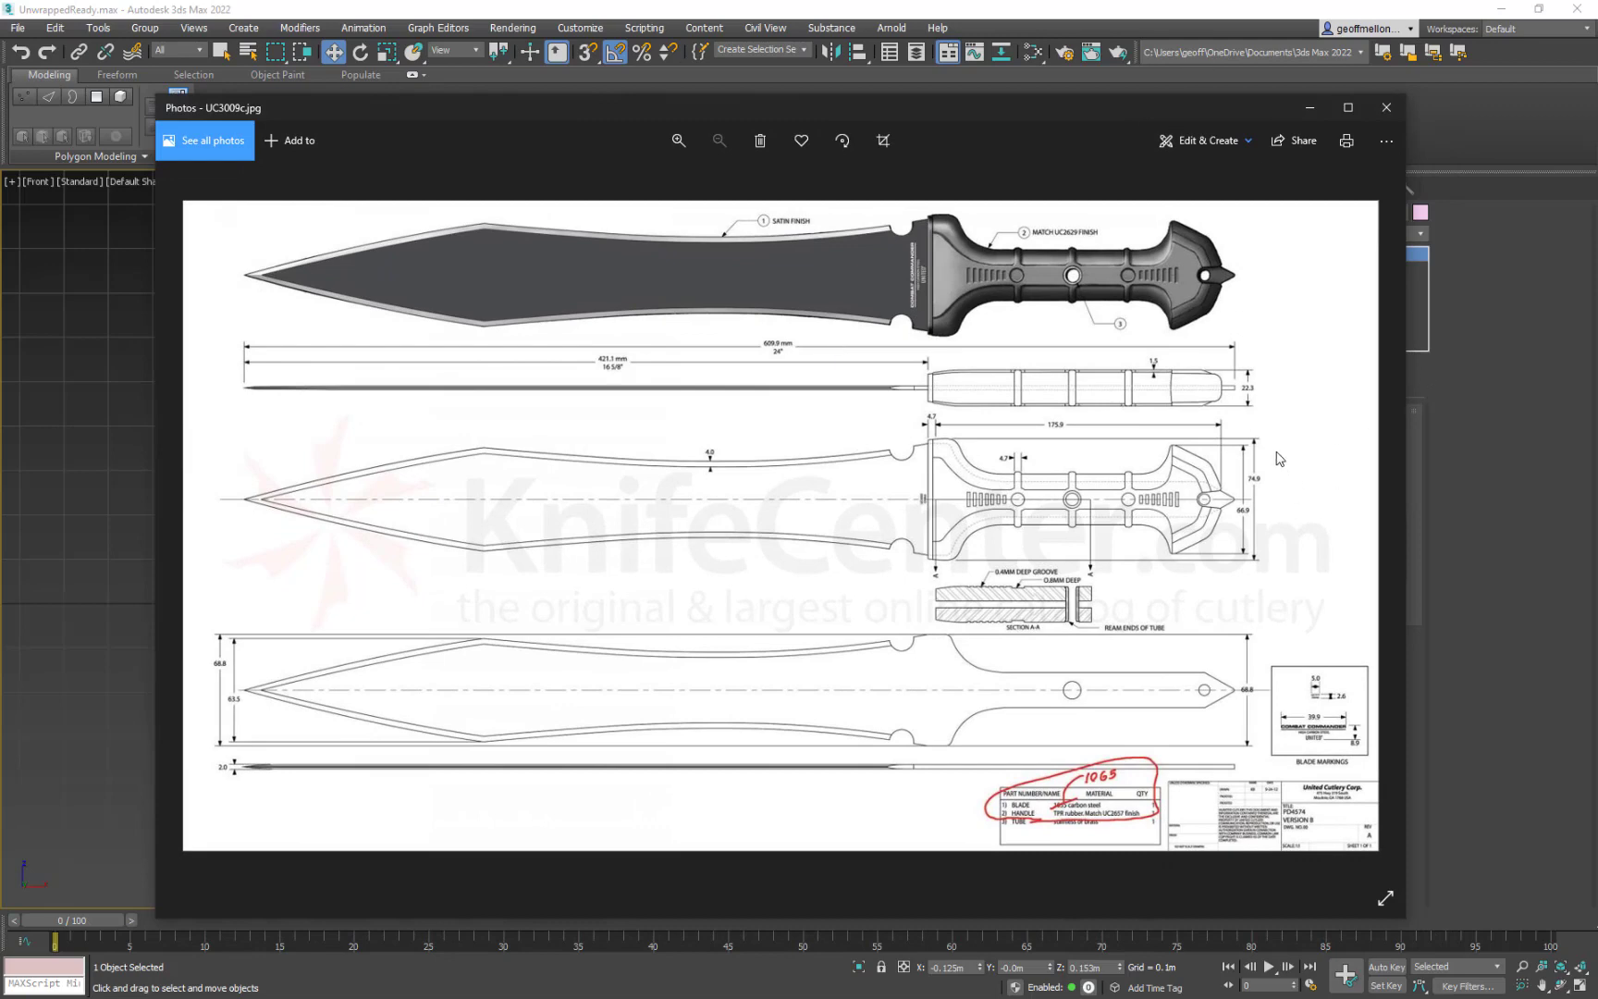
drag(1058, 120, 986, 85)
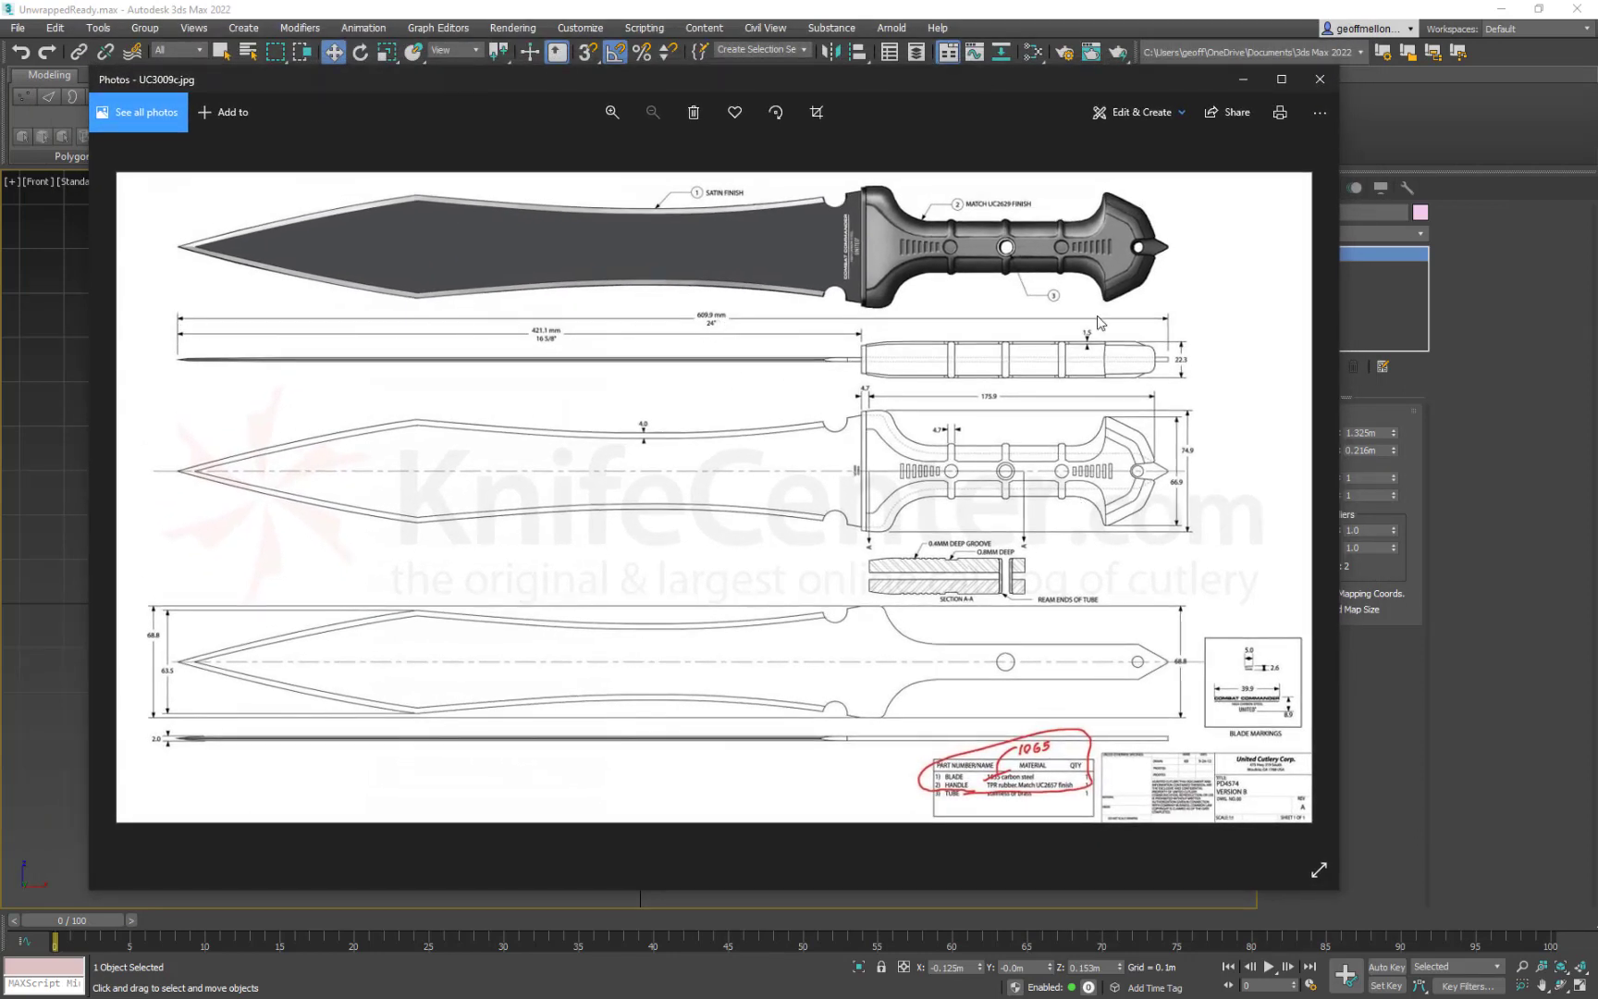
click(1242, 81)
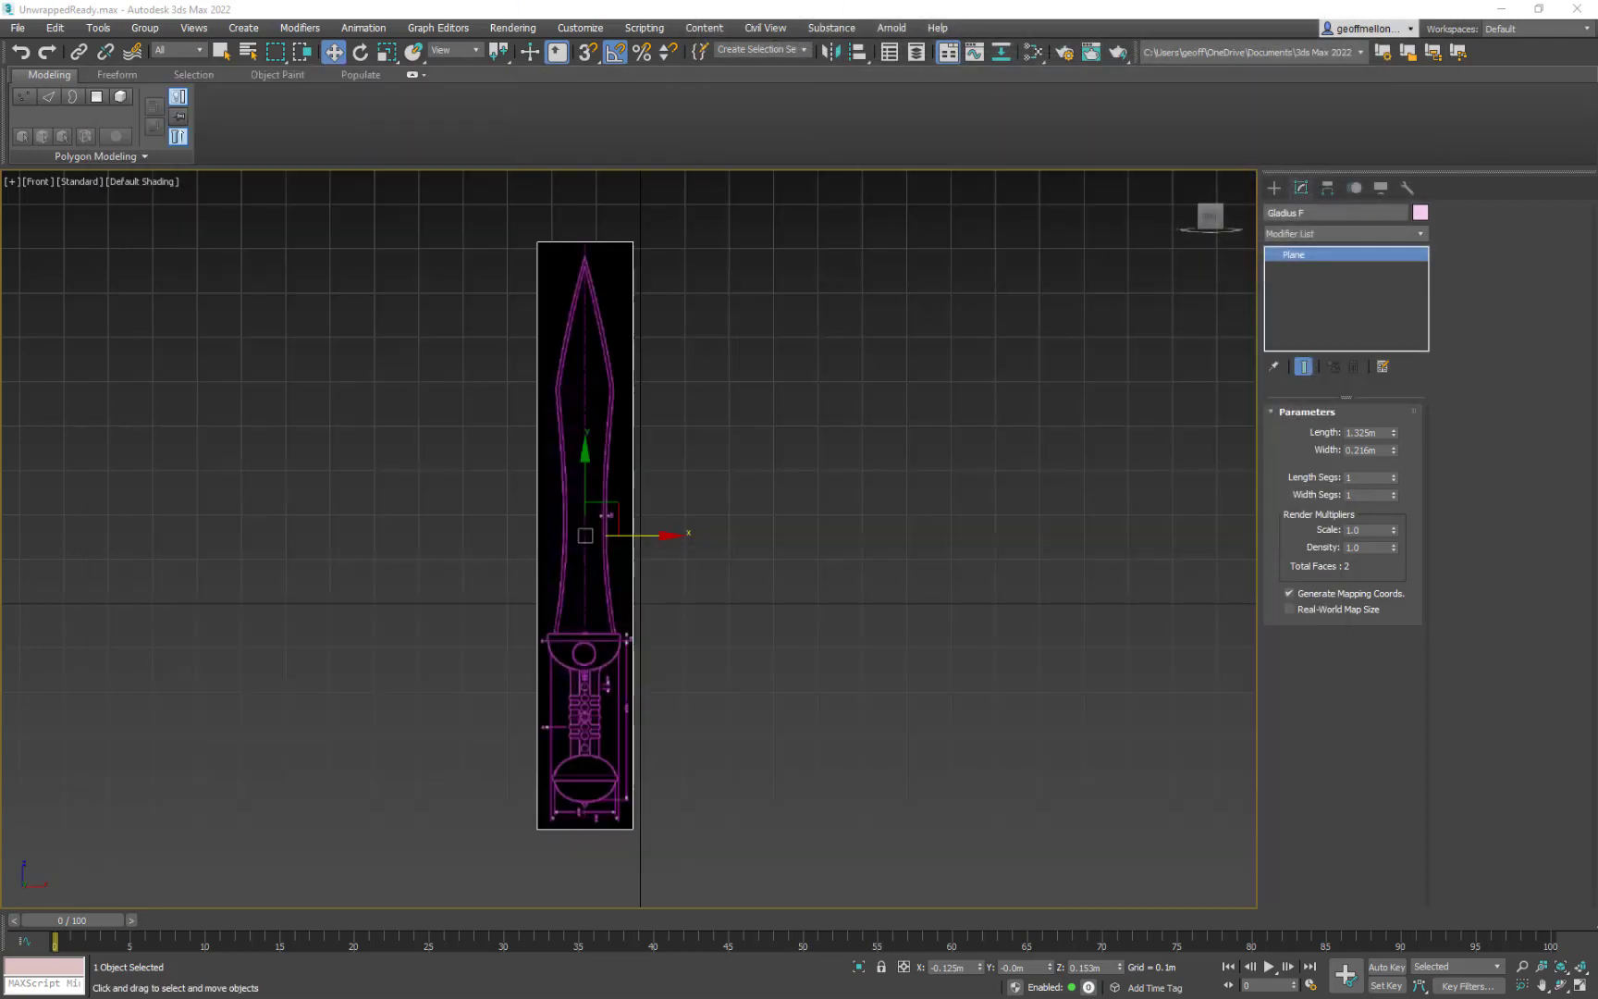
- Search 'mm to meters' and enter 609.9 mm in the converter, giving 0.6099 m
key(alt+Tab)
click(675, 42)
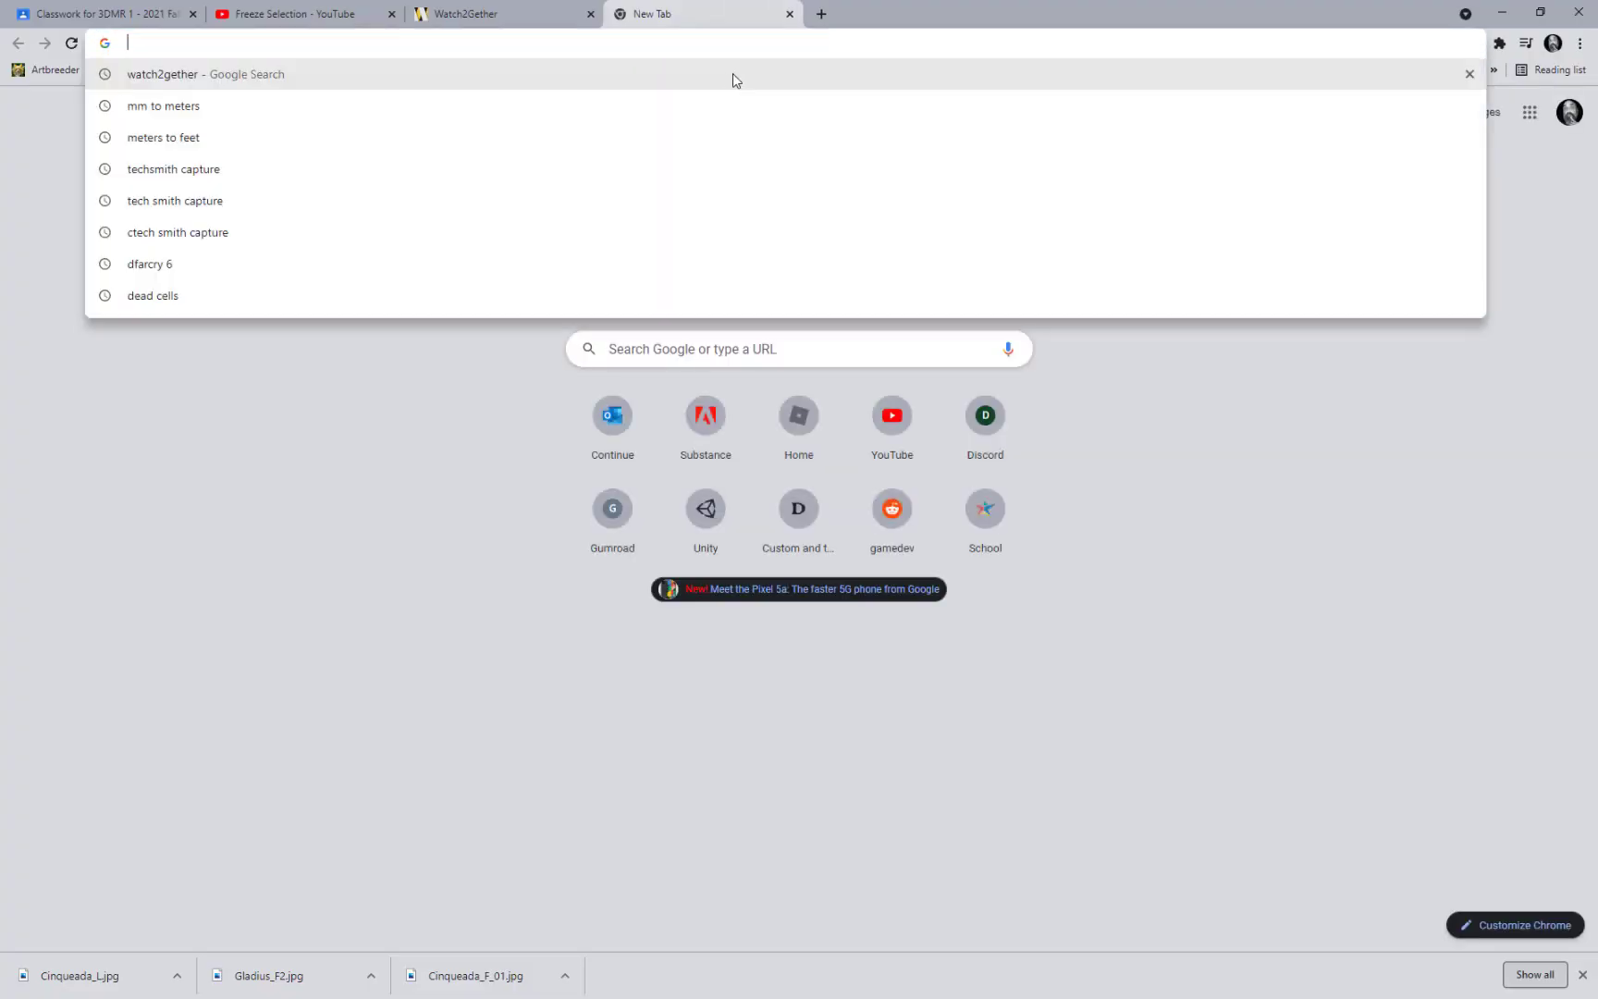
text(mm to meters)
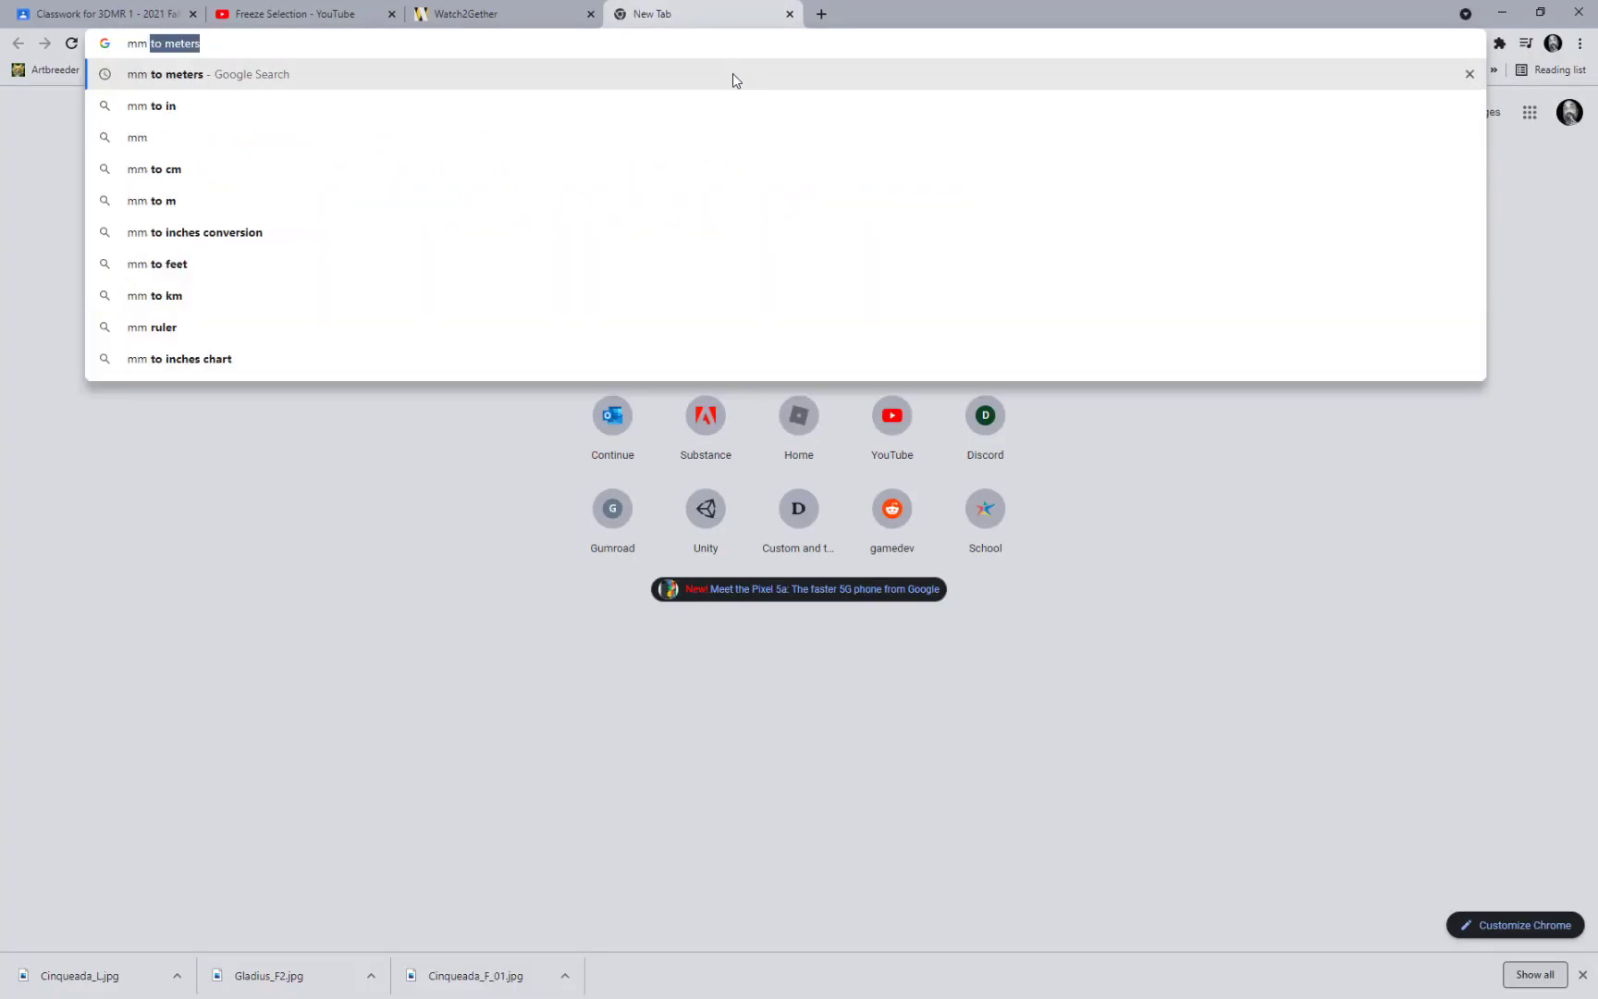
key(Return)
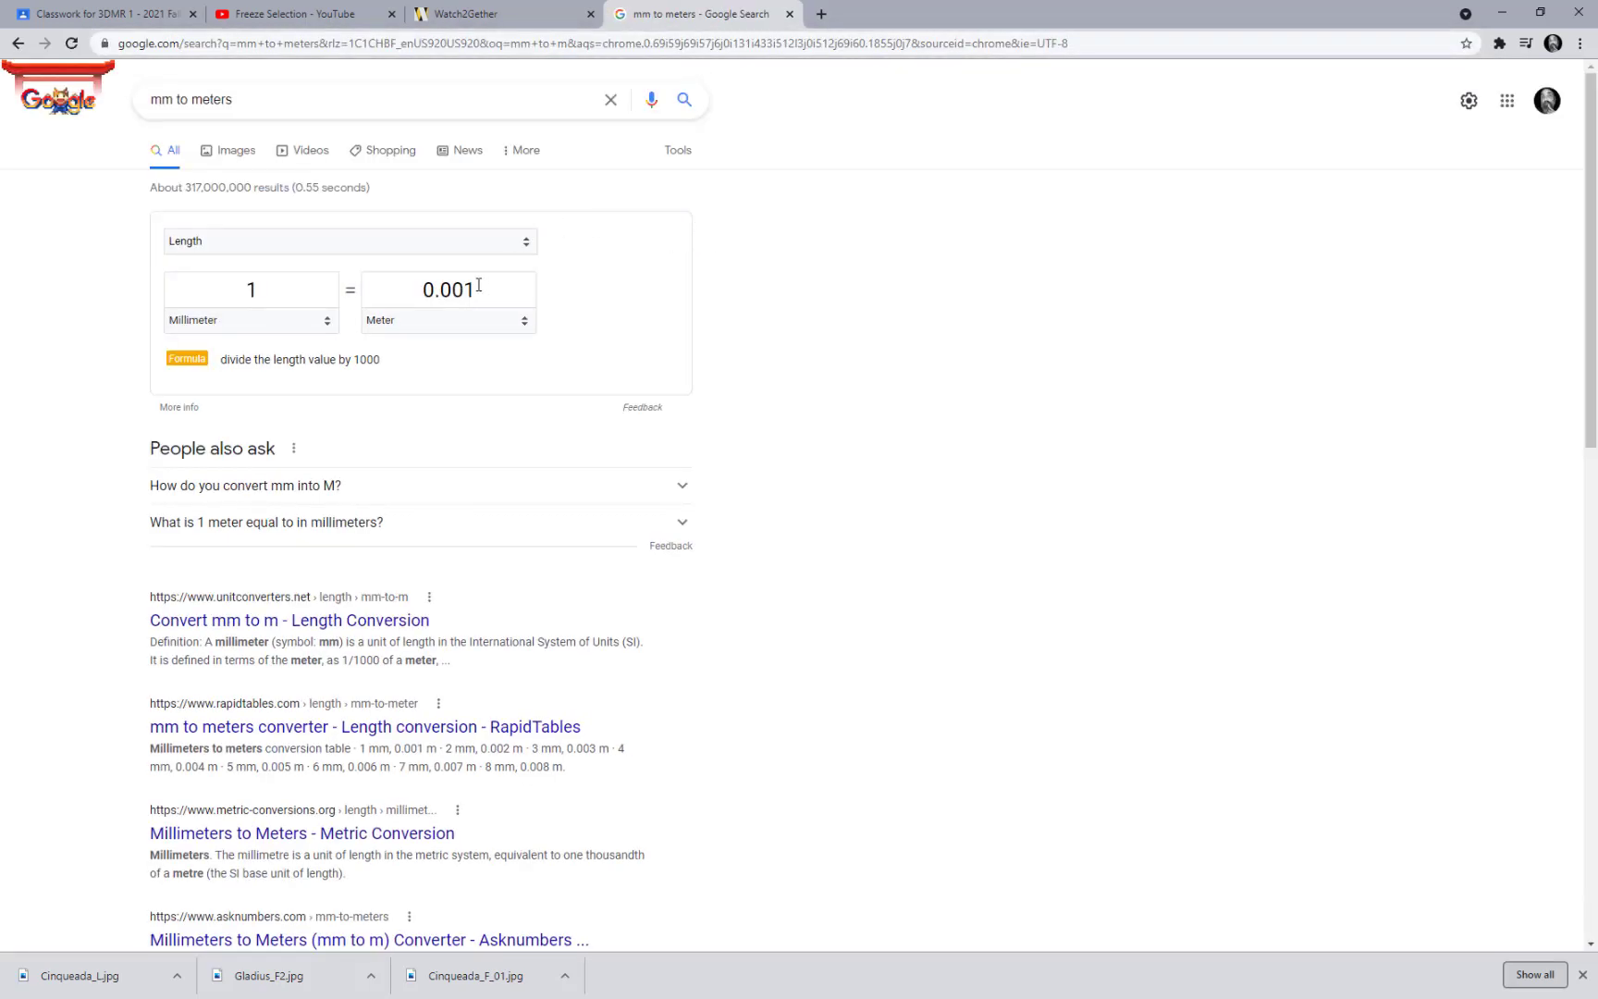
click(304, 296)
key(ctrl+a)
text(60.)
key(BackSpace)
text(9.9)
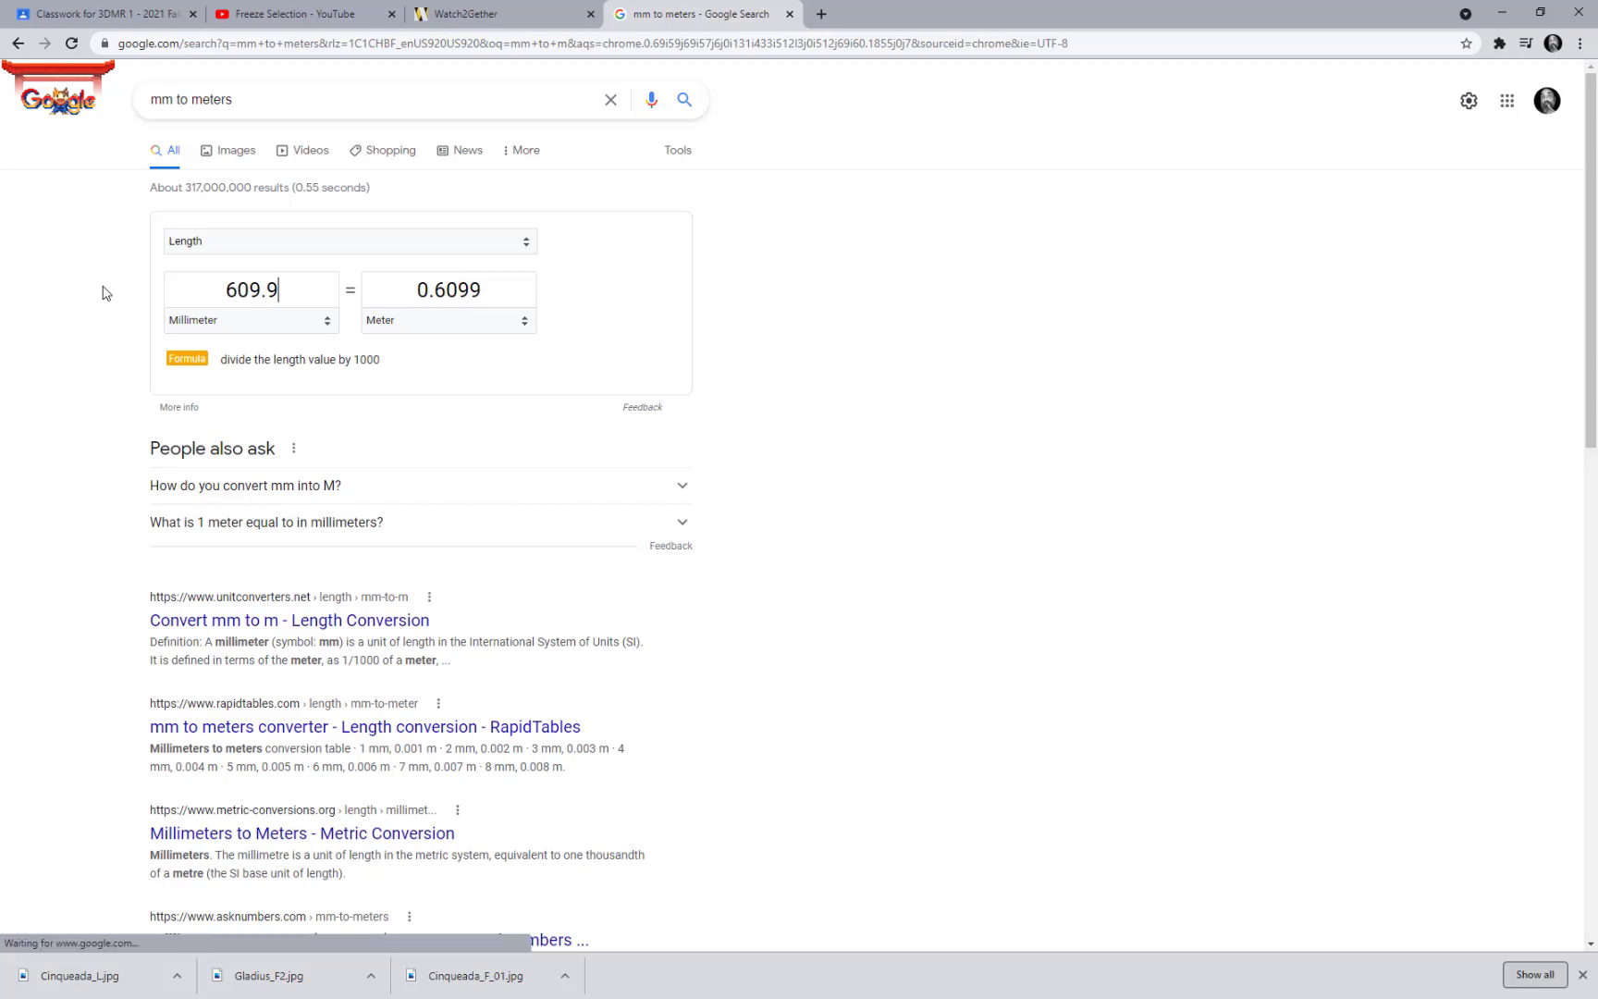
key(ctrl+a)
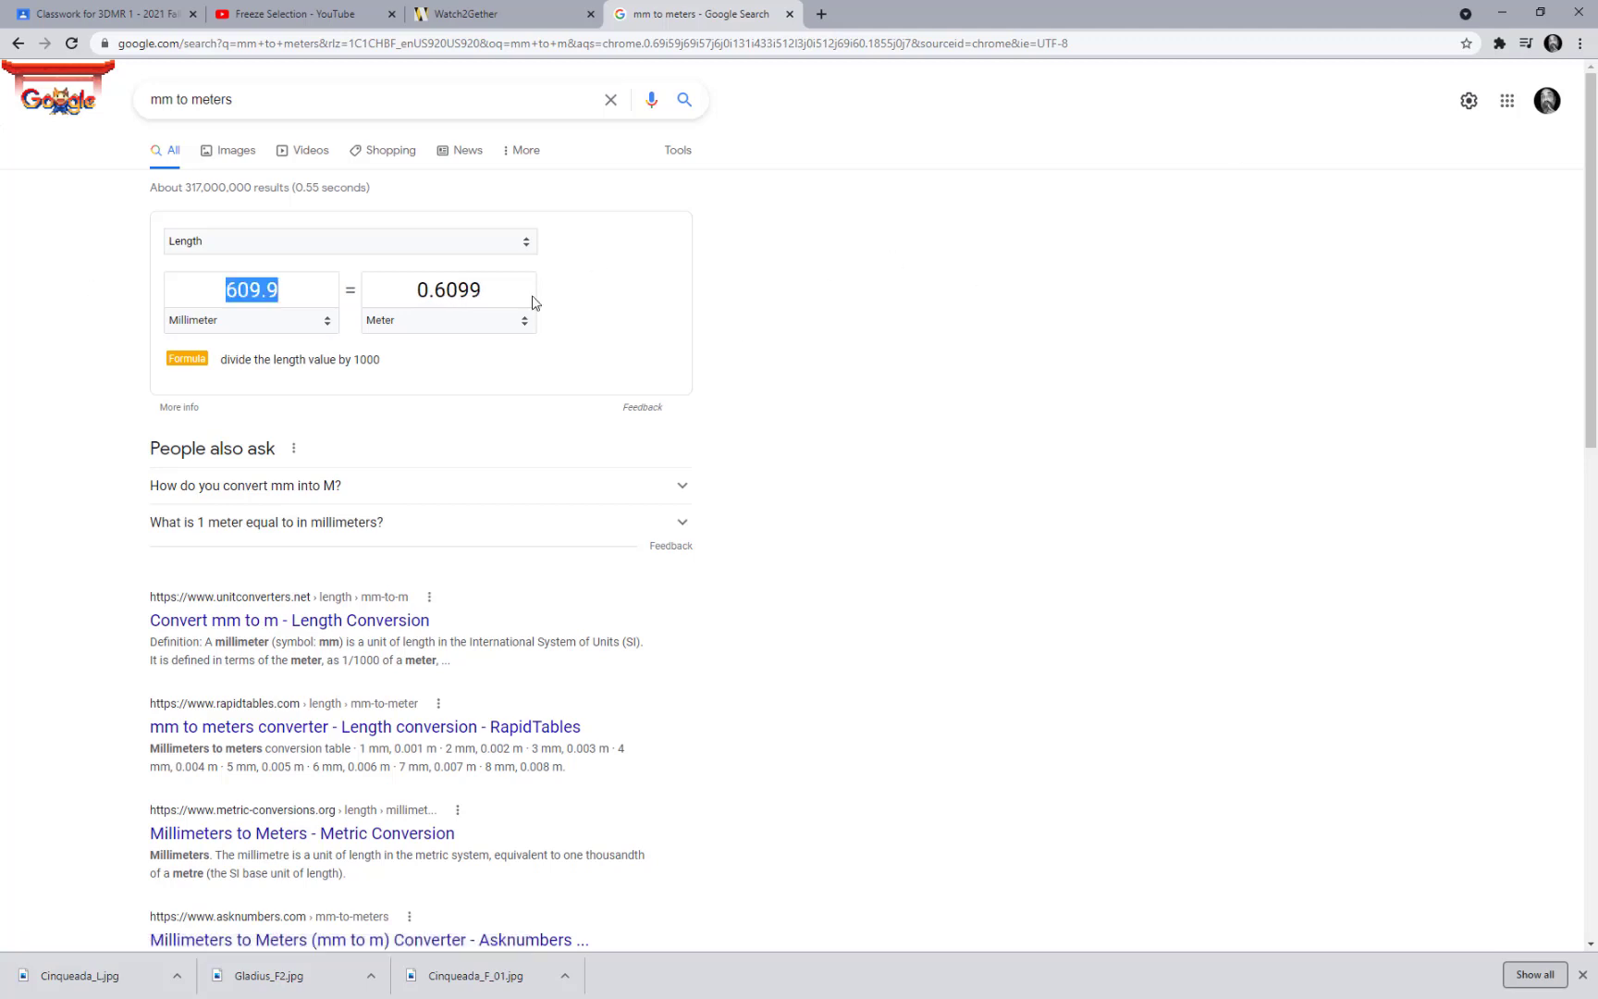
- Return to 3ds Max and frame the edge-on sword plane in the Top view
click(1540, 13)
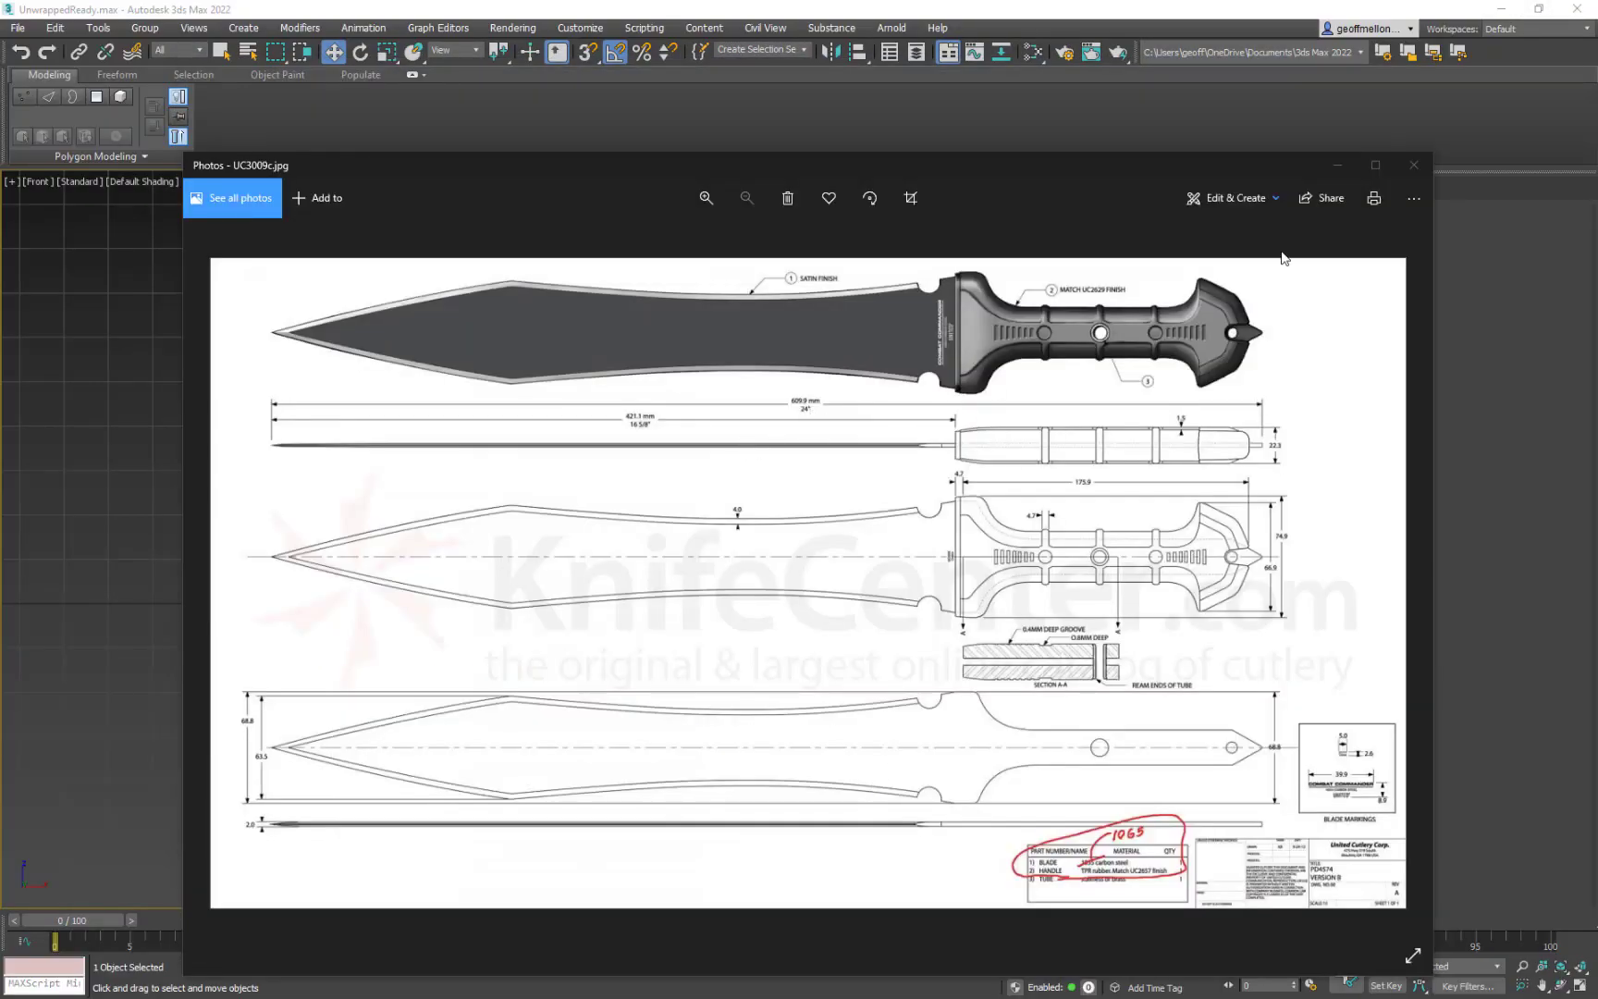
click(1335, 164)
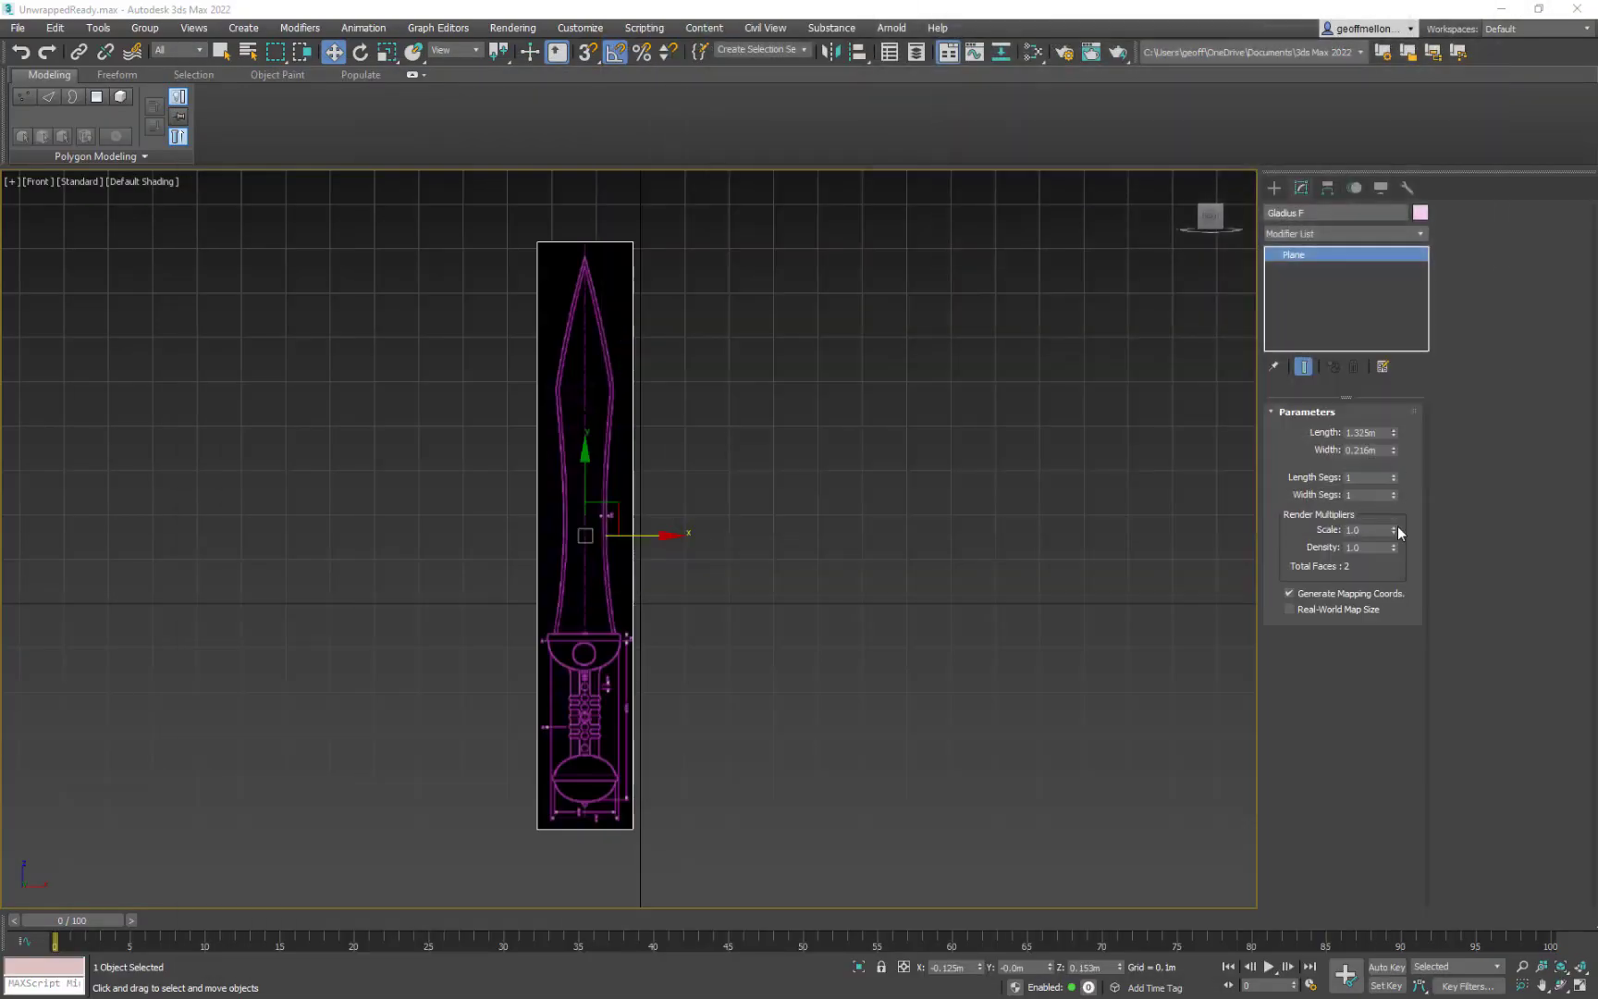
middle_drag(895, 481, 914, 477)
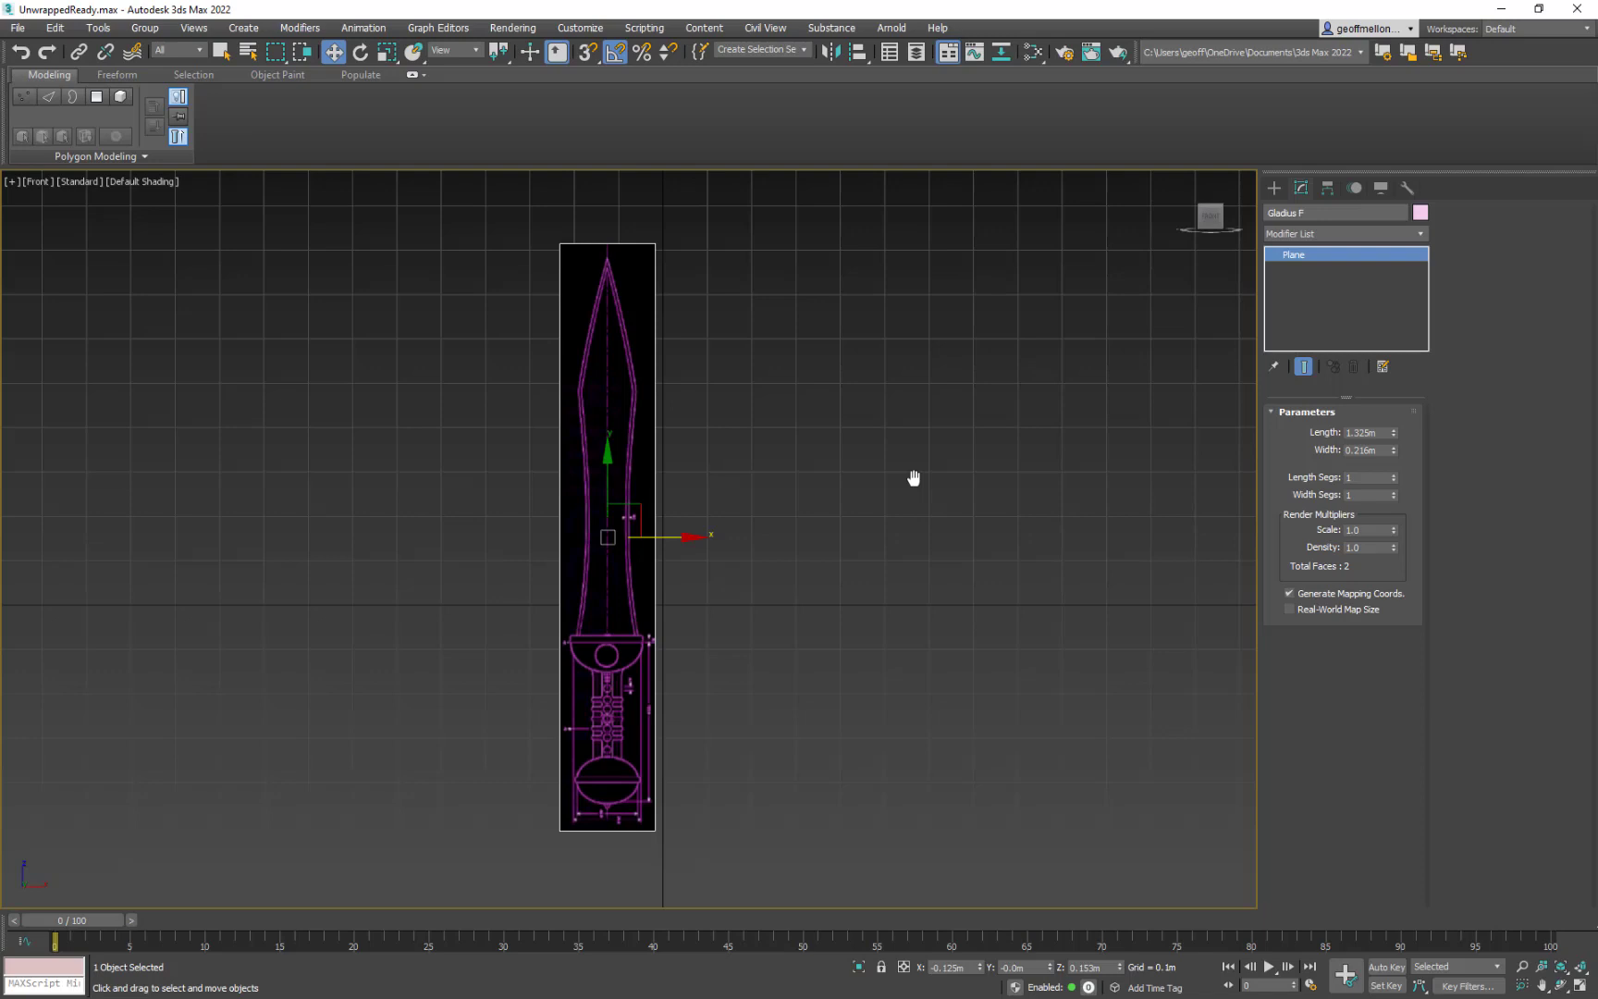
middle_drag(860, 482, 831, 499)
key(t)
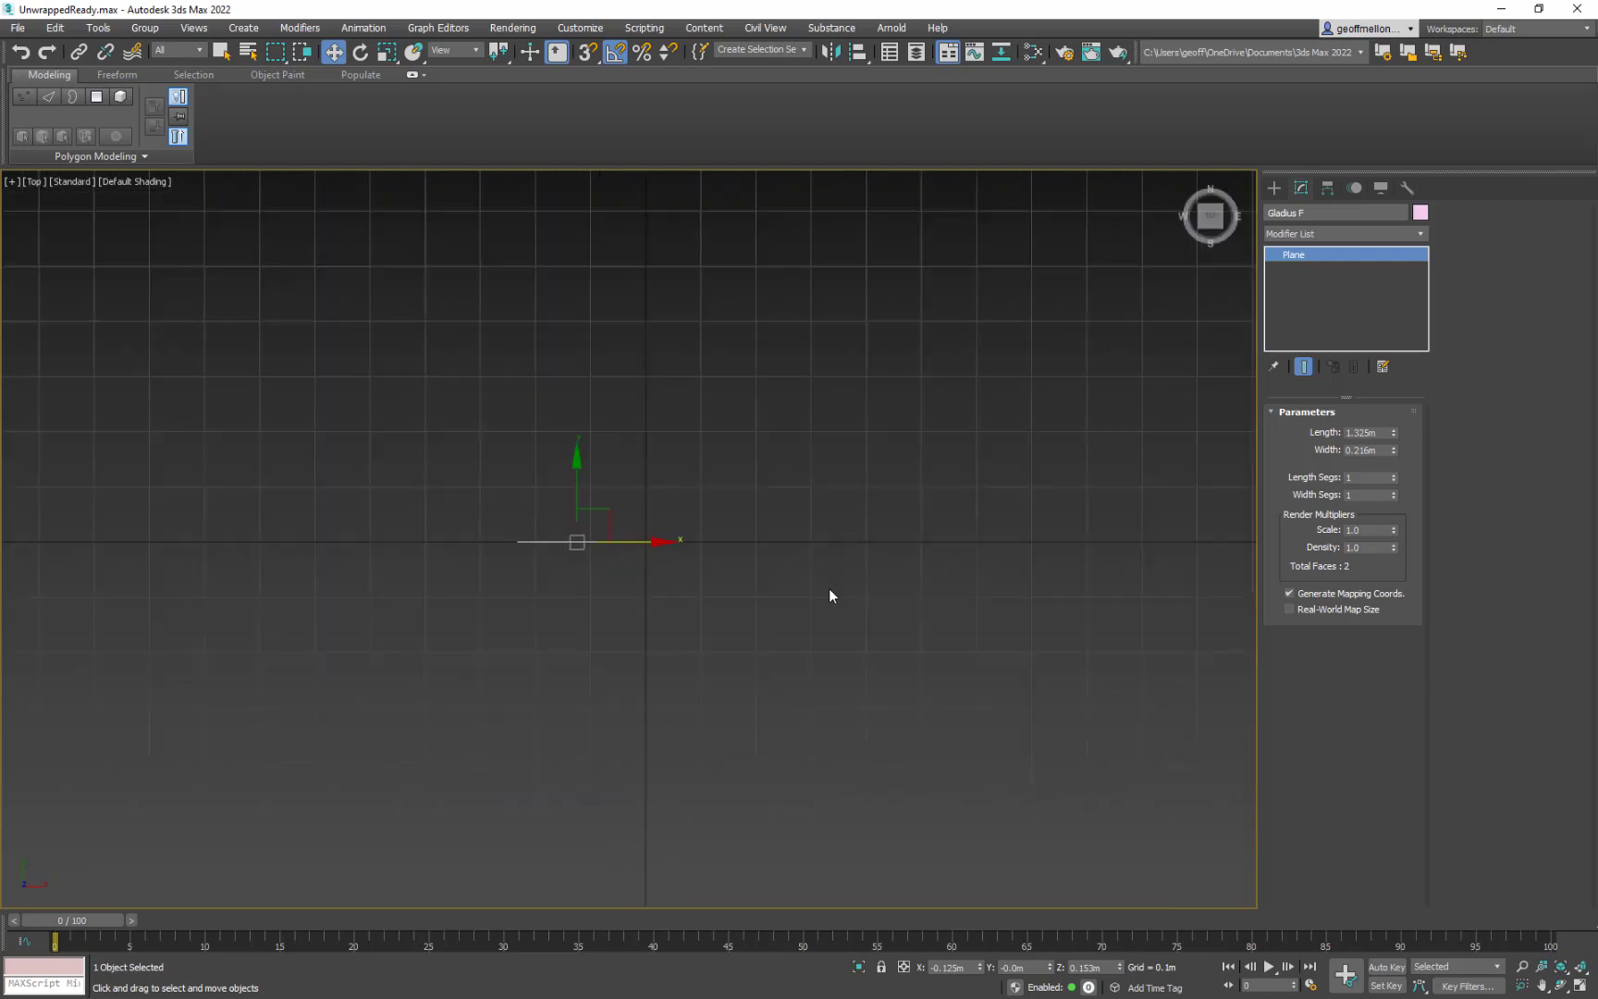
key(z)
- Create a Box beside the plane in the Top view
click(1275, 188)
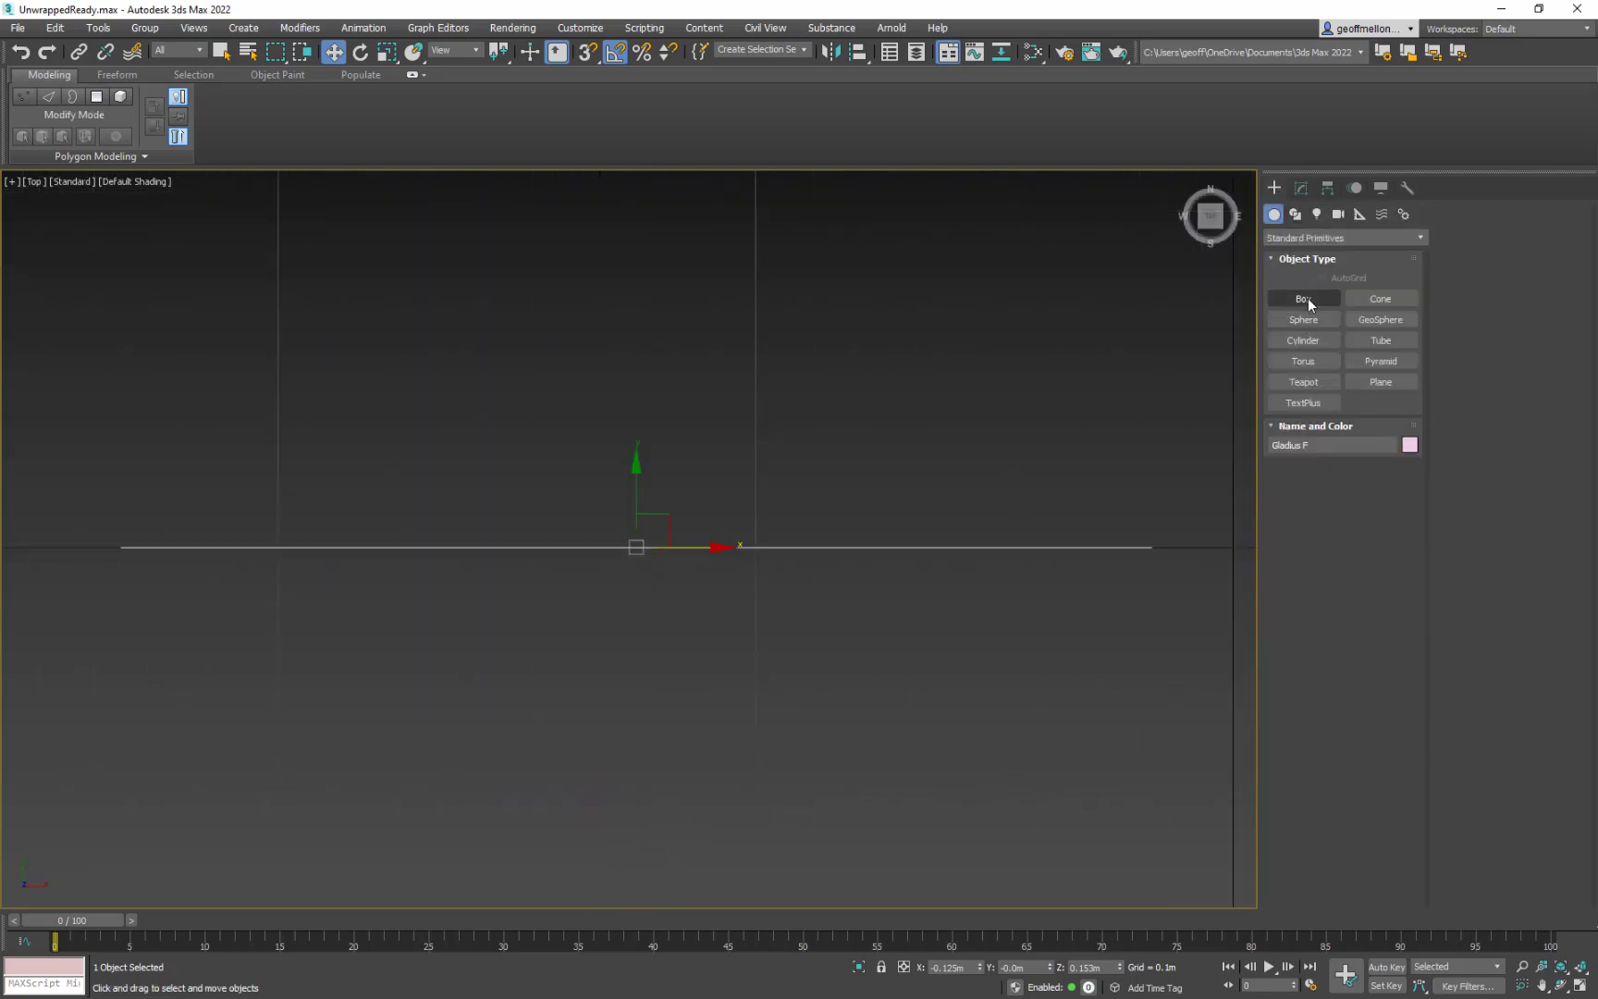
click(1302, 299)
scroll(660, 431, down, 5)
drag(747, 419, 950, 514)
click(945, 321)
key(w)
click(1300, 188)
alt+middle_drag(991, 572, 979, 451)
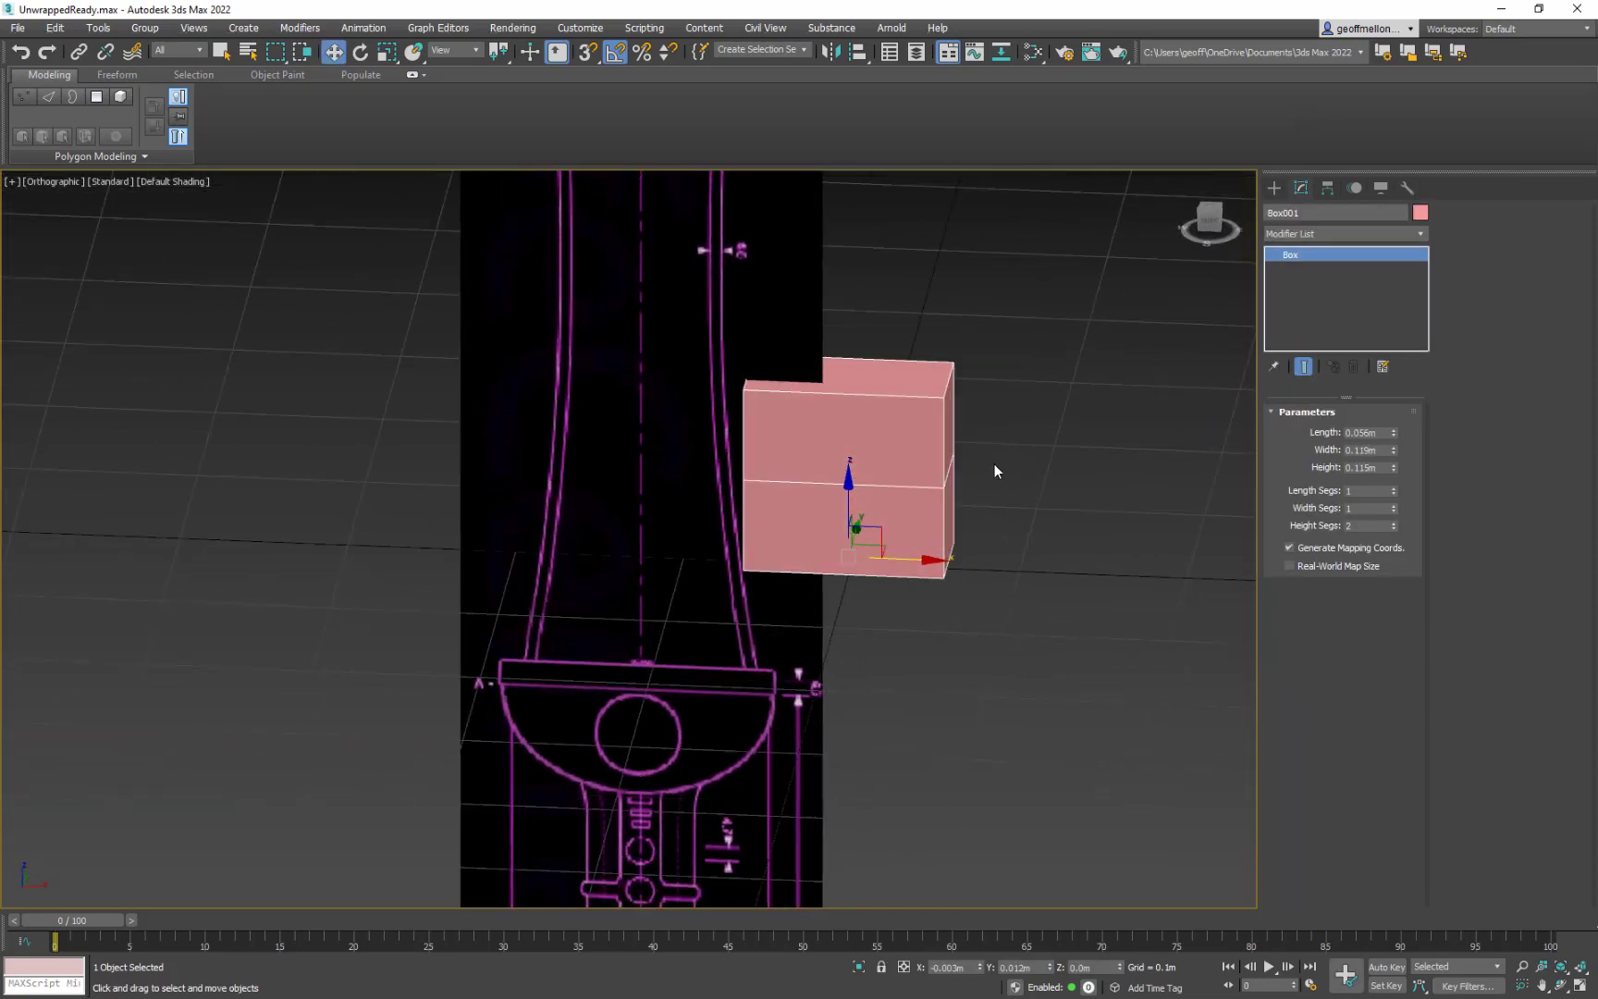
- Set the box Height to 0.6099m and slide it beside the sword plane in Front view
key(f)
key(z)
scroll(958, 501, down, 10)
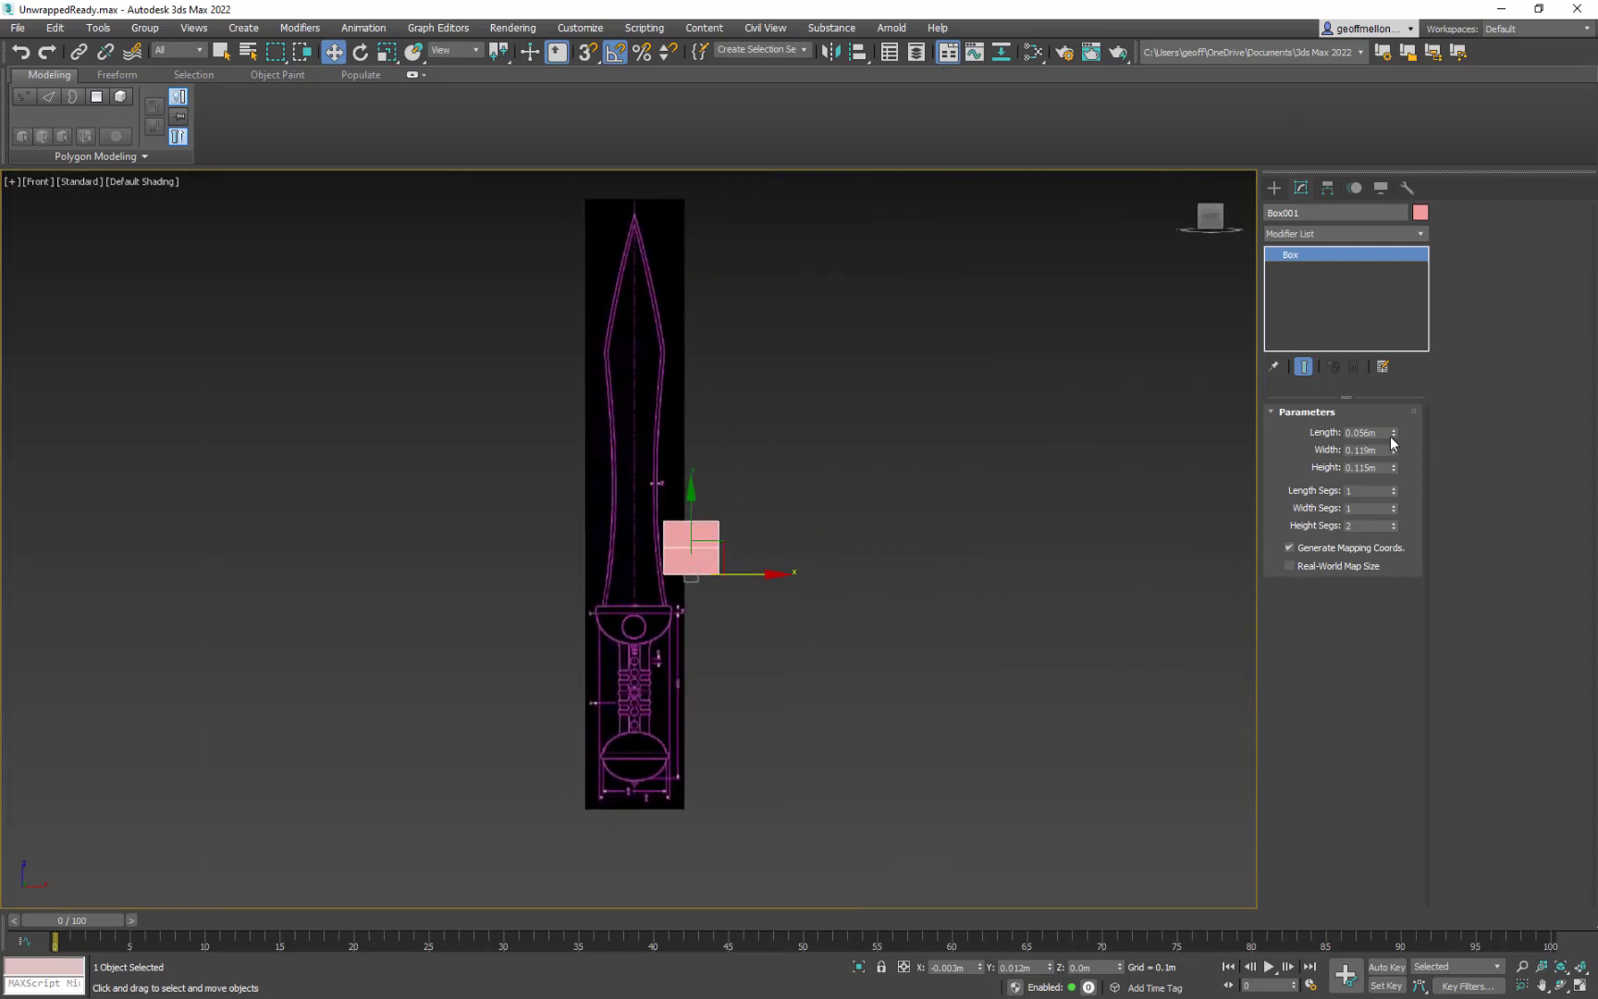
drag(1386, 467, 1301, 467)
text(.6099)
key(Return)
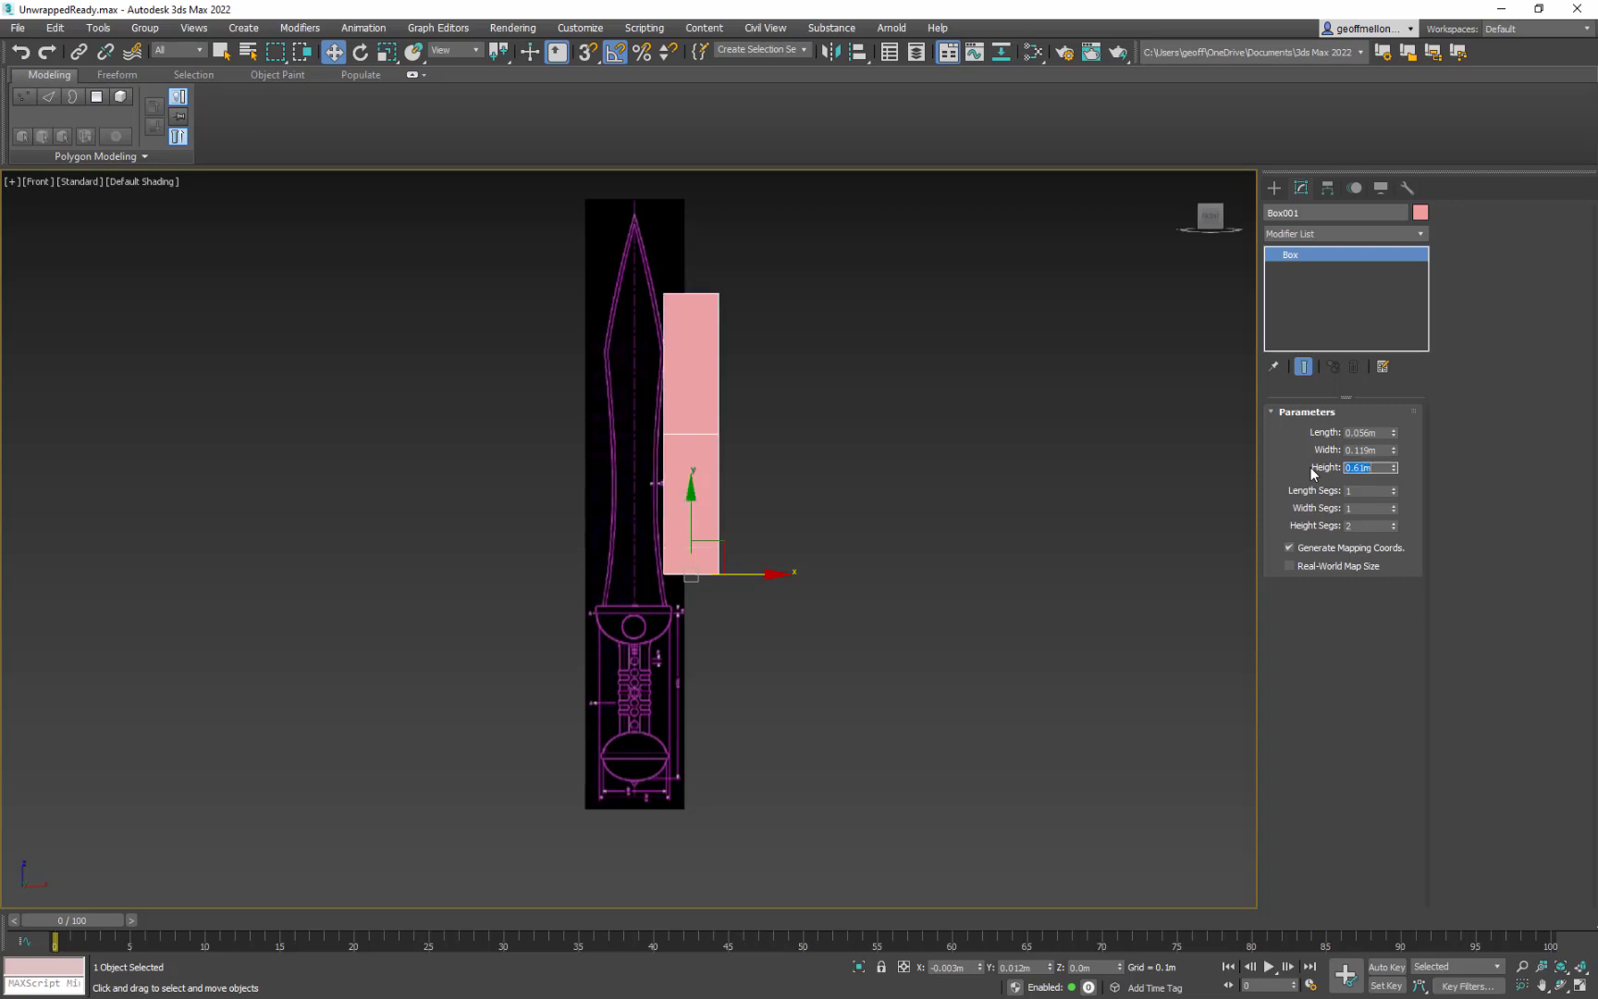
middle_drag(750, 414, 650, 336)
mouse_move(653, 541)
mouse_down()
mouse_move(695, 542)
mouse_move(680, 552)
mouse_up()
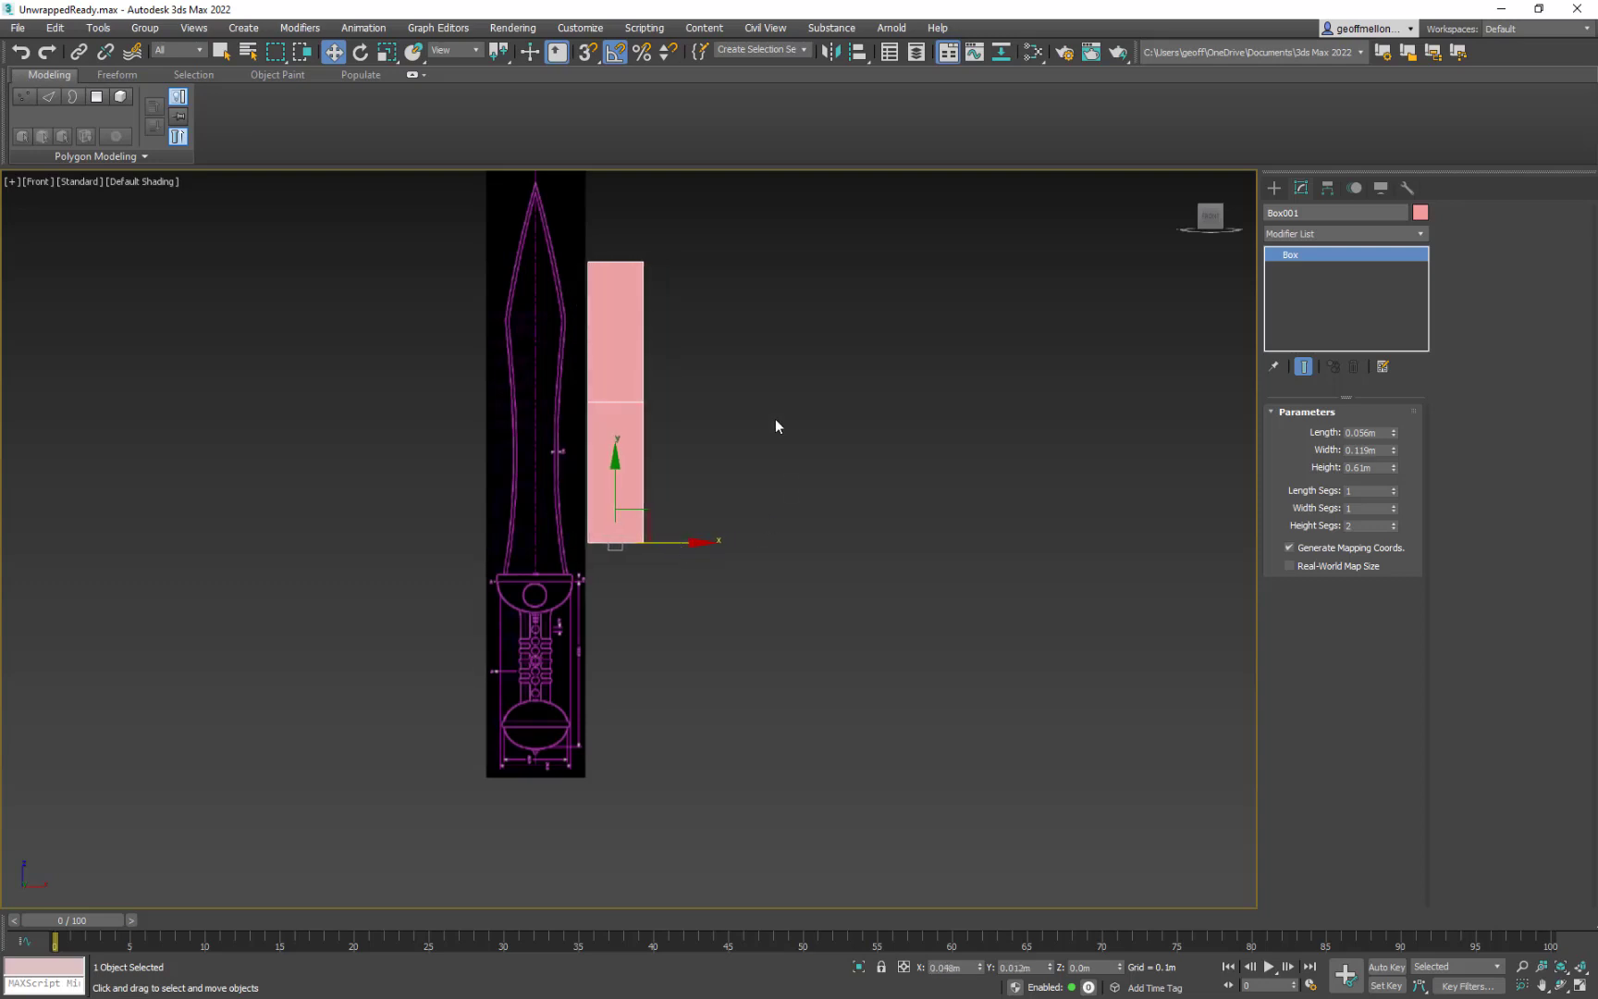
- Scale and move the Gladius F plane so the sword matches the 0.61m box height
middle_drag(778, 421, 848, 486)
click(588, 421)
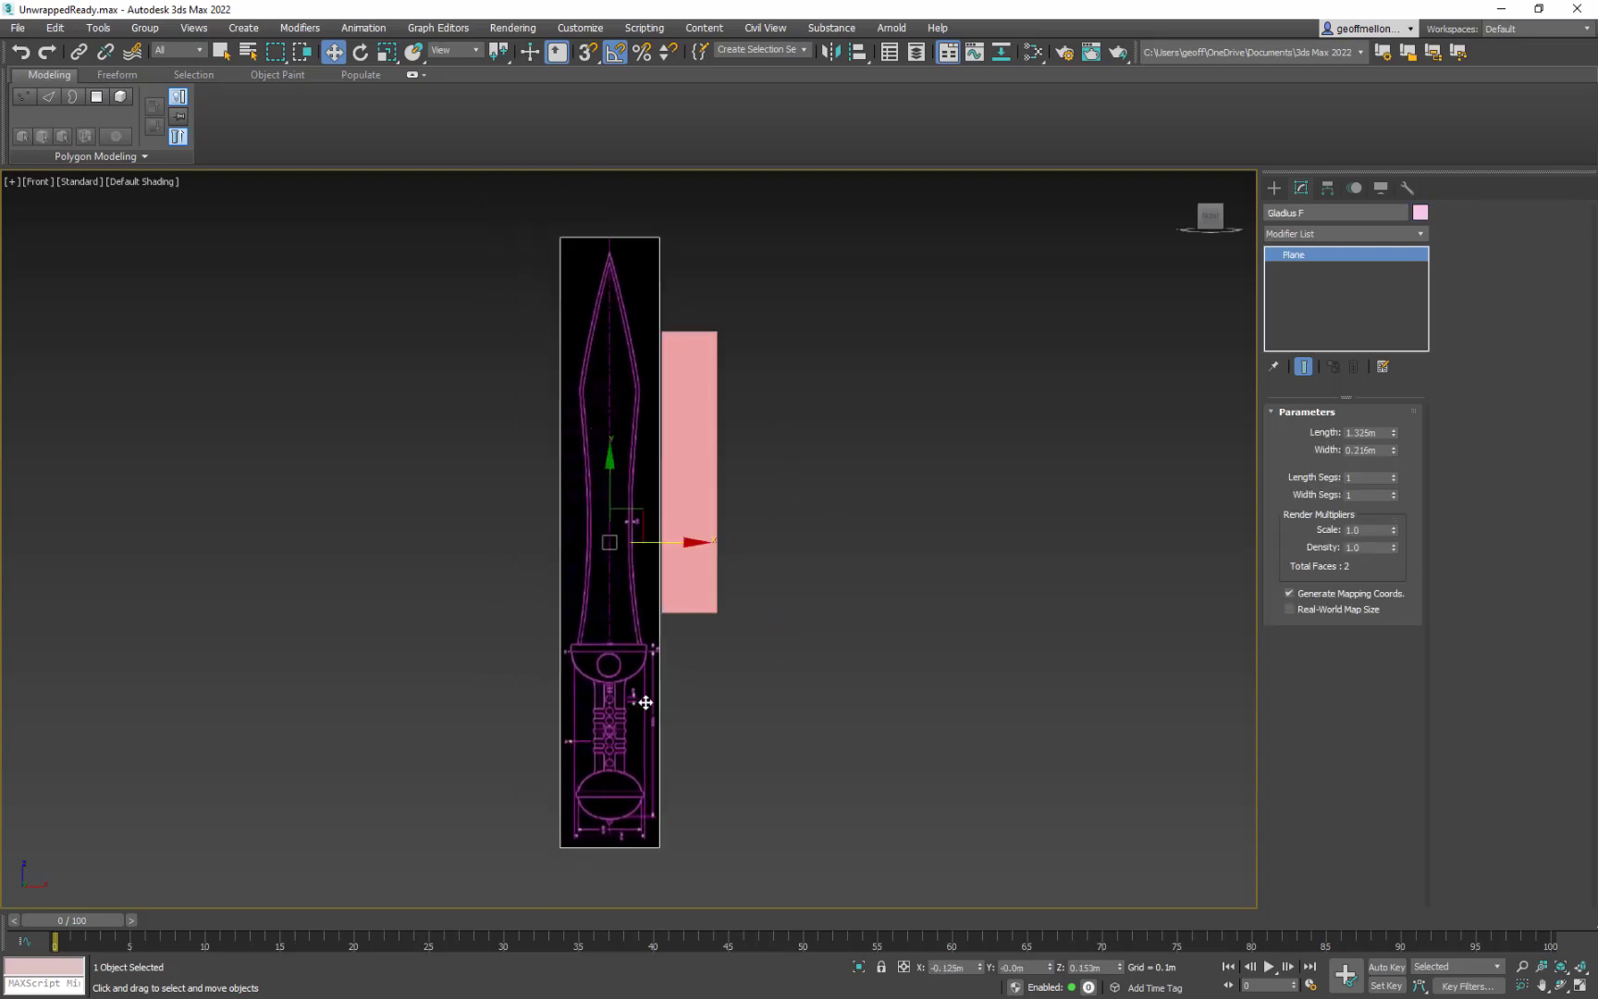
key(r)
drag(631, 533, 565, 646)
key(w)
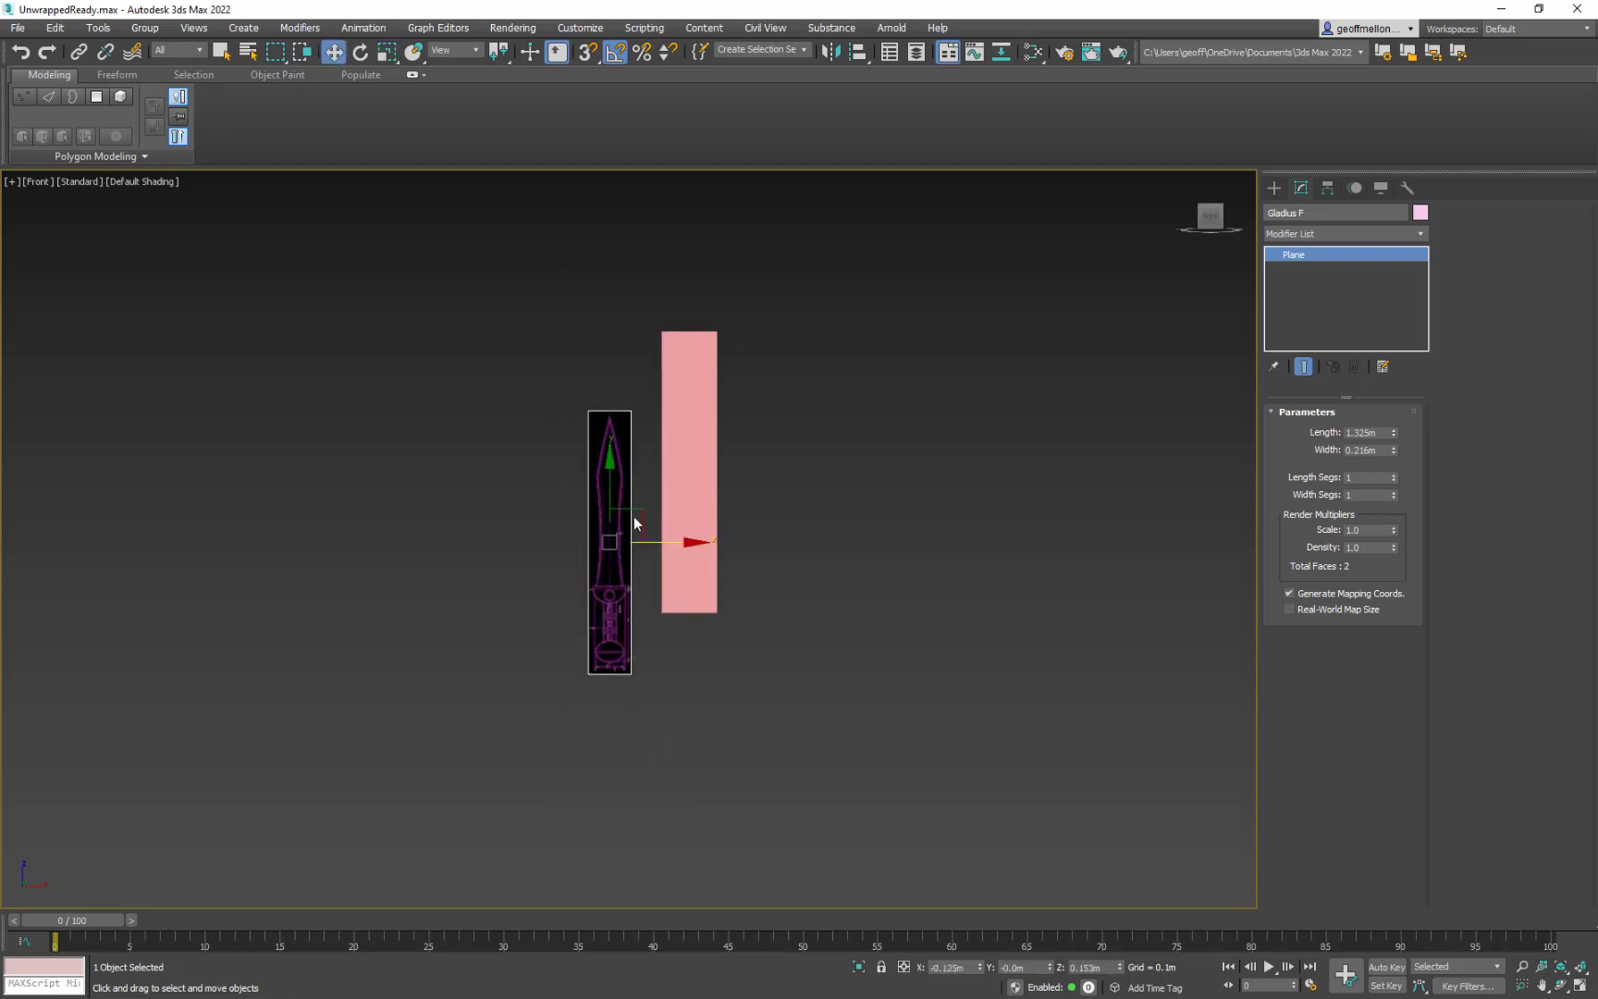
drag(638, 513, 654, 470)
key(r)
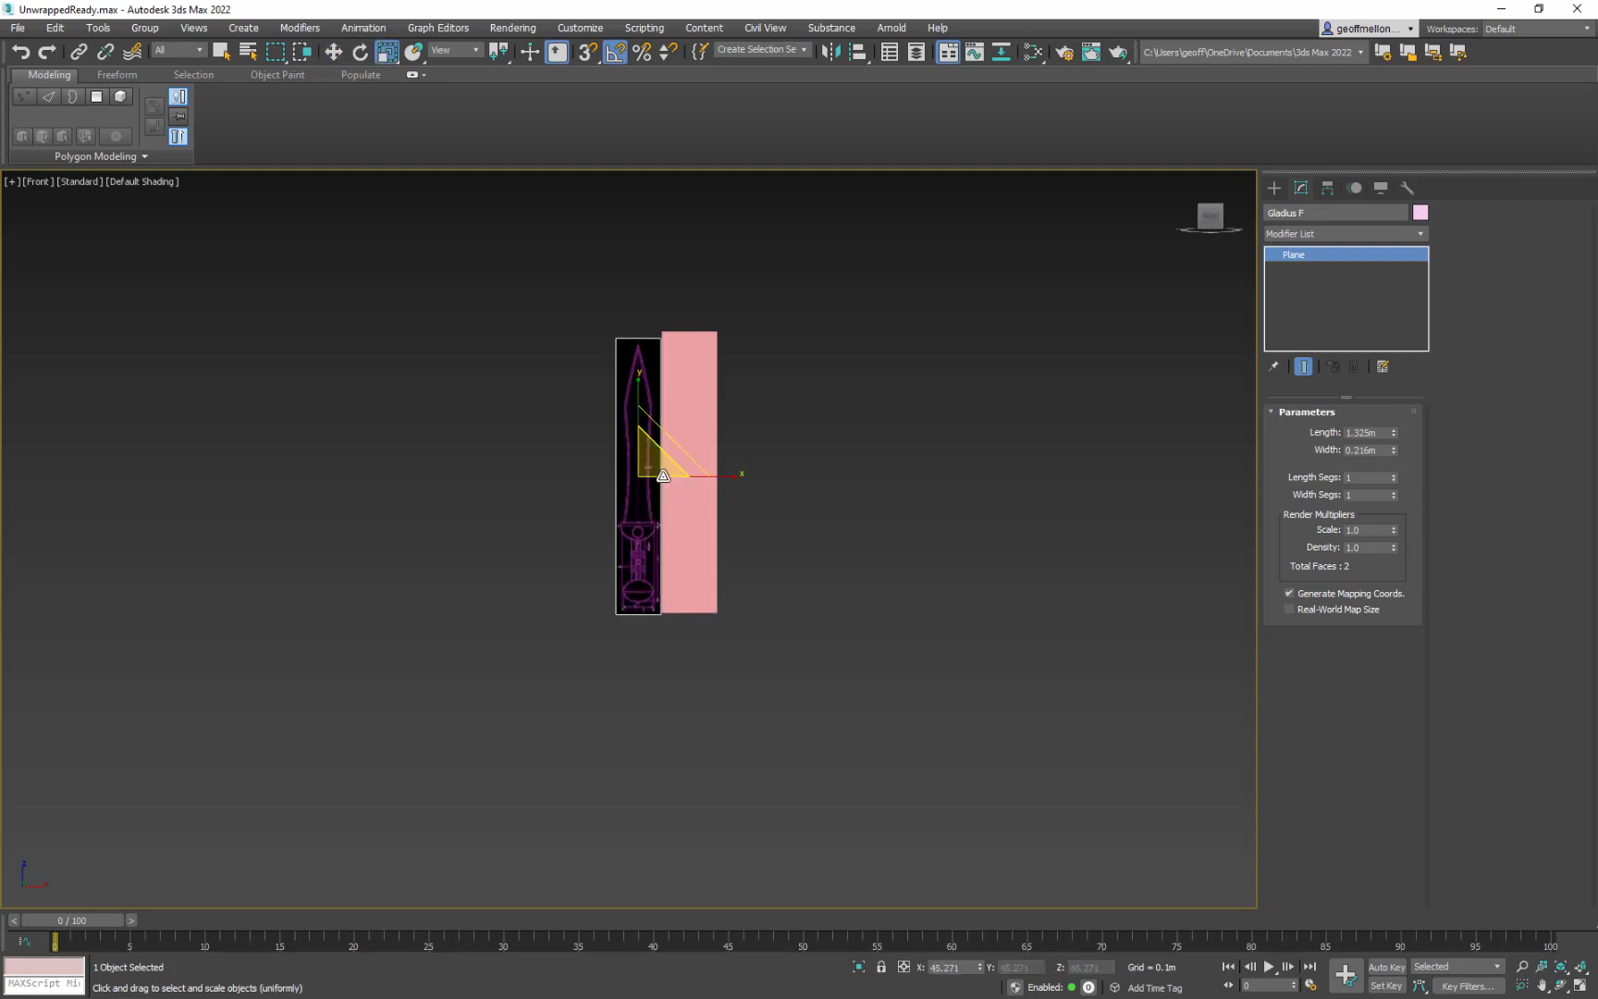
key(e)
key(w)
drag(640, 436, 670, 455)
key(r)
- Delete the pink guide box and reselect the Gladius F plane
click(693, 396)
middle_drag(921, 569, 912, 411)
key(Delete)
click(727, 555)
key(g)
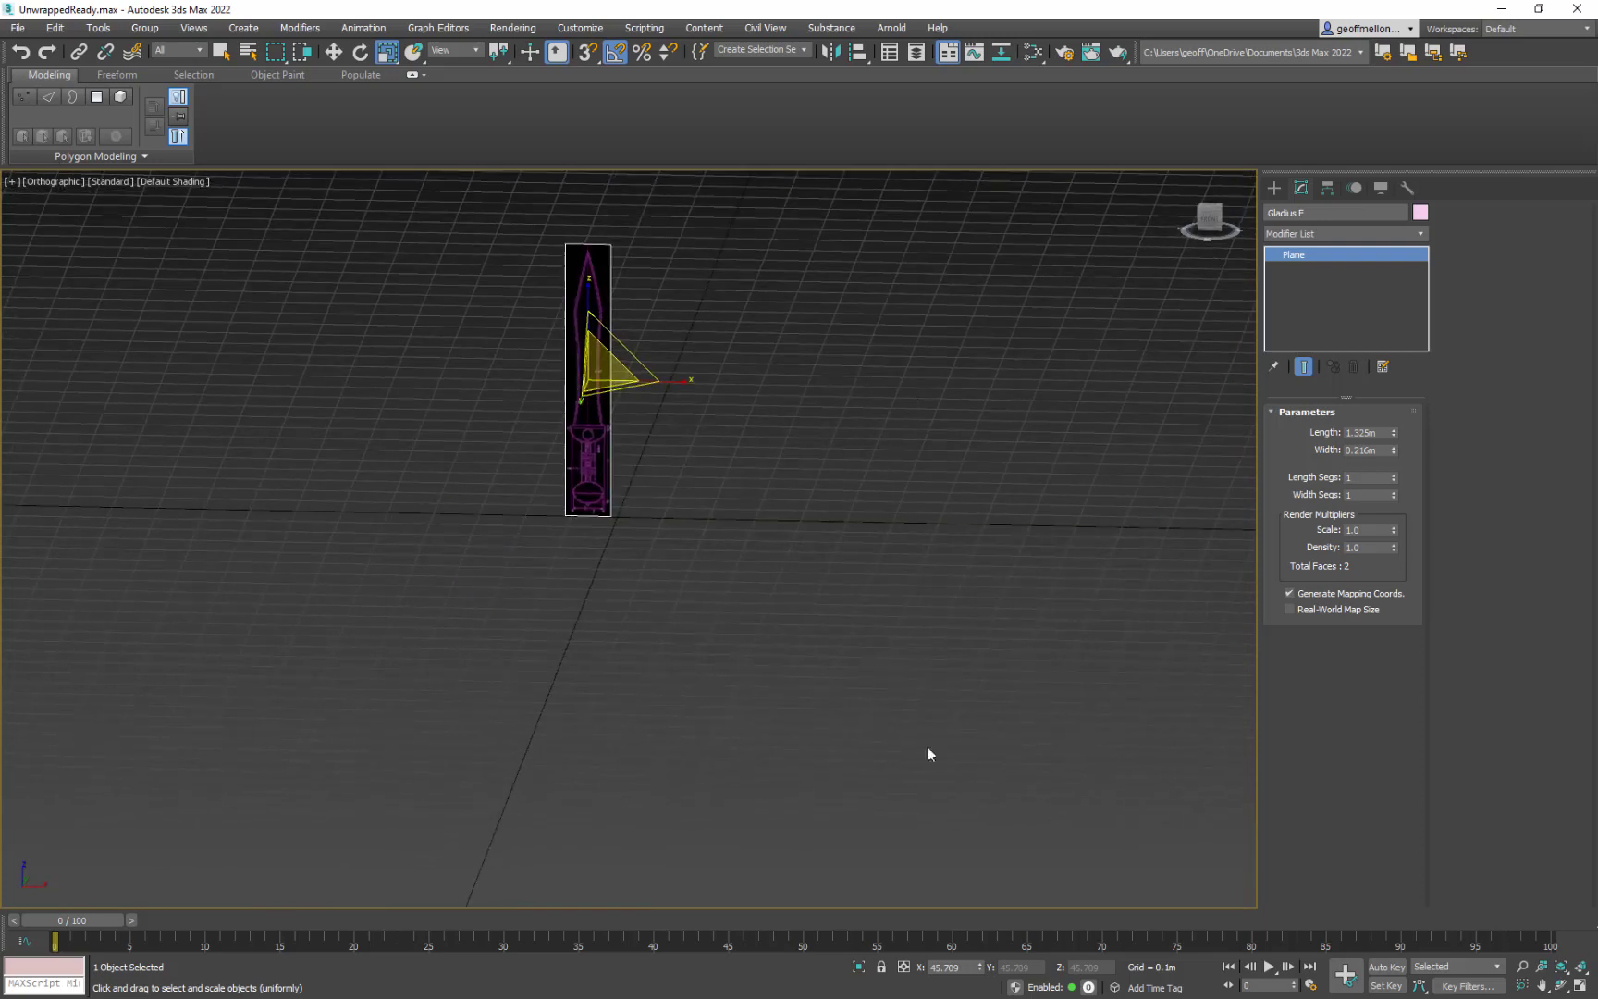
- Set the plane's X, Y and Z position to 0 to centre it at the origin
key(w)
double_click(952, 967)
text(0)
key(Tab)
text(0)
key(Tab)
text(0)
key(Tab)
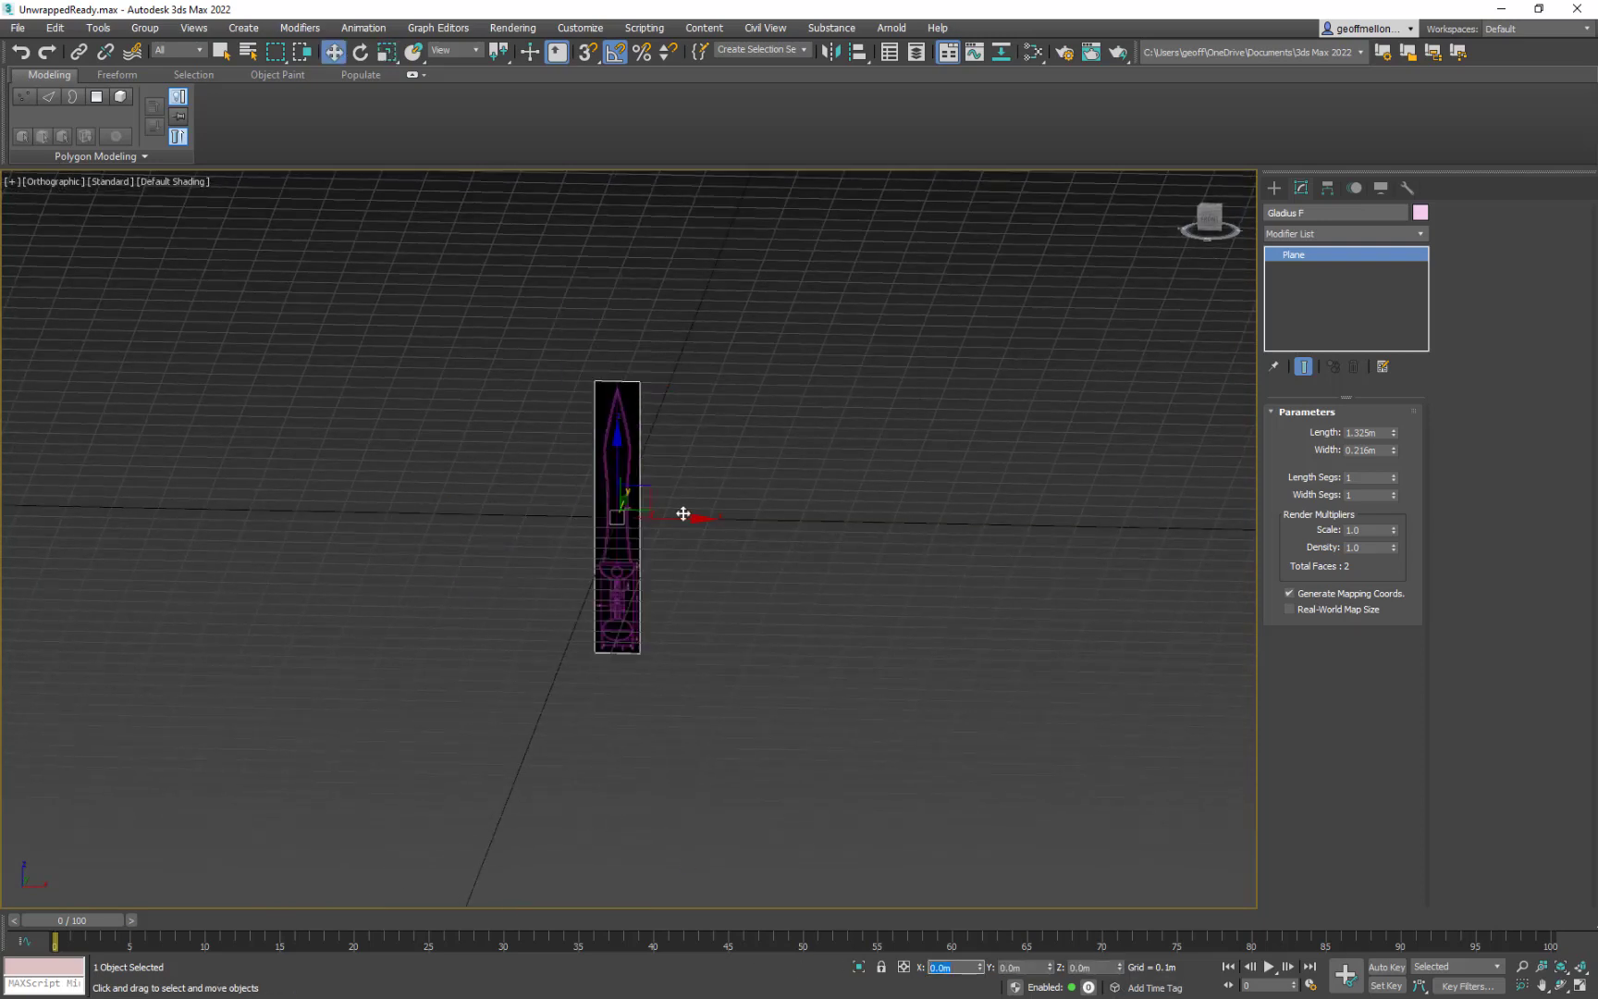
scroll(671, 464, up, 3)
middle_drag(703, 492, 757, 407)
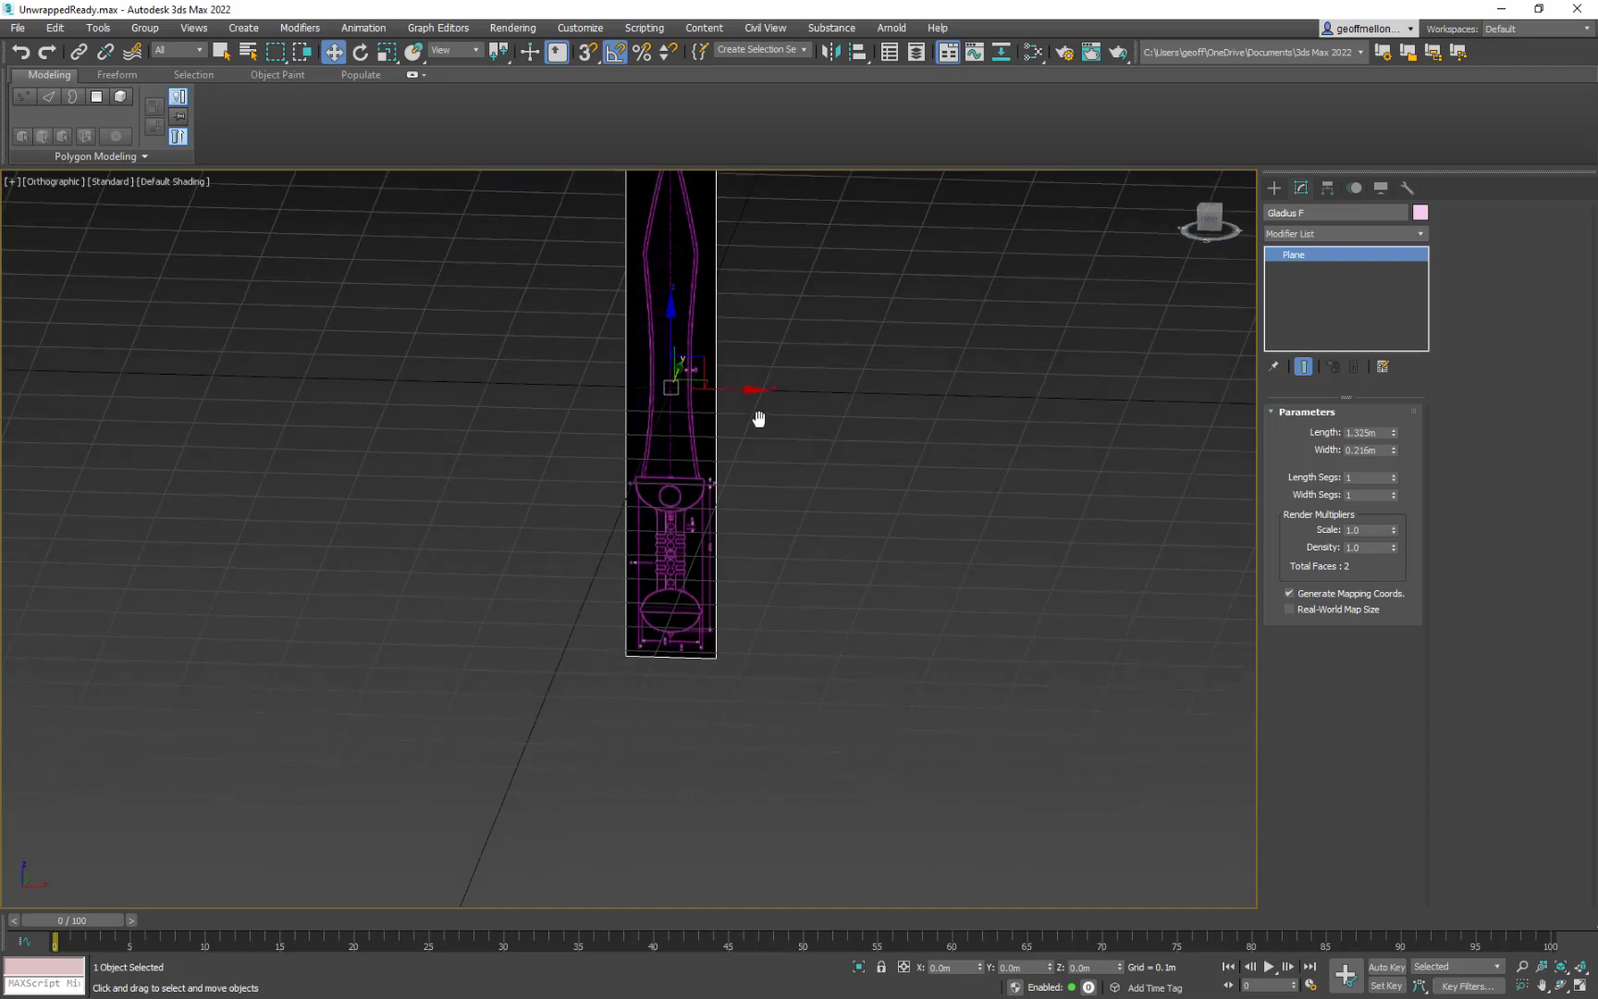
- Move the Gladius F plane's pivot down to the sword's guard using Affect Pivot Only
key(f)
key(z)
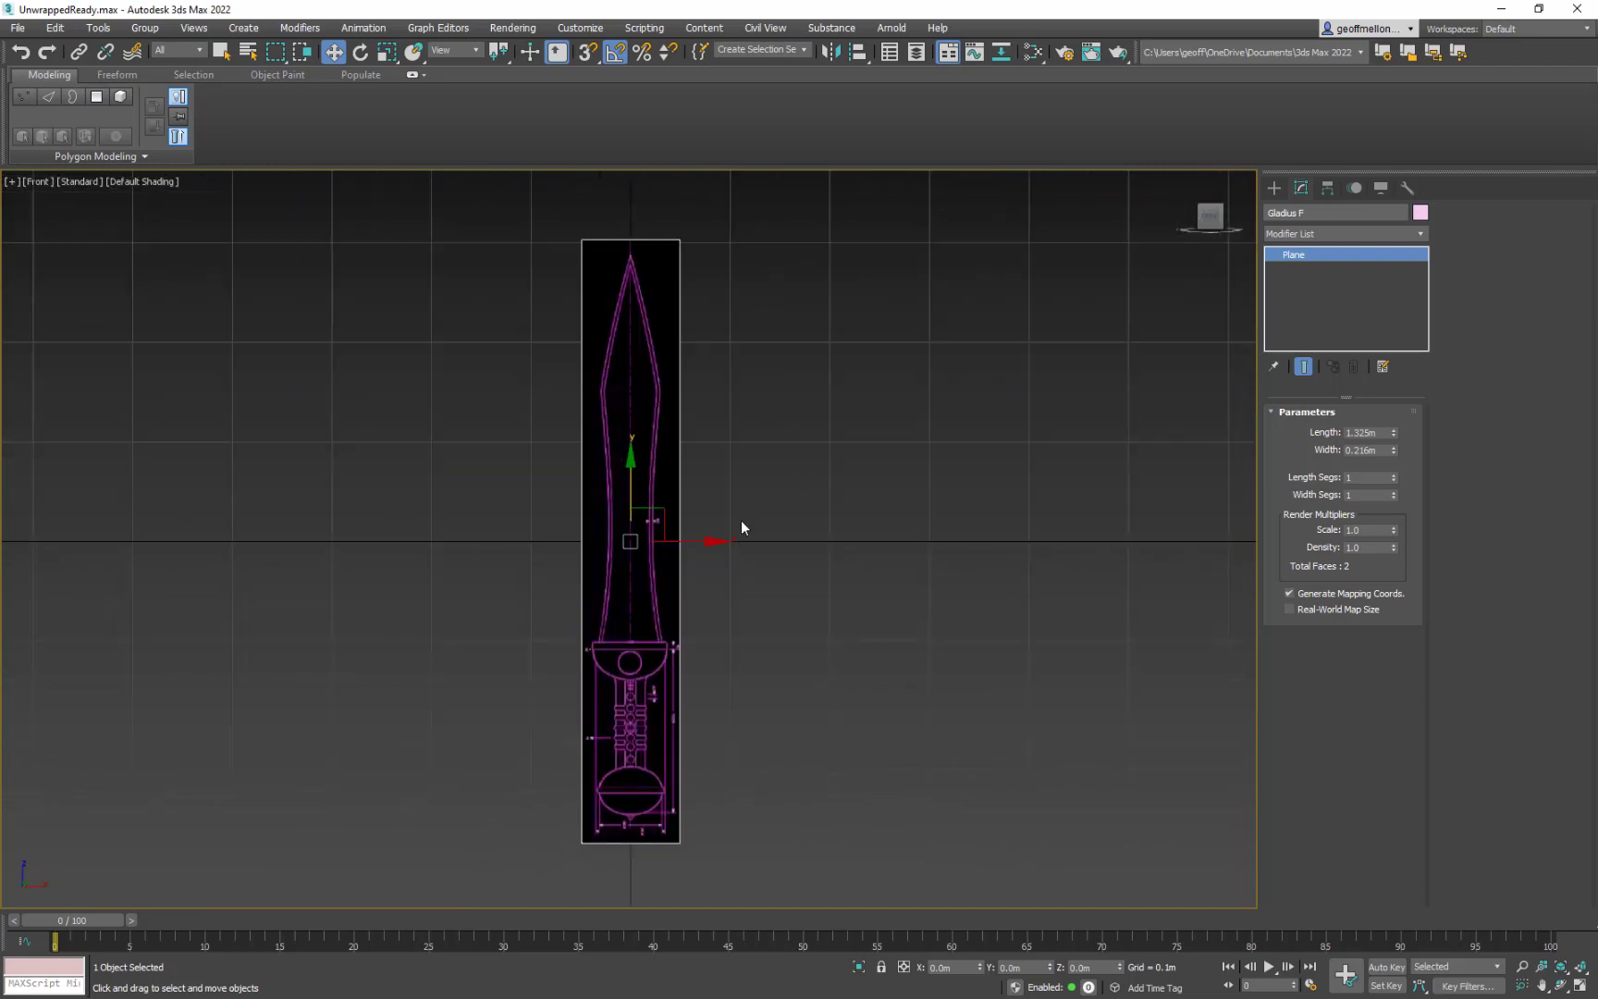
click(1328, 190)
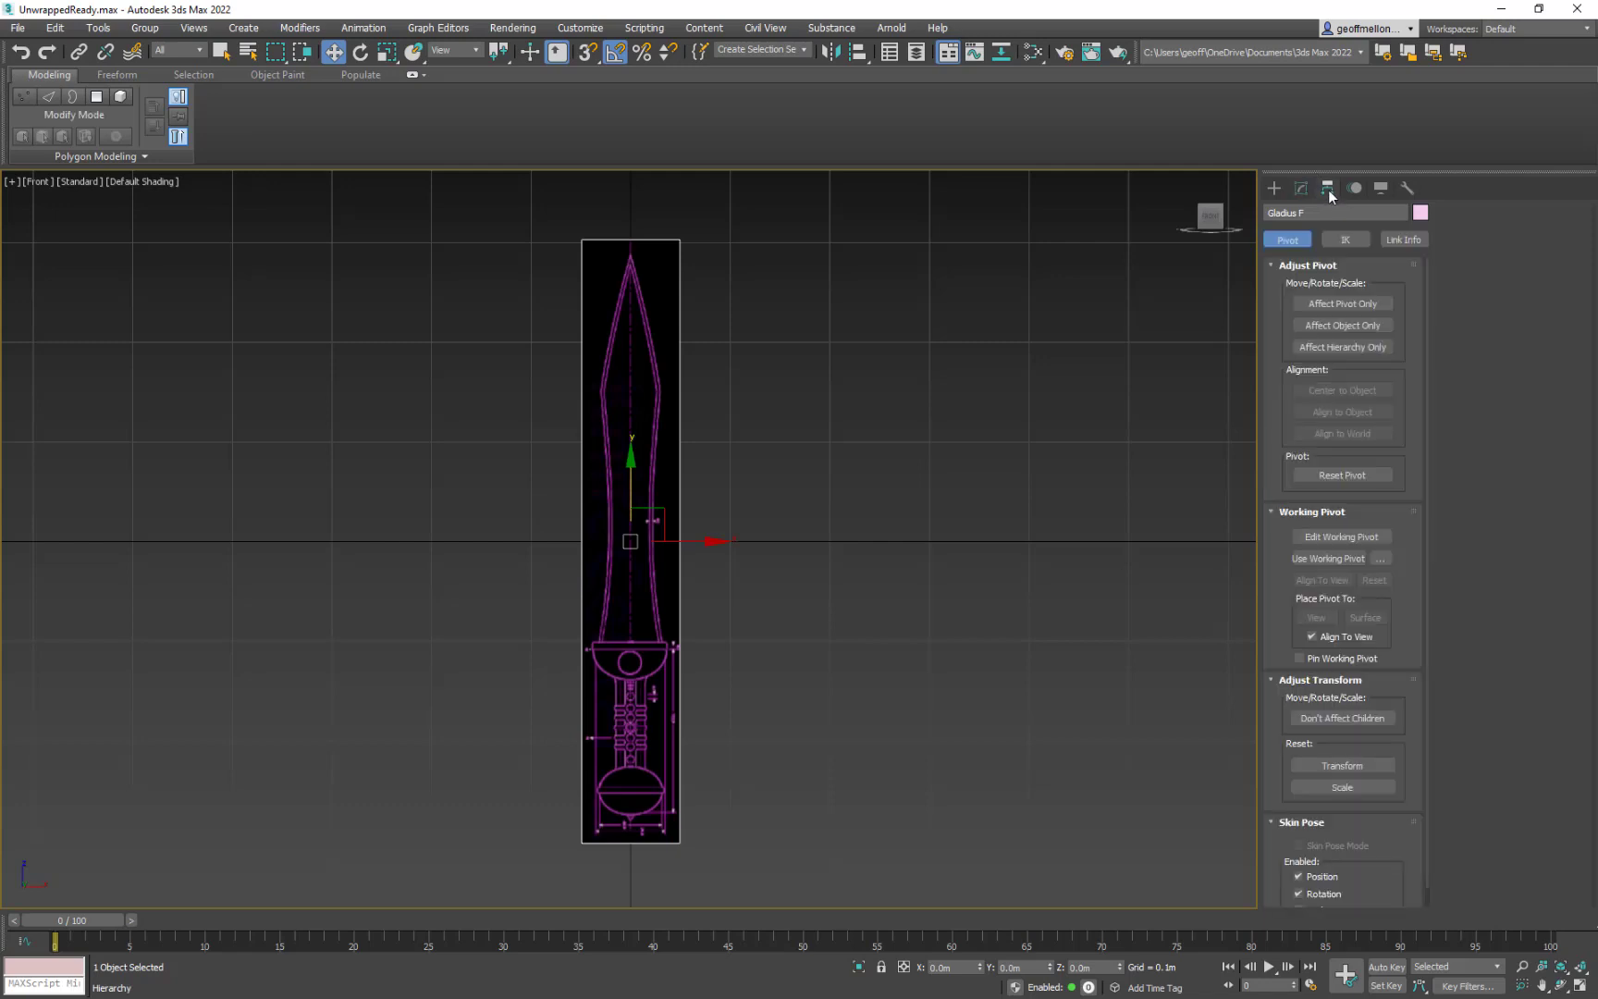
click(1337, 303)
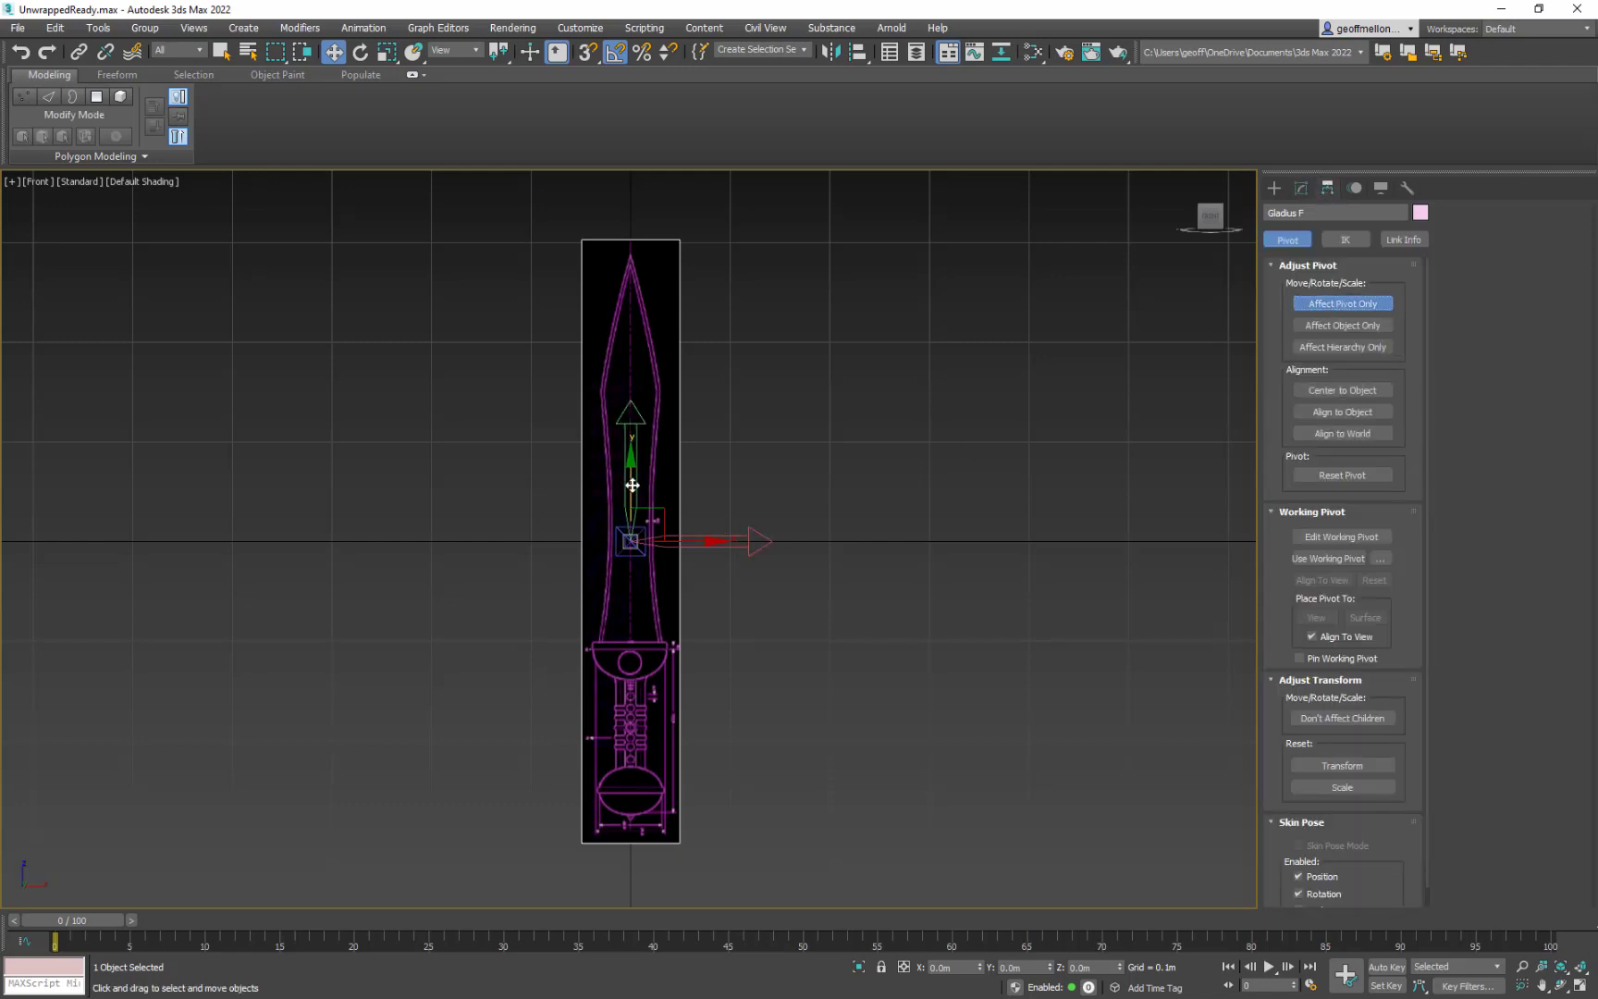
drag(632, 487, 626, 671)
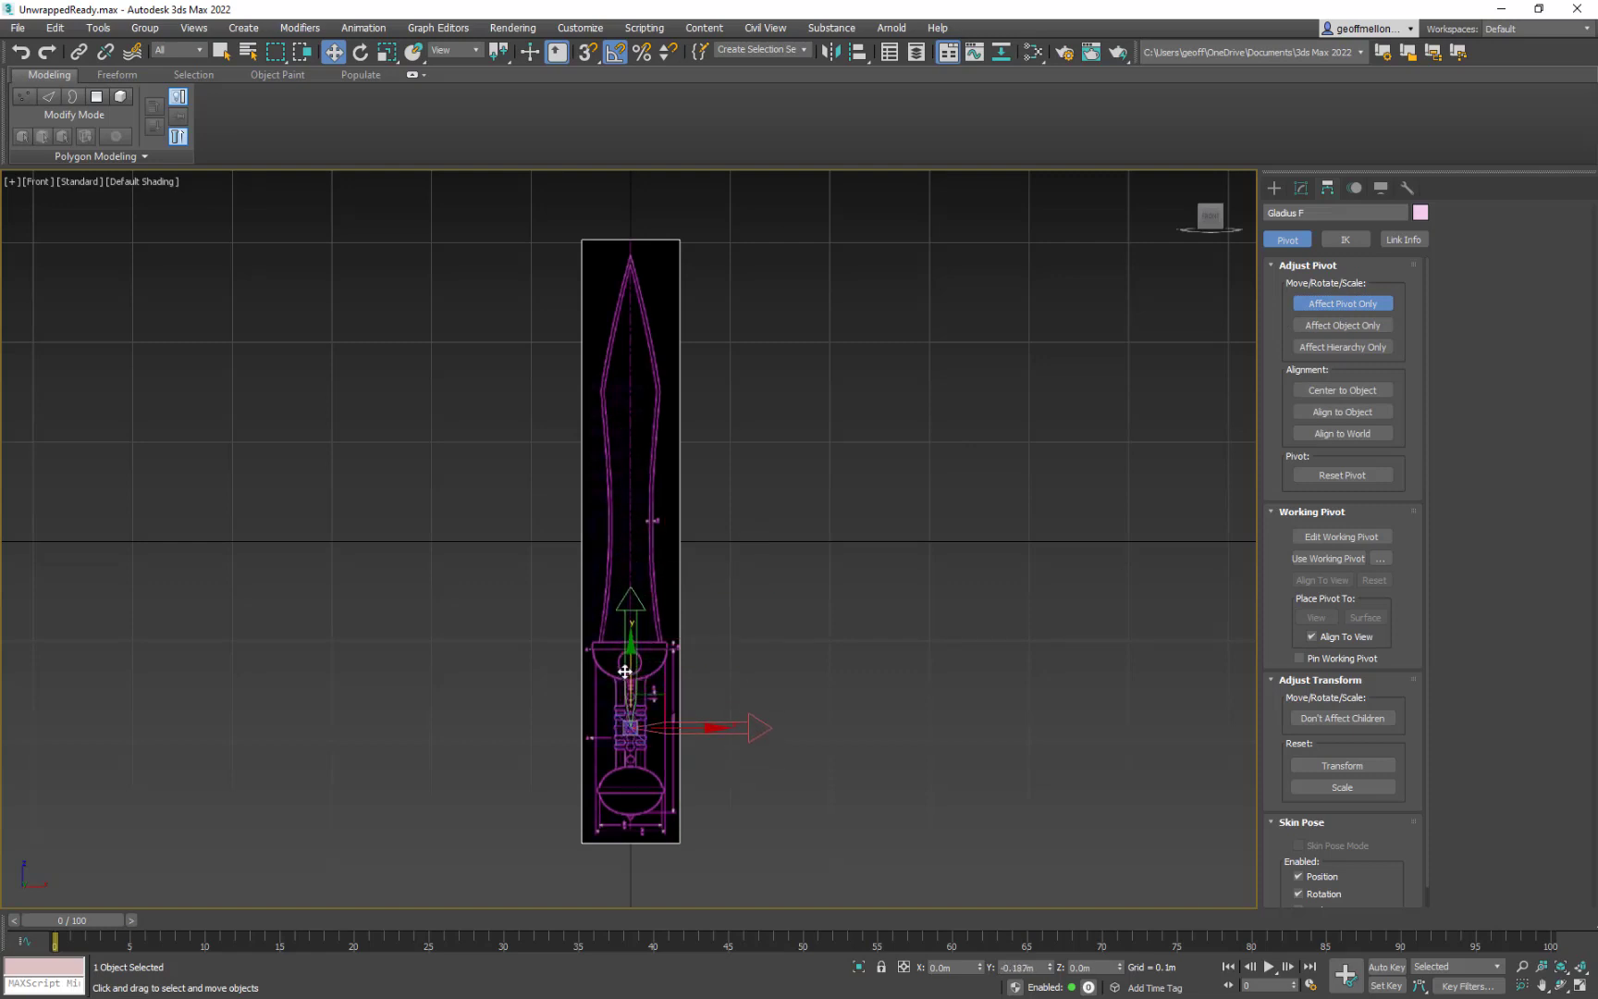
click(1376, 305)
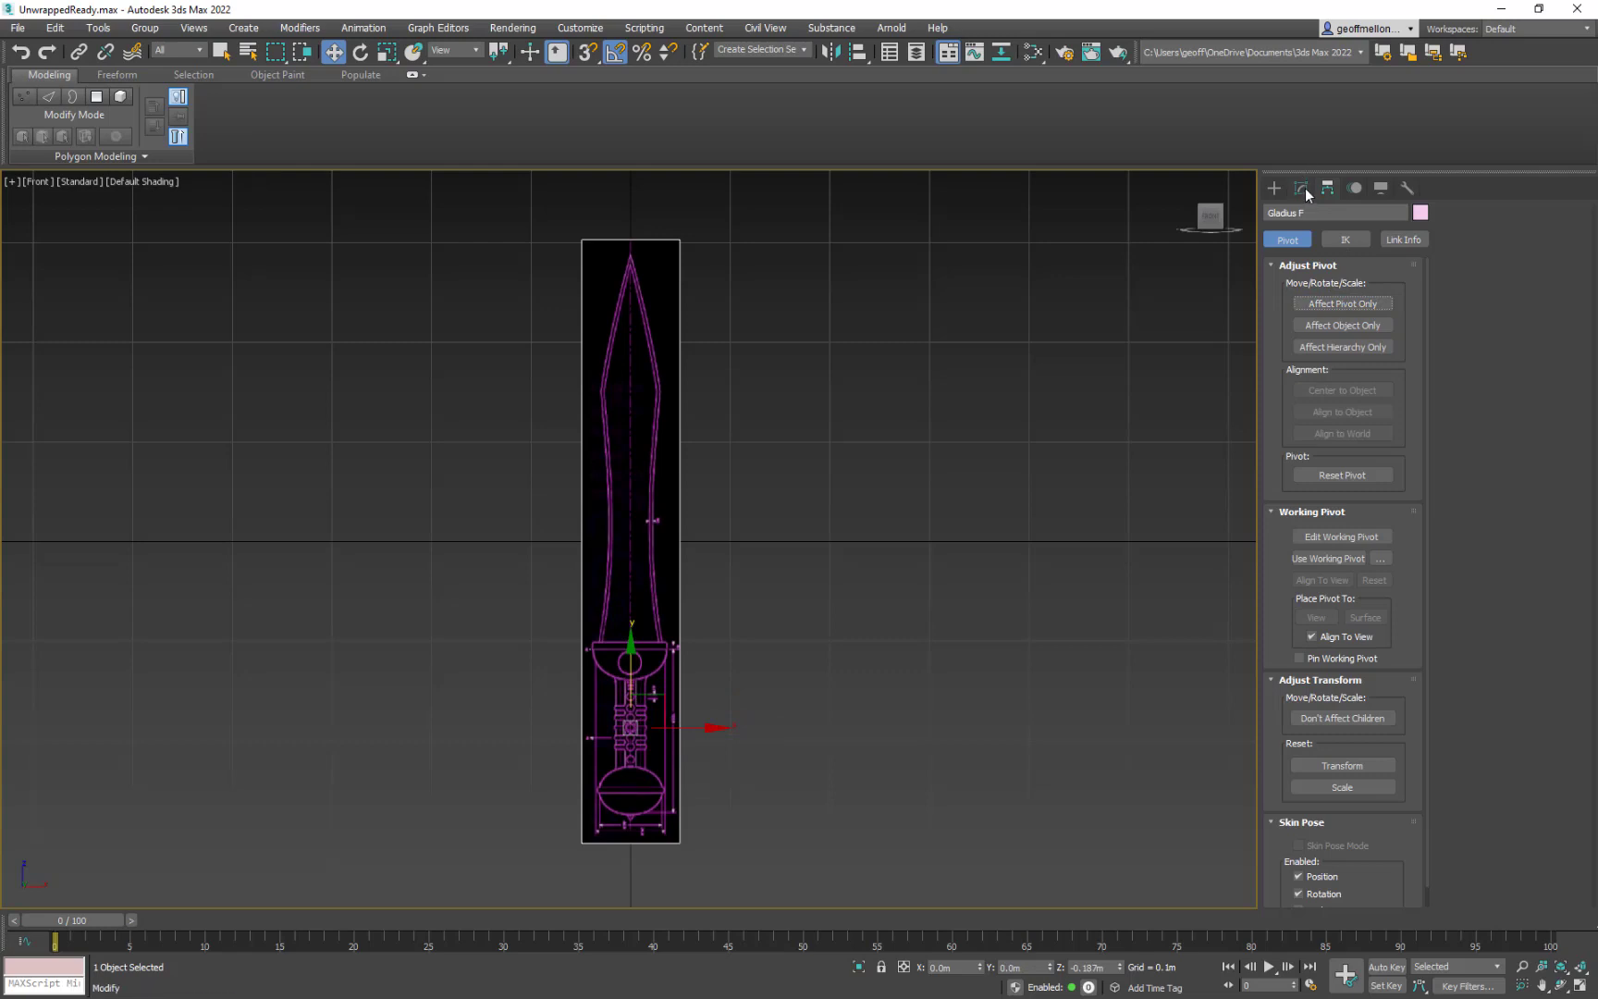
click(1301, 188)
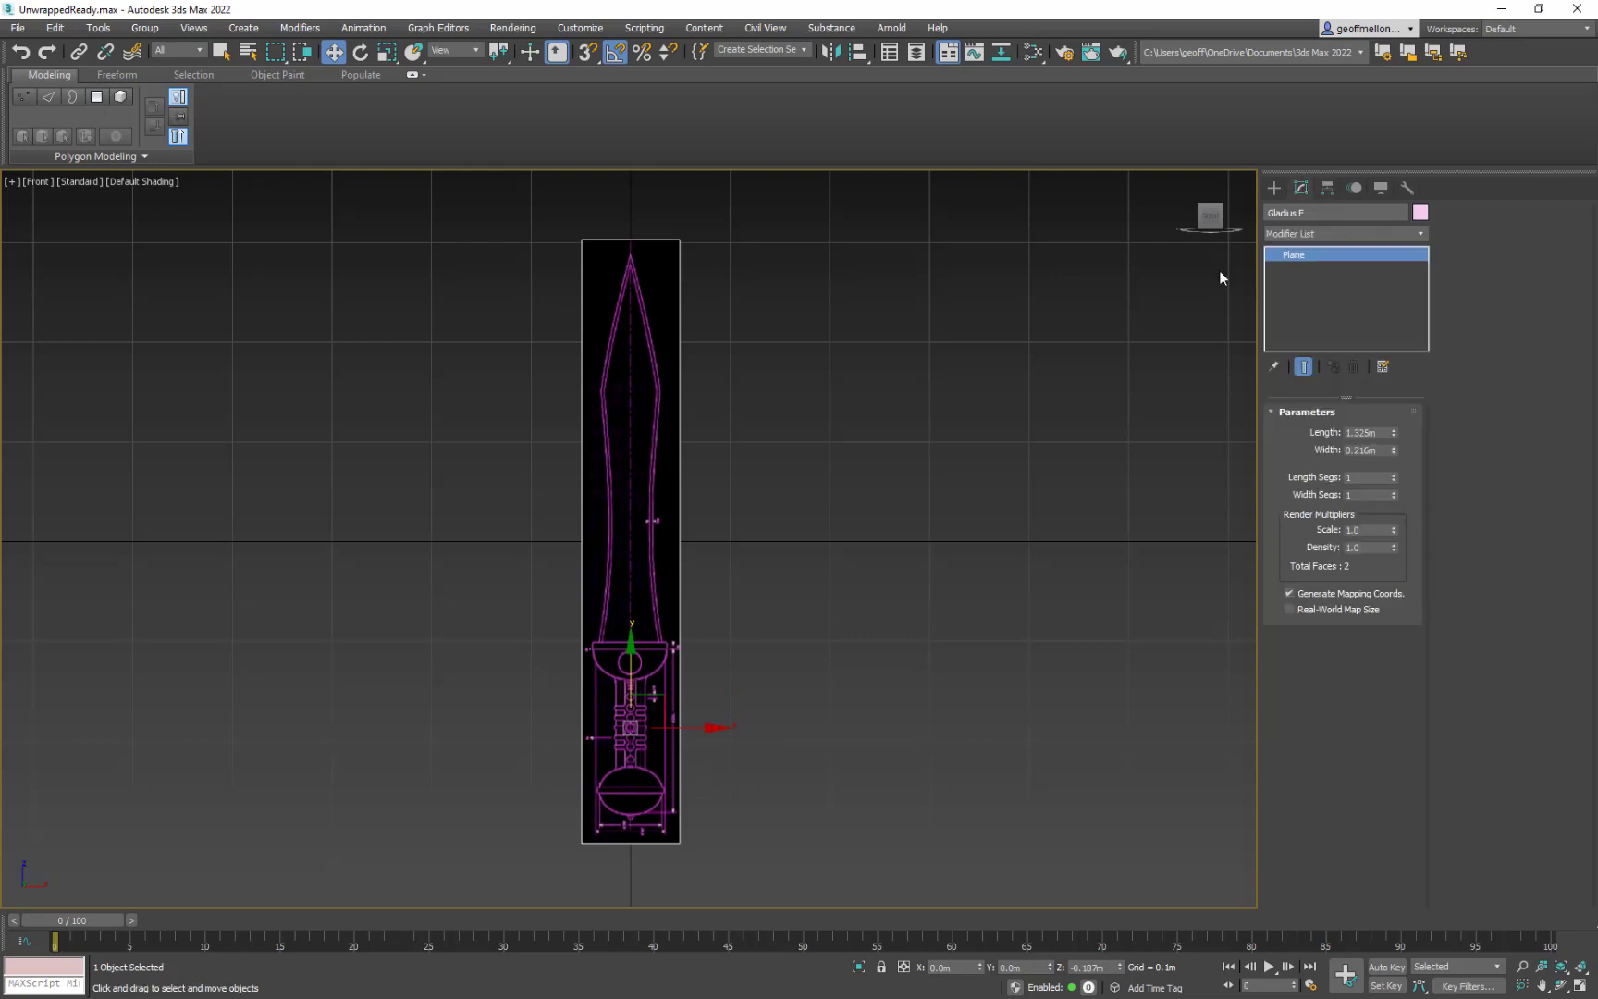
click(966, 967)
- Set the Gladius F plane's Z position to 0 and frame it in the front view
click(1110, 968)
text(0)
key(Return)
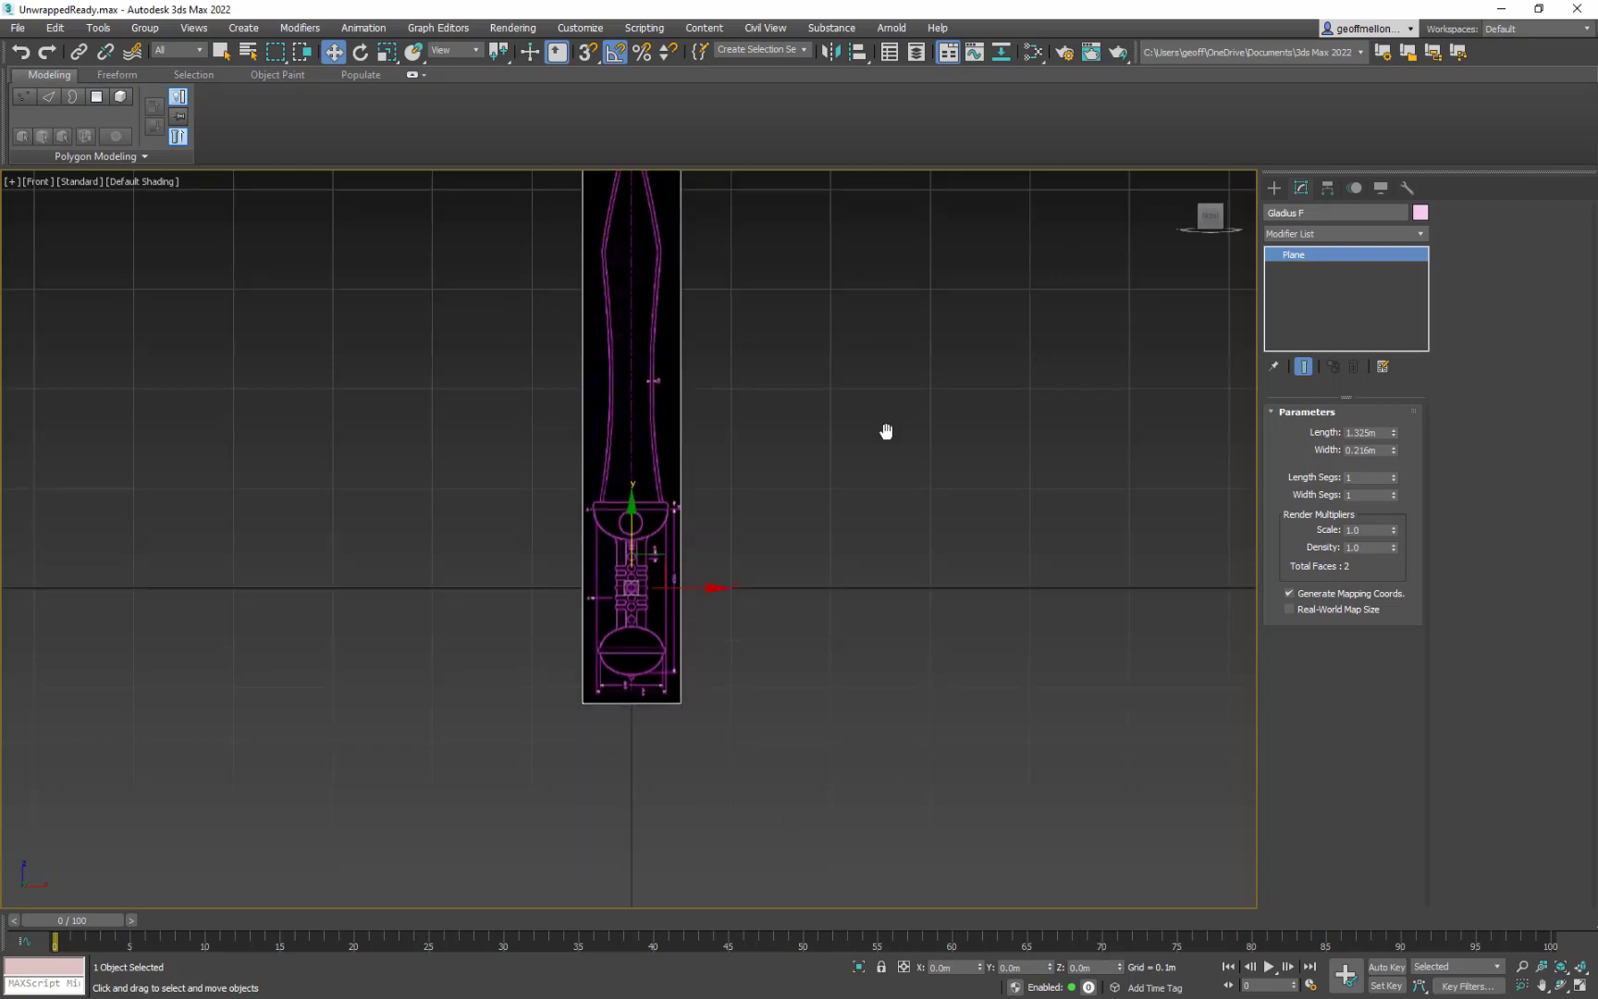
scroll(907, 492, down, 8)
alt+middle_drag(872, 429, 994, 486)
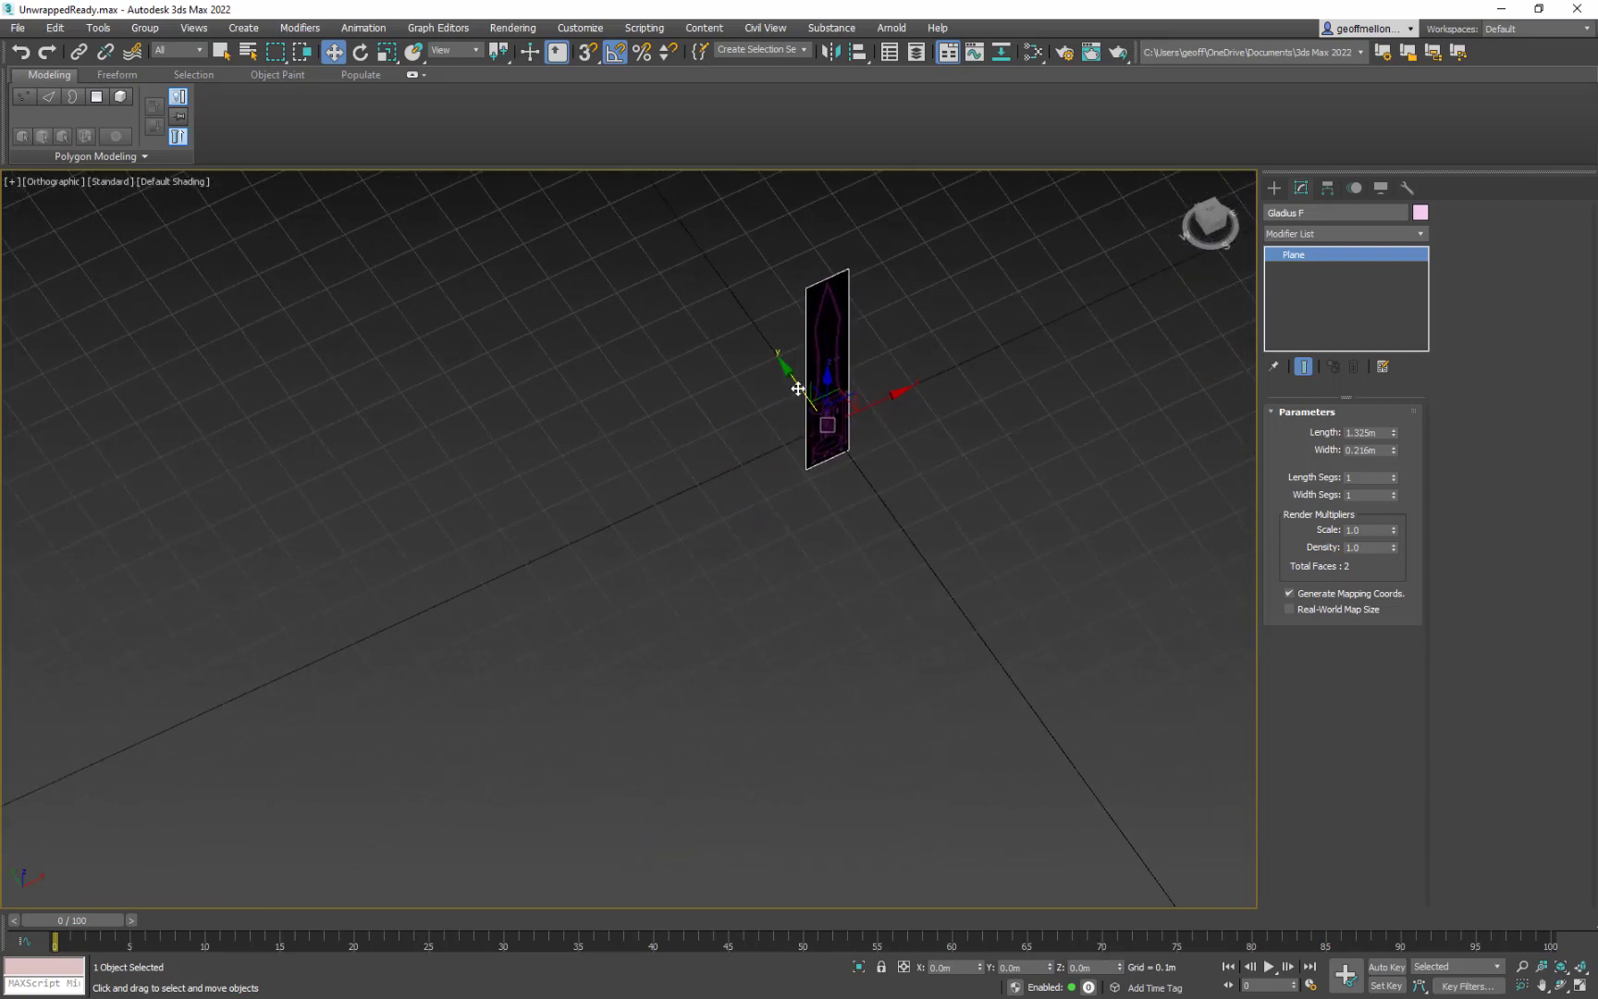
key(f)
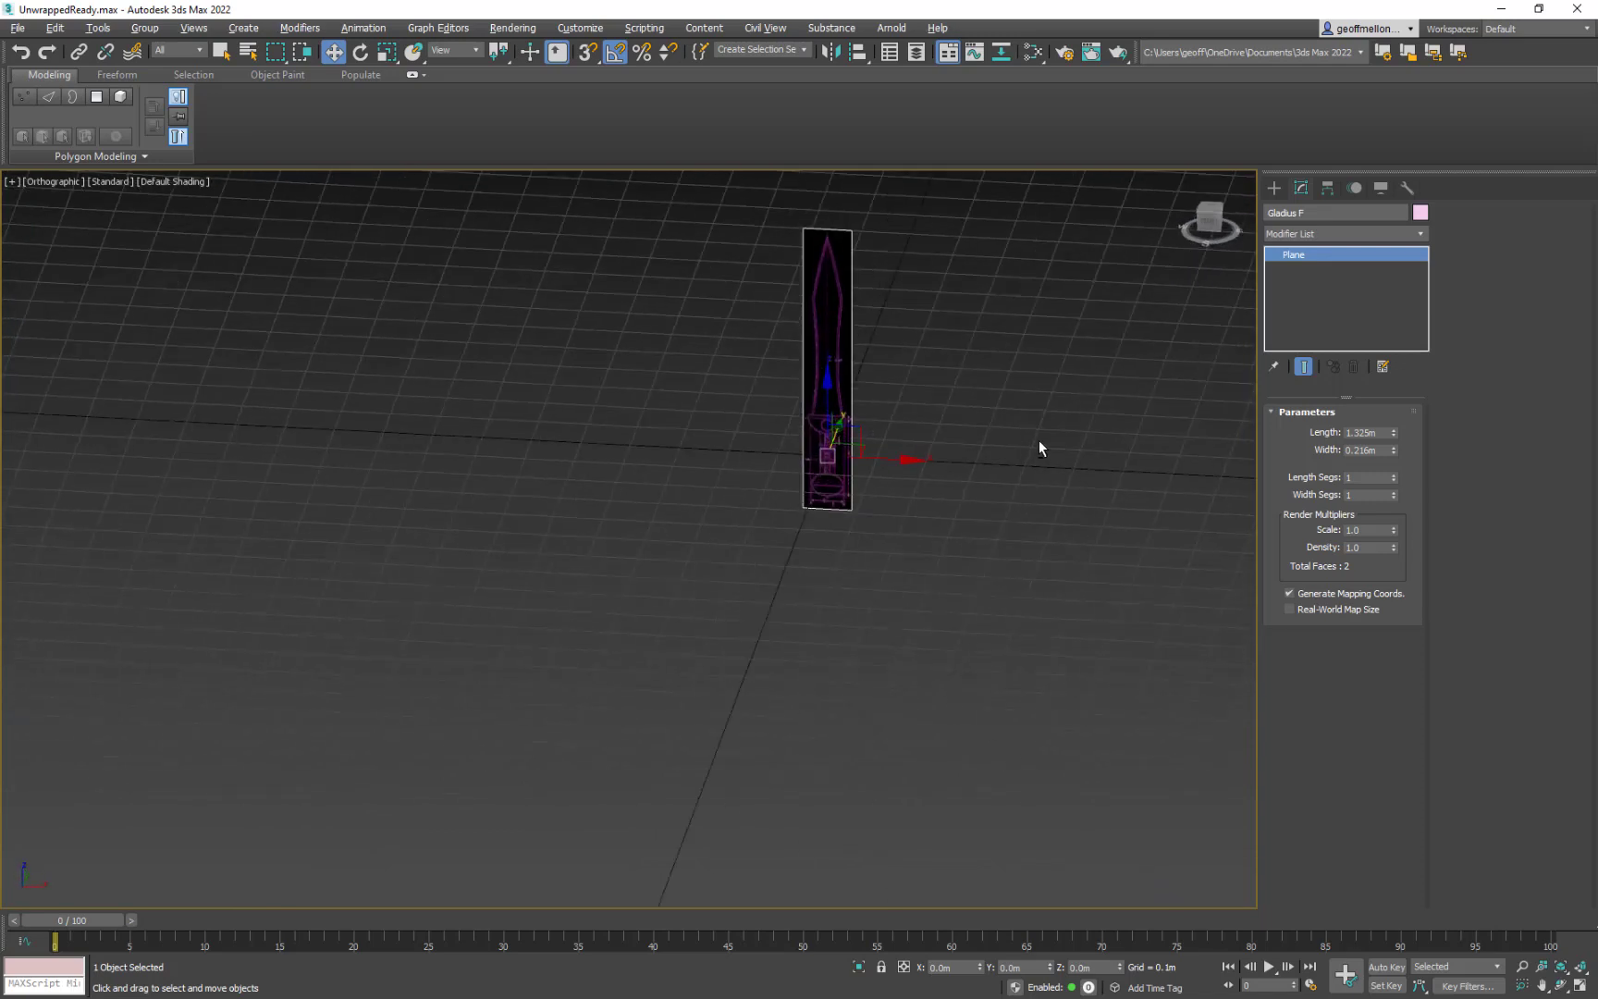
key(z)
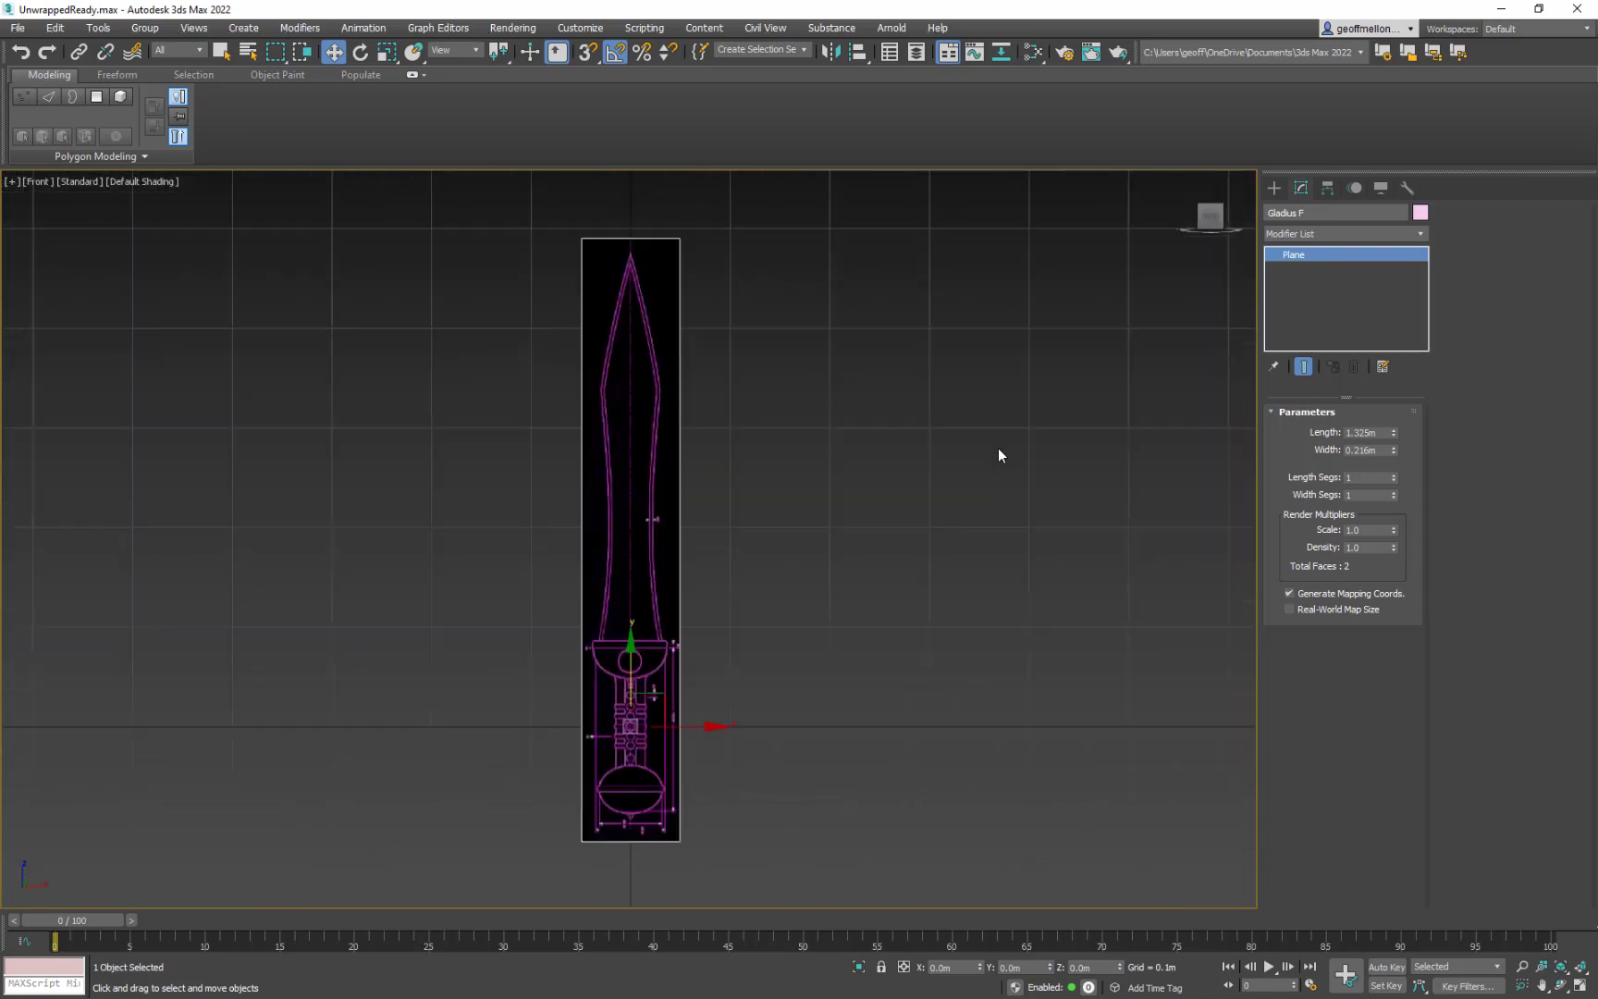
- Draw a temporary box over the gladius blade
click(1273, 187)
click(1303, 299)
drag(584, 325, 664, 717)
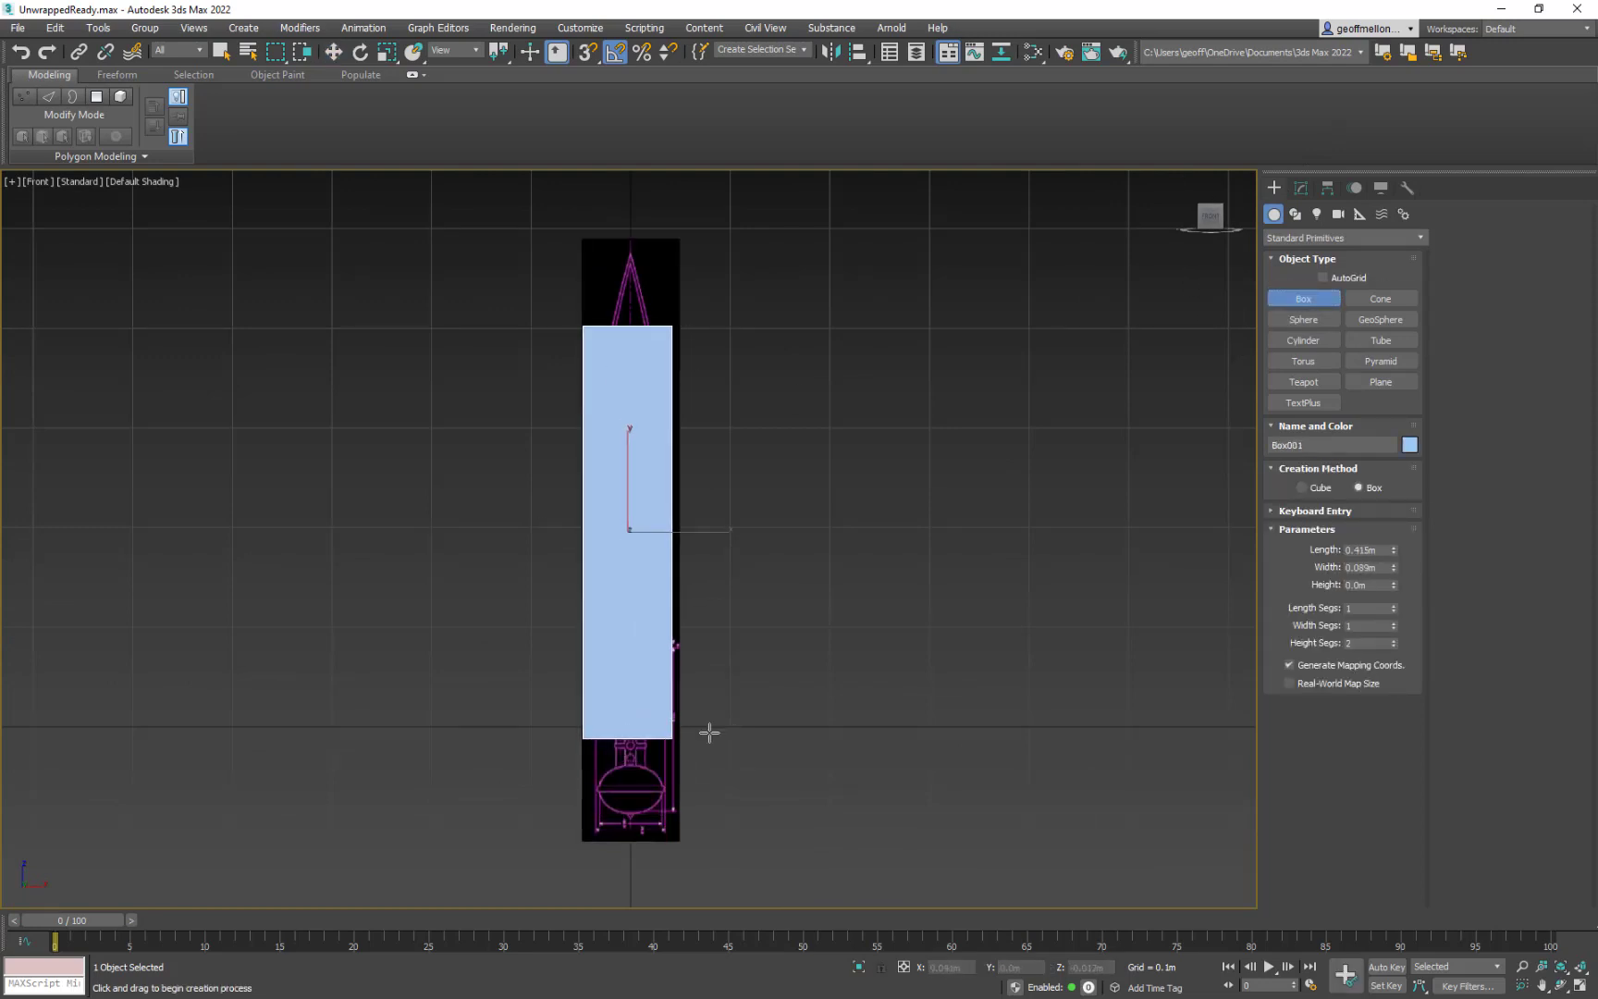
right_click(823, 555)
drag(602, 326, 604, 341)
drag(627, 433, 662, 744)
click(660, 569)
key(w)
alt+middle_drag(844, 633, 892, 667)
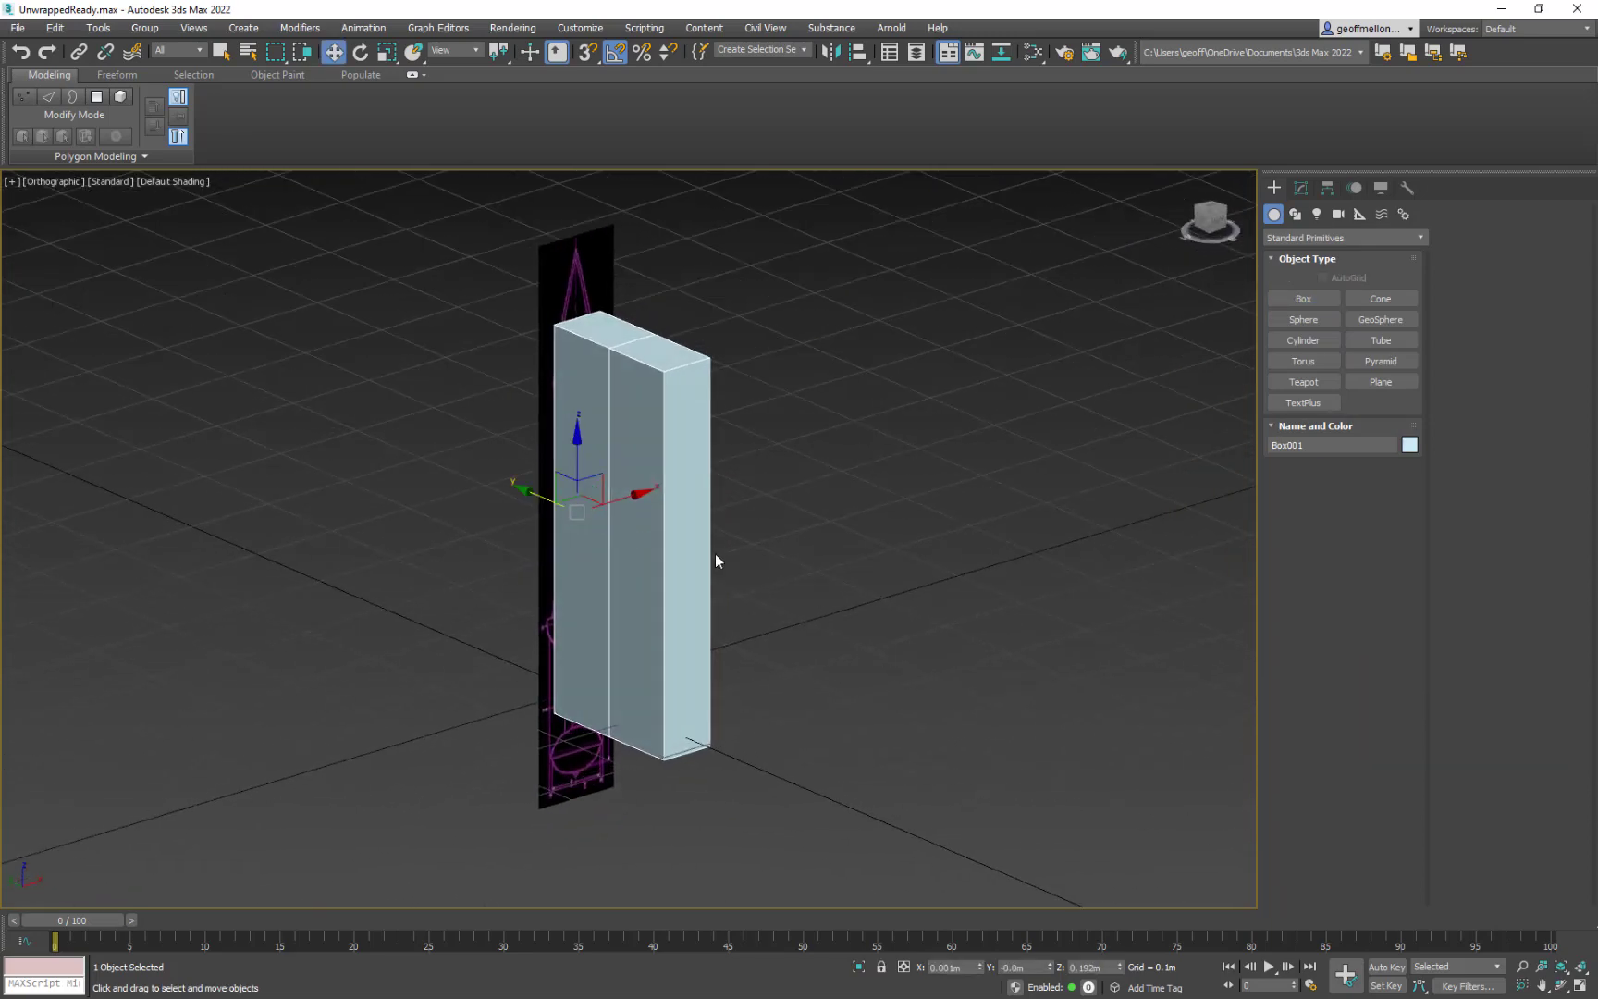
- Move the Gladius F plane along Y off the box, then delete the see-through box
click(549, 430)
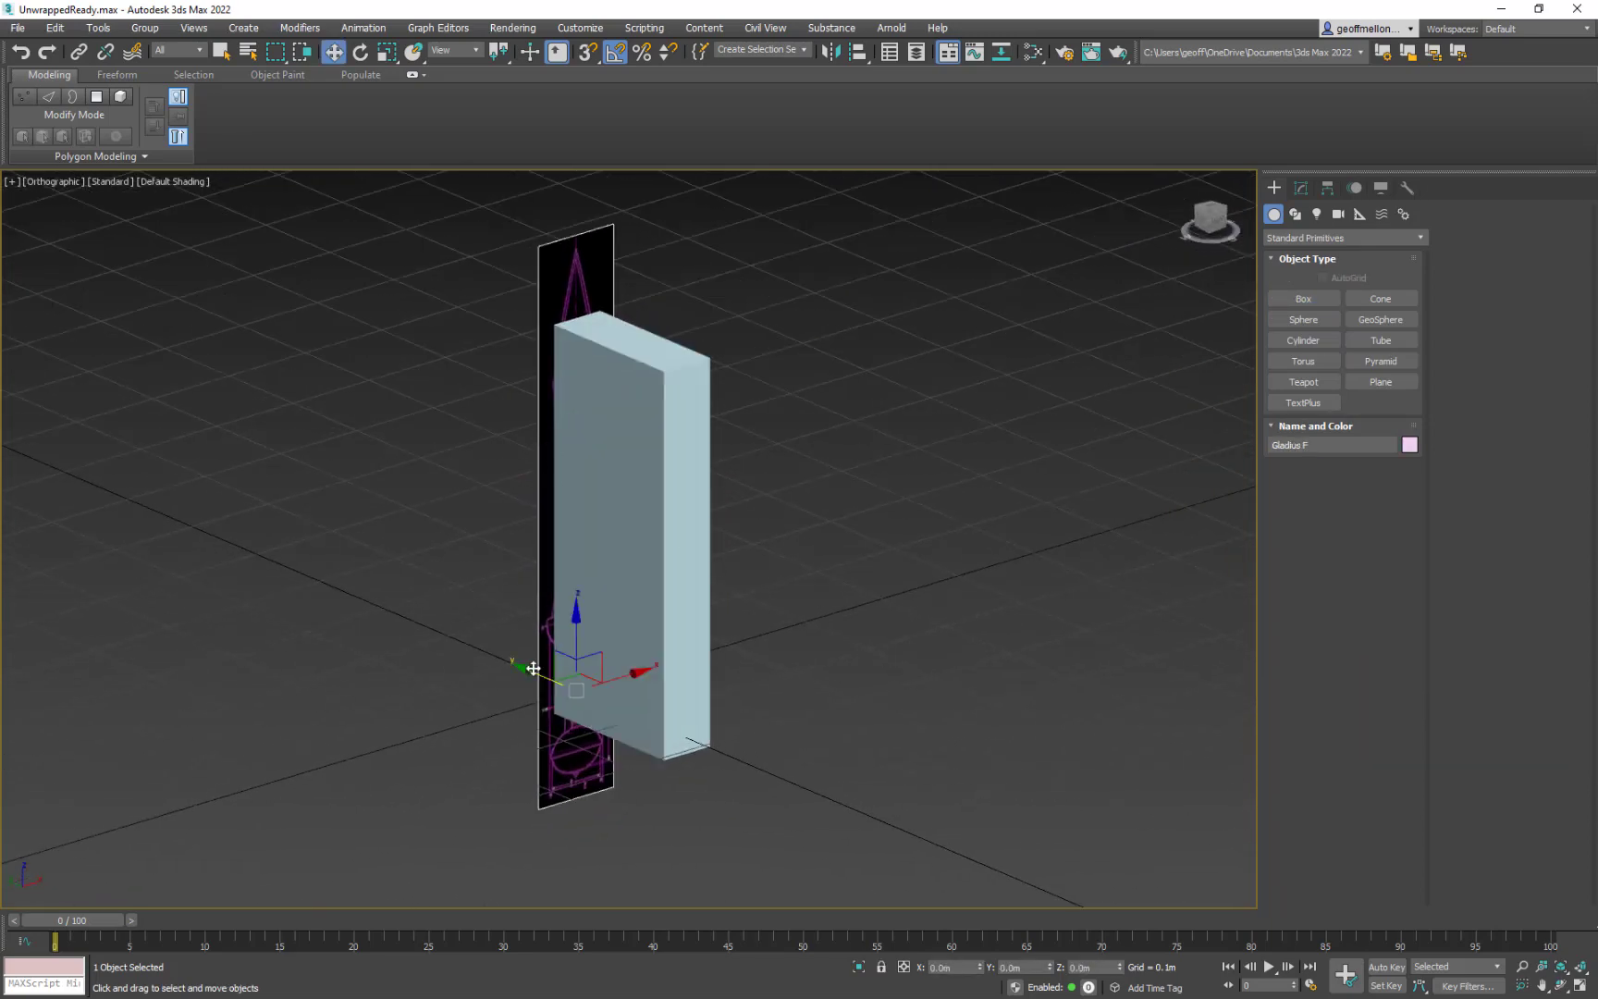
drag(538, 673, 467, 632)
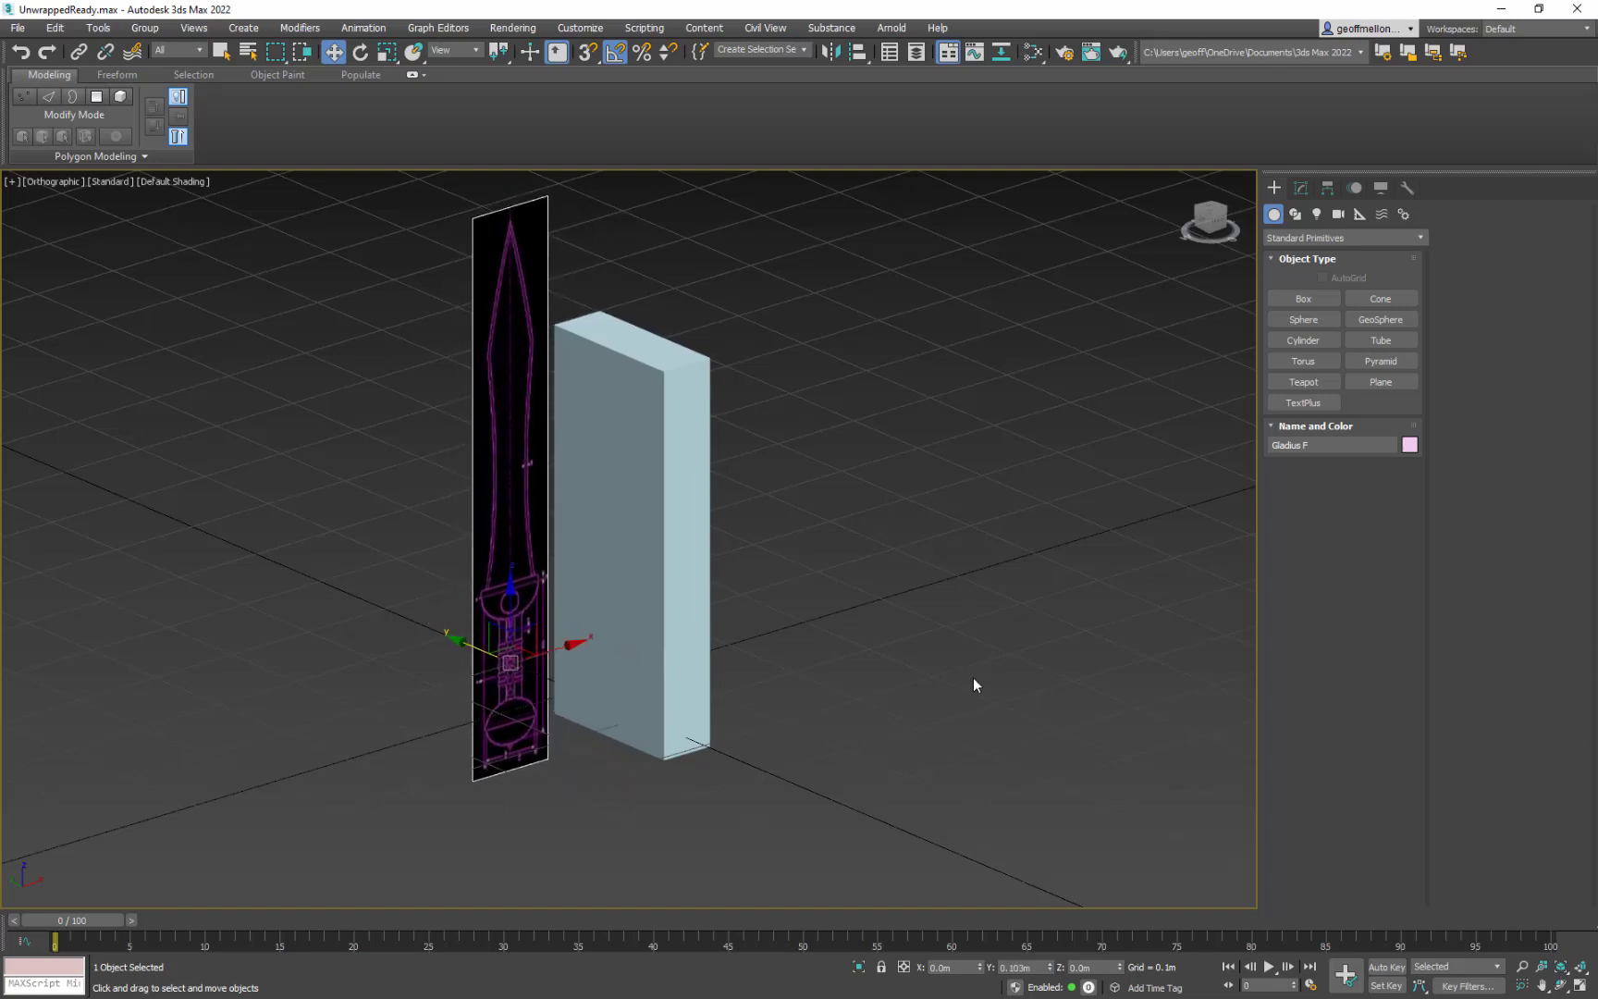
alt+middle_drag(969, 679, 884, 758)
click(455, 628)
alt+middle_drag(455, 629, 866, 632)
key(alt+x)
key(Delete)
click(711, 556)
- With angle snap on, Shift-rotate Gladius F exactly 90° about Z to create Gladius F001
scroll(866, 632, up, 3)
key(e)
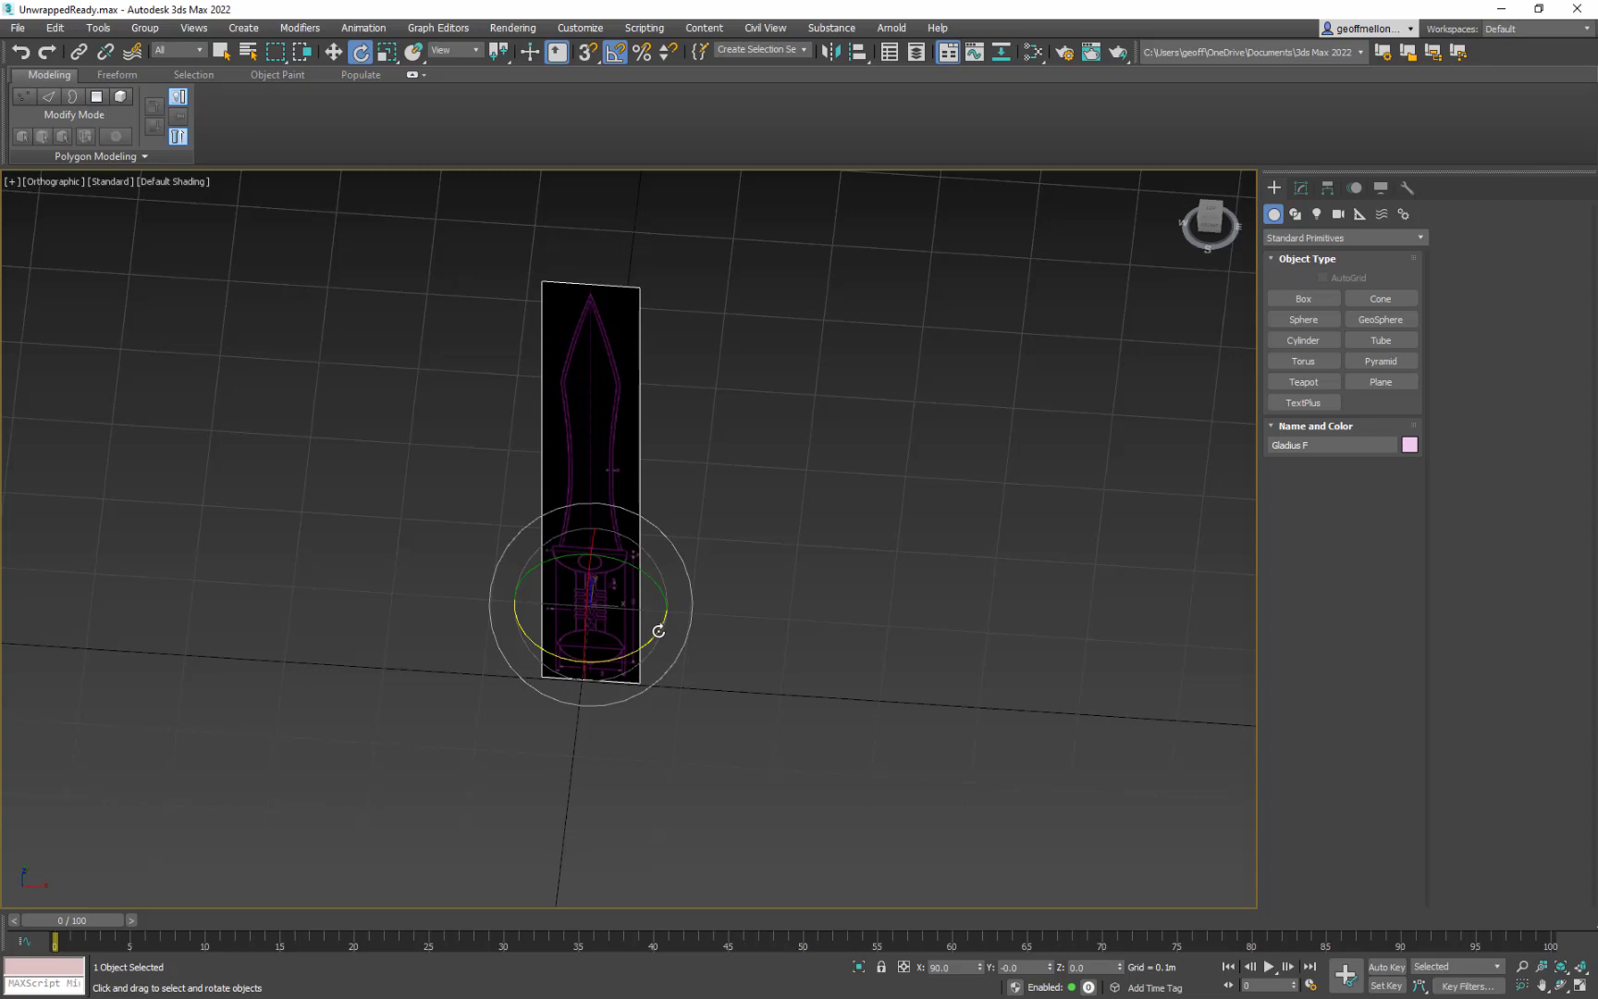
shift+drag(658, 631, 566, 662)
click(873, 579)
click(616, 58)
shift+drag(626, 658, 545, 661)
click(806, 578)
alt+middle_drag(639, 567, 759, 606)
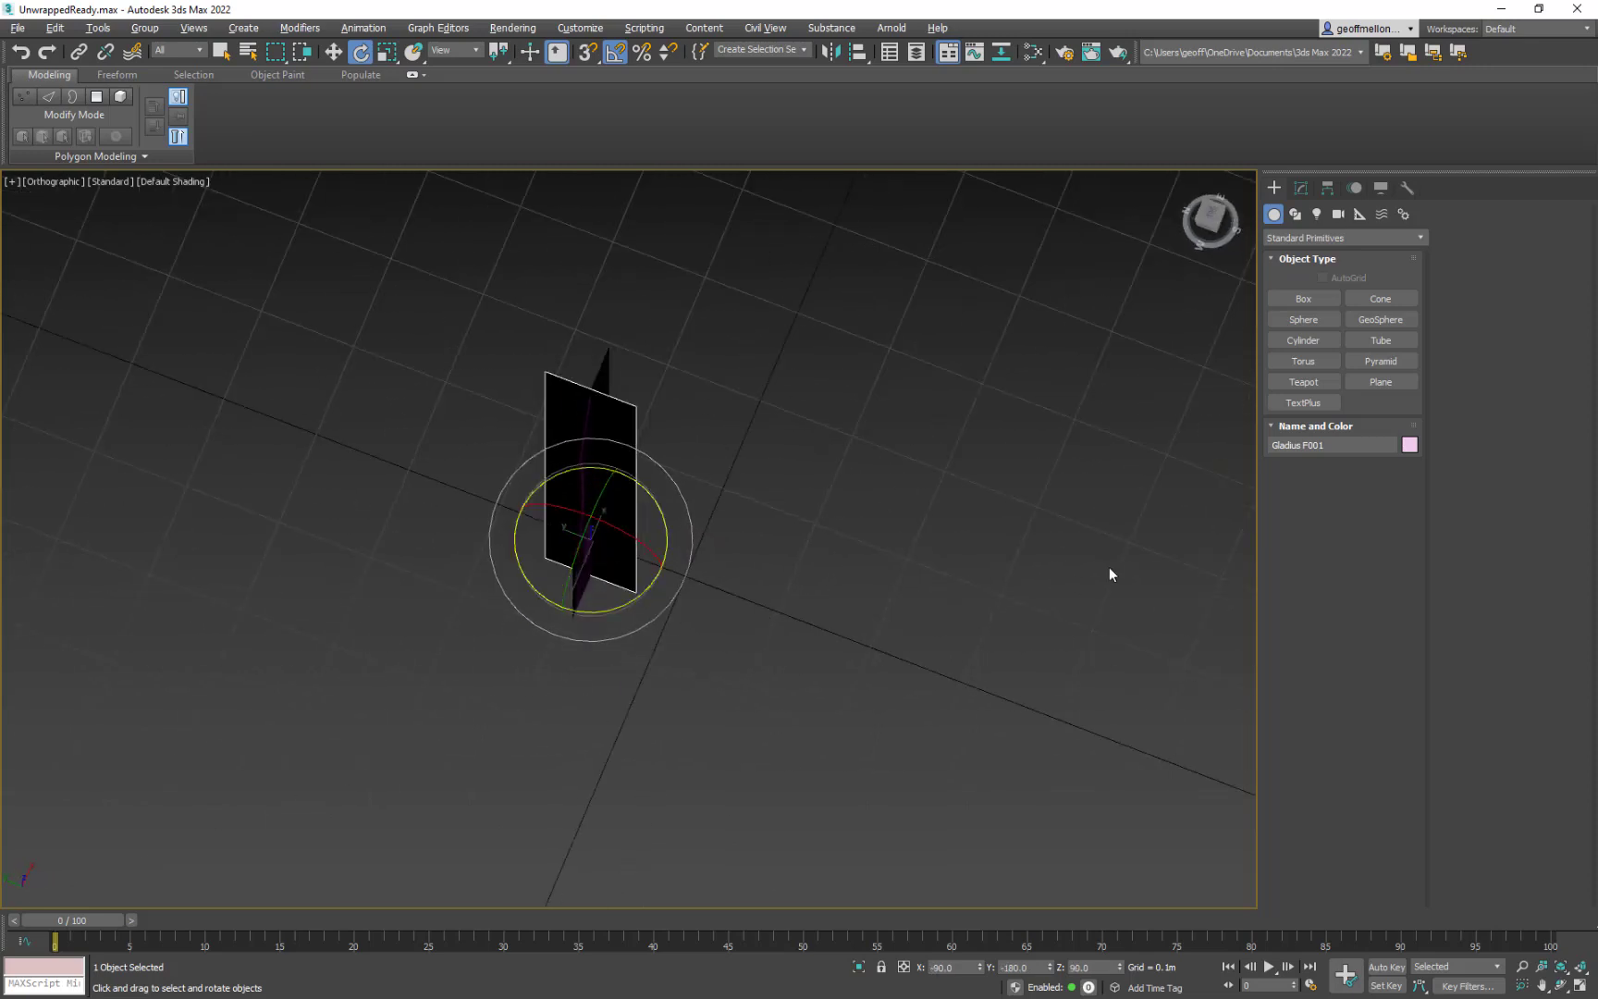
- Place Gladius F001 at Y 0 and X 0.087 m, then bring up the Week 2 folder
key(w)
double_click(1017, 966)
text(03m)
key(Return)
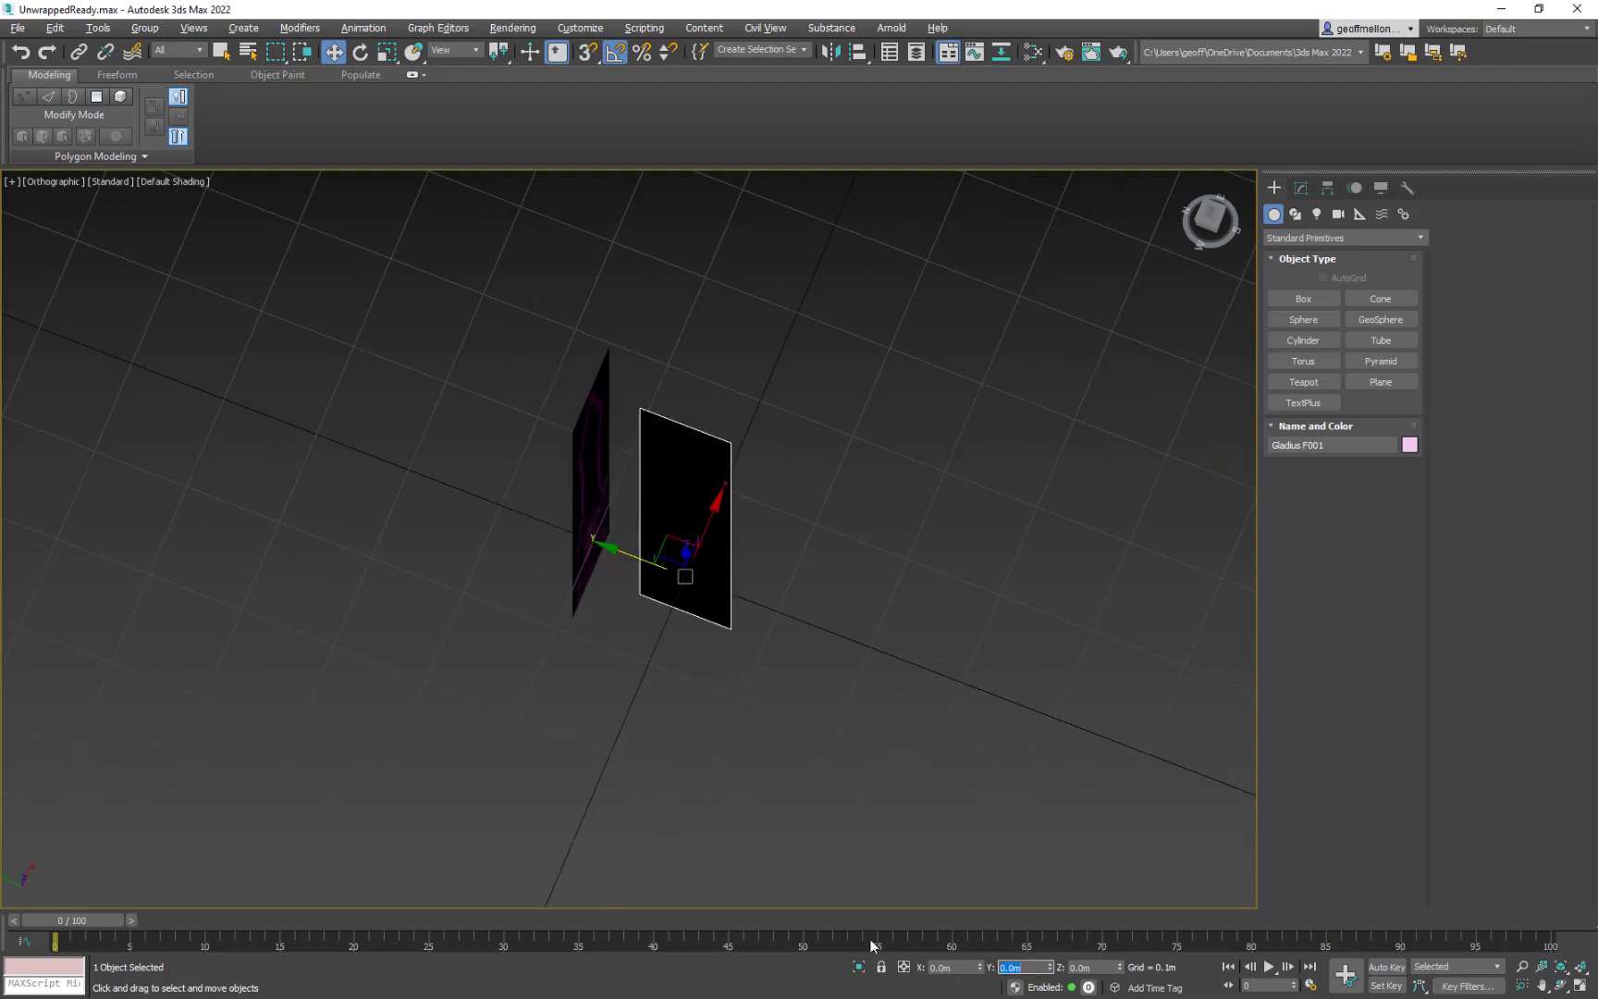
drag(712, 520, 764, 460)
alt+middle_drag(1015, 581, 978, 477)
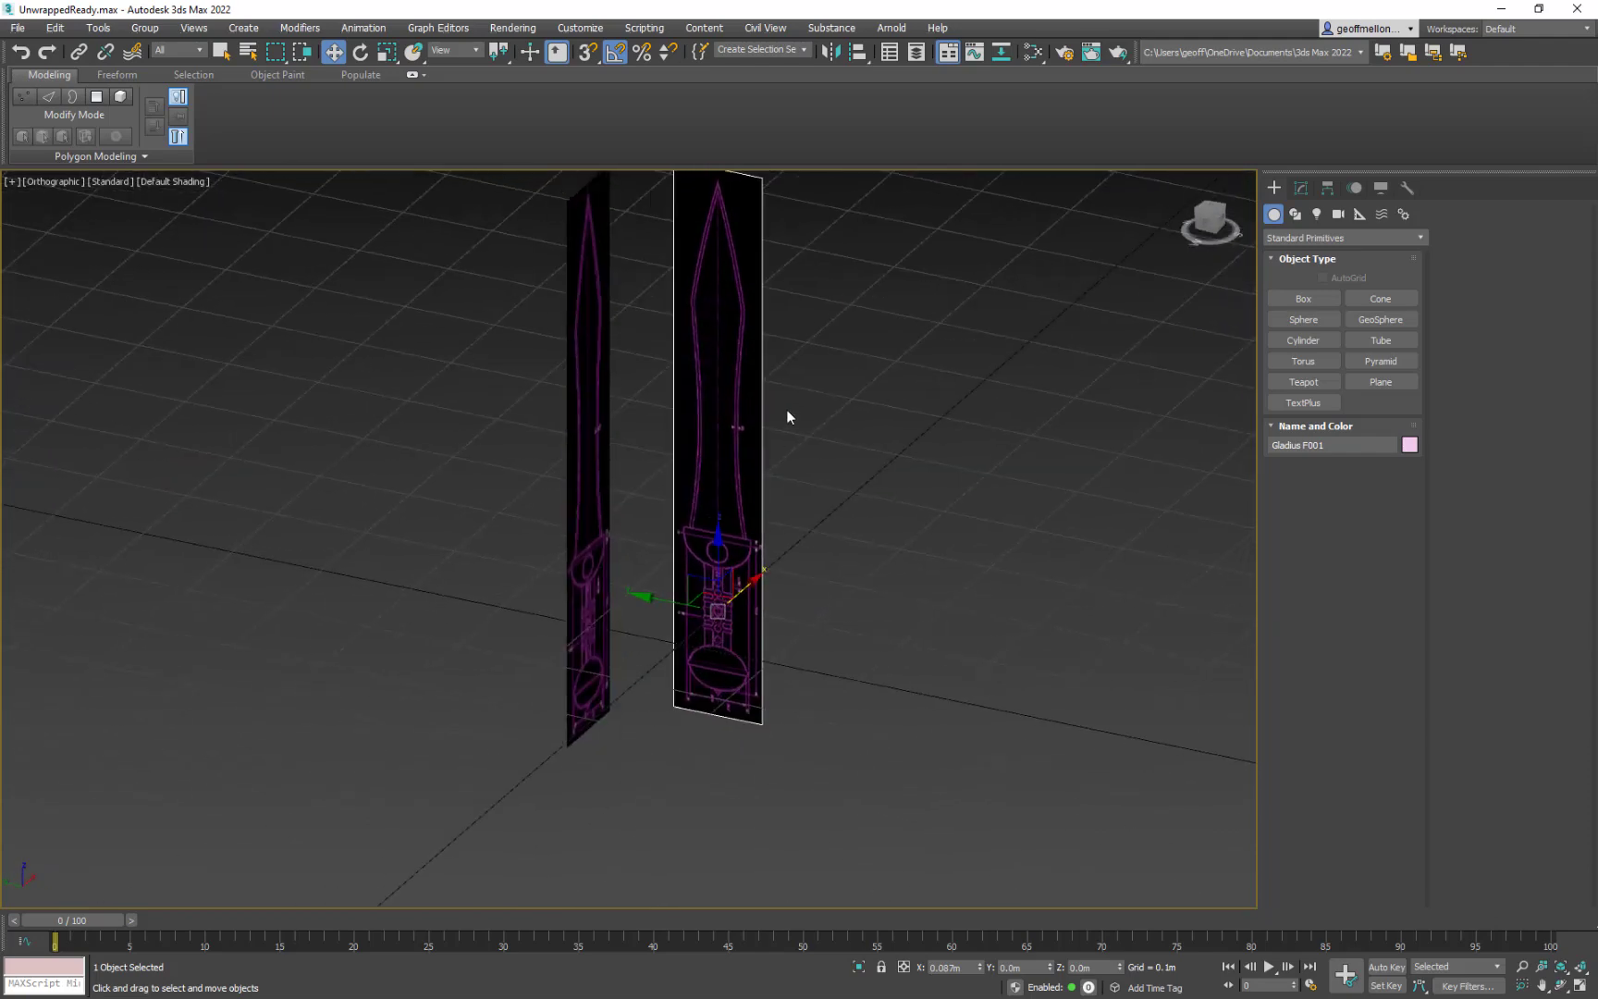
alt+middle_drag(785, 413, 1070, 638)
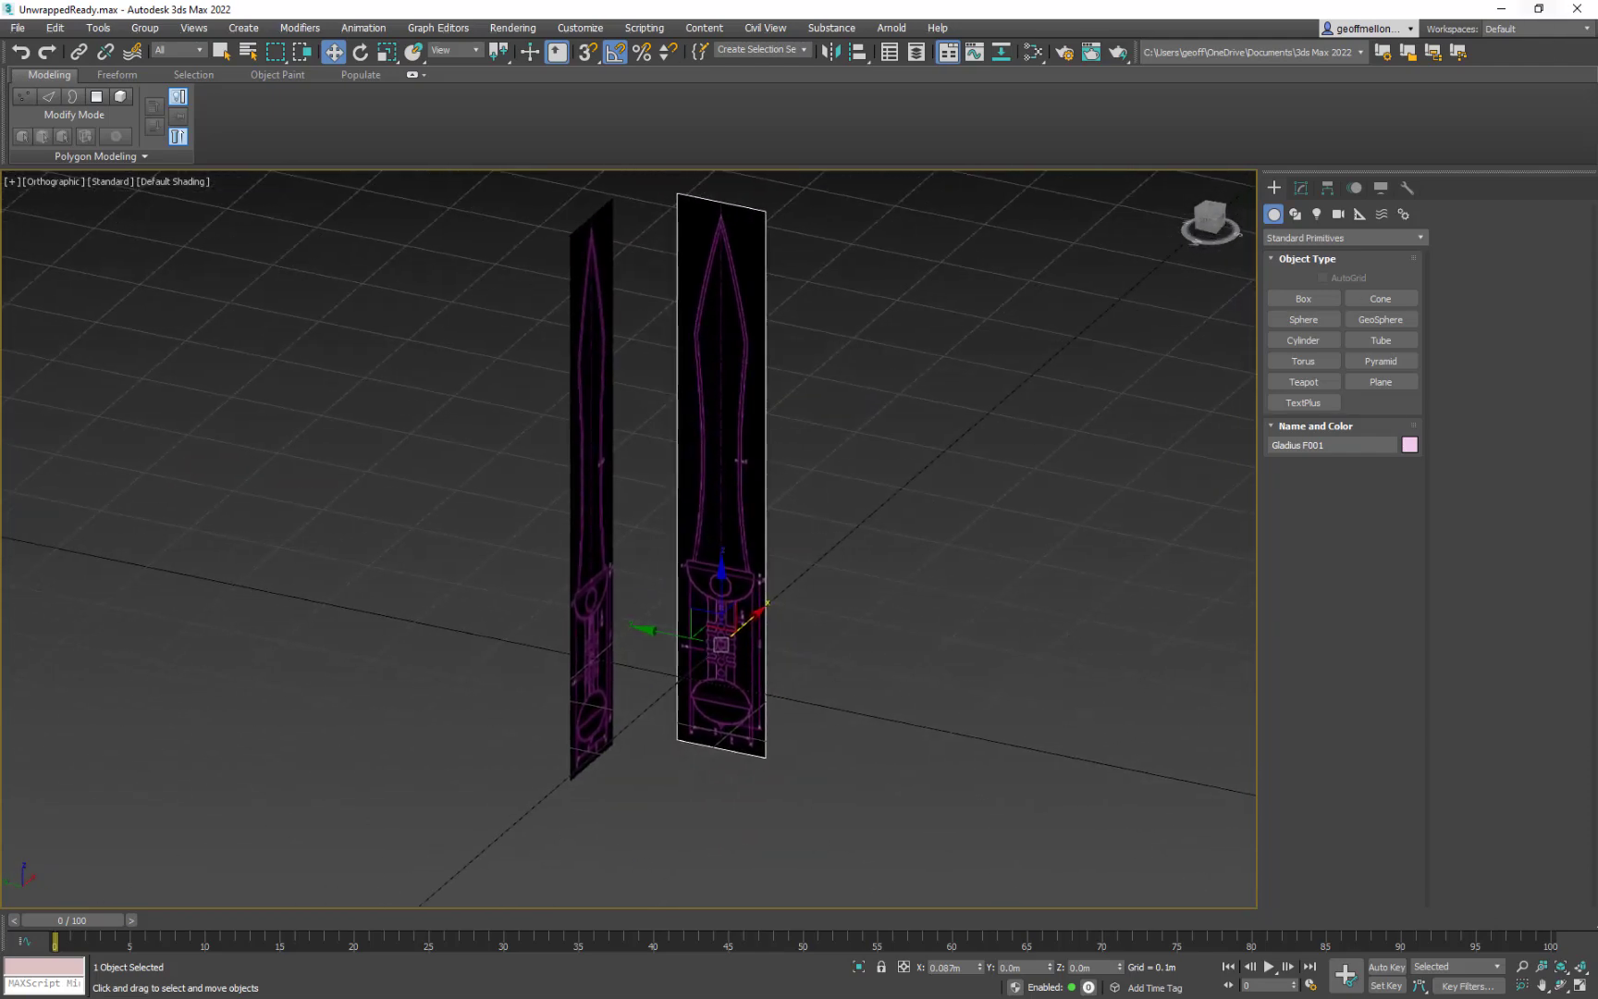
key(alt+Tab)
- Apply Gladius_L.jpg to the copied plane and rename it Gladius L
drag(1569, 115, 1172, 4)
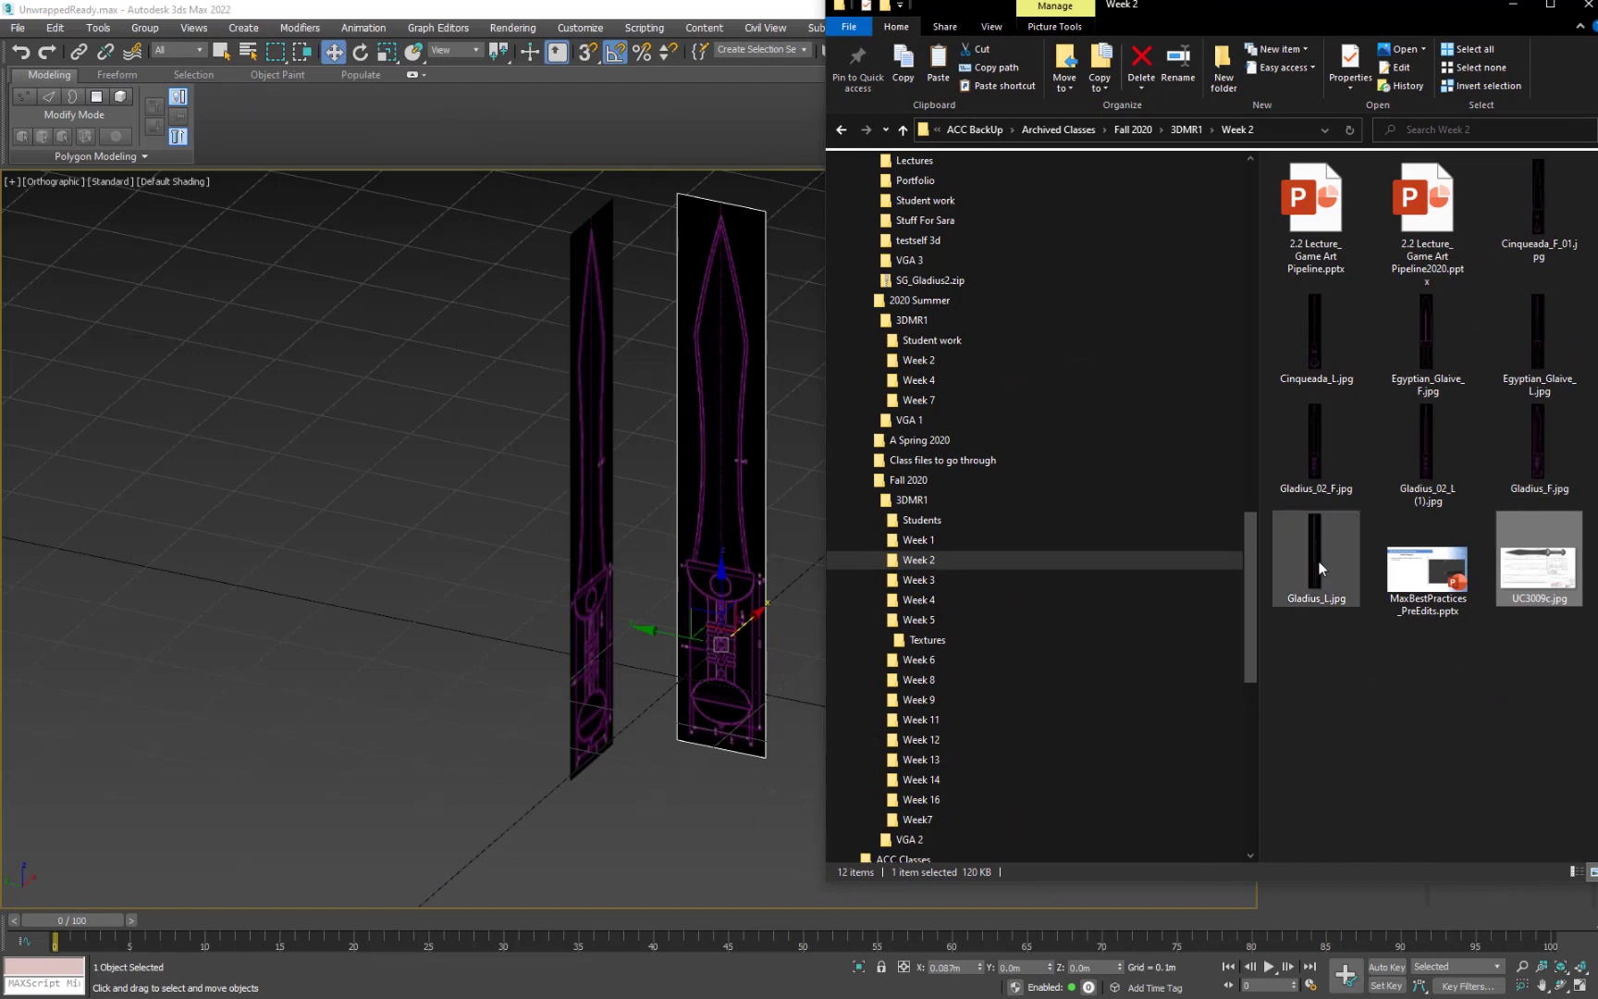
drag(1319, 568, 735, 407)
click(817, 441)
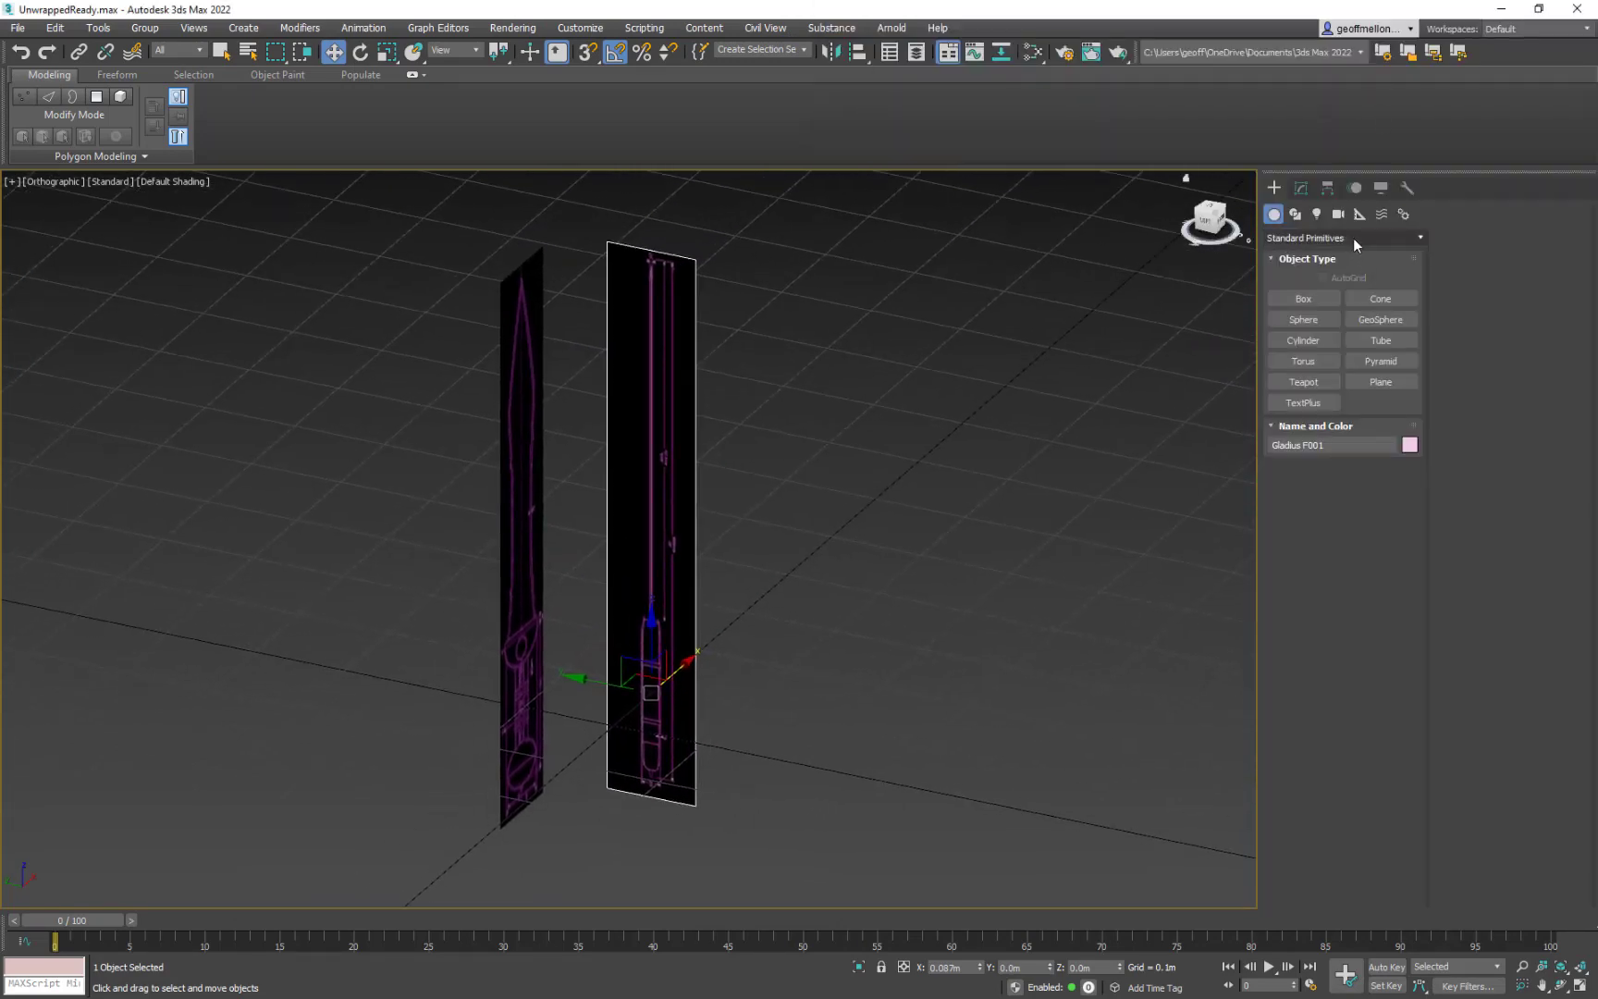
click(1301, 187)
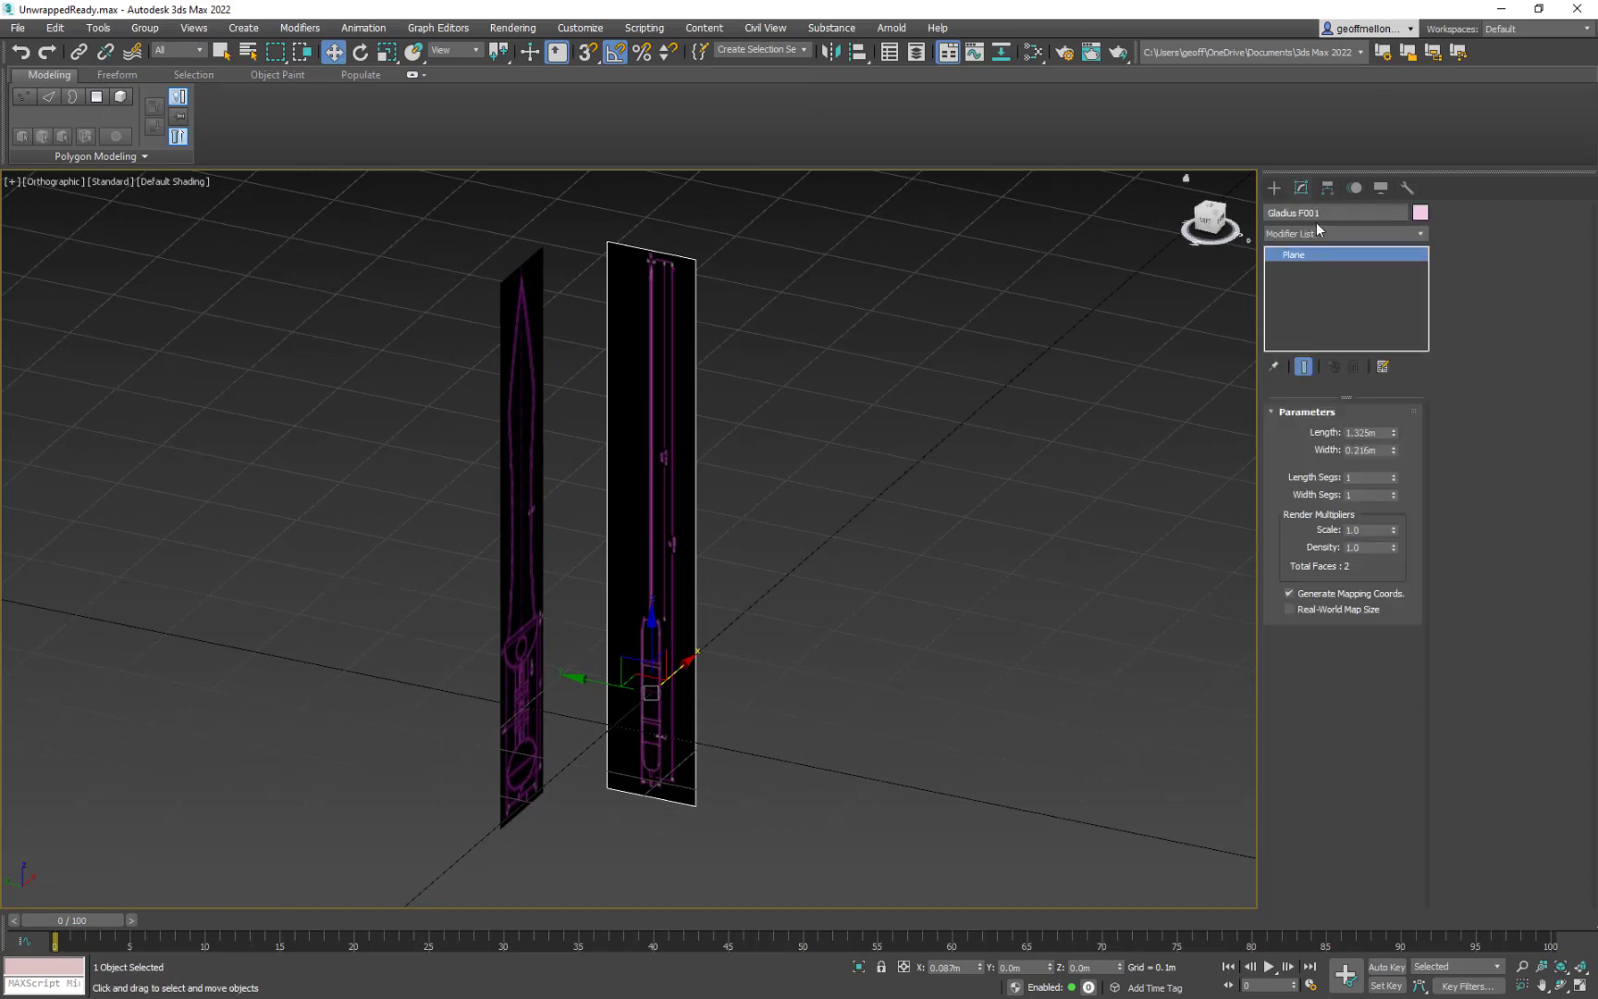
drag(1335, 213, 1301, 213)
alt+middle_drag(981, 458, 1021, 500)
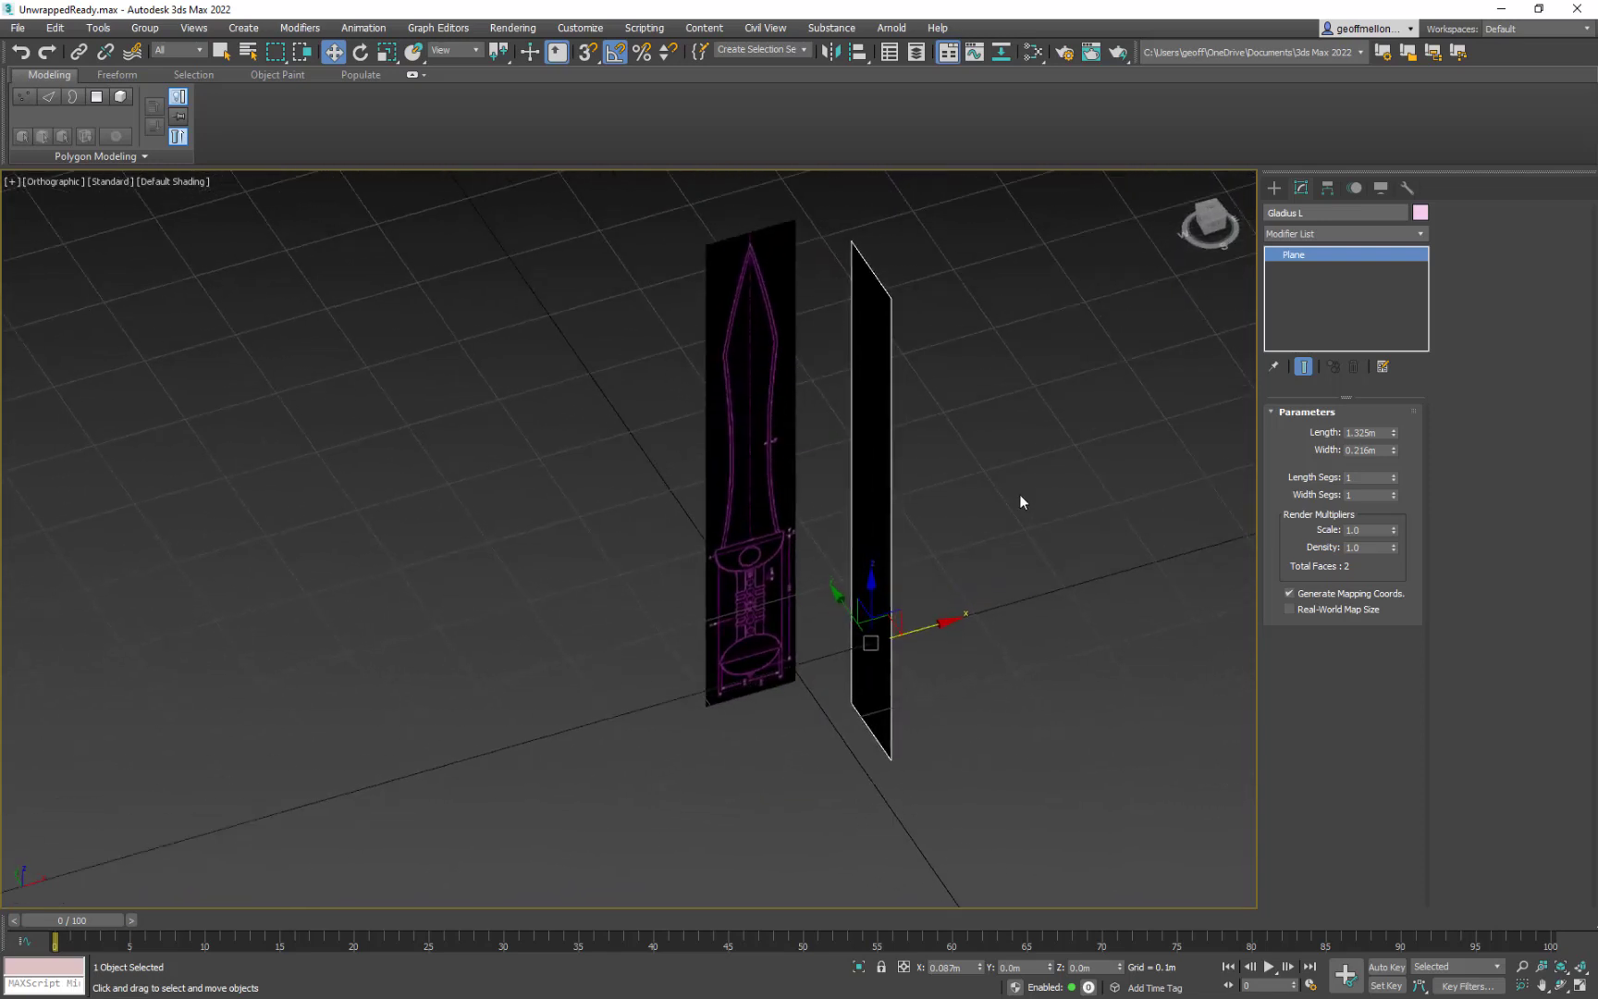
- Create a Gladius layer holding Gladius F and Gladius L in Layer Explorer, then reselect both planes
click(916, 52)
drag(518, 282, 339, 239)
ctrl+click(304, 334)
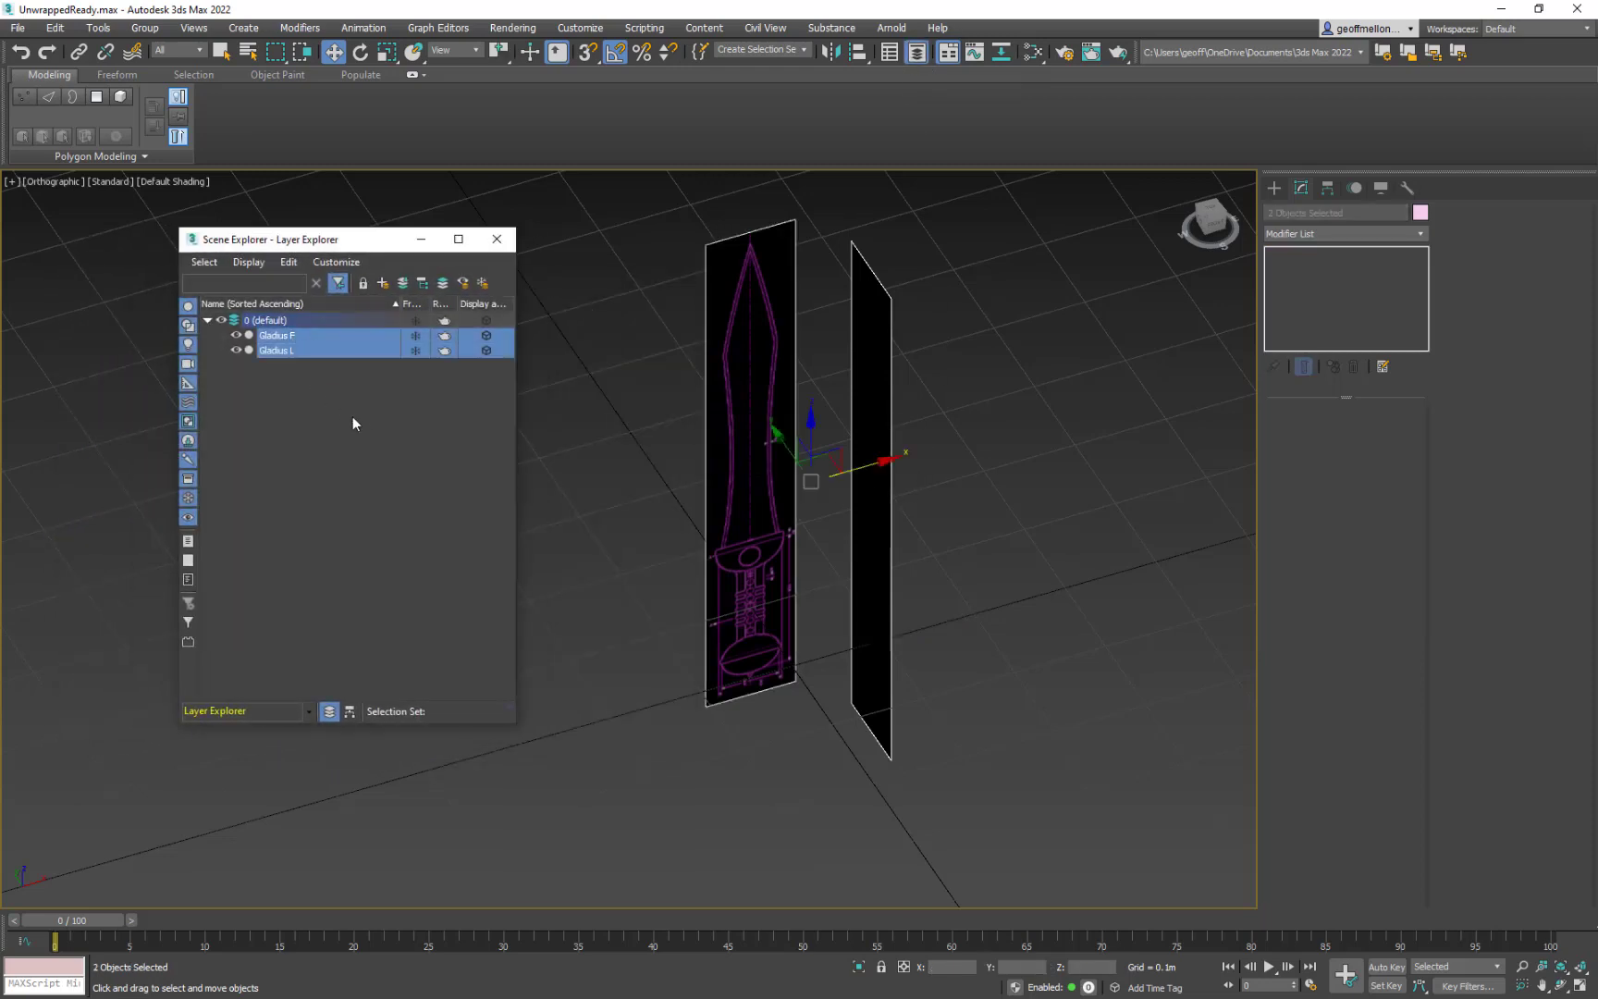
click(382, 282)
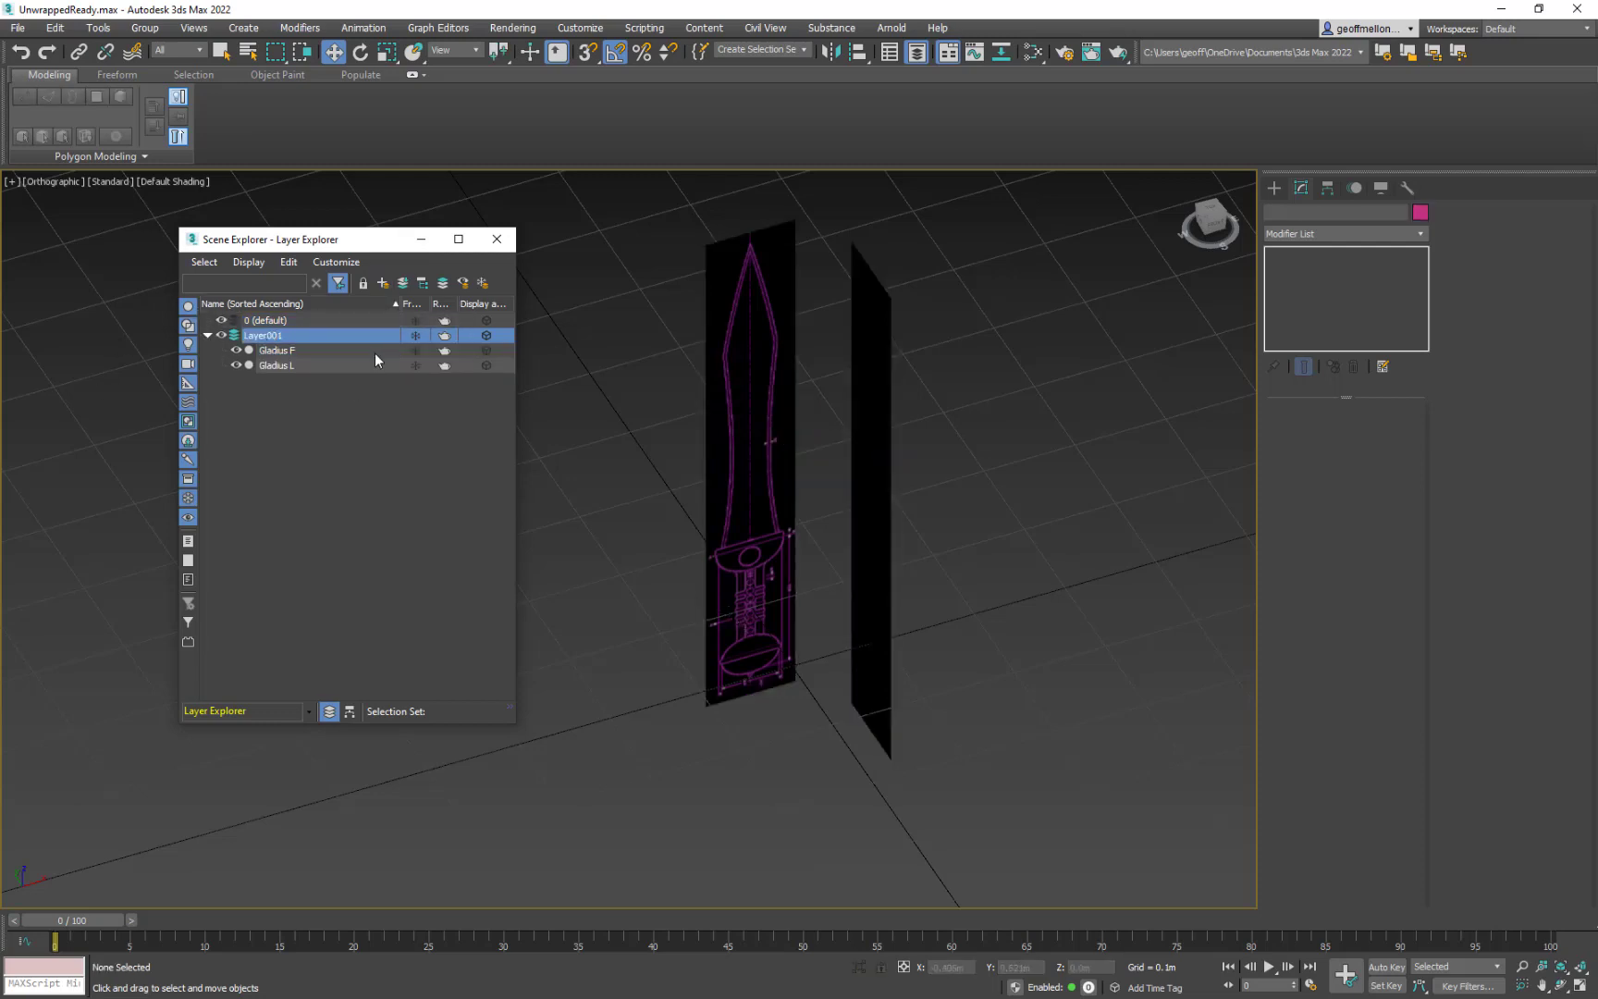
click(286, 335)
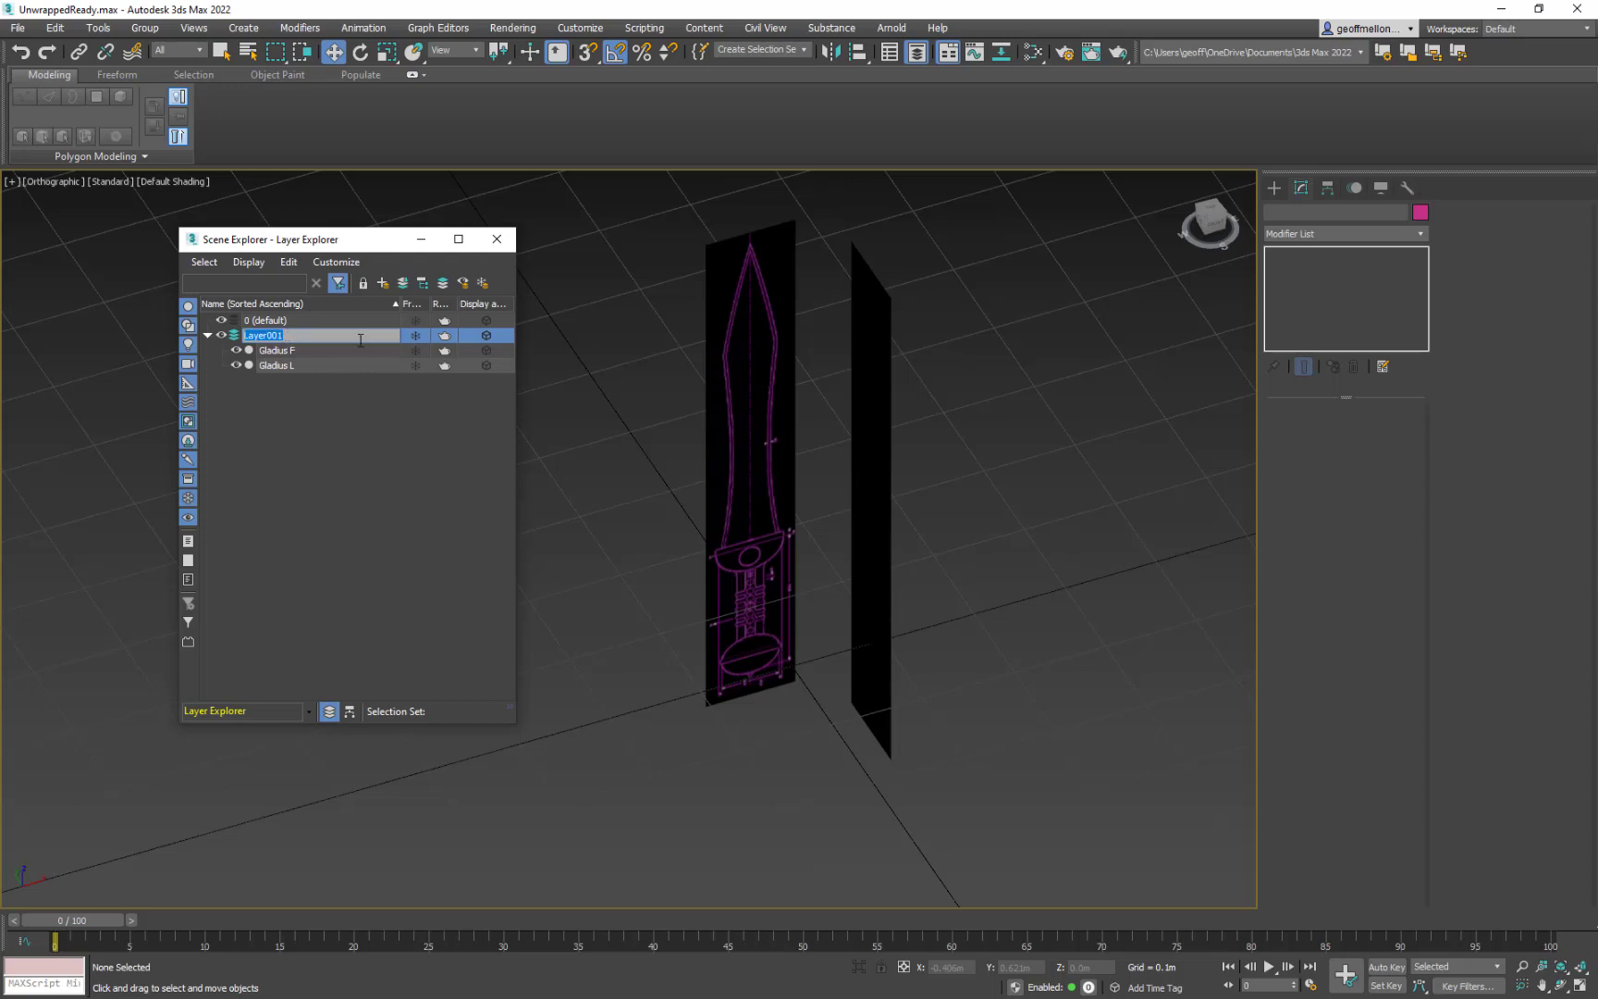
text(Gla)
text(la)
text(dius)
key(Return)
click(318, 349)
ctrl+click(328, 366)
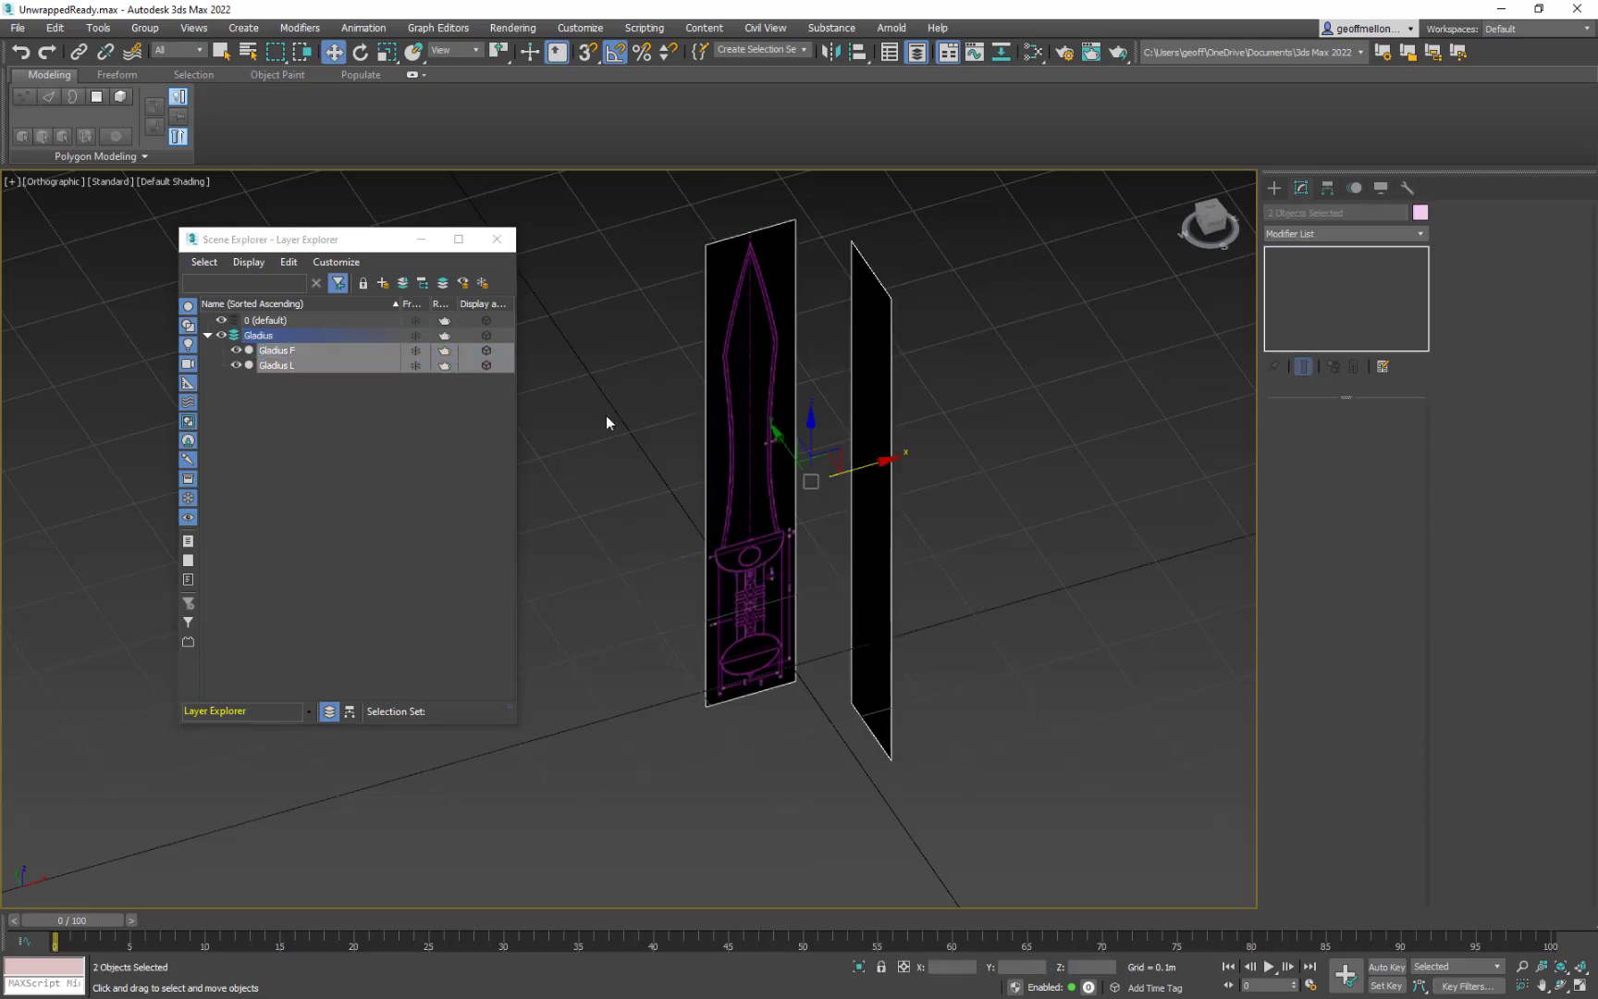
click(304, 346)
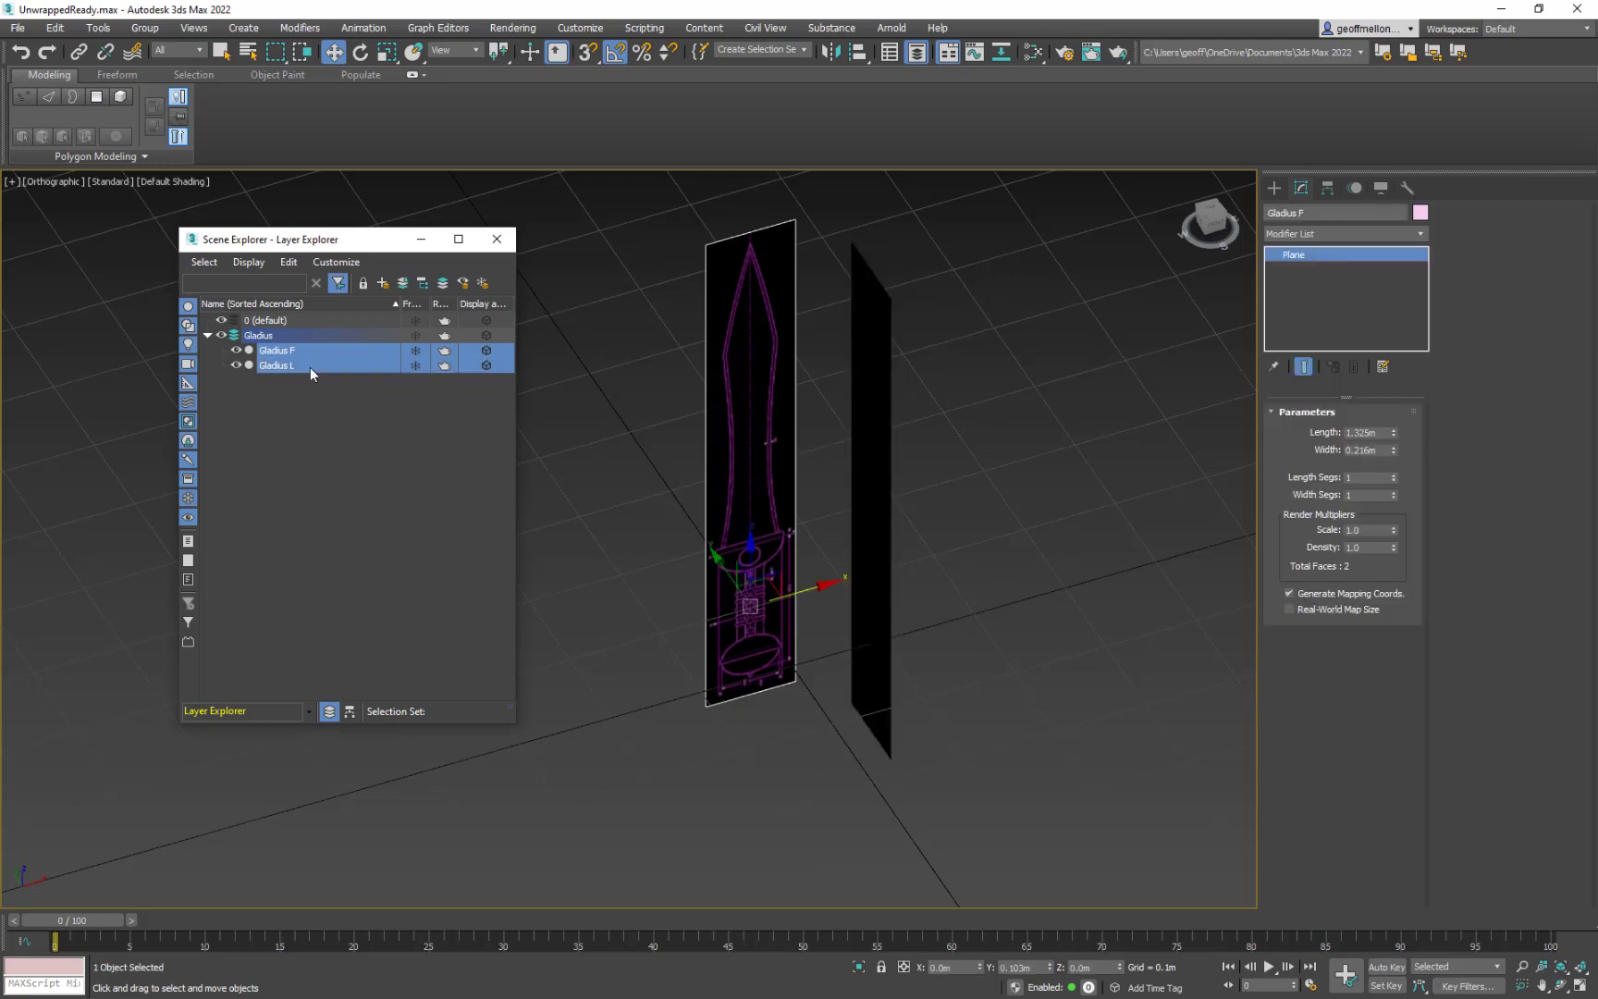
ctrl+click(310, 367)
- Clone Gladius F and Gladius L as independent copies rather than instances
alt+middle_drag(1024, 429, 1074, 435)
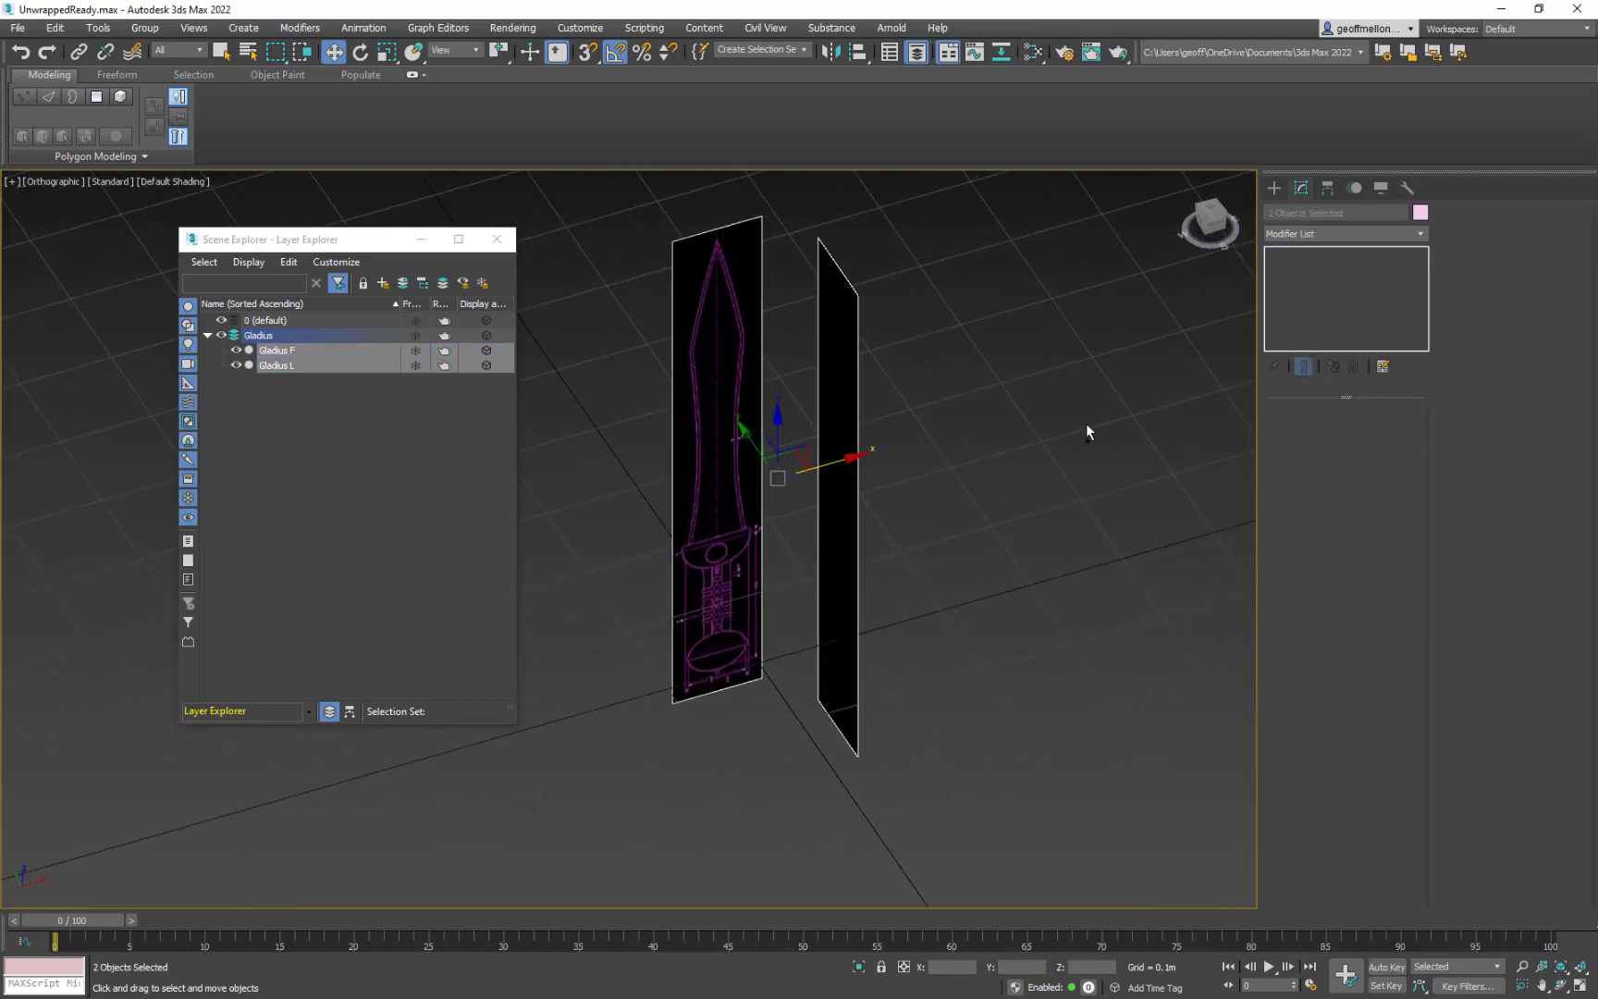
key(ctrl+v)
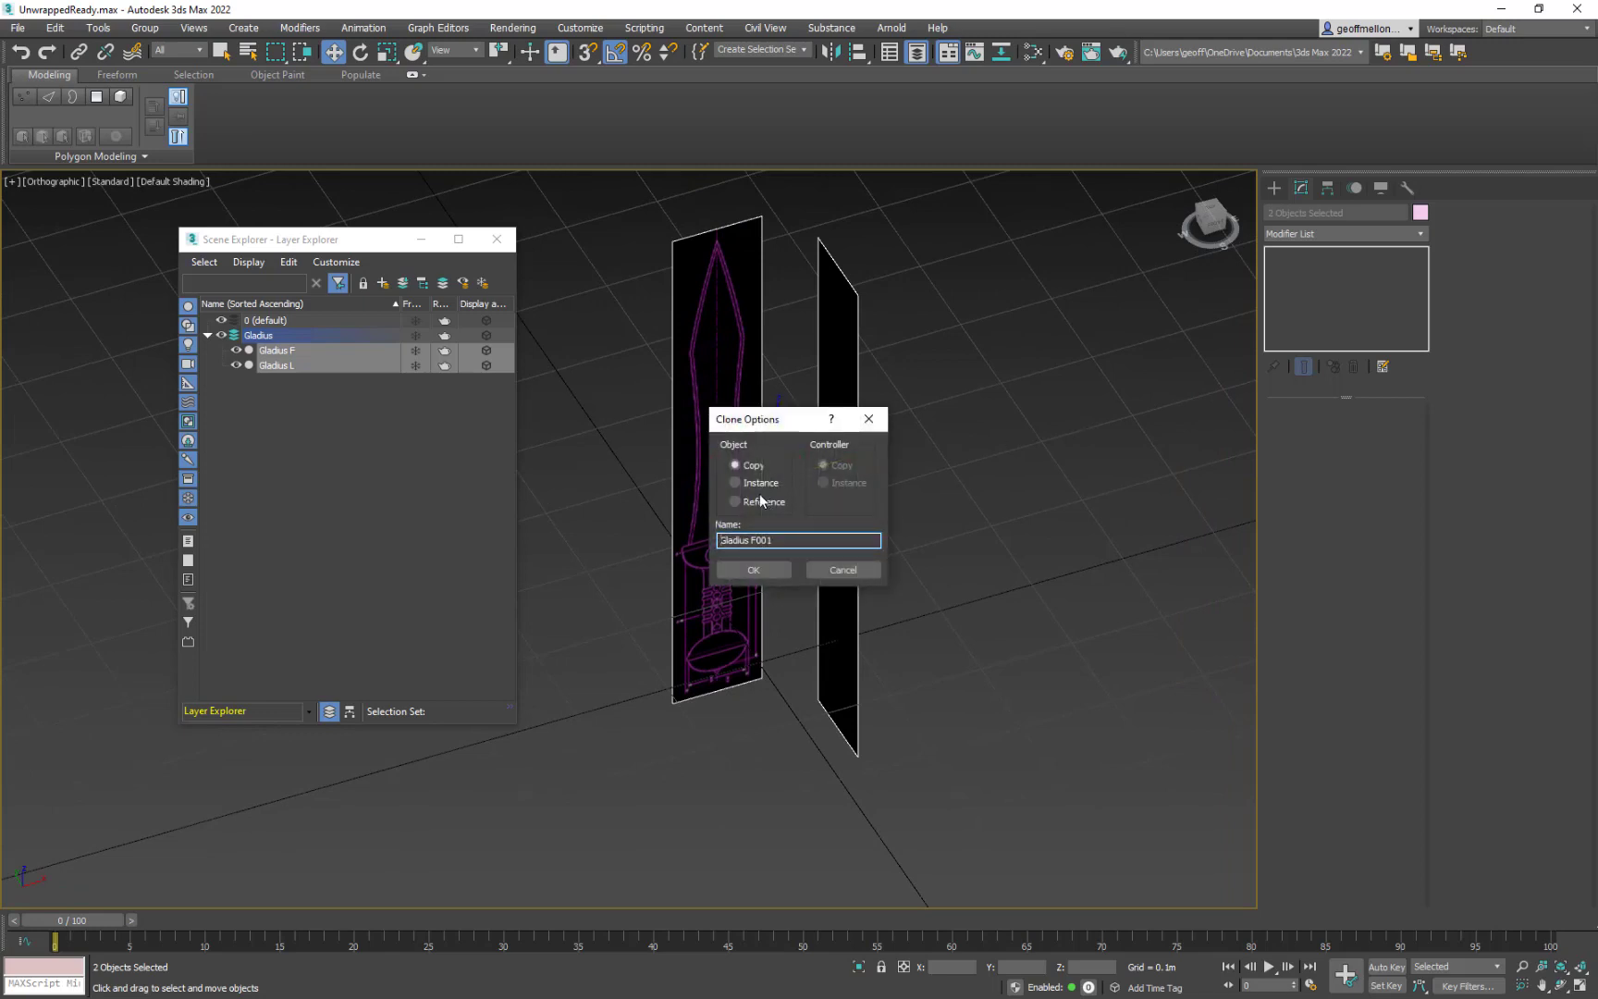
click(736, 484)
click(736, 465)
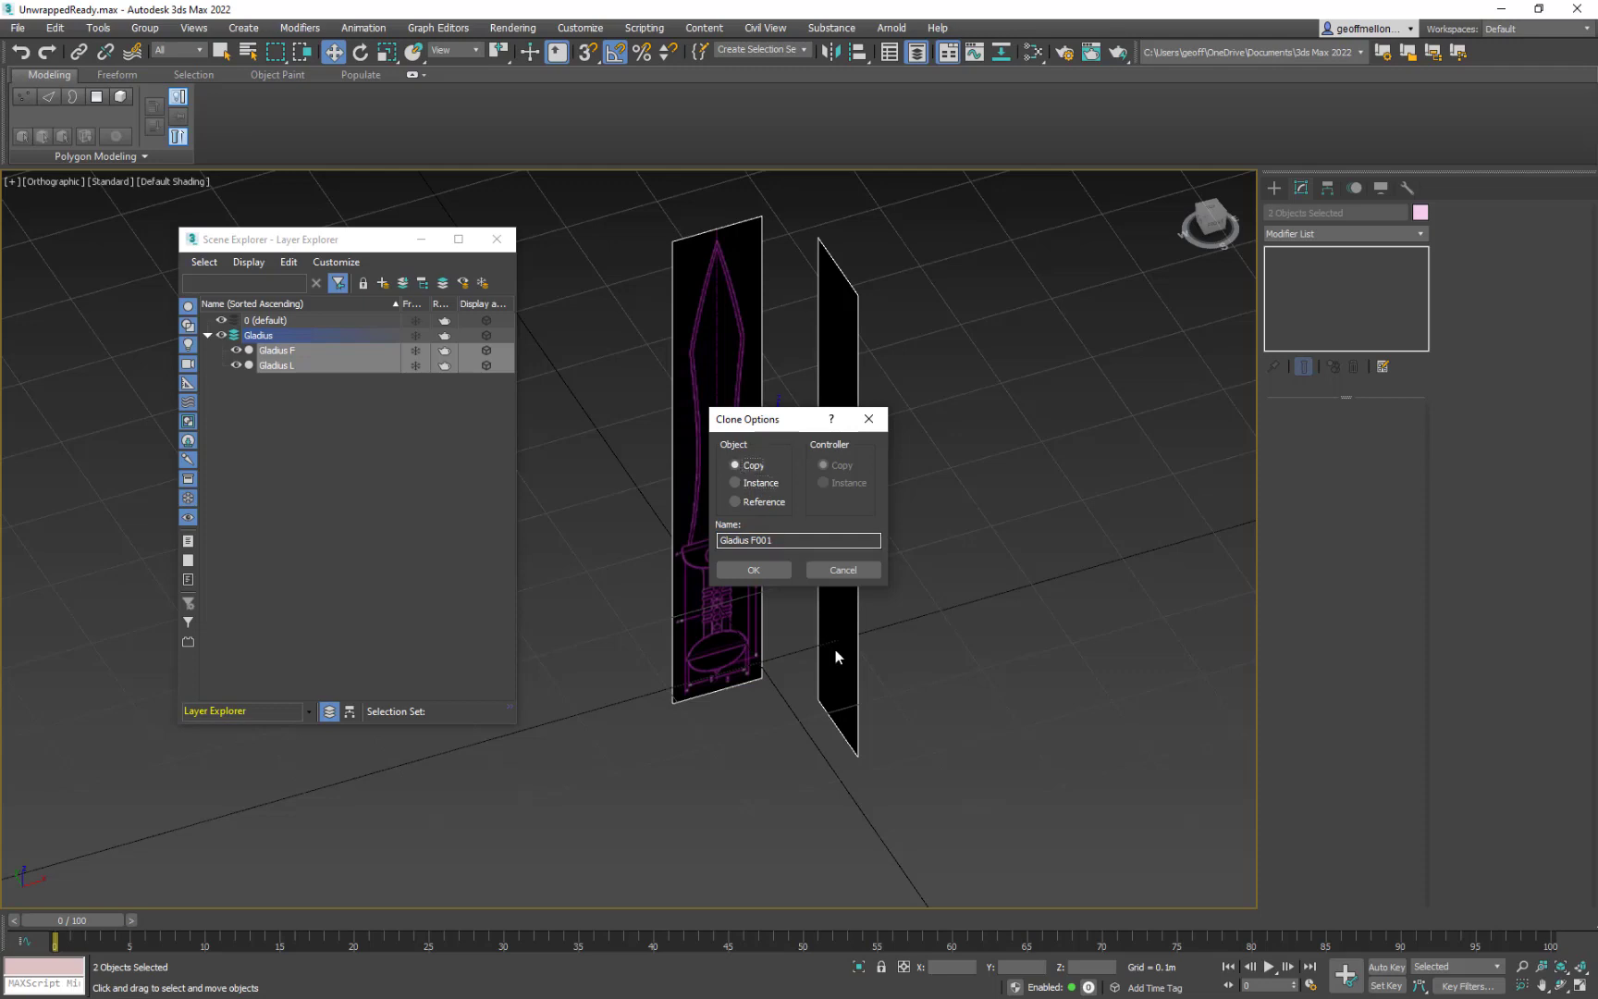
click(767, 569)
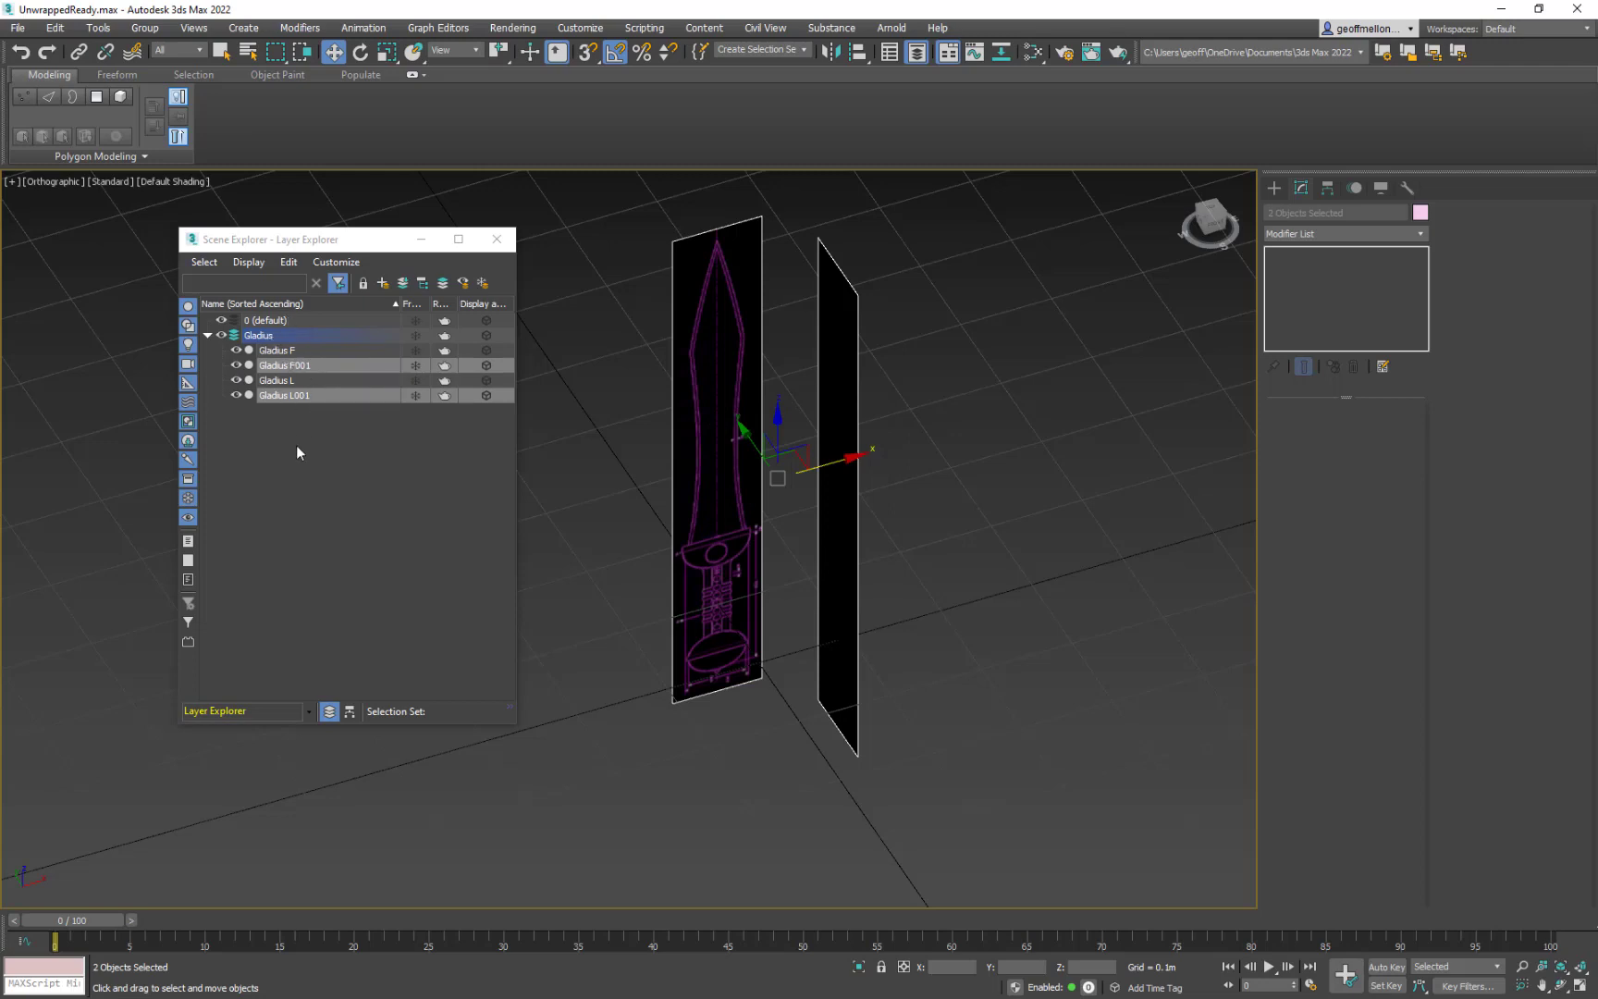
- Create a new layer for the copied planes and name it Gladius 2
click(382, 282)
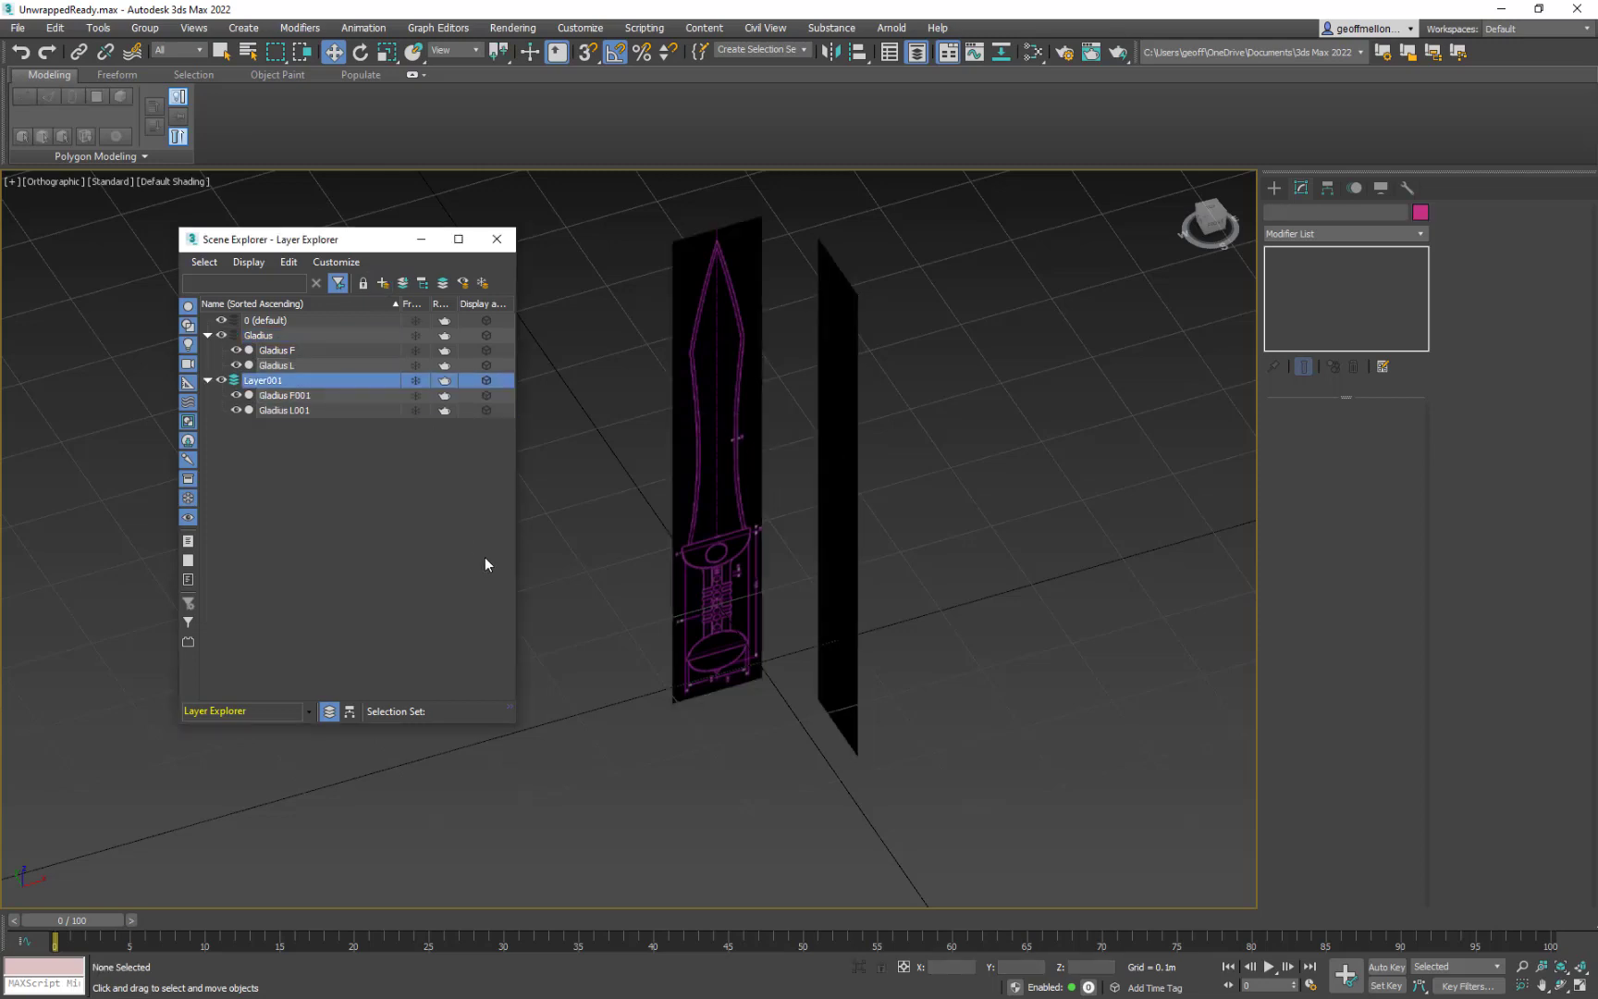
click(296, 396)
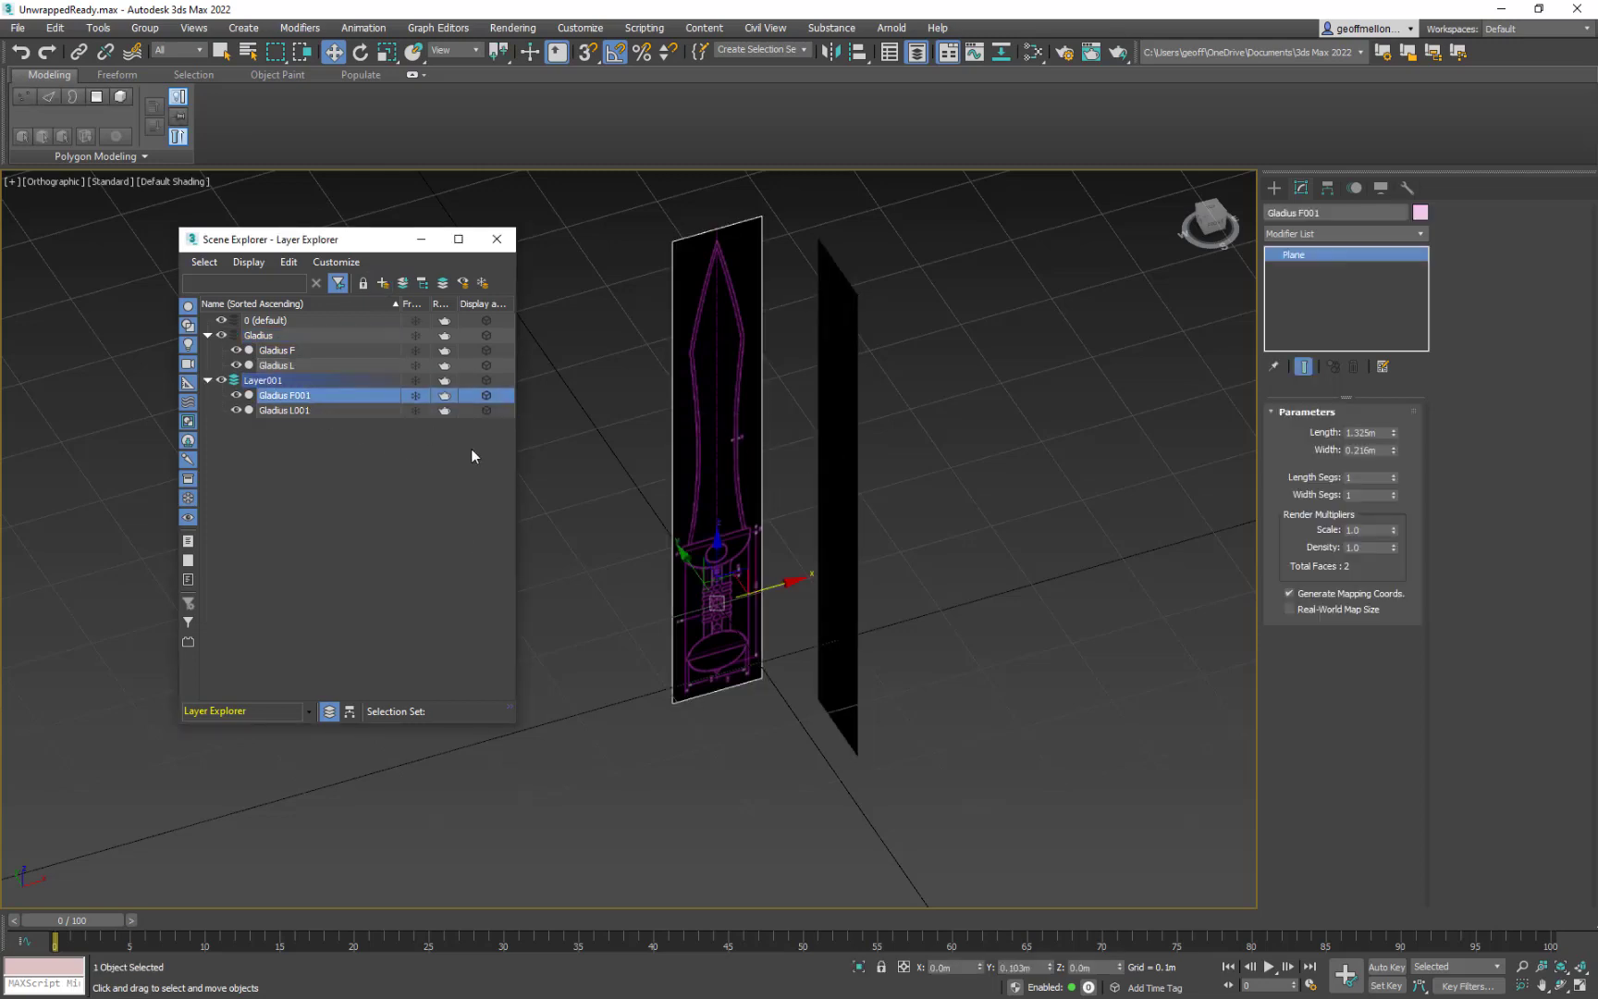
click(285, 380)
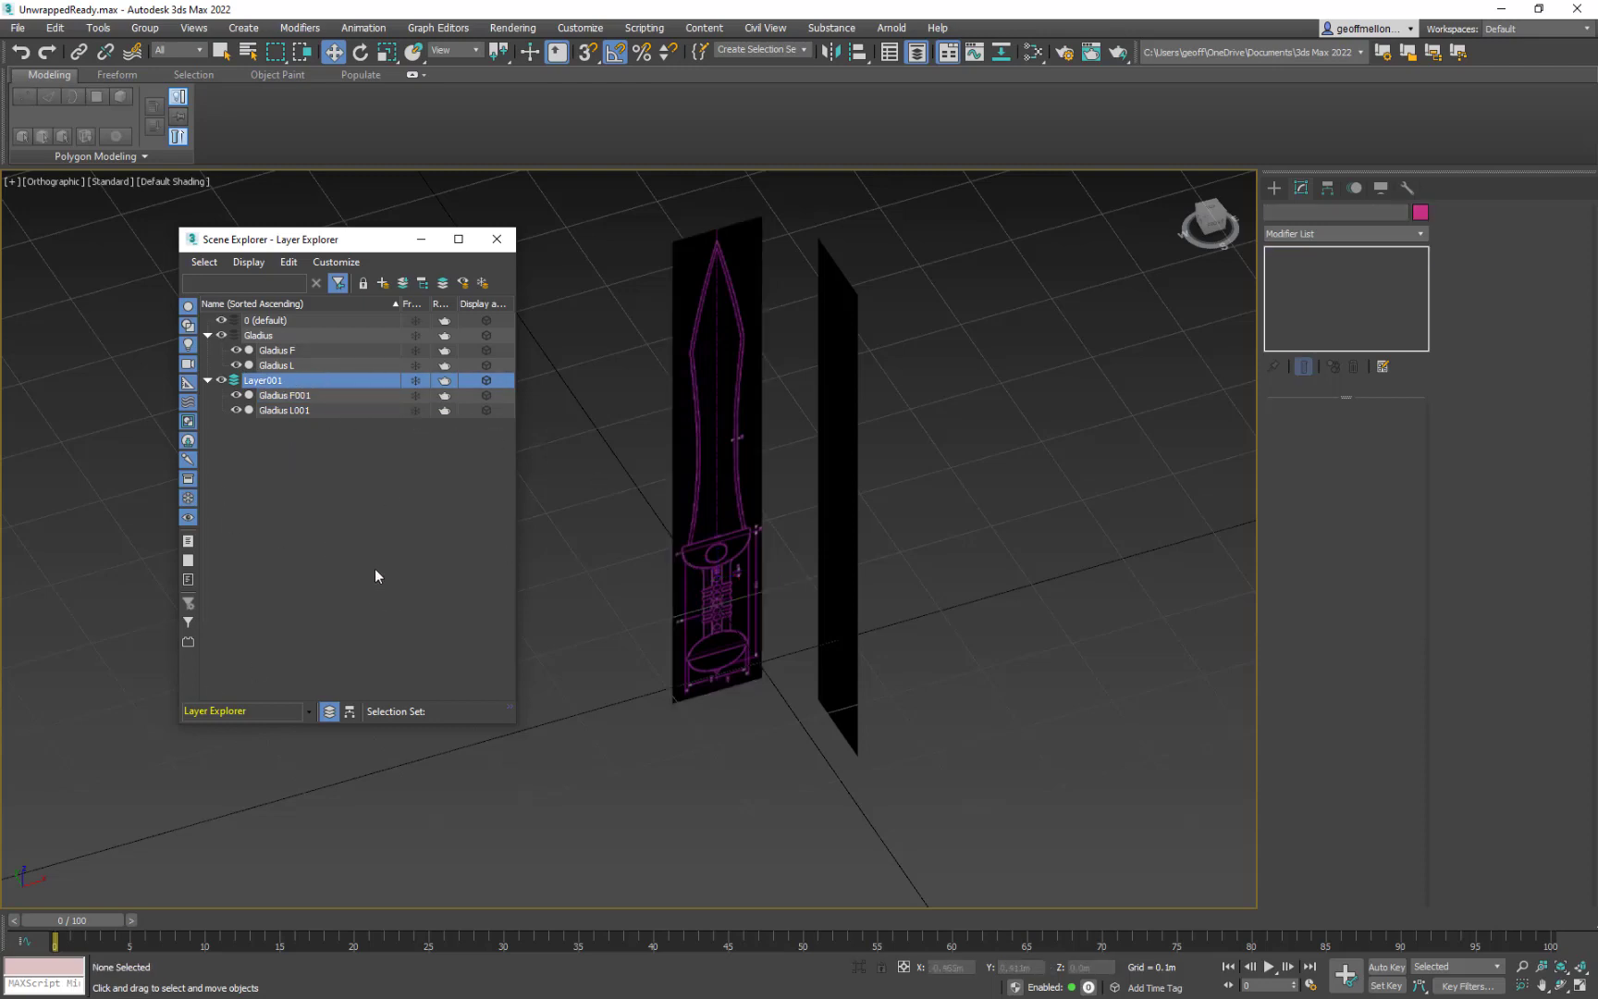
click(296, 379)
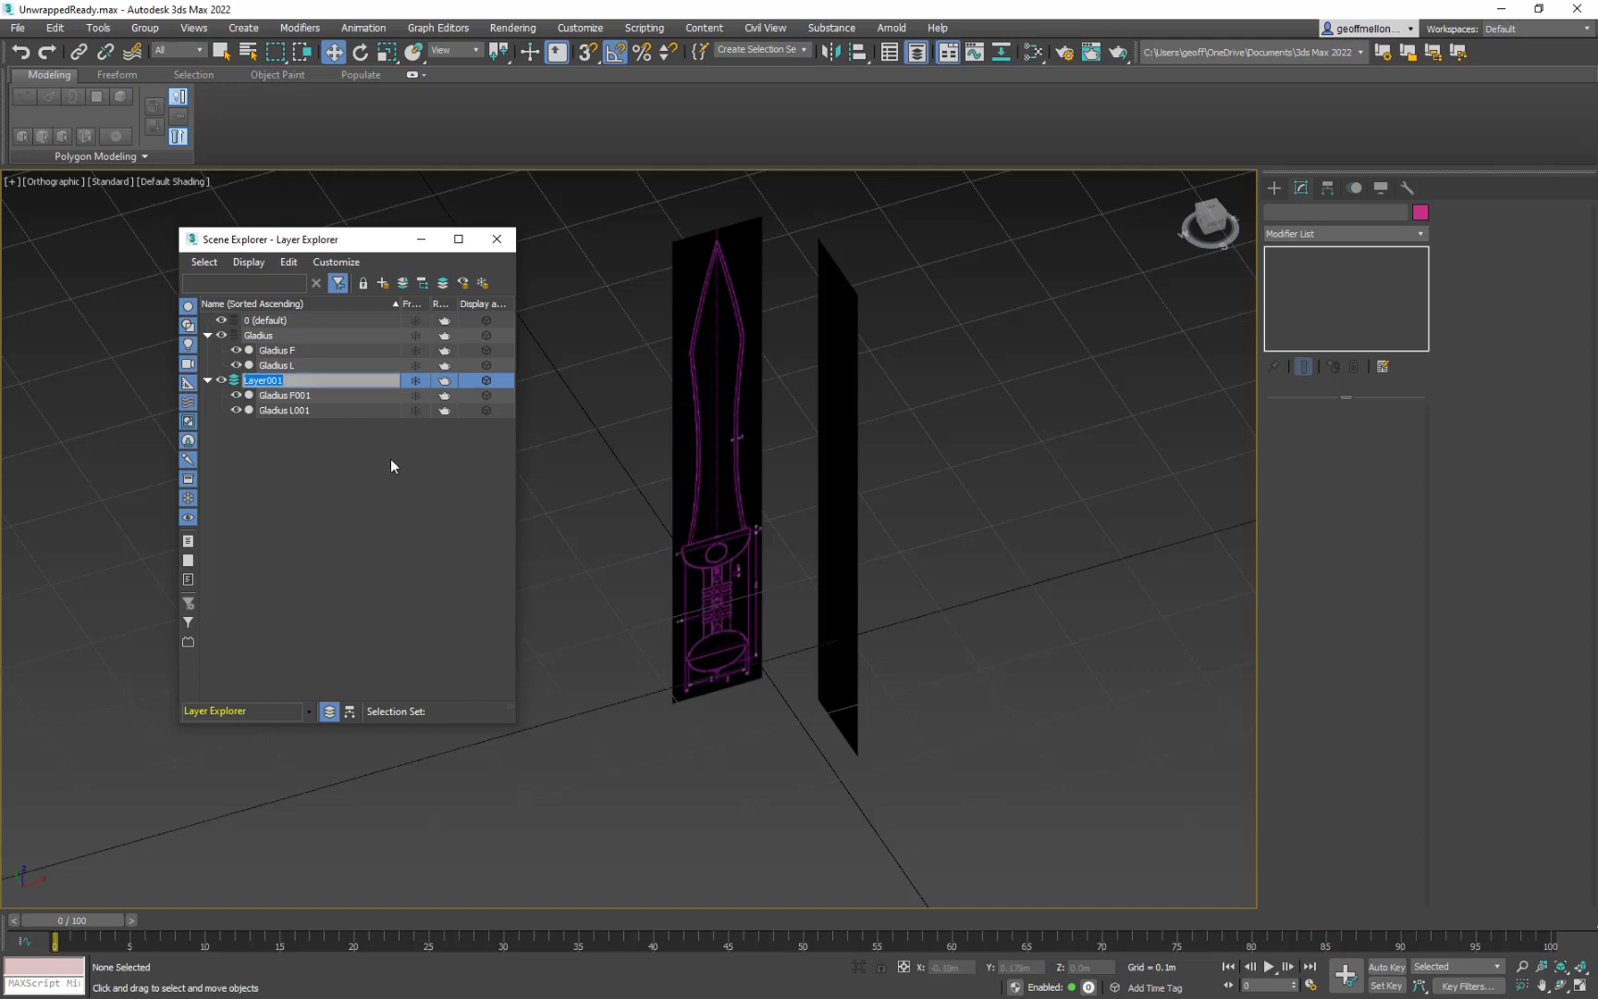
double_click(301, 335)
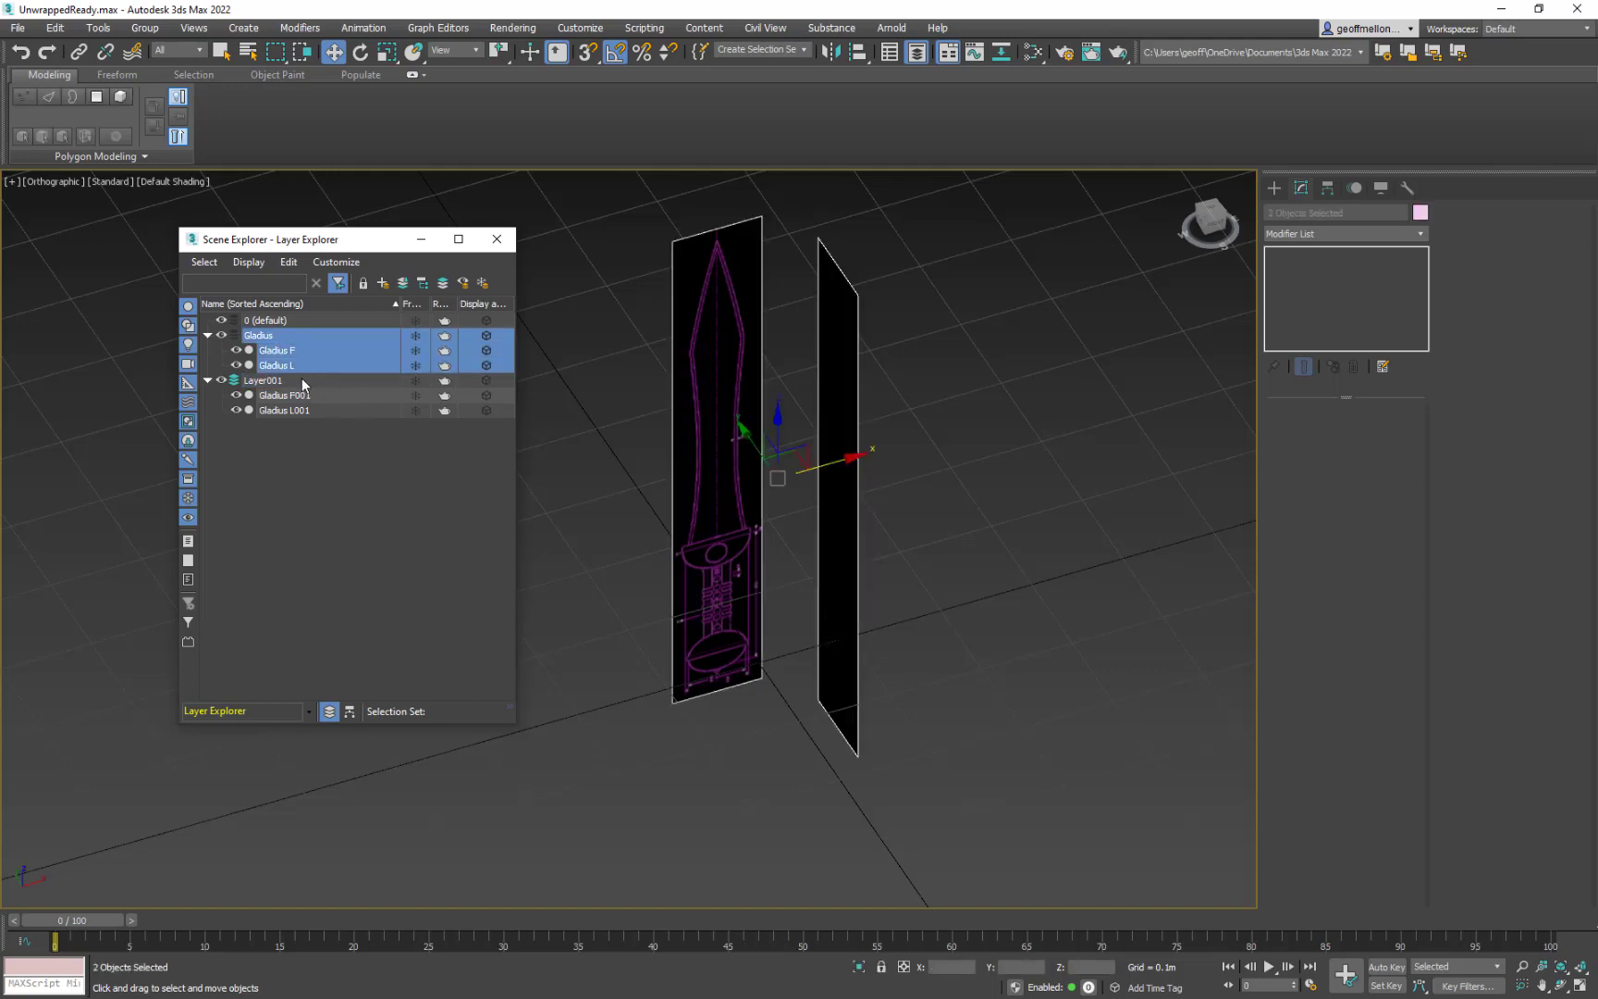
click(301, 379)
click(300, 380)
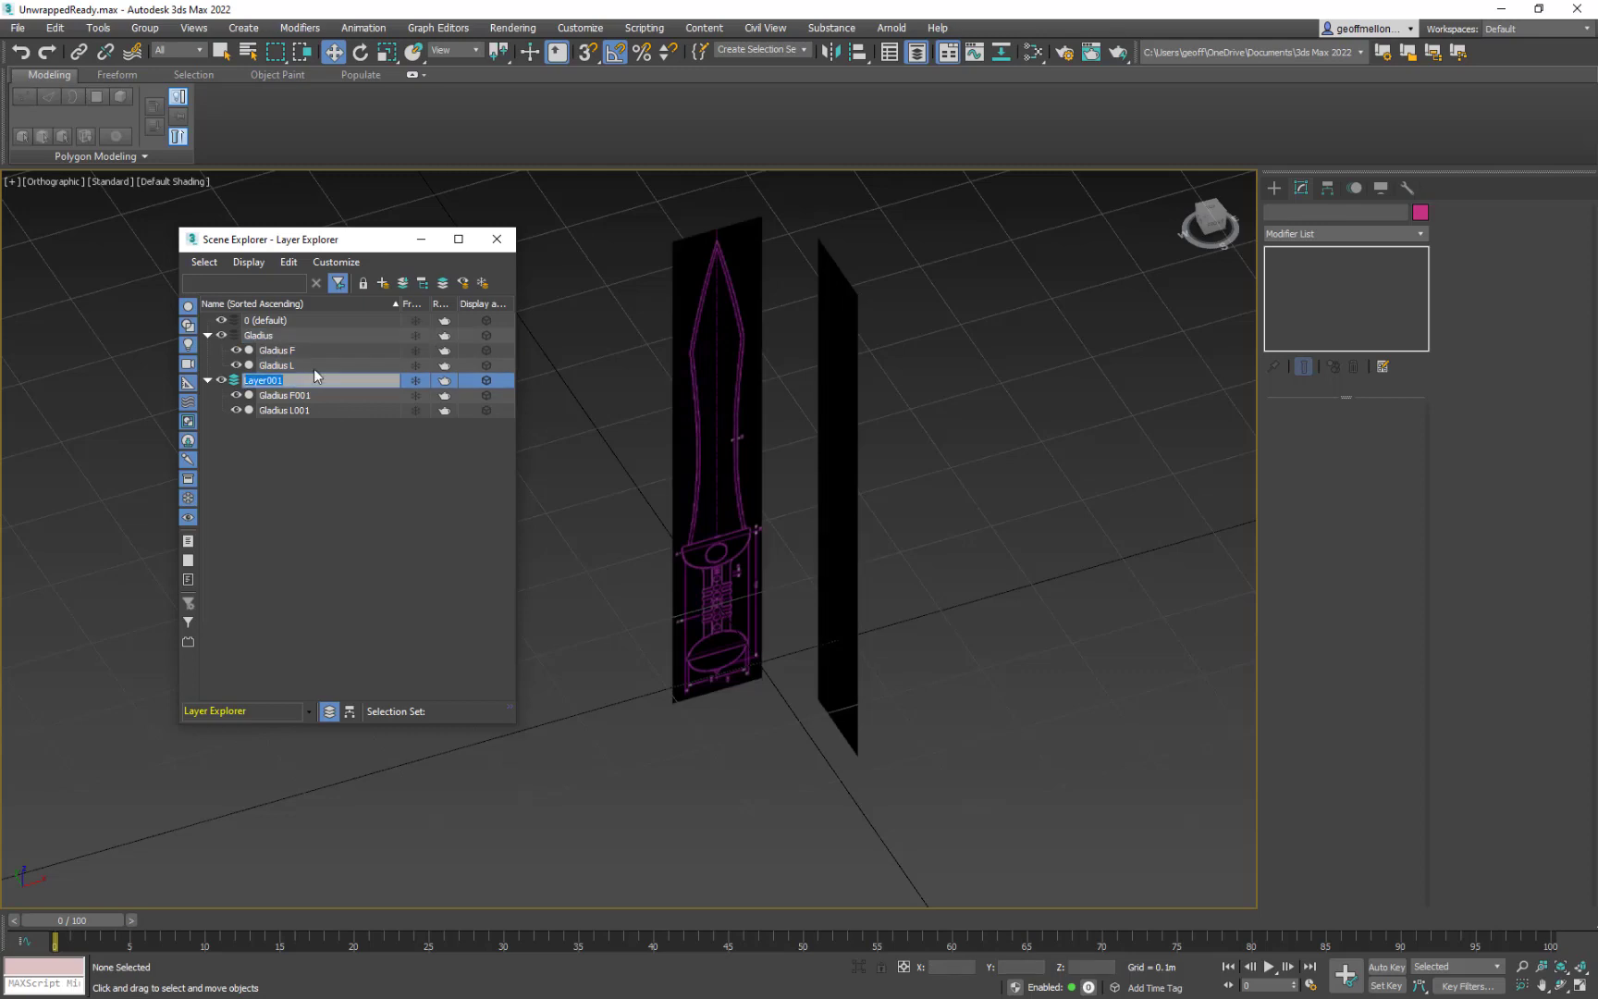
text(Gladius 2)
key(Return)
- Rename Gladius F001 and Gladius L001 to Gladius 2 F and Gladius 2 L
click(313, 395)
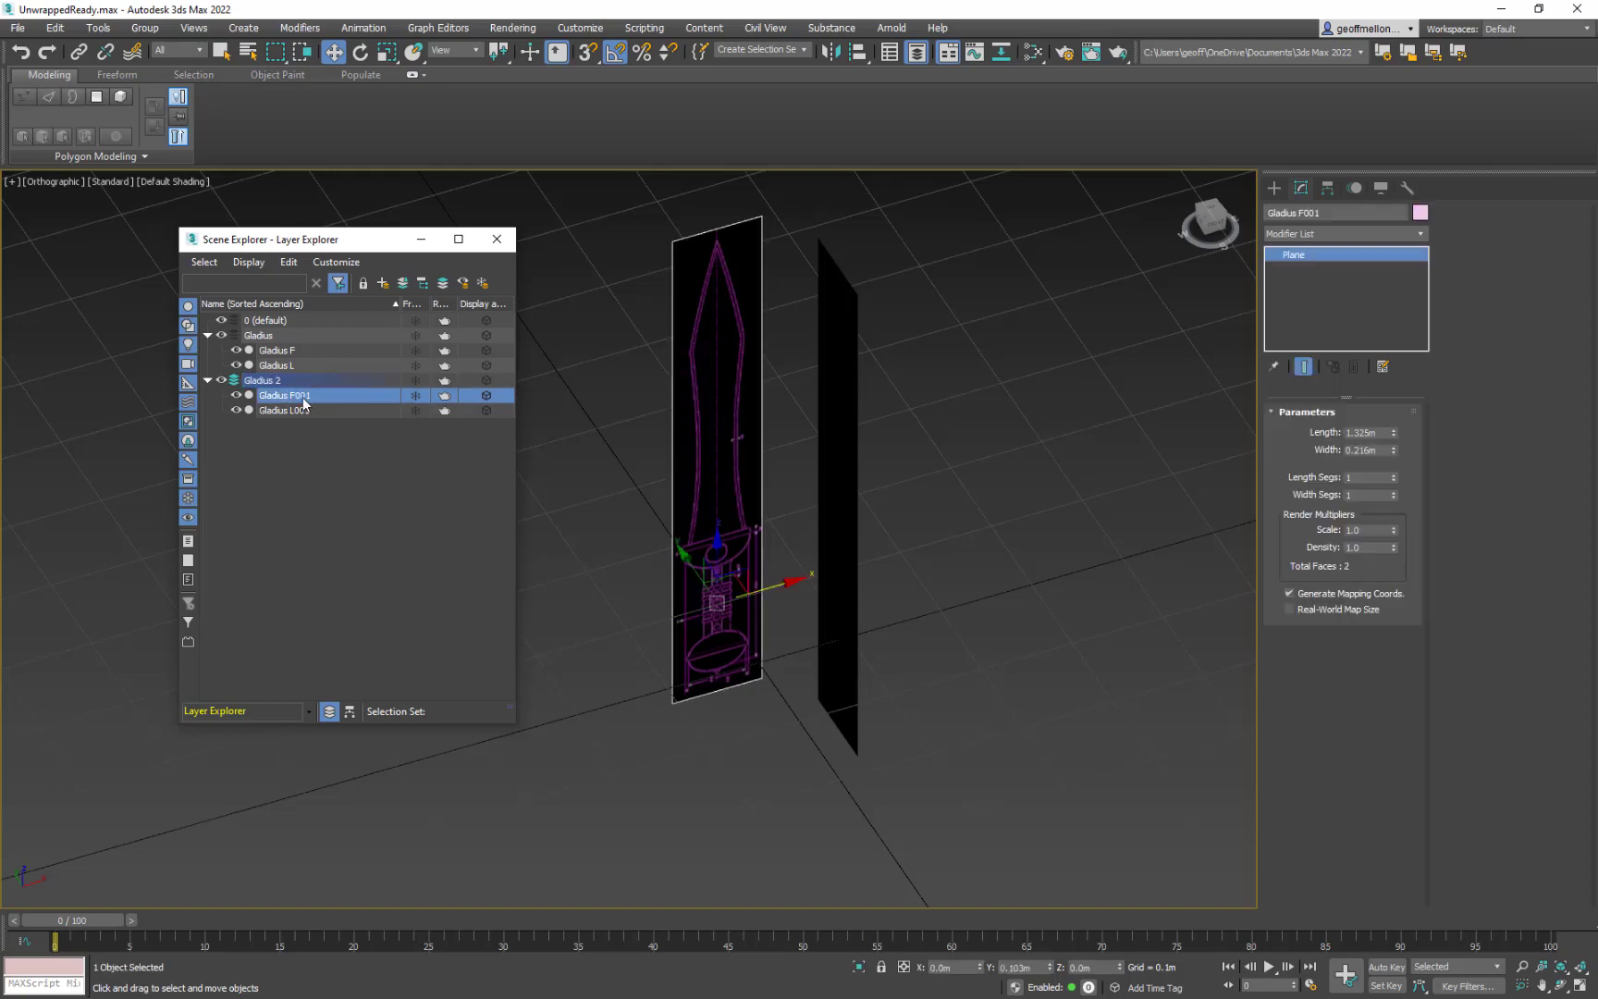
click(314, 396)
key(BackSpace)
key(BackSpace)
key(BackSpace)
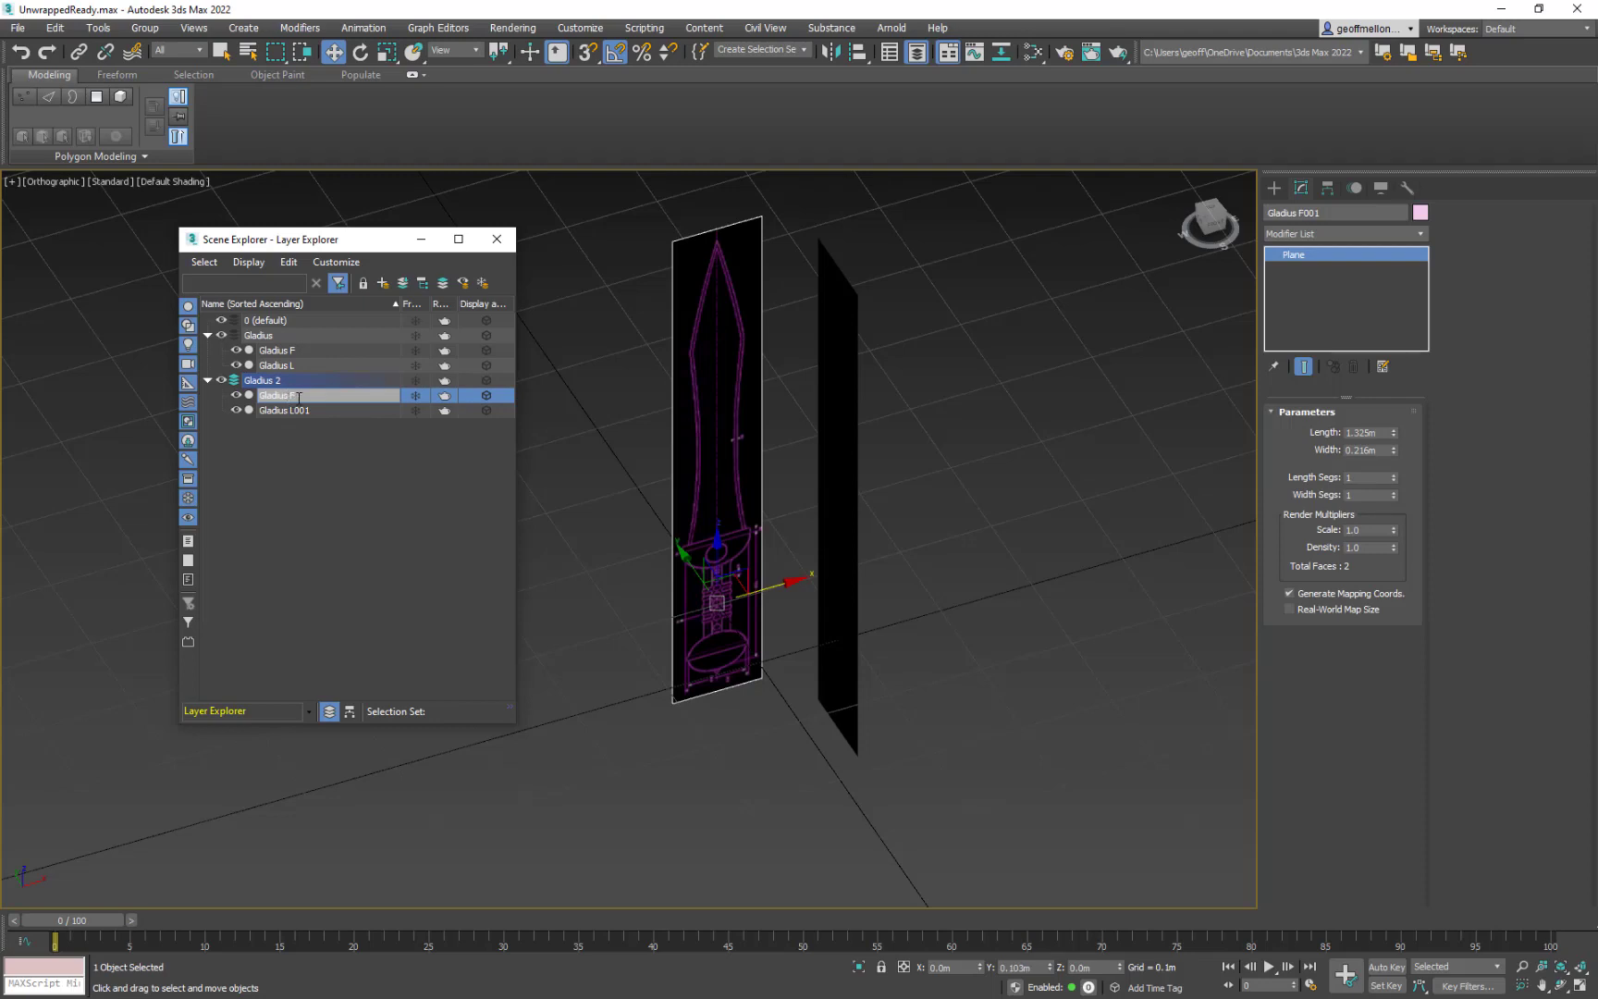
click(289, 410)
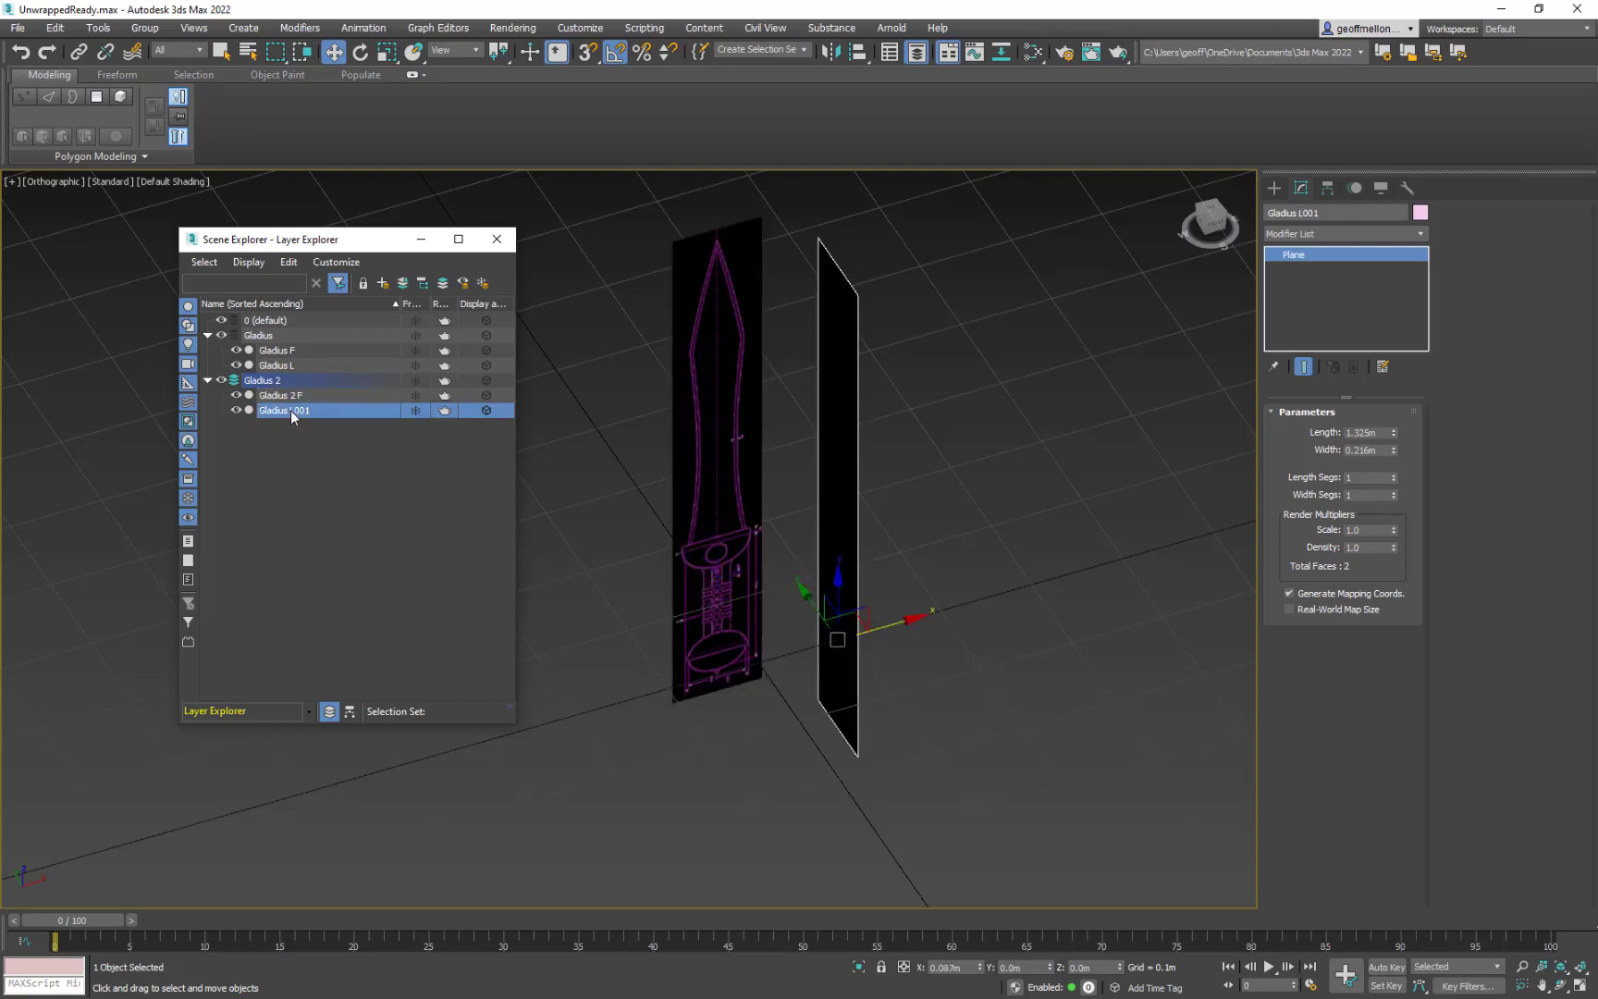
click(291, 409)
text(Gladius 2 L)
key(Return)
alt+middle_drag(963, 500, 970, 436)
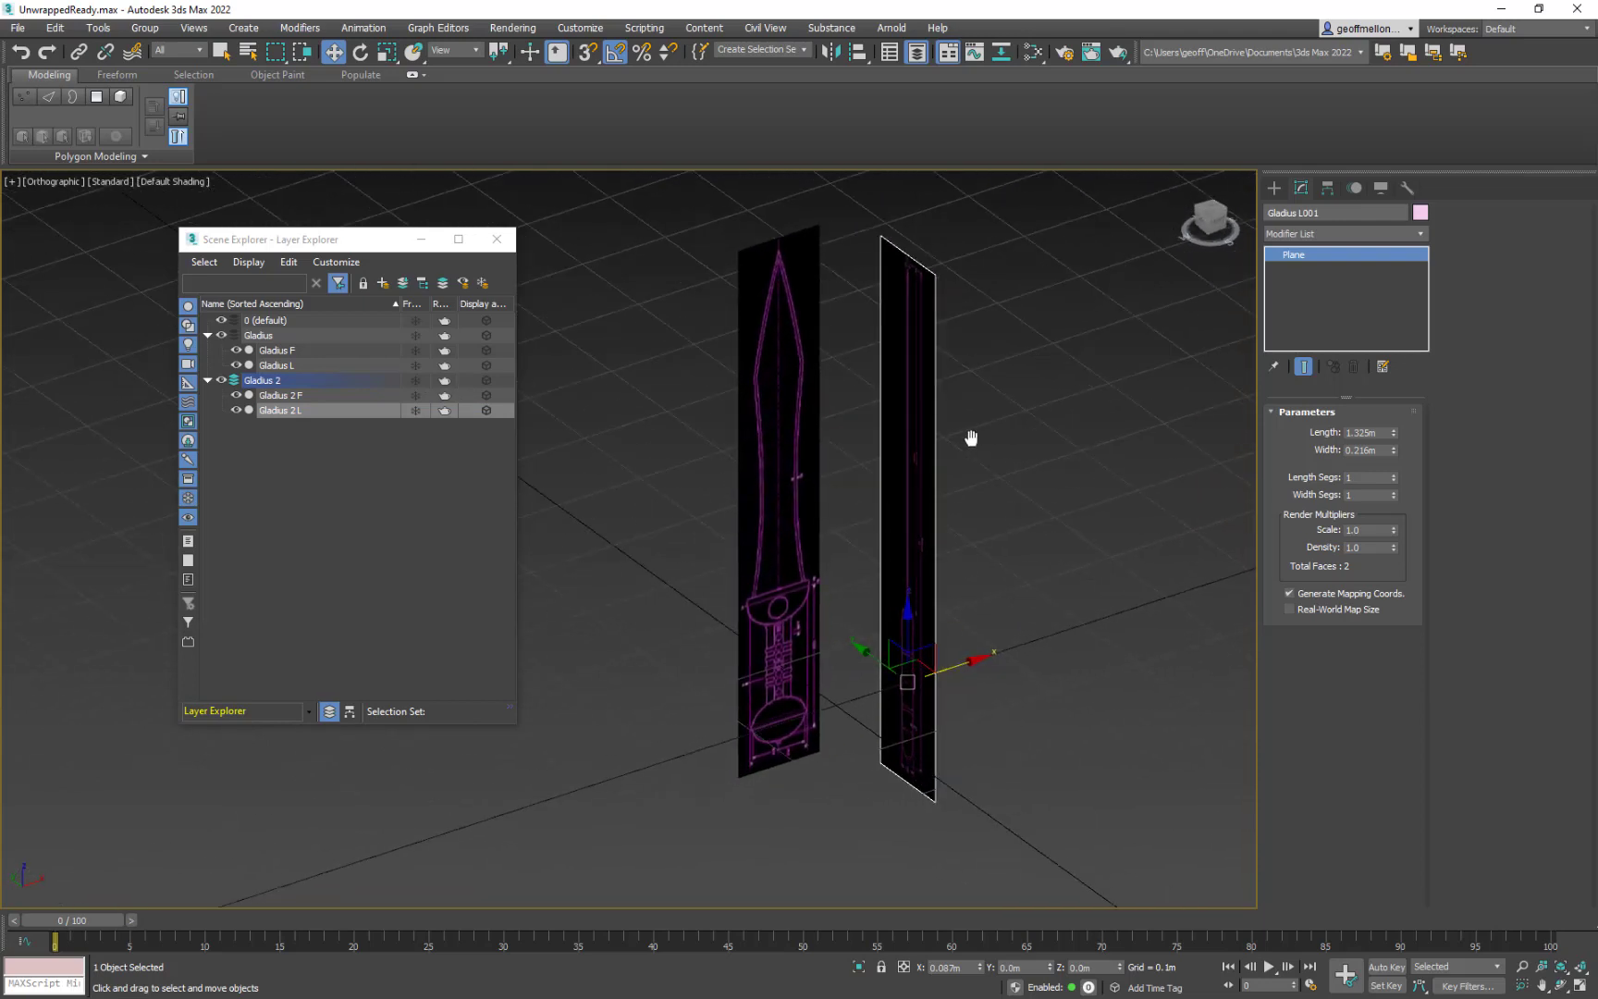
- Hide and collapse the original Gladius layer and pan the view left
click(222, 335)
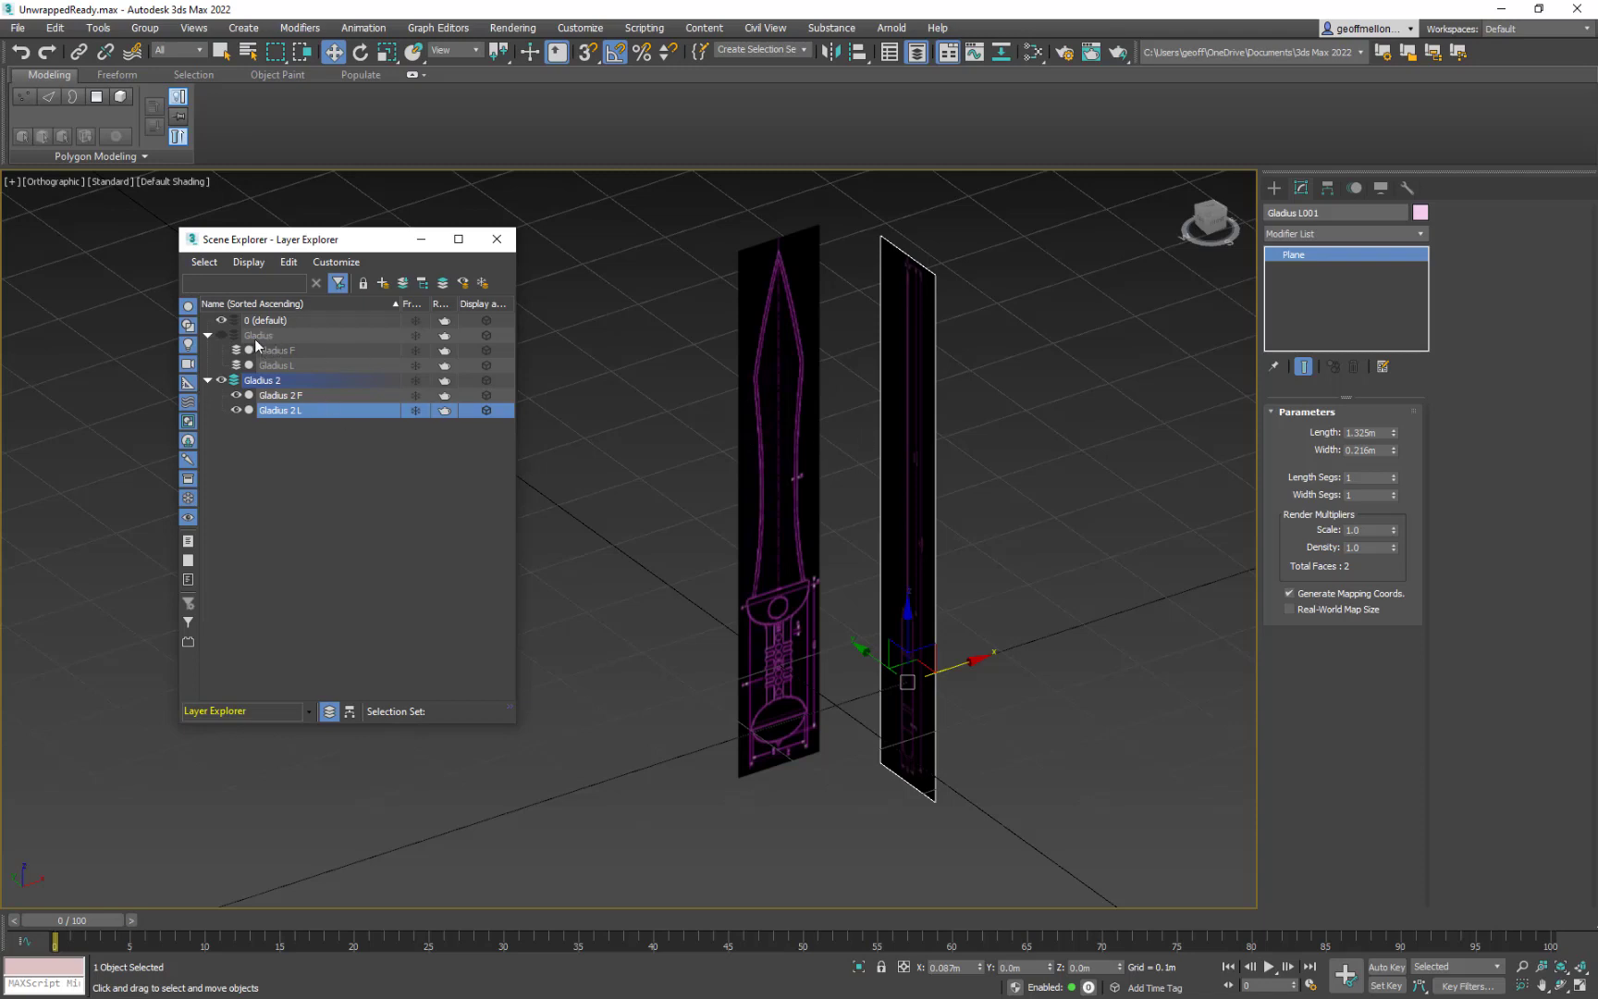
click(209, 336)
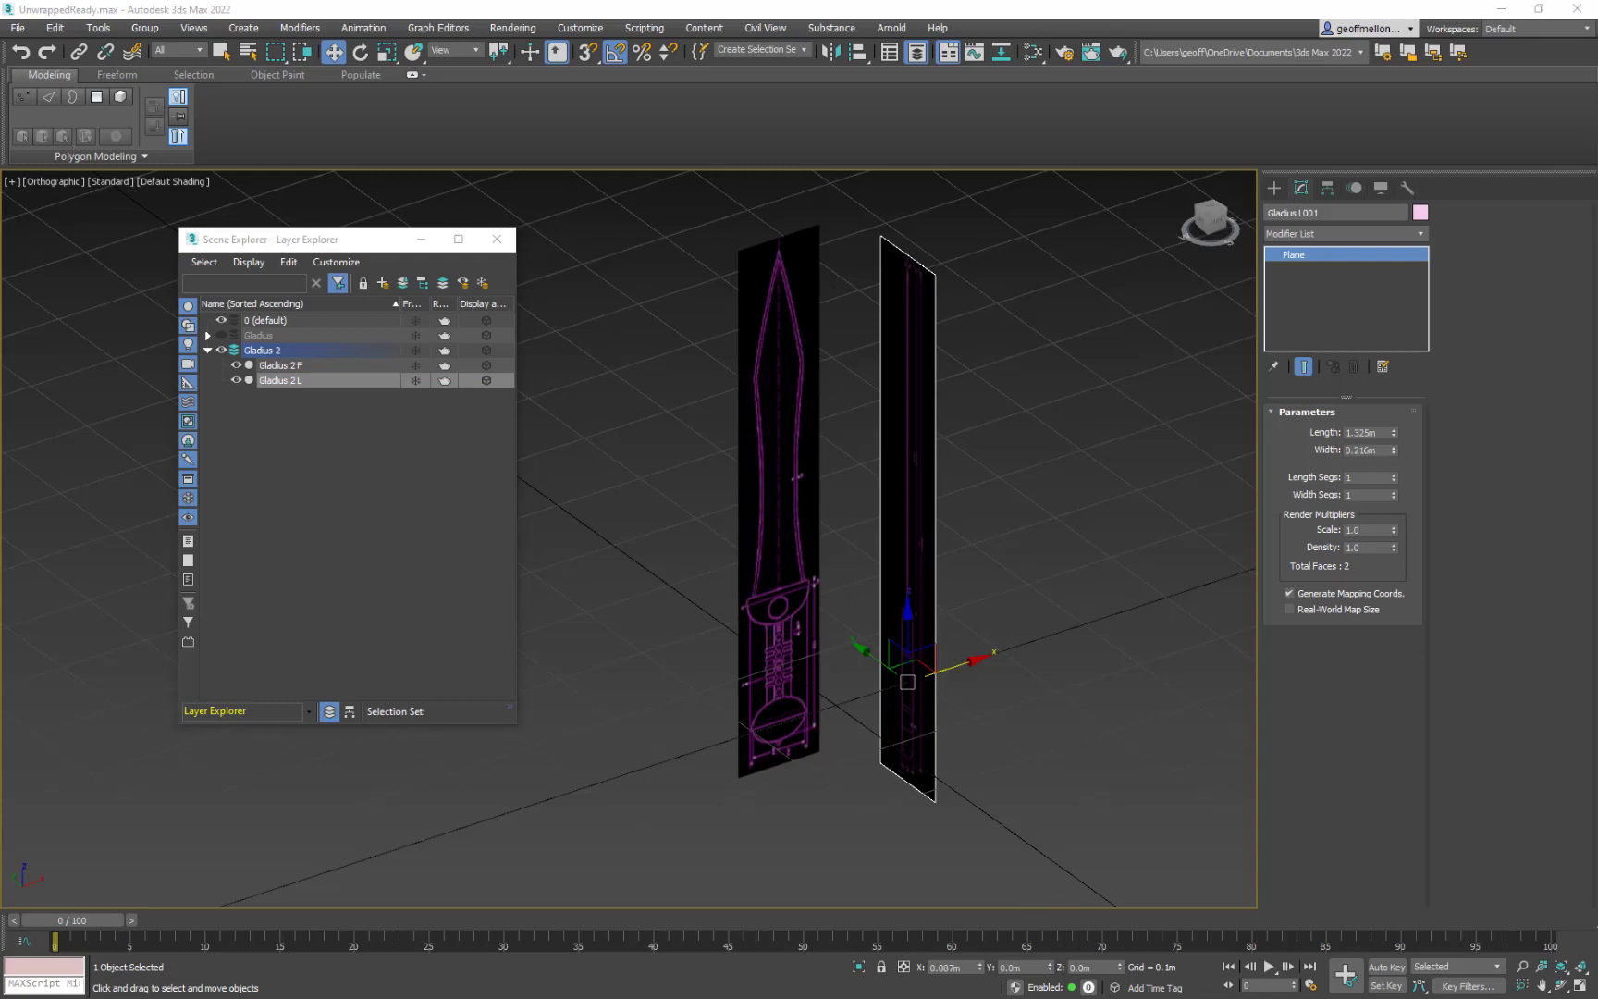
key(alt+Tab)
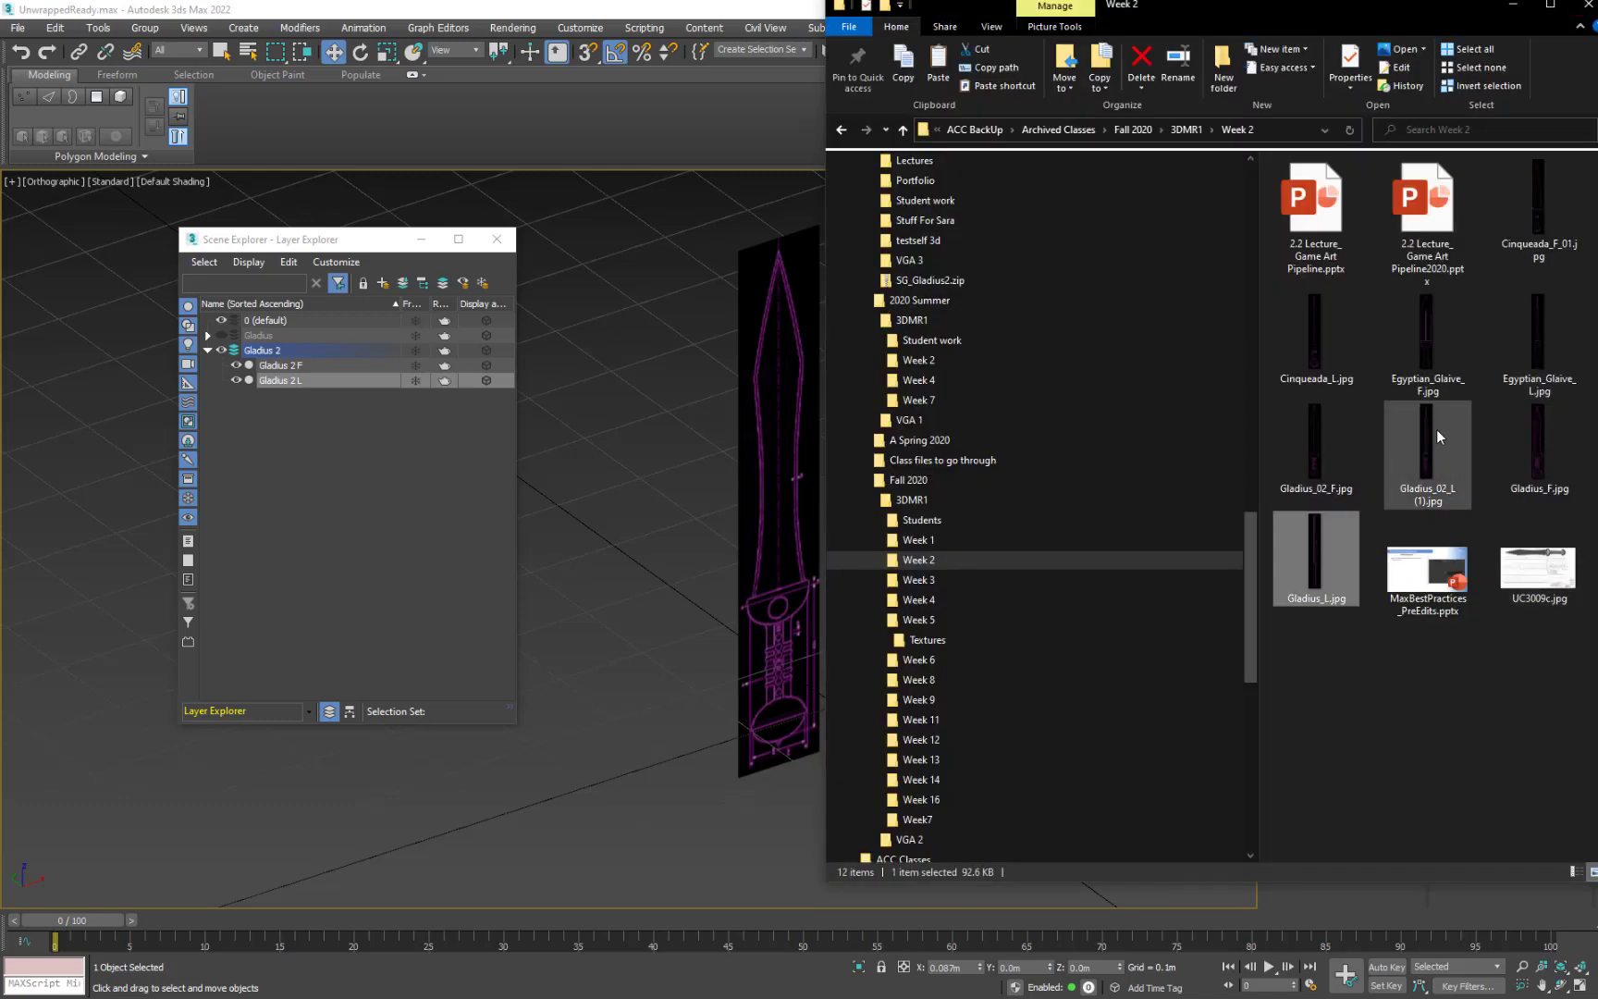
drag(1435, 429, 699, 399)
middle_drag(699, 400, 590, 402)
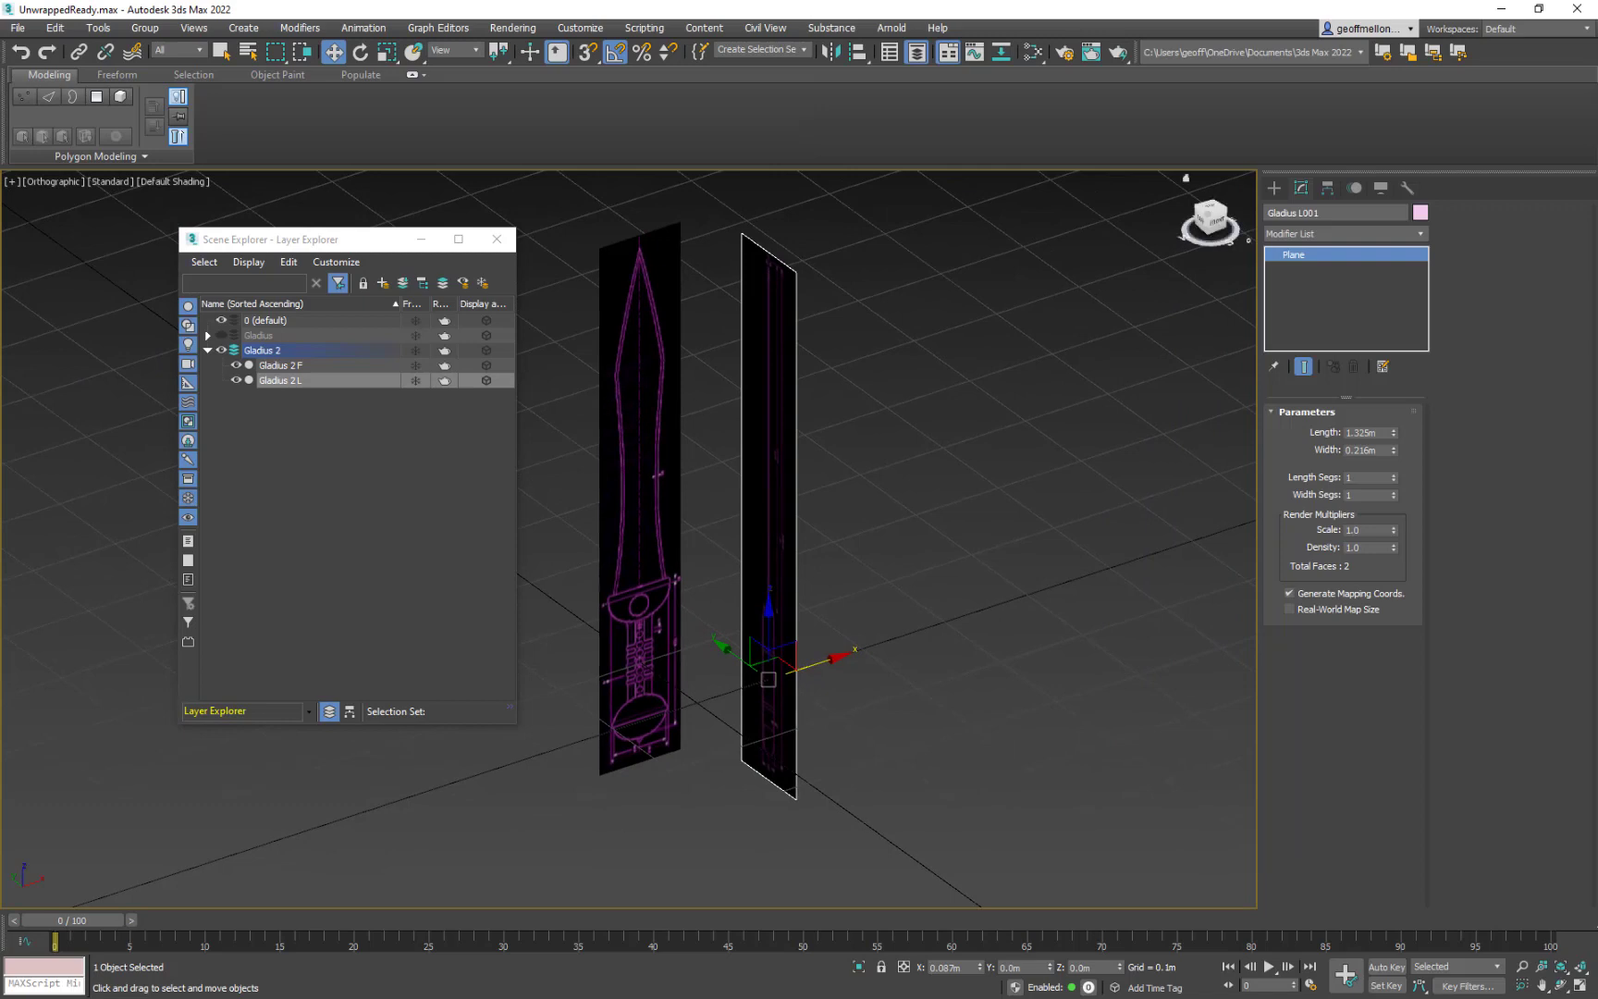
key(alt+Tab)
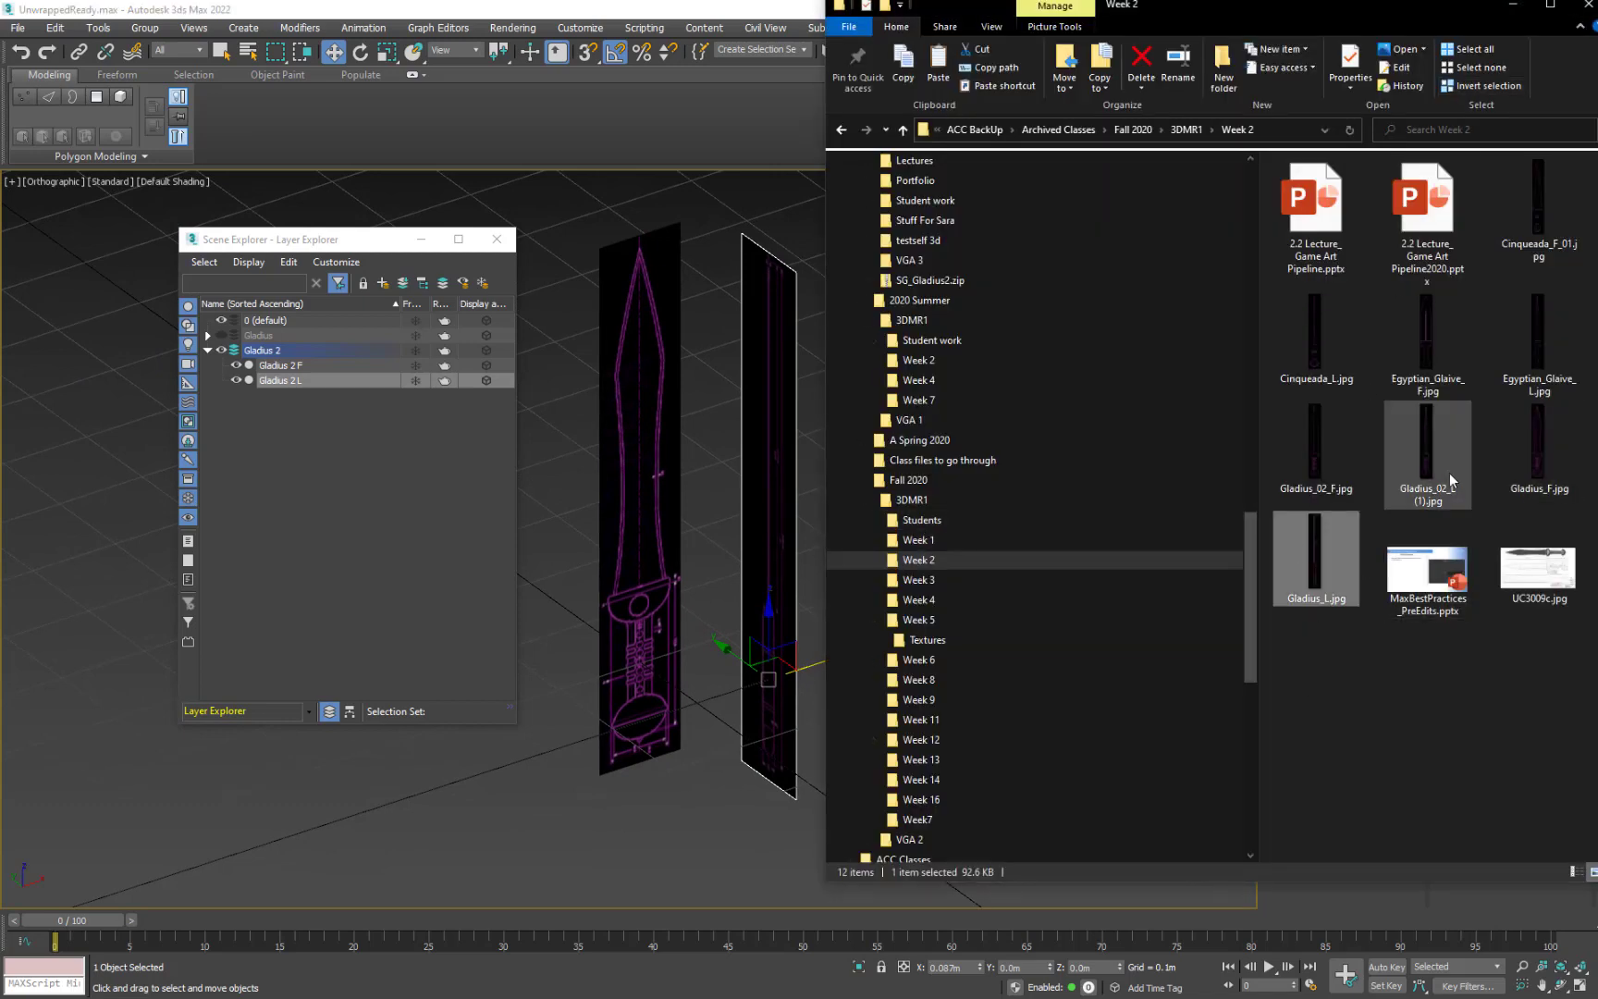
- Apply Gladius_02_L (1).jpg to the right plane and Gladius_02_F.jpg to the left plane
click(1315, 449)
click(1417, 452)
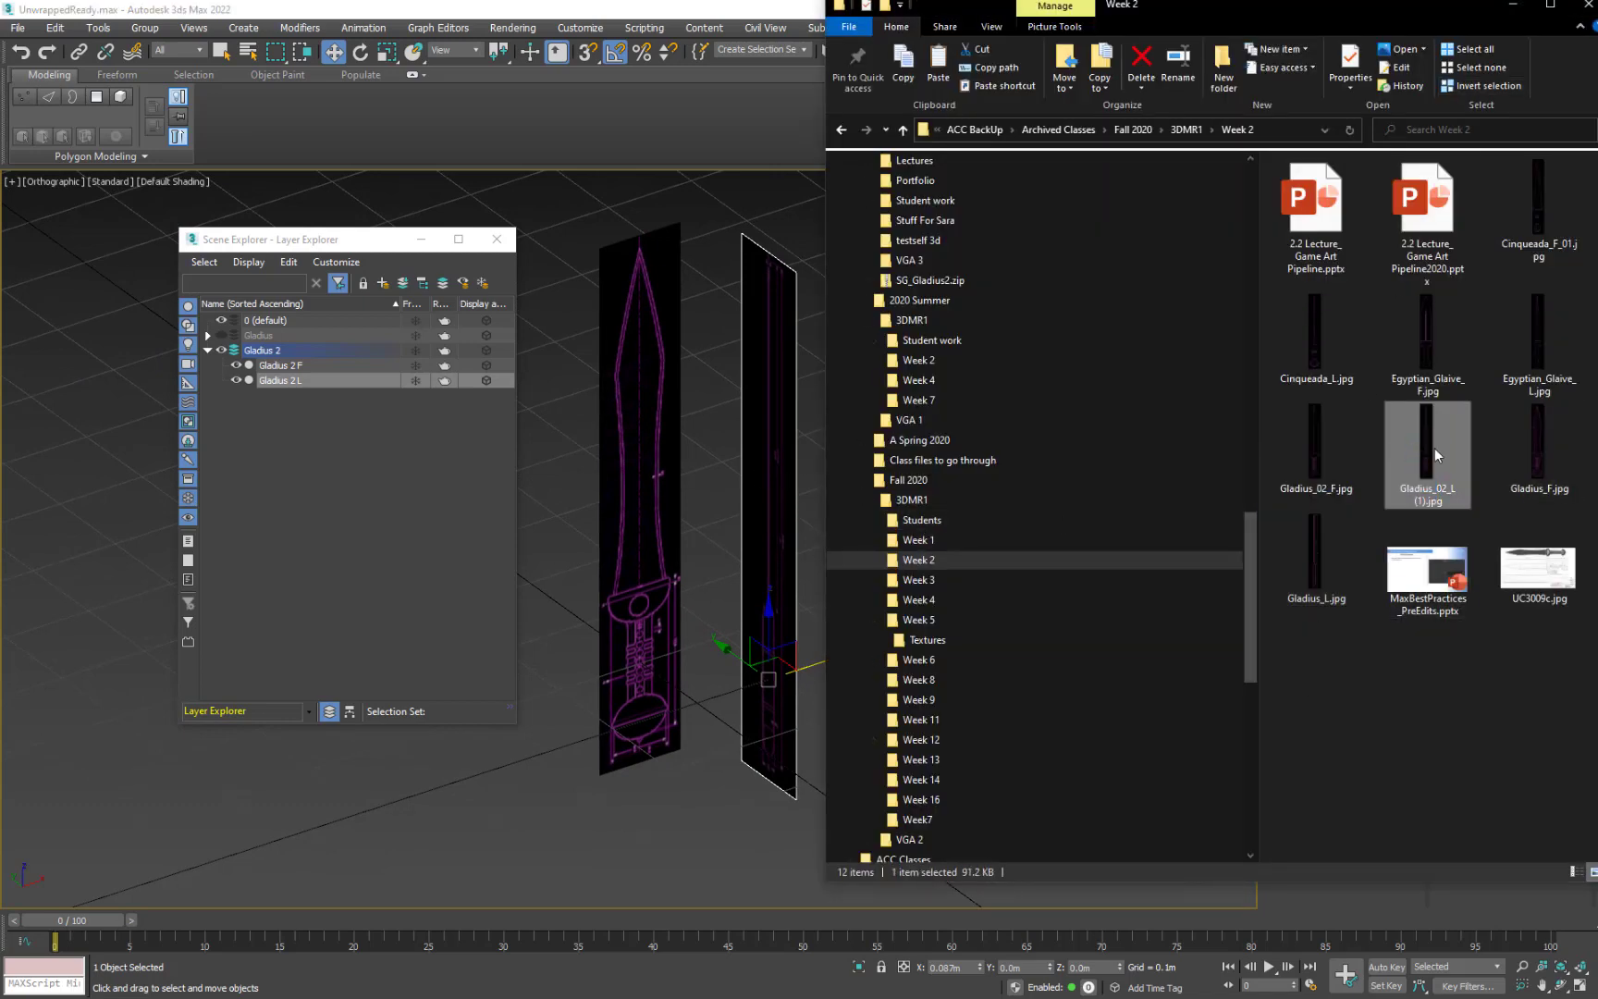
drag(1434, 449, 782, 470)
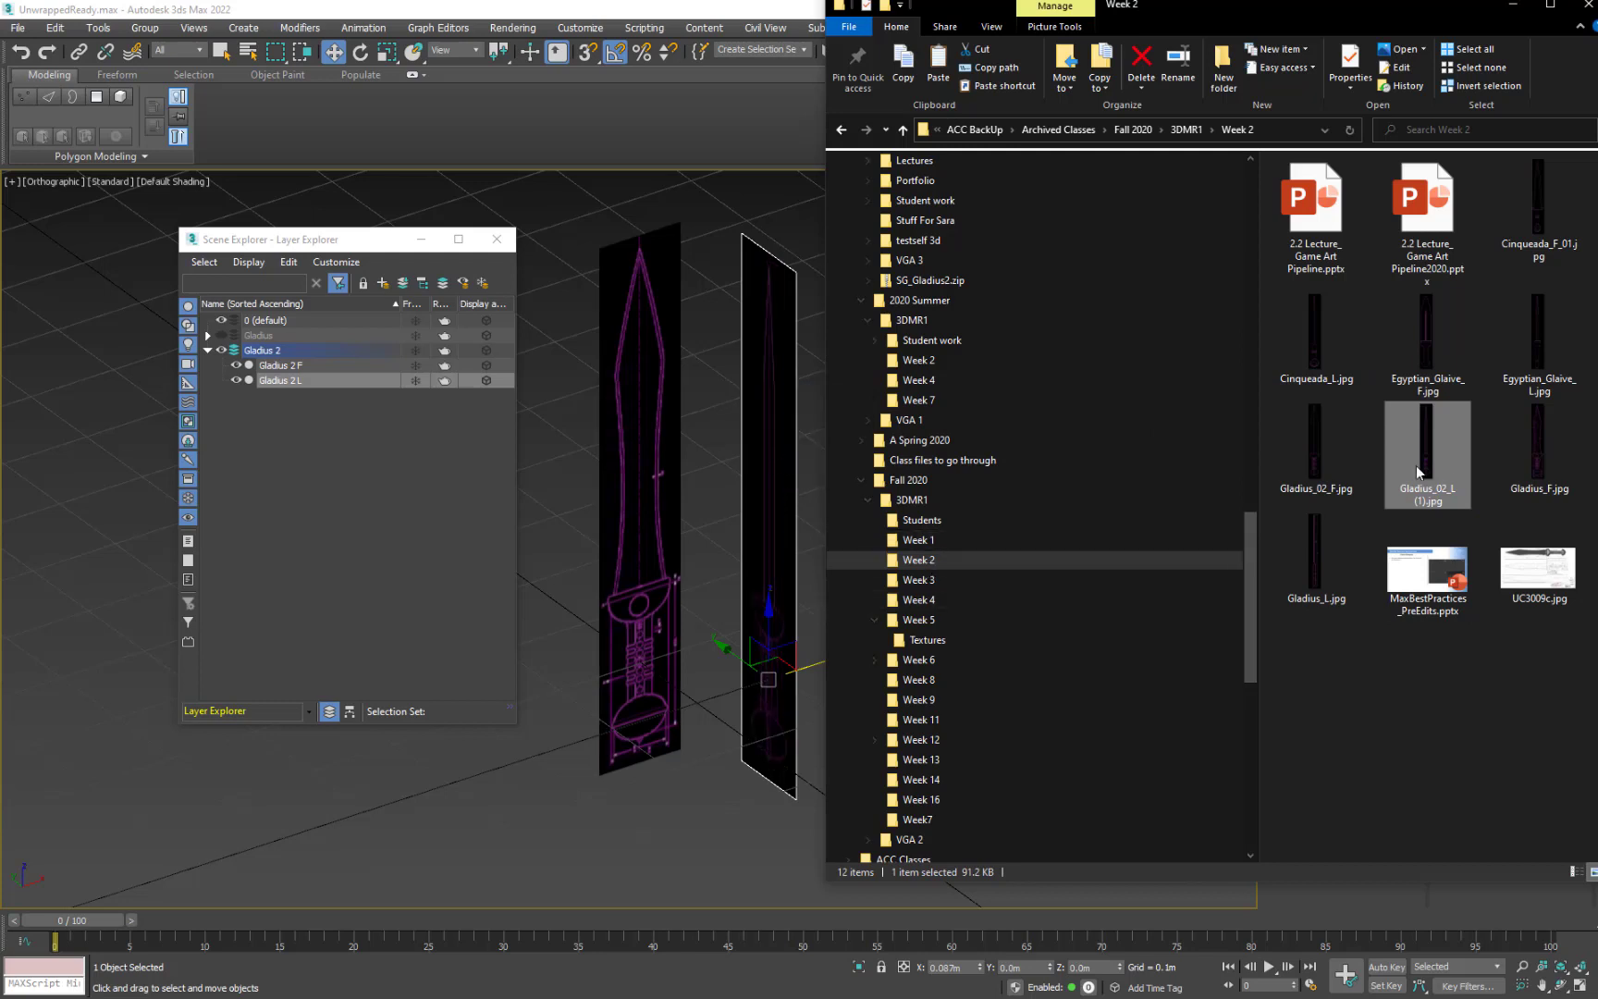
click(1330, 450)
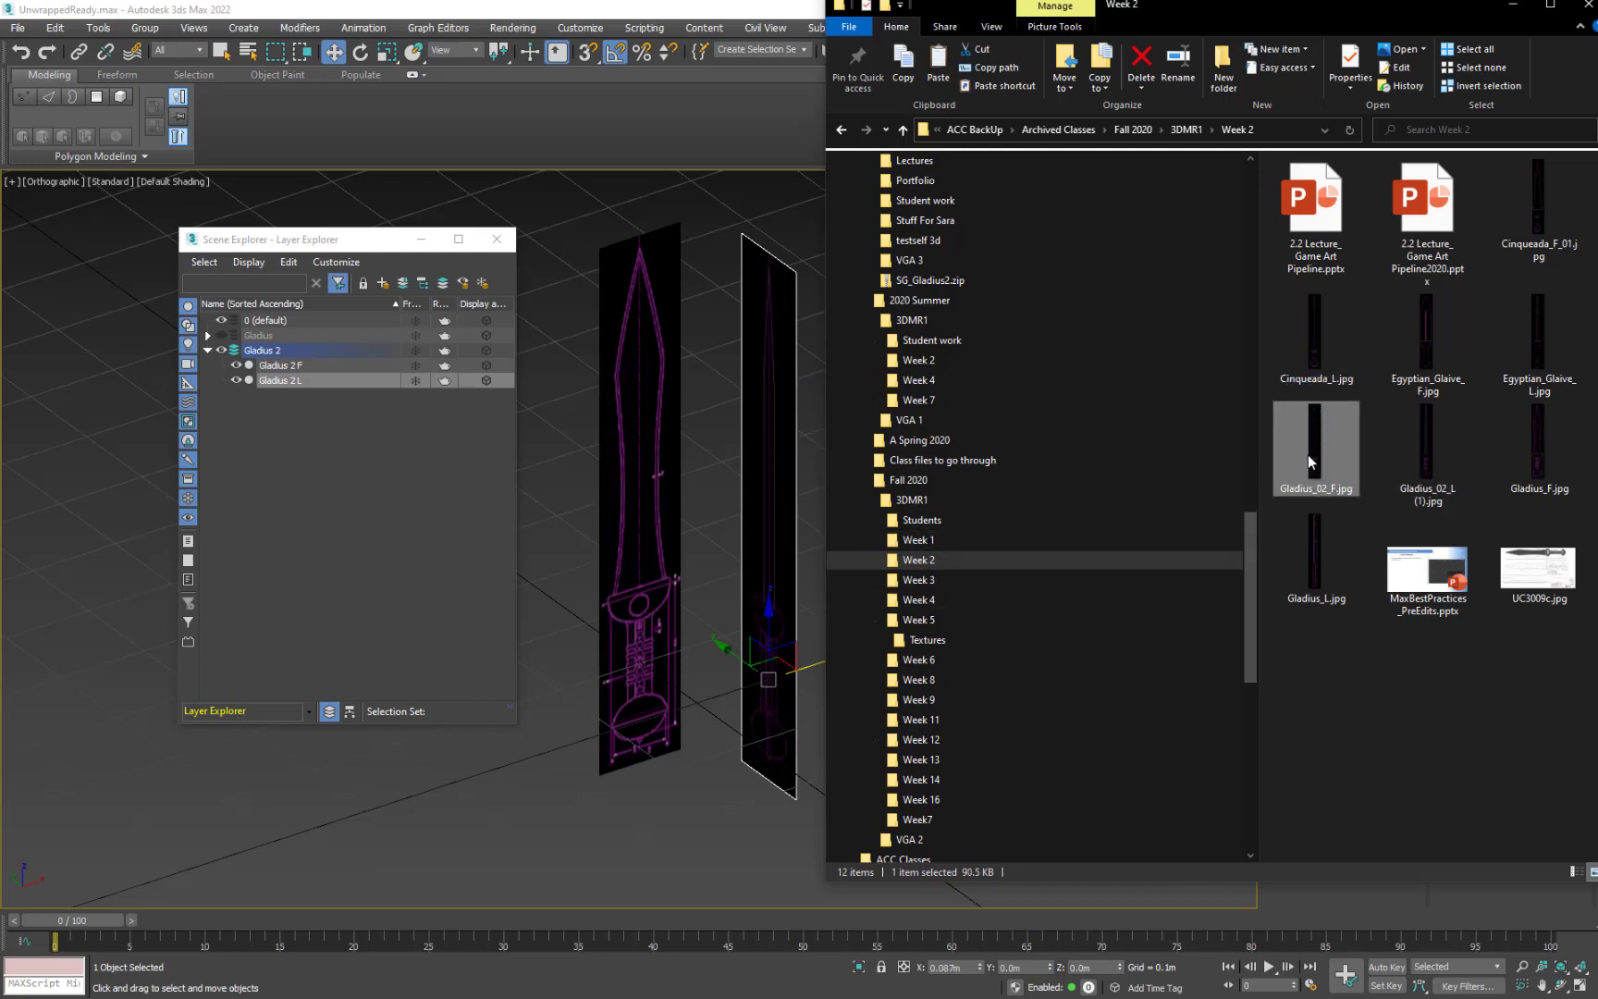
drag(1299, 453, 653, 459)
click(713, 428)
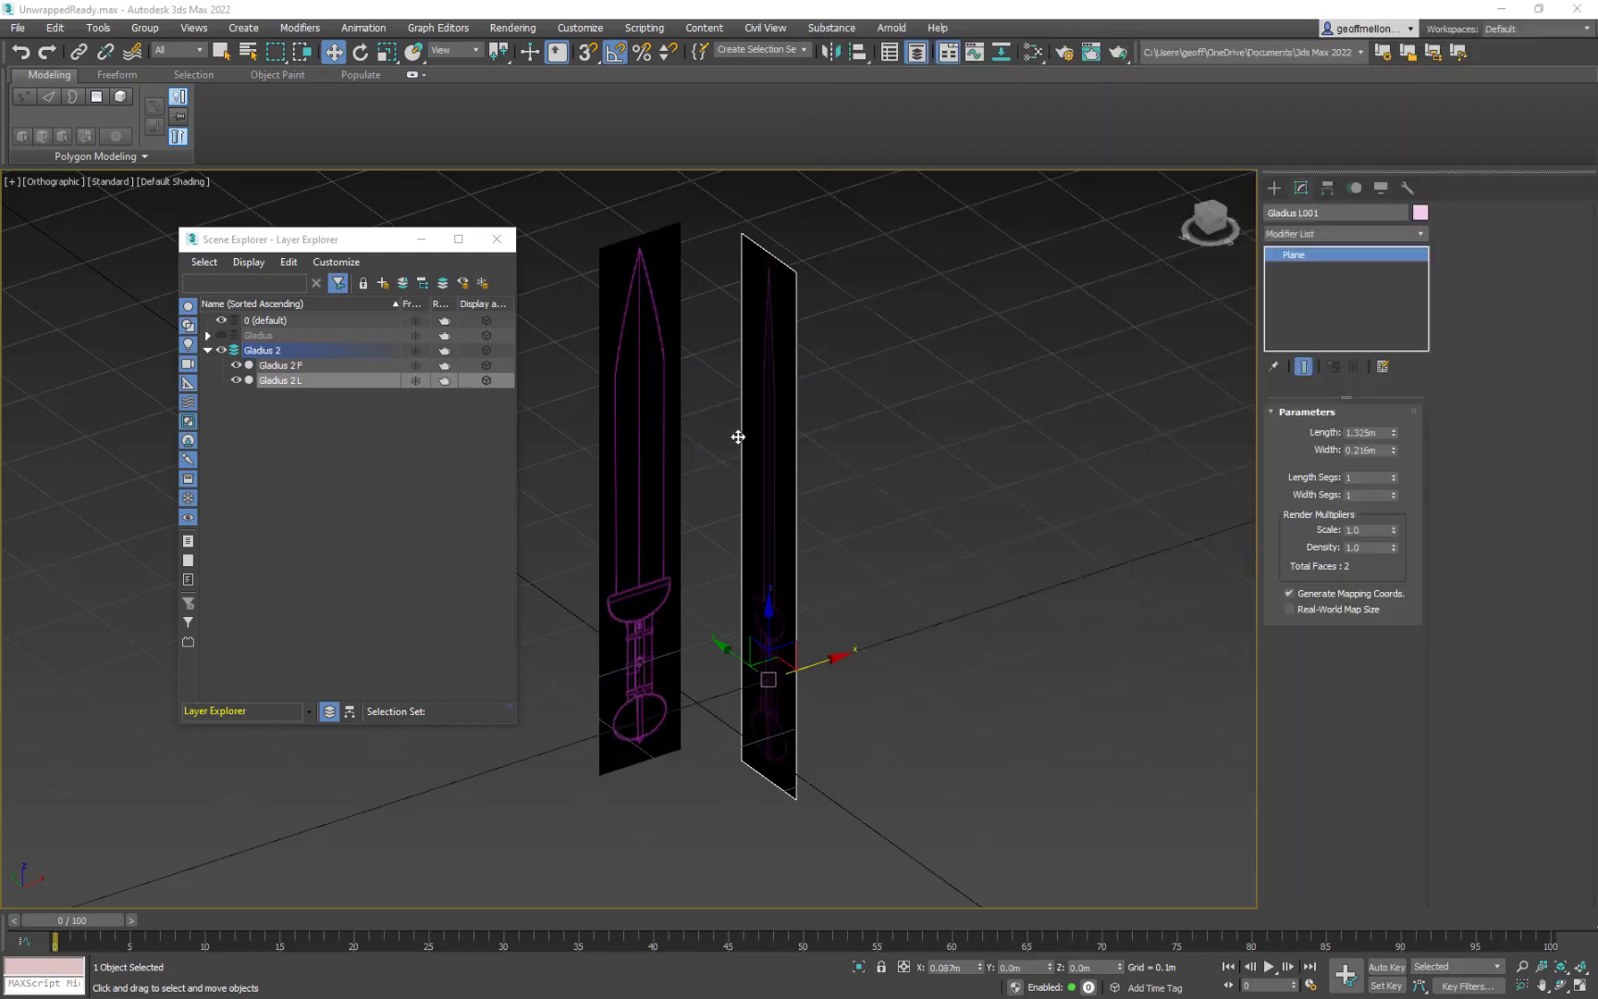
middle_drag(713, 428, 692, 482)
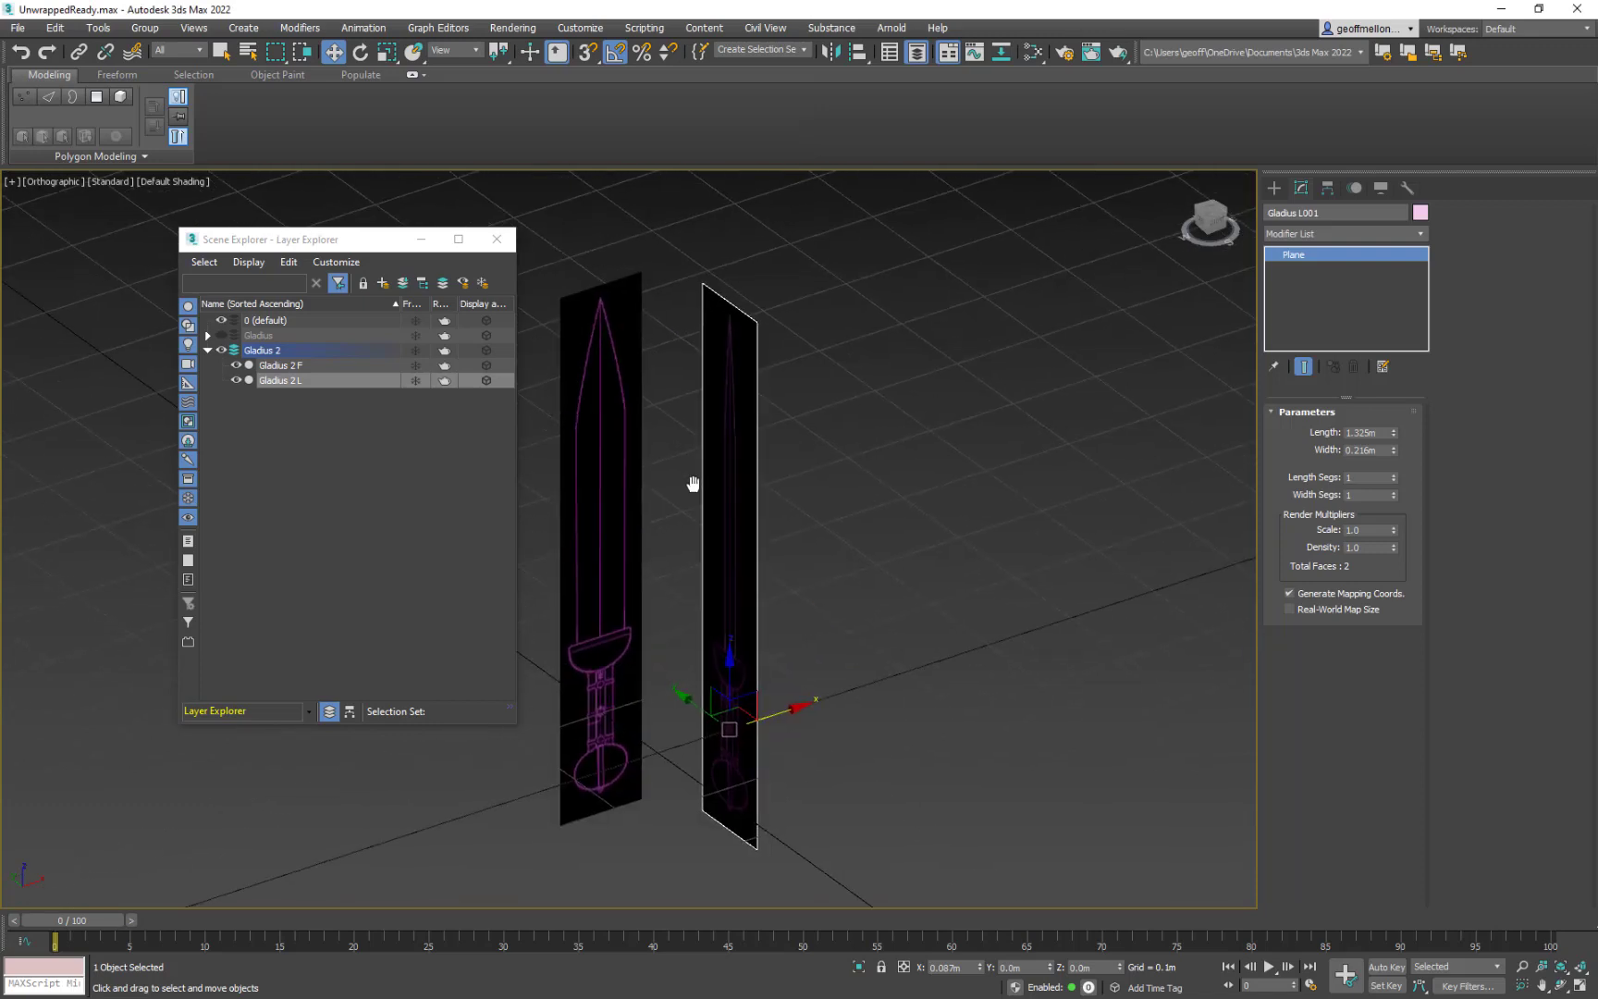
- Copy Gladius 2 F and Gladius 2 L and move the clones into a new Layer001
click(274, 367)
ctrl+click(301, 383)
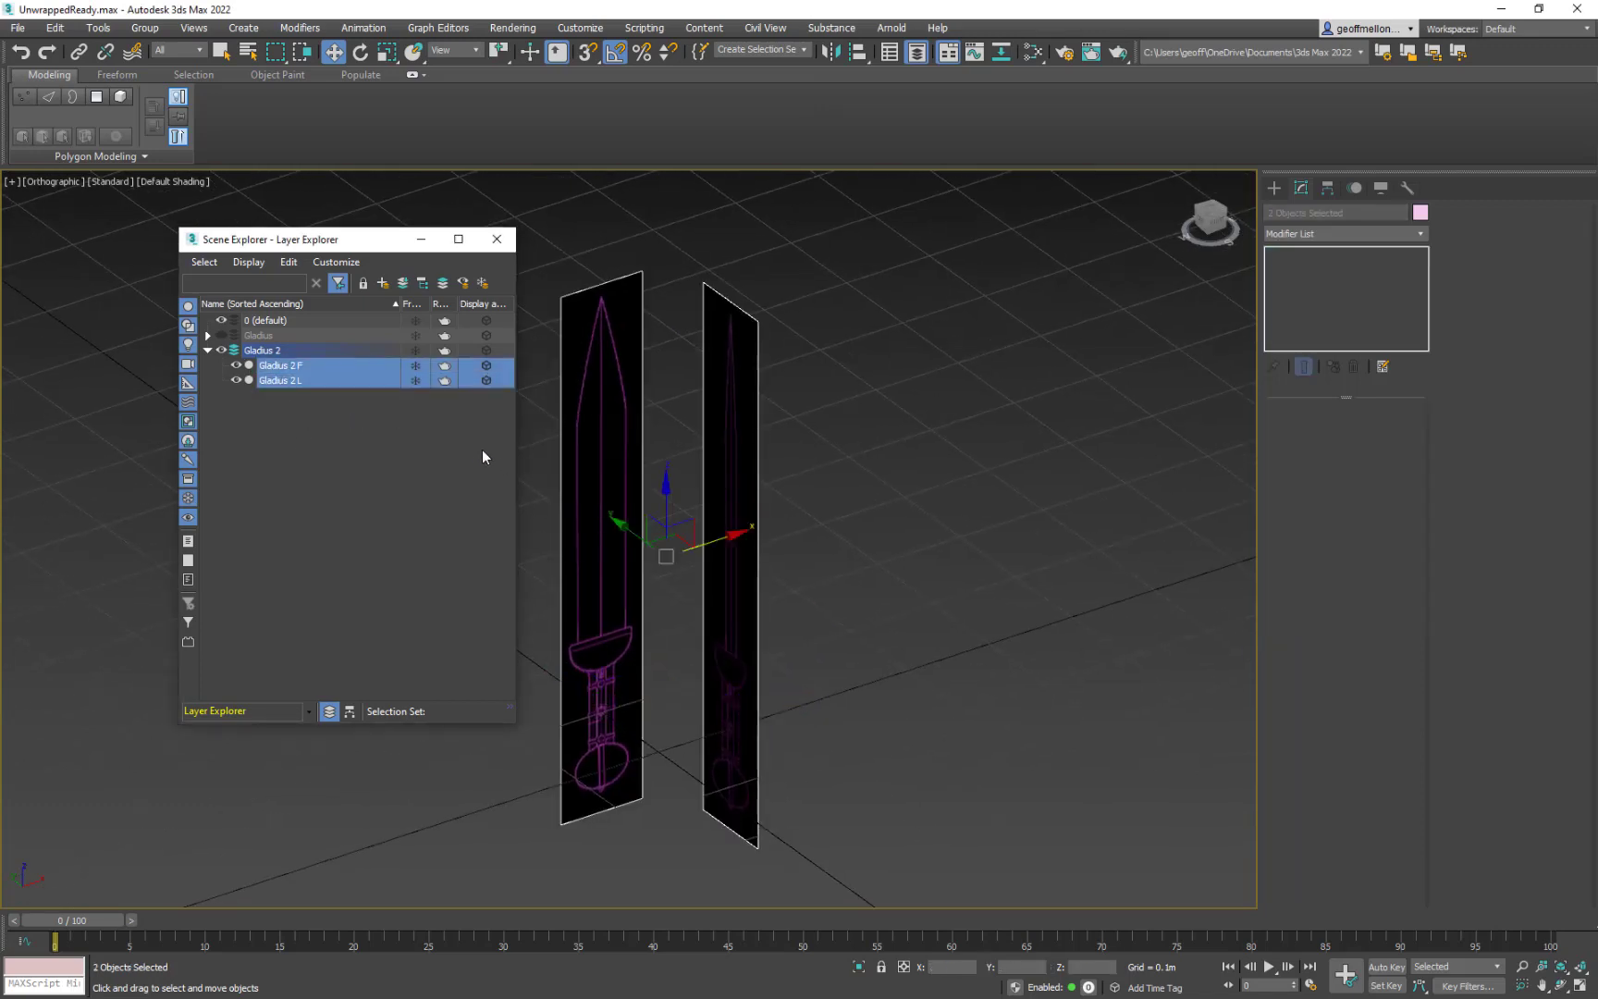
key(ctrl+v)
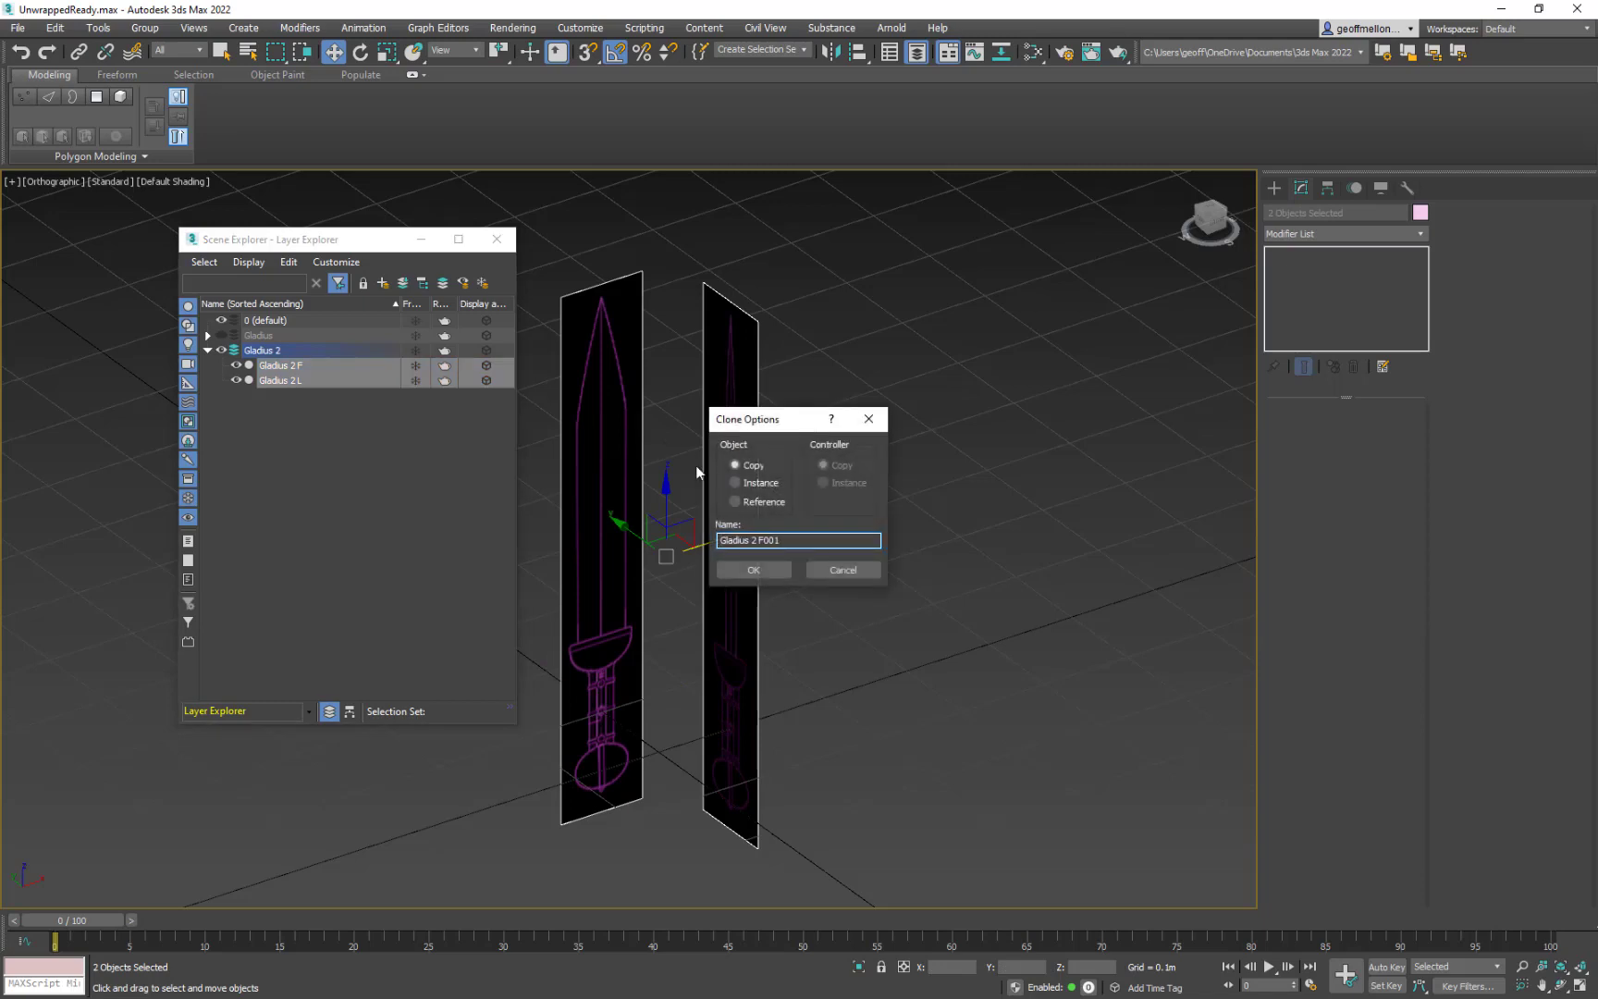
click(778, 571)
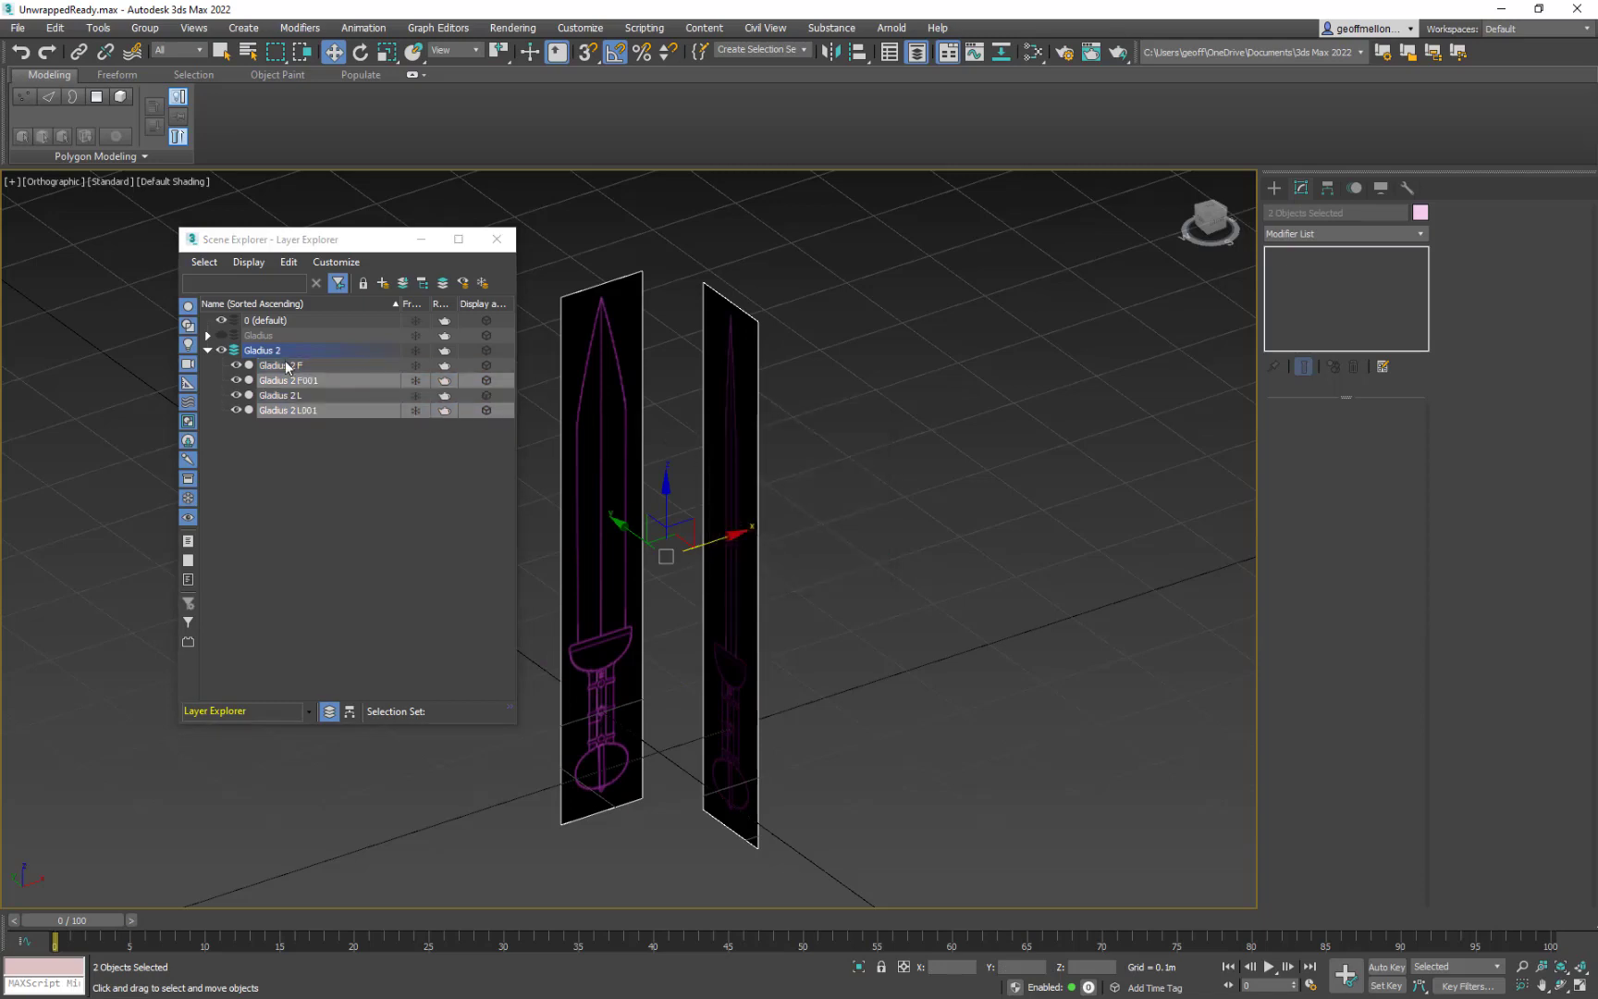
click(378, 283)
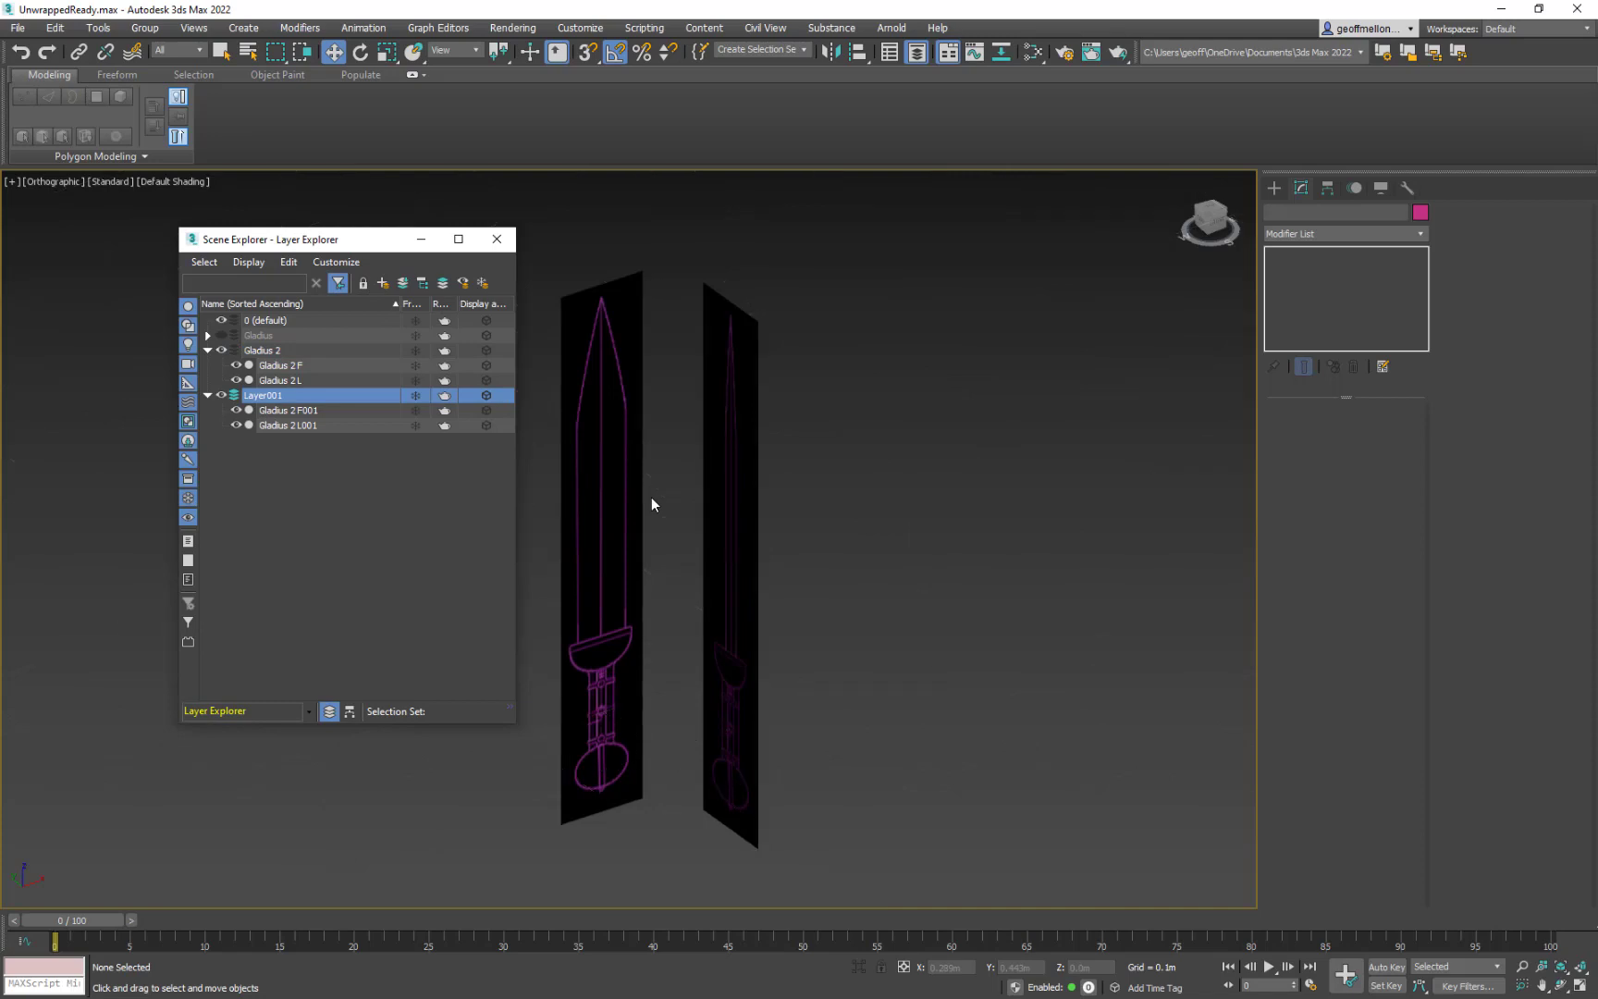
key(y)
key(t)
key(n)
key(space)
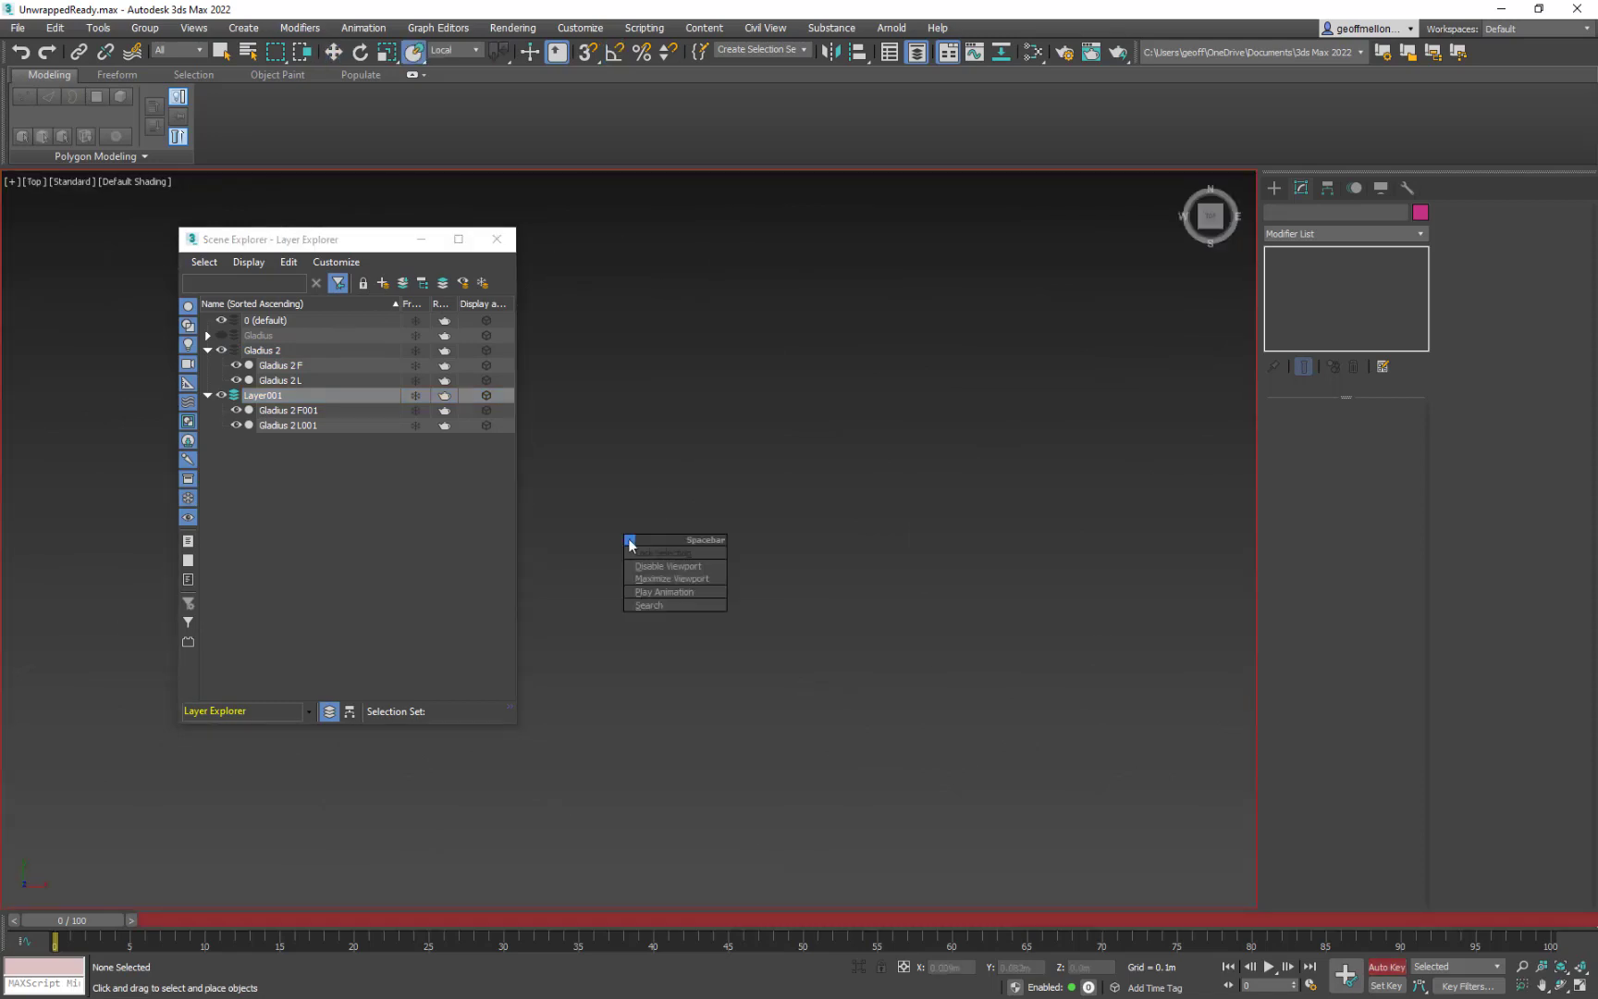
click(298, 399)
click(299, 399)
key(Return)
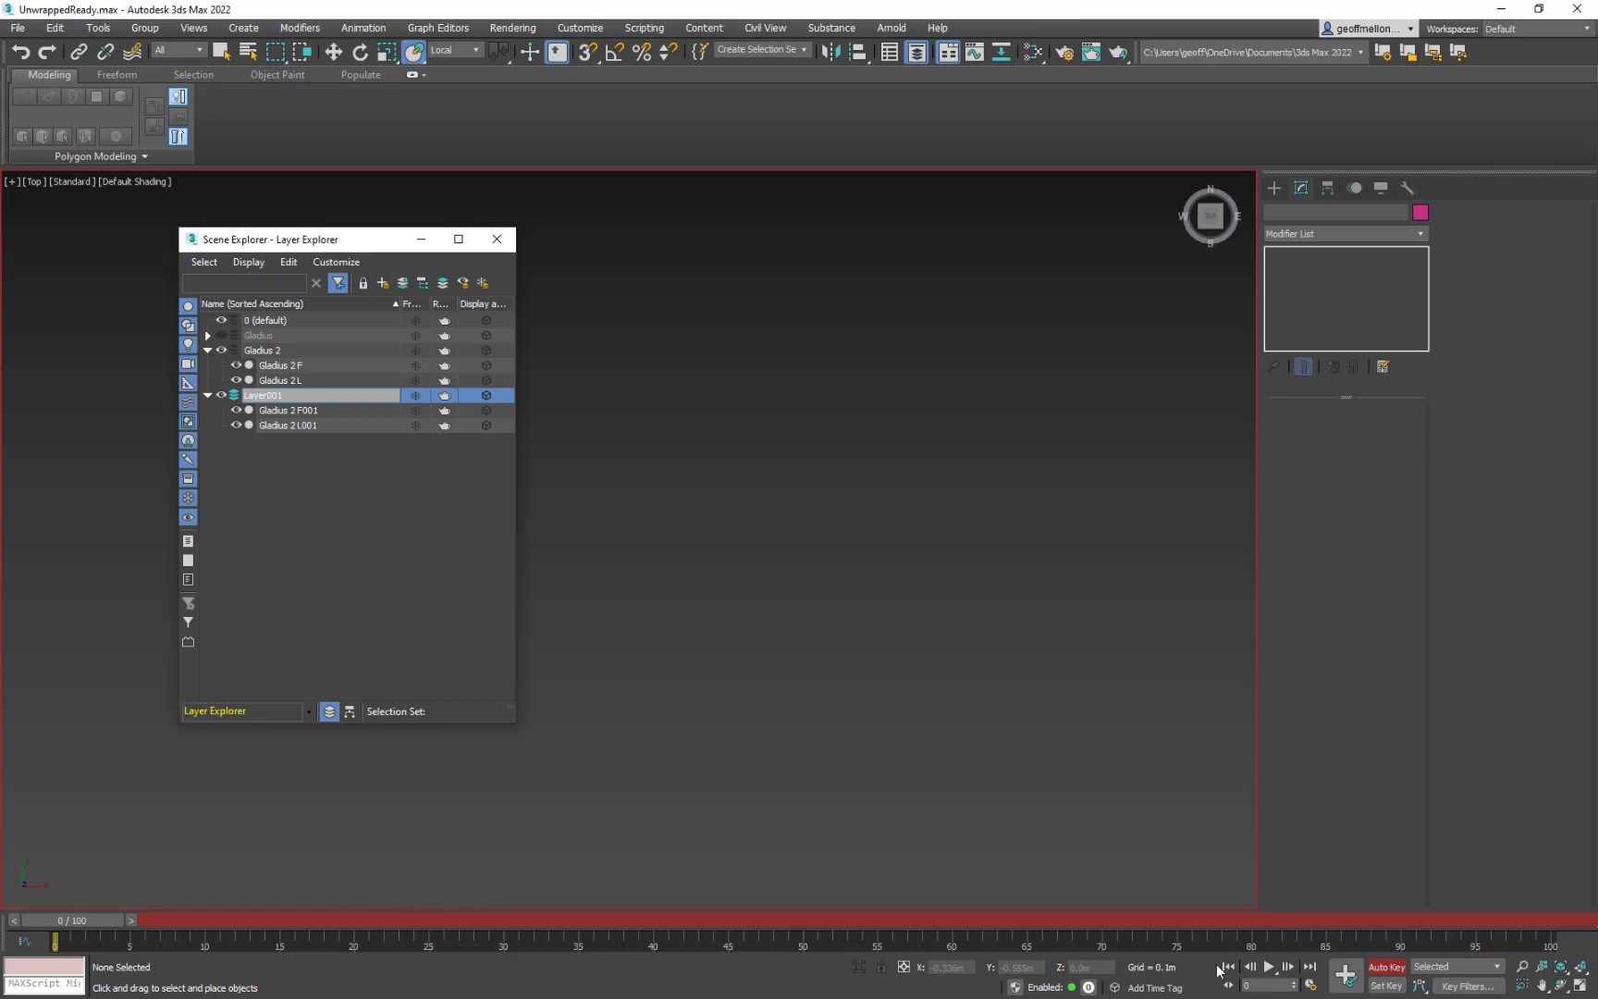
- Turn off Auto Key and rename Layer001 to Egyptian Glaive
click(1388, 968)
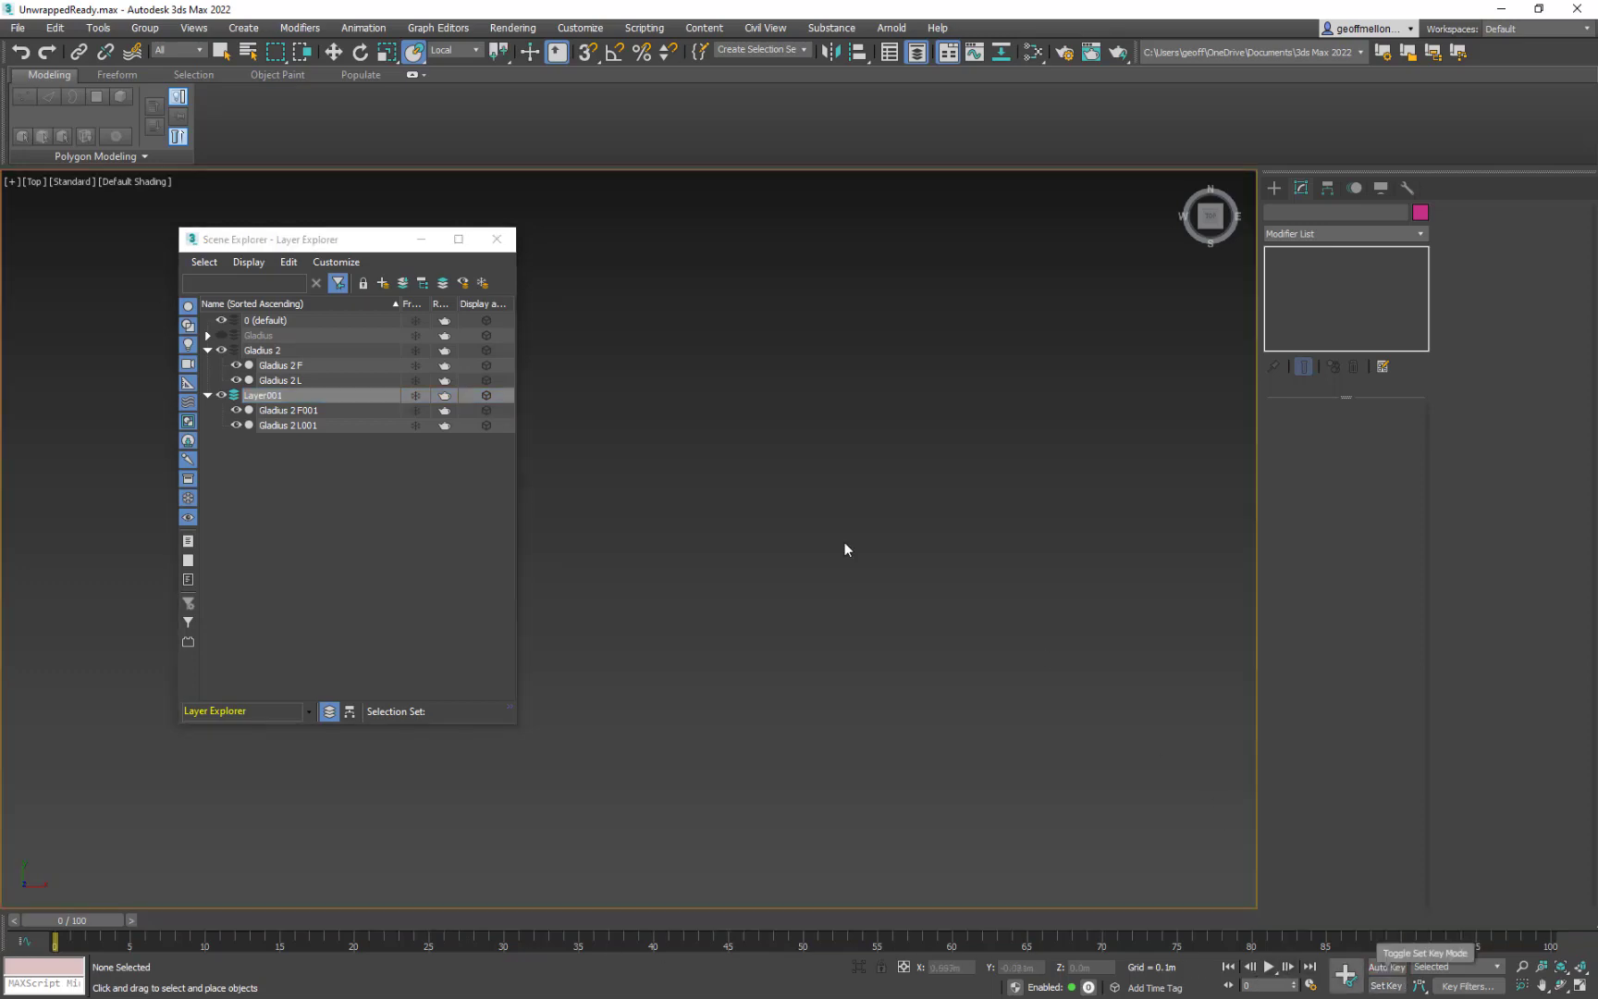
click(286, 396)
click(286, 396)
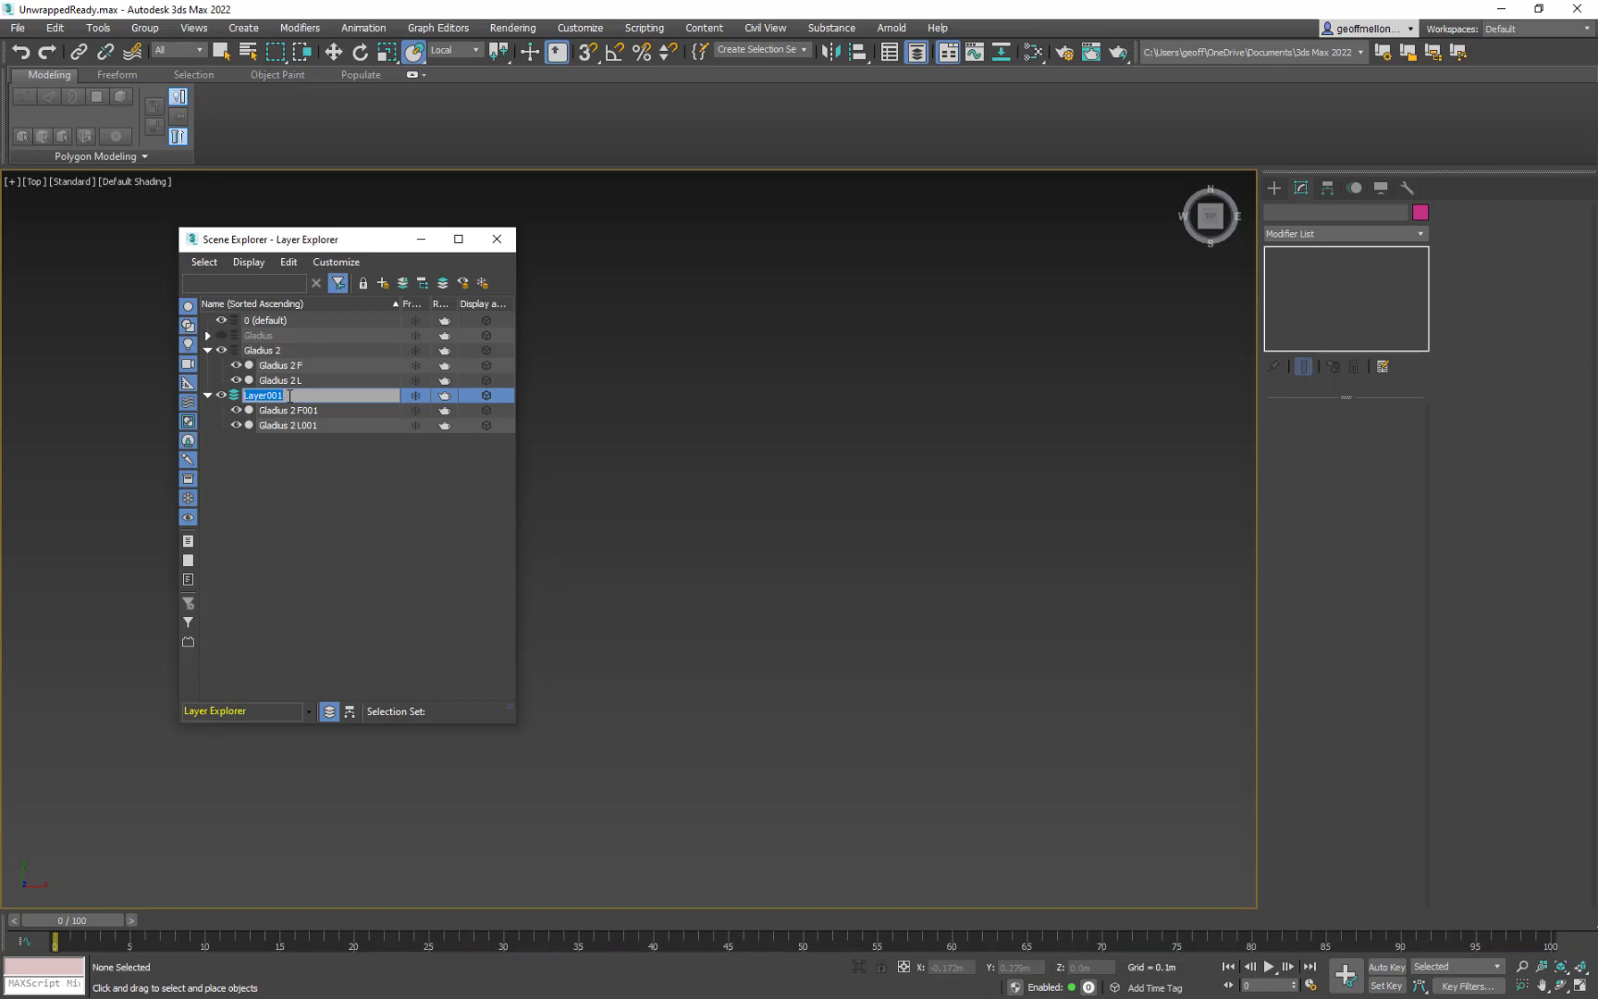
text(Egyptian glaive)
key(Return)
click(304, 411)
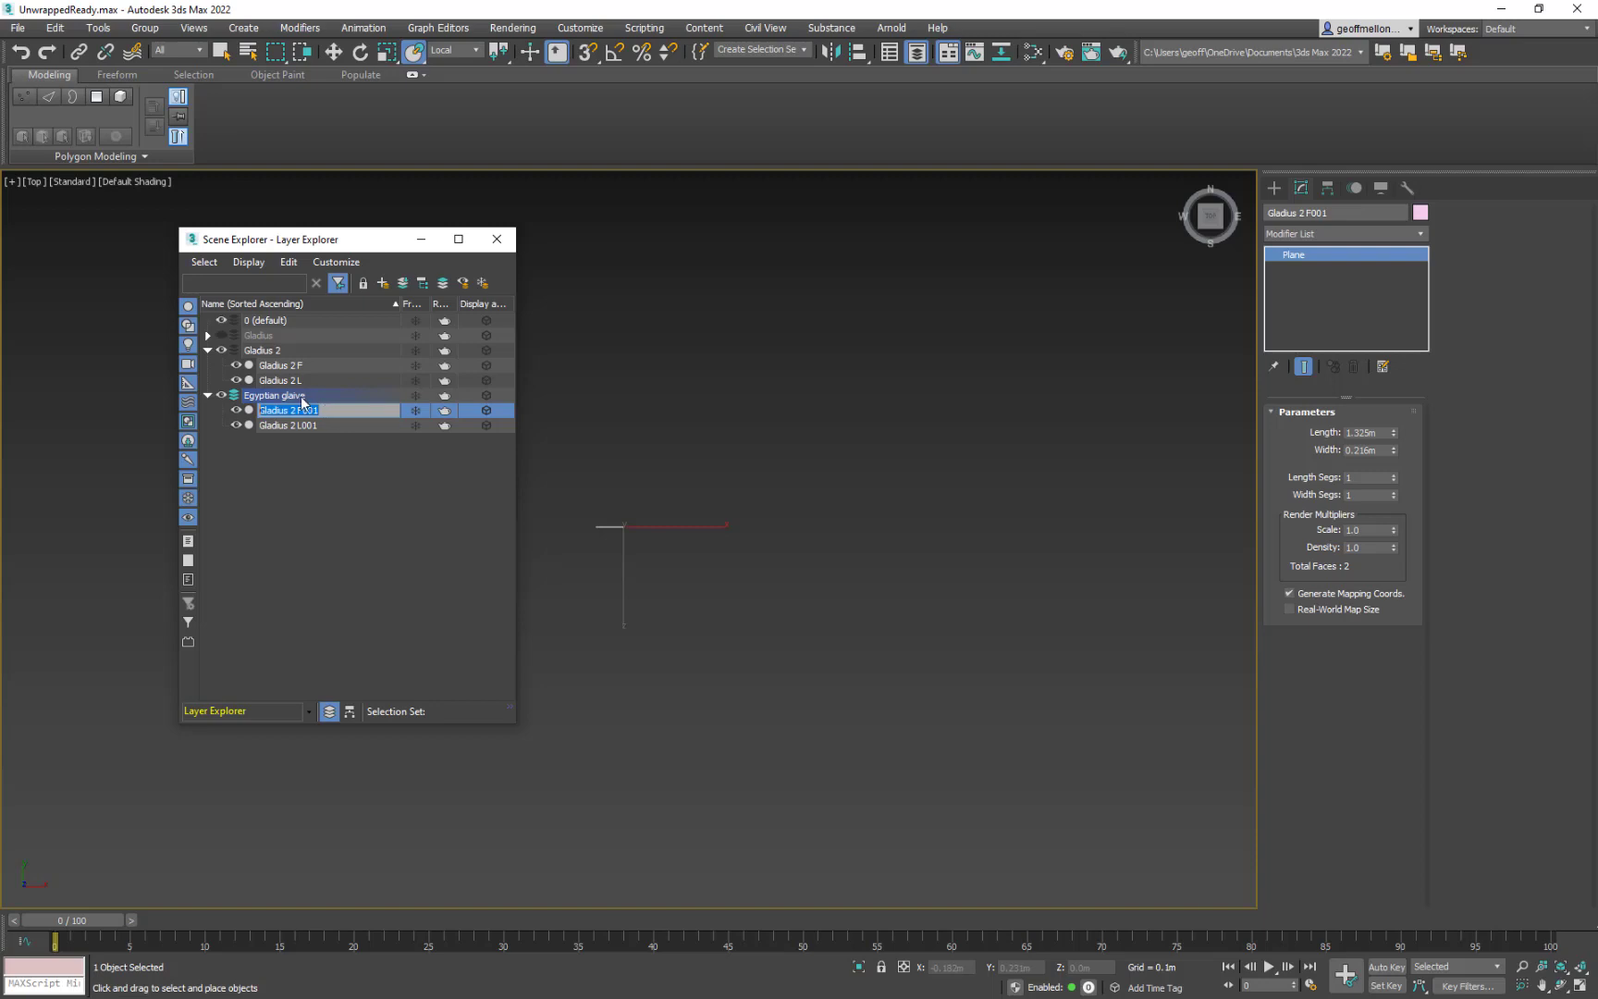
click(313, 399)
click(314, 399)
key(Home)
key(ctrl+shift+Right)
text(G)
drag(312, 396, 209, 399)
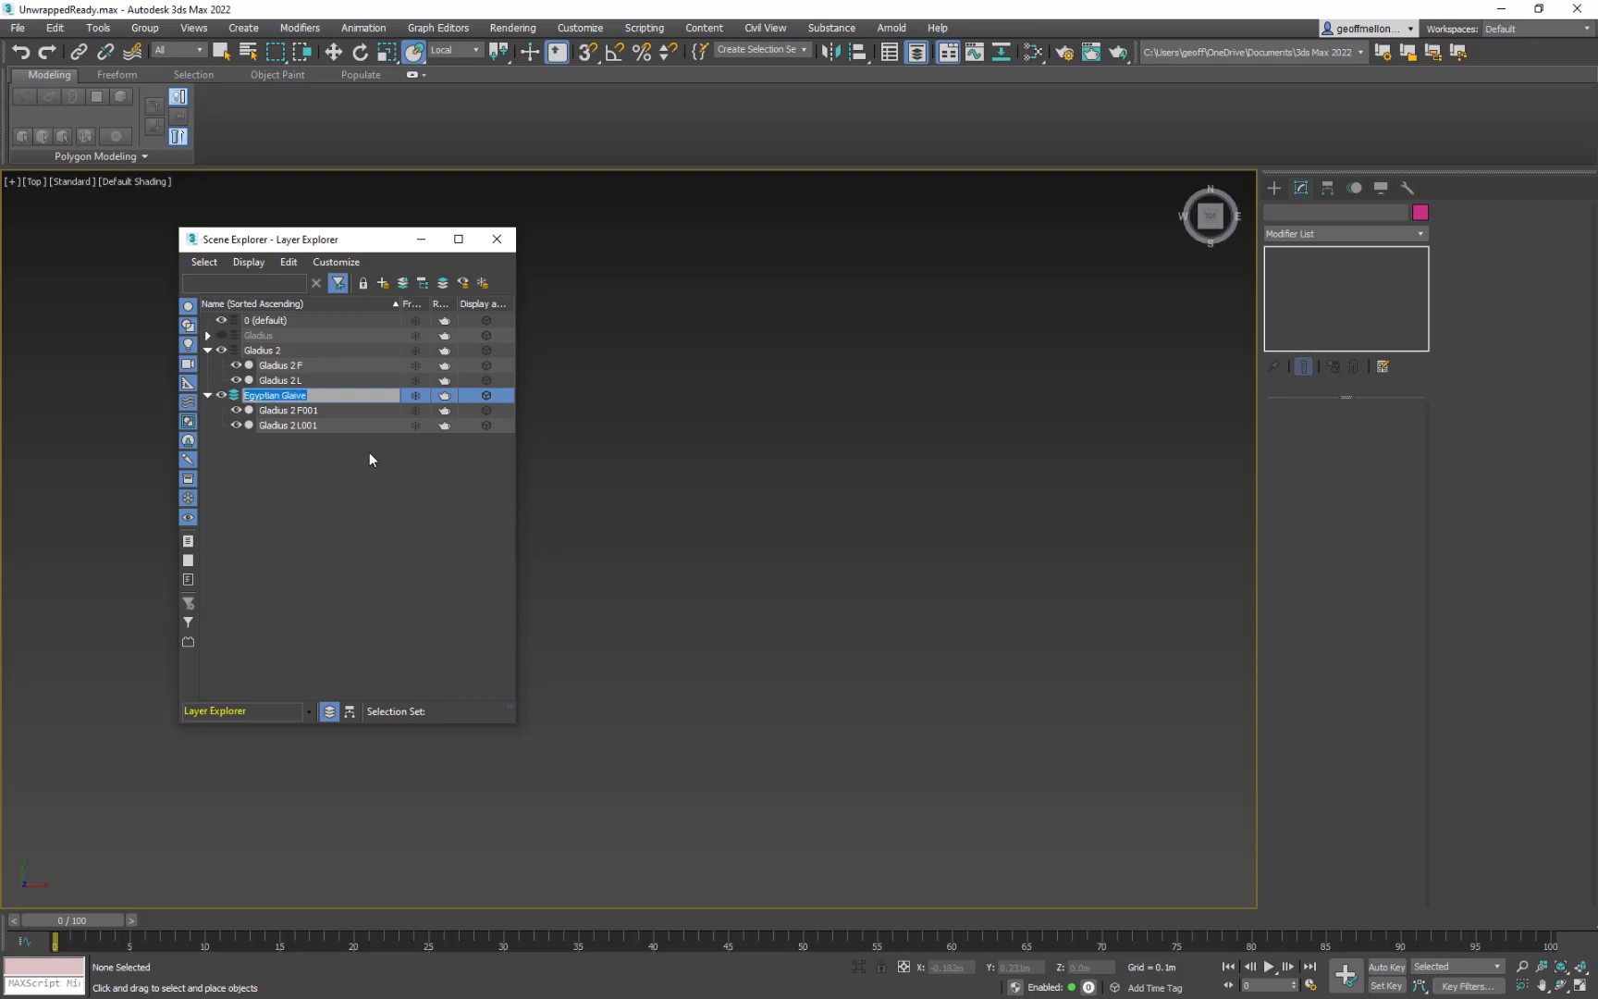
click(315, 417)
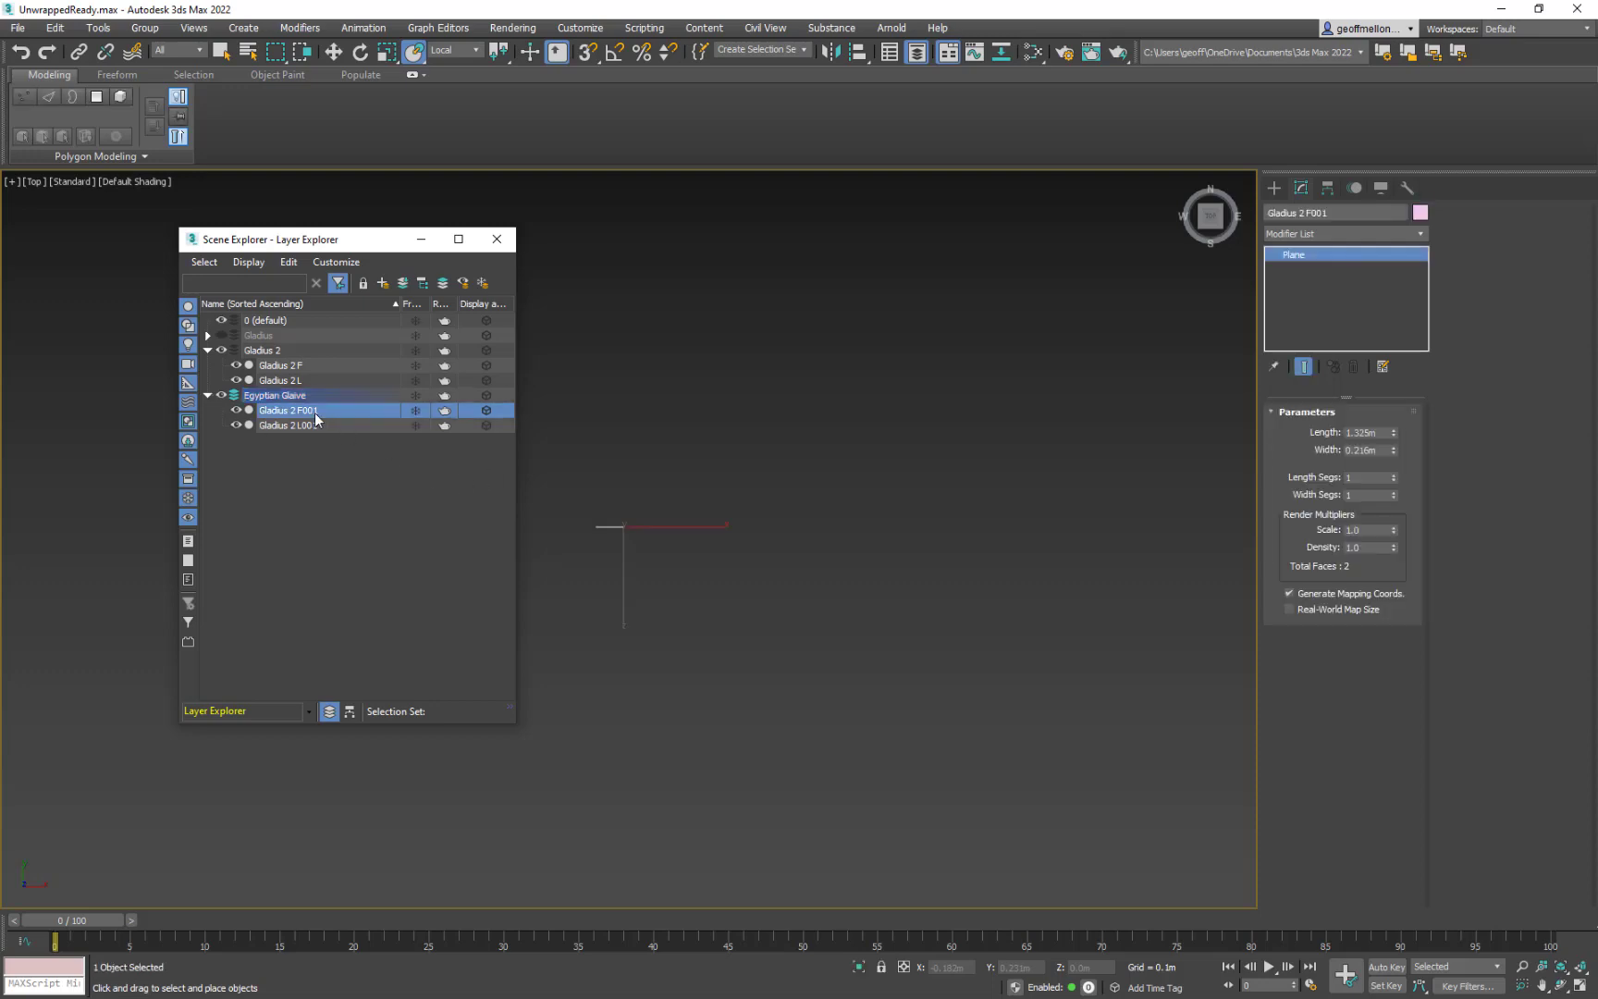
- Rename the copied planes Egyptian Glaive F and Egyptian Glaive L
click(315, 418)
drag(320, 411, 308, 411)
key(BackSpace)
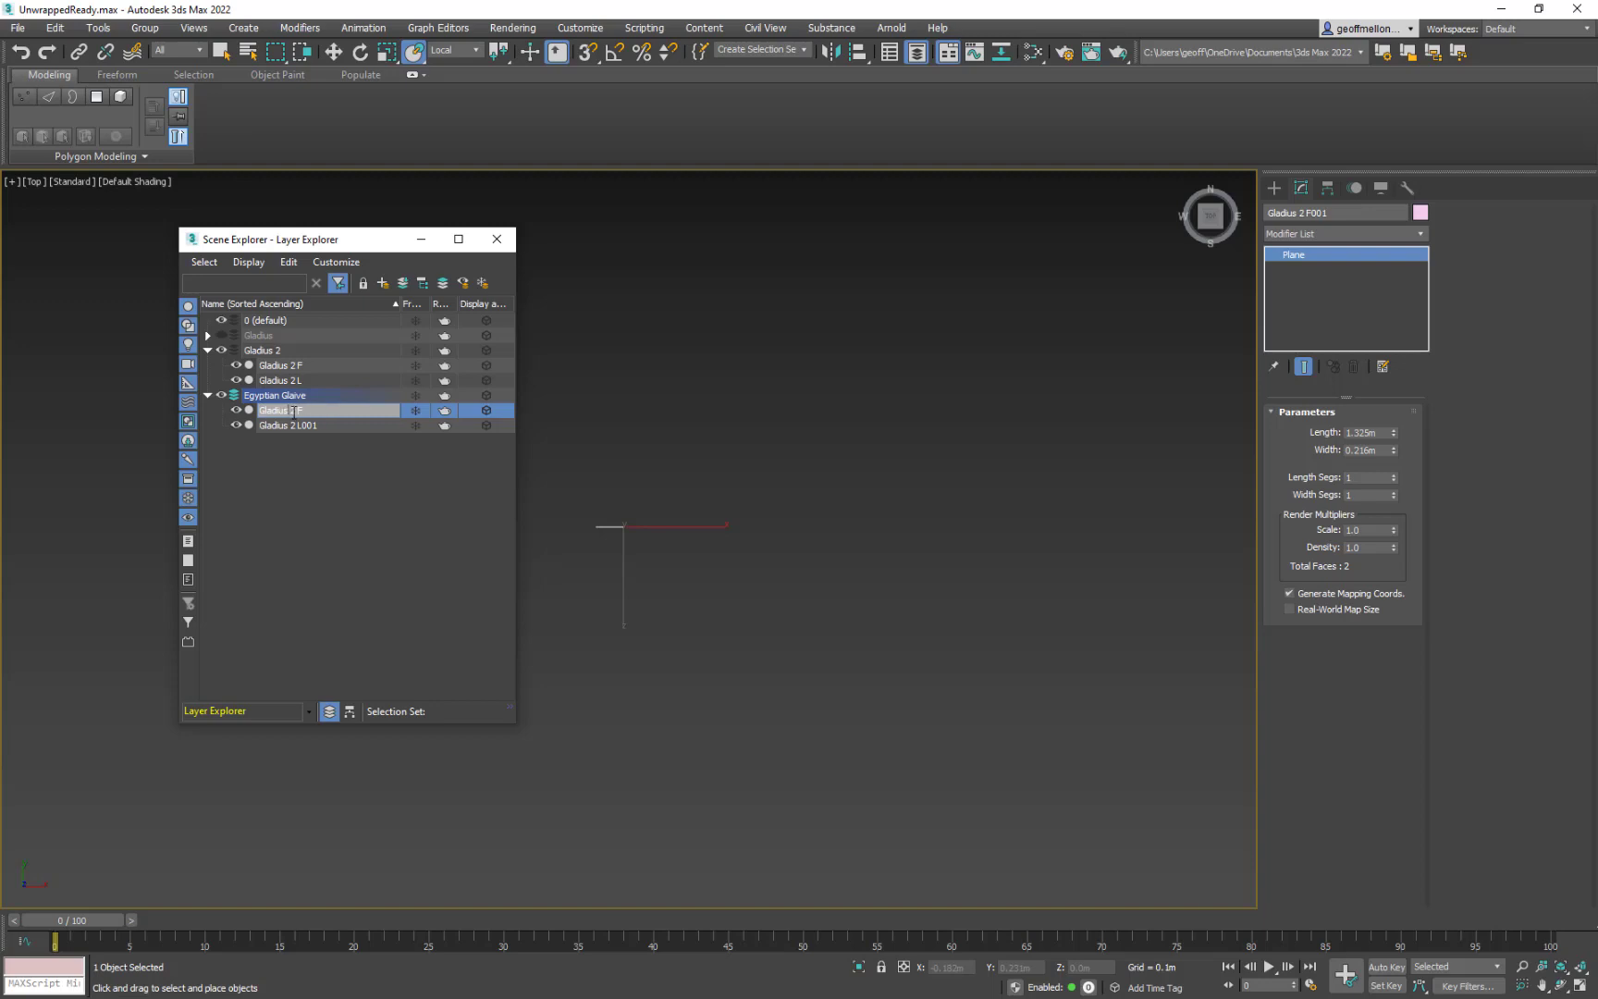
drag(293, 412, 246, 424)
click(323, 425)
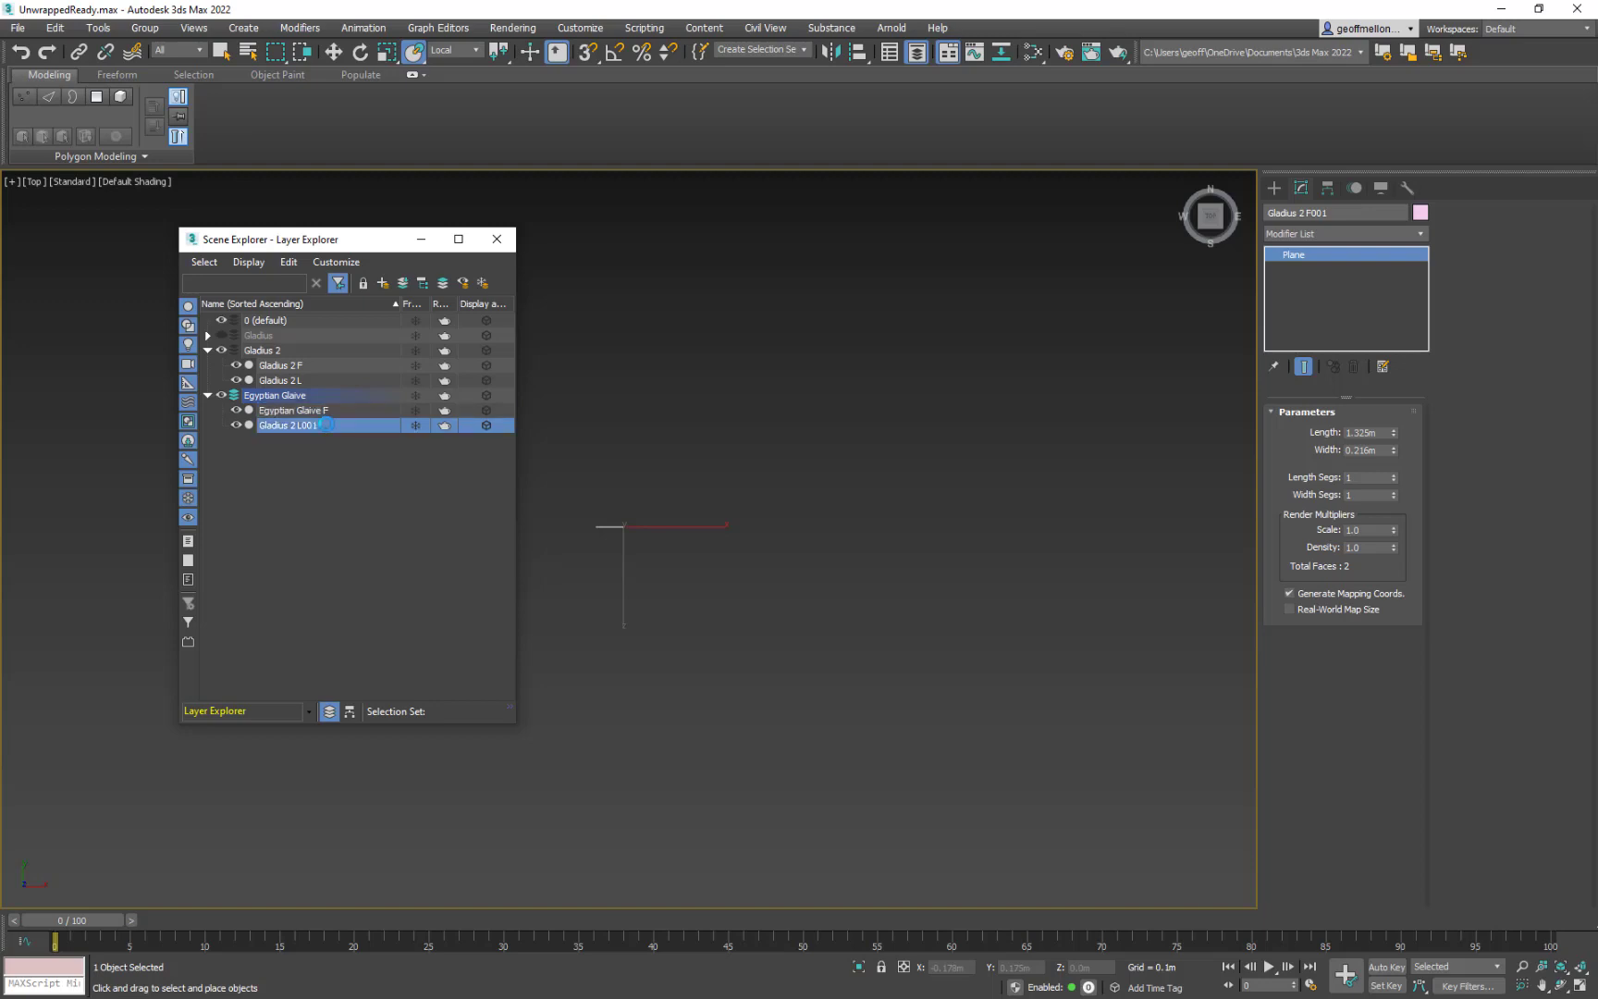
click(325, 426)
drag(325, 425, 211, 418)
text(Egyptian Glaive L)
click(376, 531)
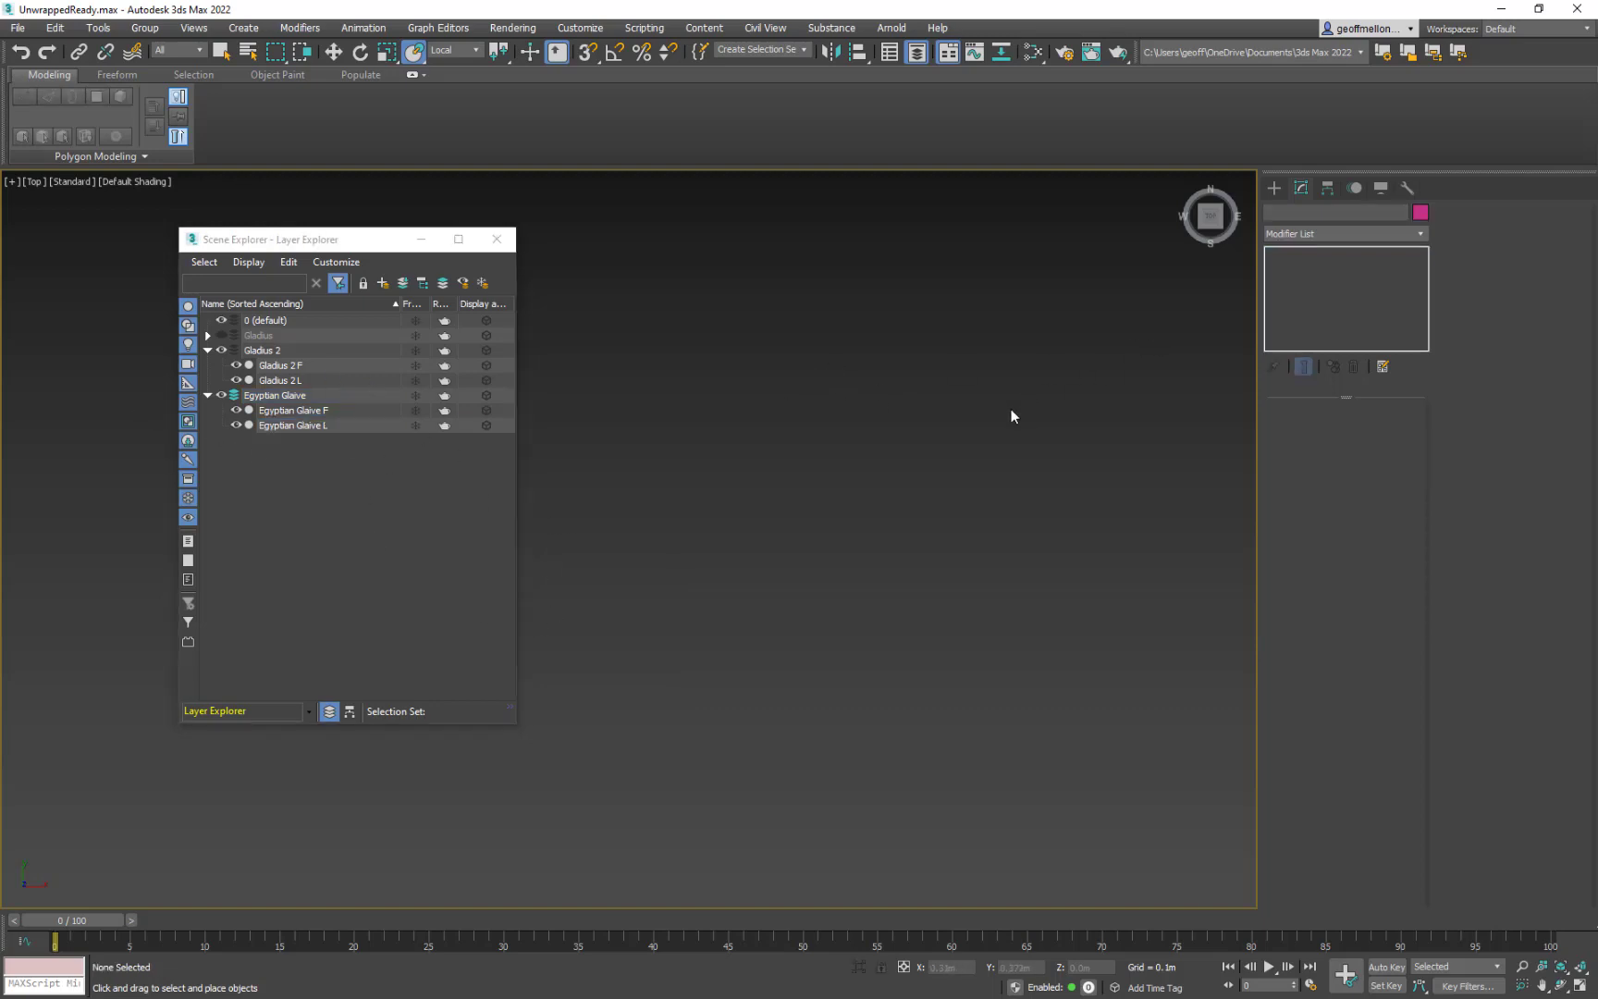
- Hide the Gladius 2 layer and frame both Egyptian Glaive planes in the front view
drag(359, 242, 289, 249)
key(f)
click(653, 492)
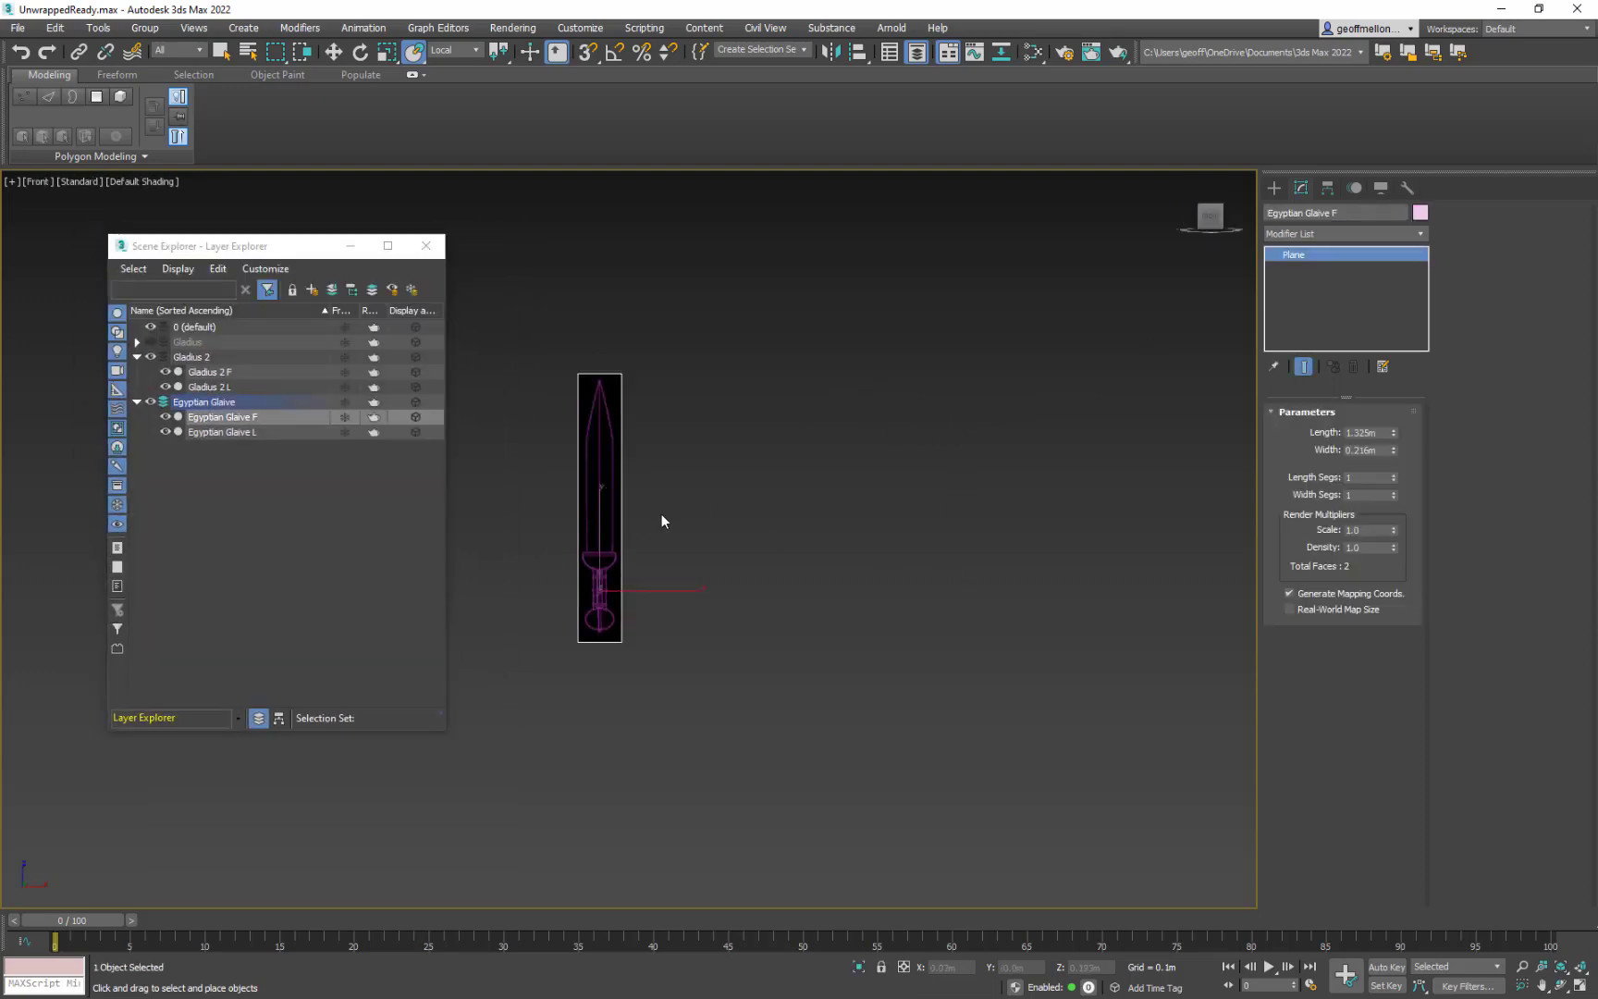
click(150, 356)
alt+middle_drag(831, 482, 793, 534)
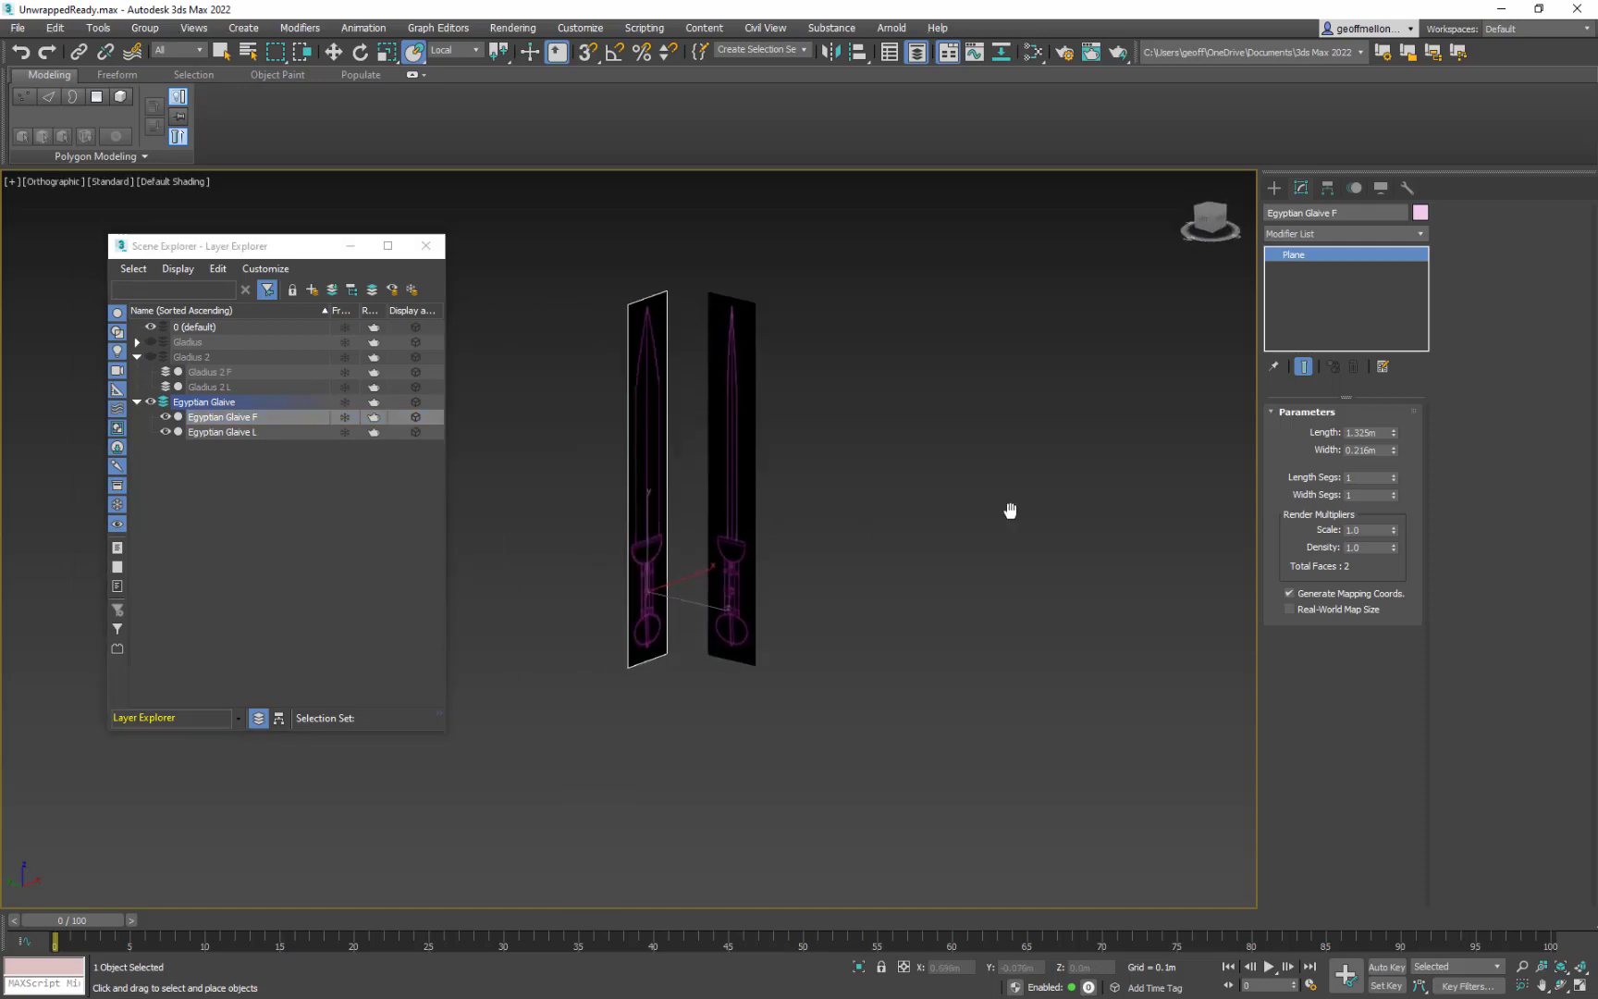
middle_drag(1009, 511, 909, 534)
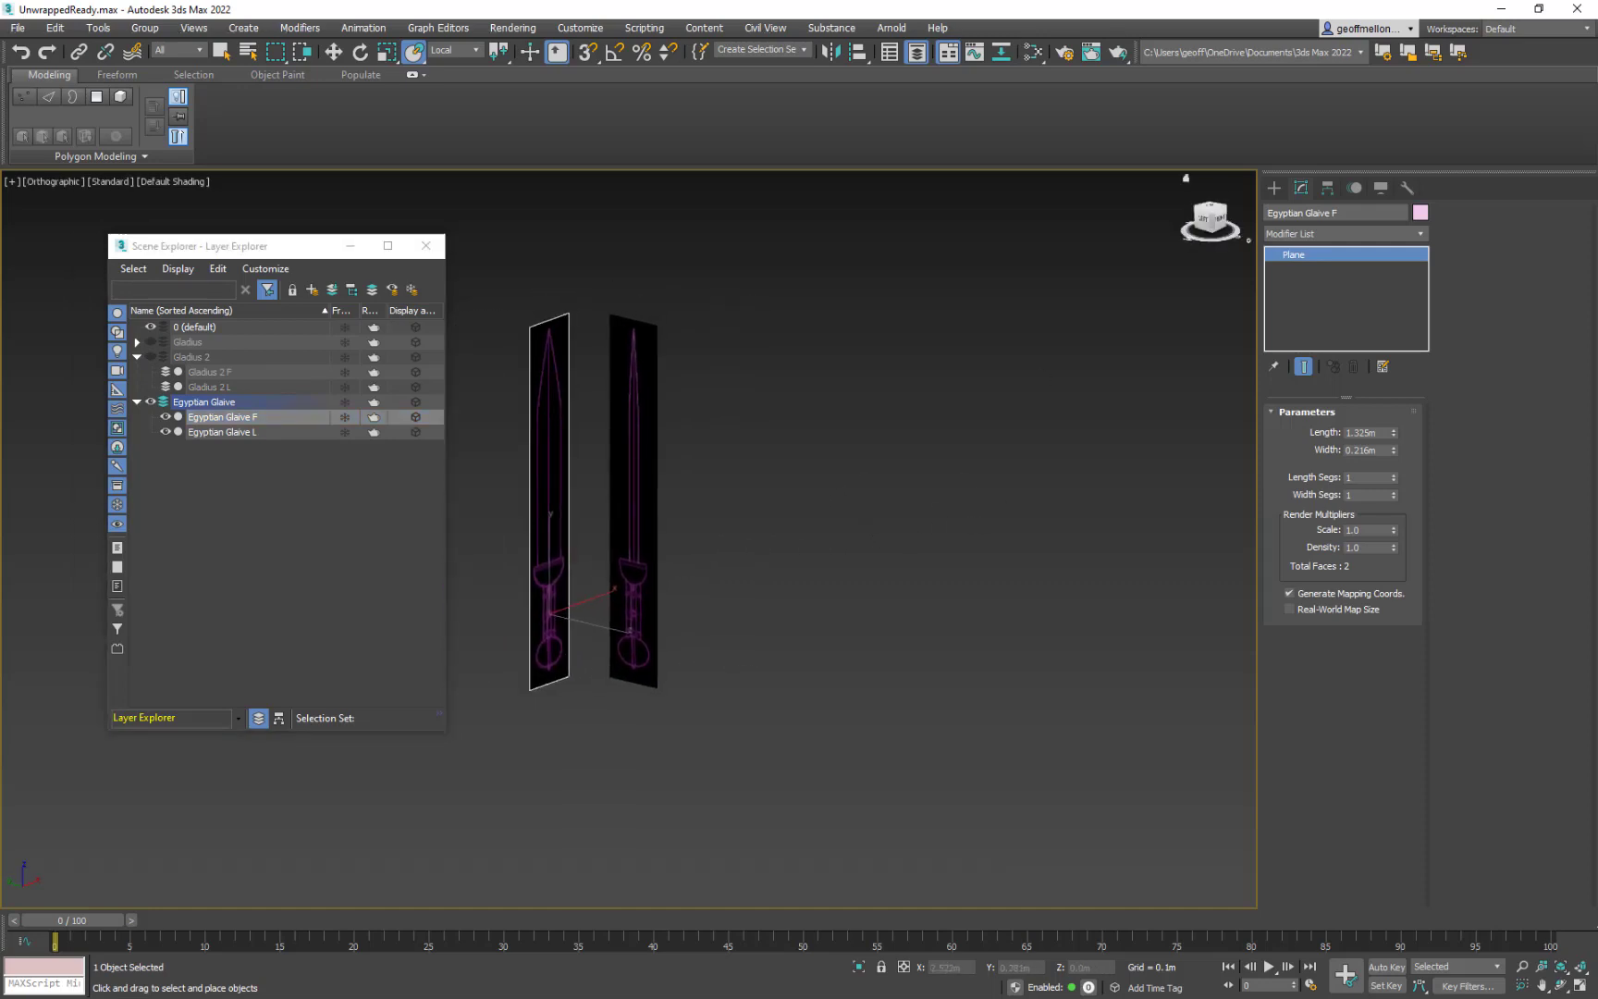
- Apply Egyptian_Glaive_F.jpg to the left plane and Egyptian_Glaive_L.jpg to the right, then collapse the layer
key(alt+Tab)
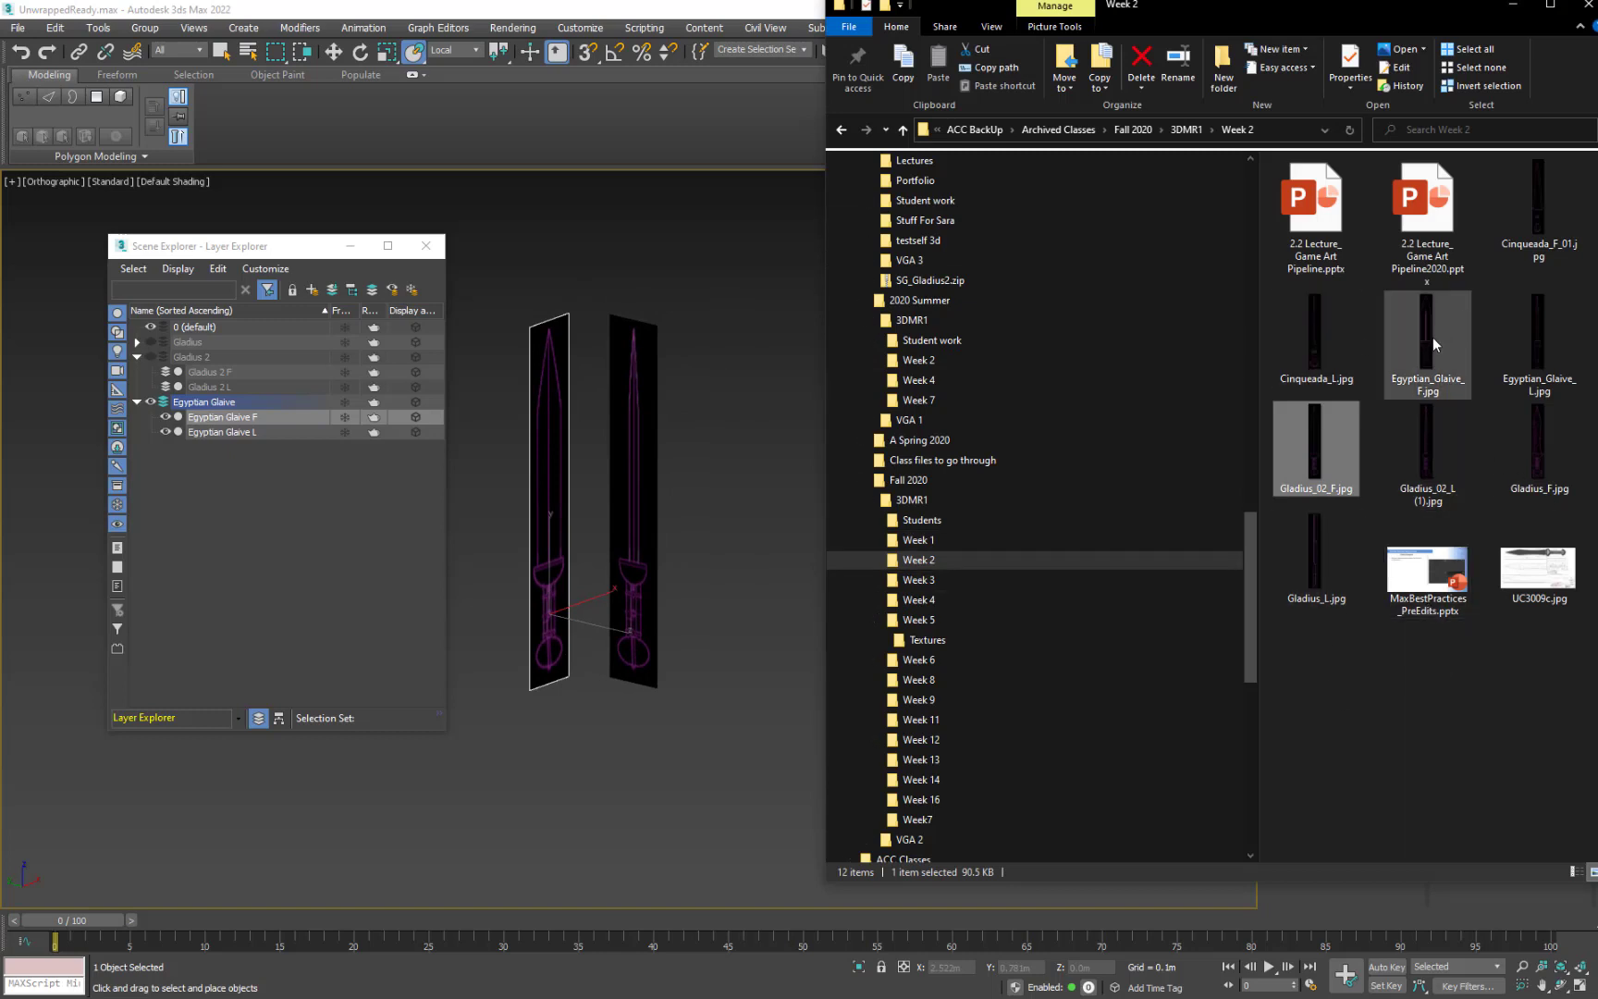
drag(1432, 344, 559, 477)
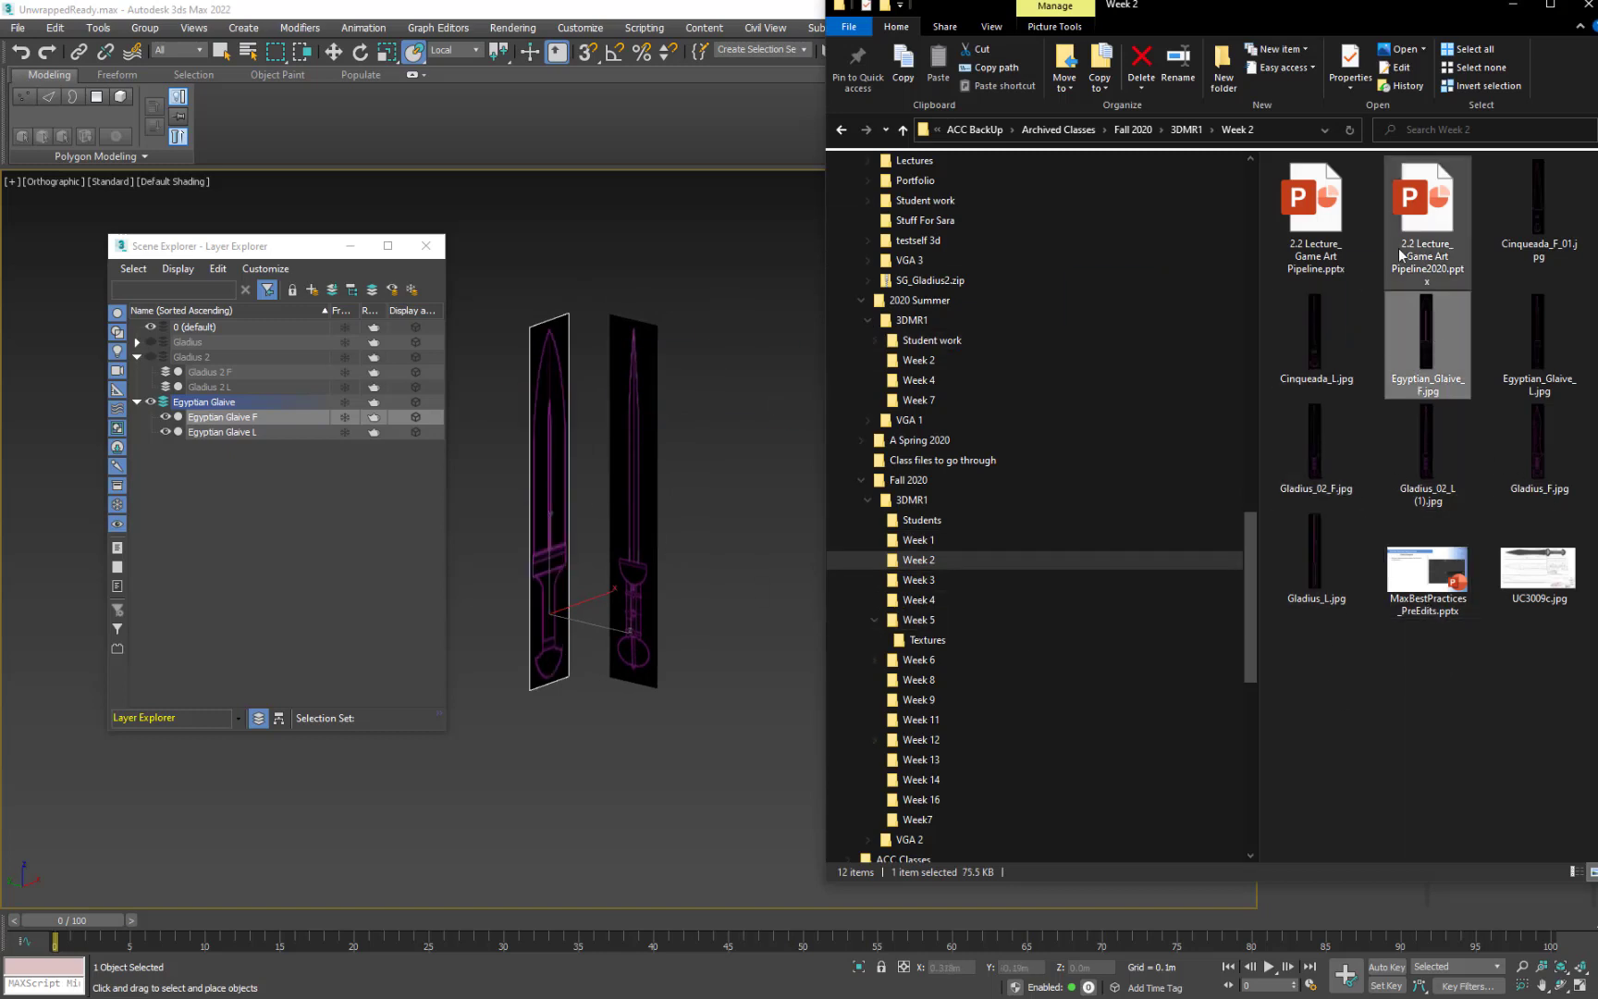
drag(1539, 344, 636, 471)
middle_drag(600, 478, 735, 509)
click(137, 401)
- Show the Egyptian Glaive layer and select its F and L planes
click(150, 401)
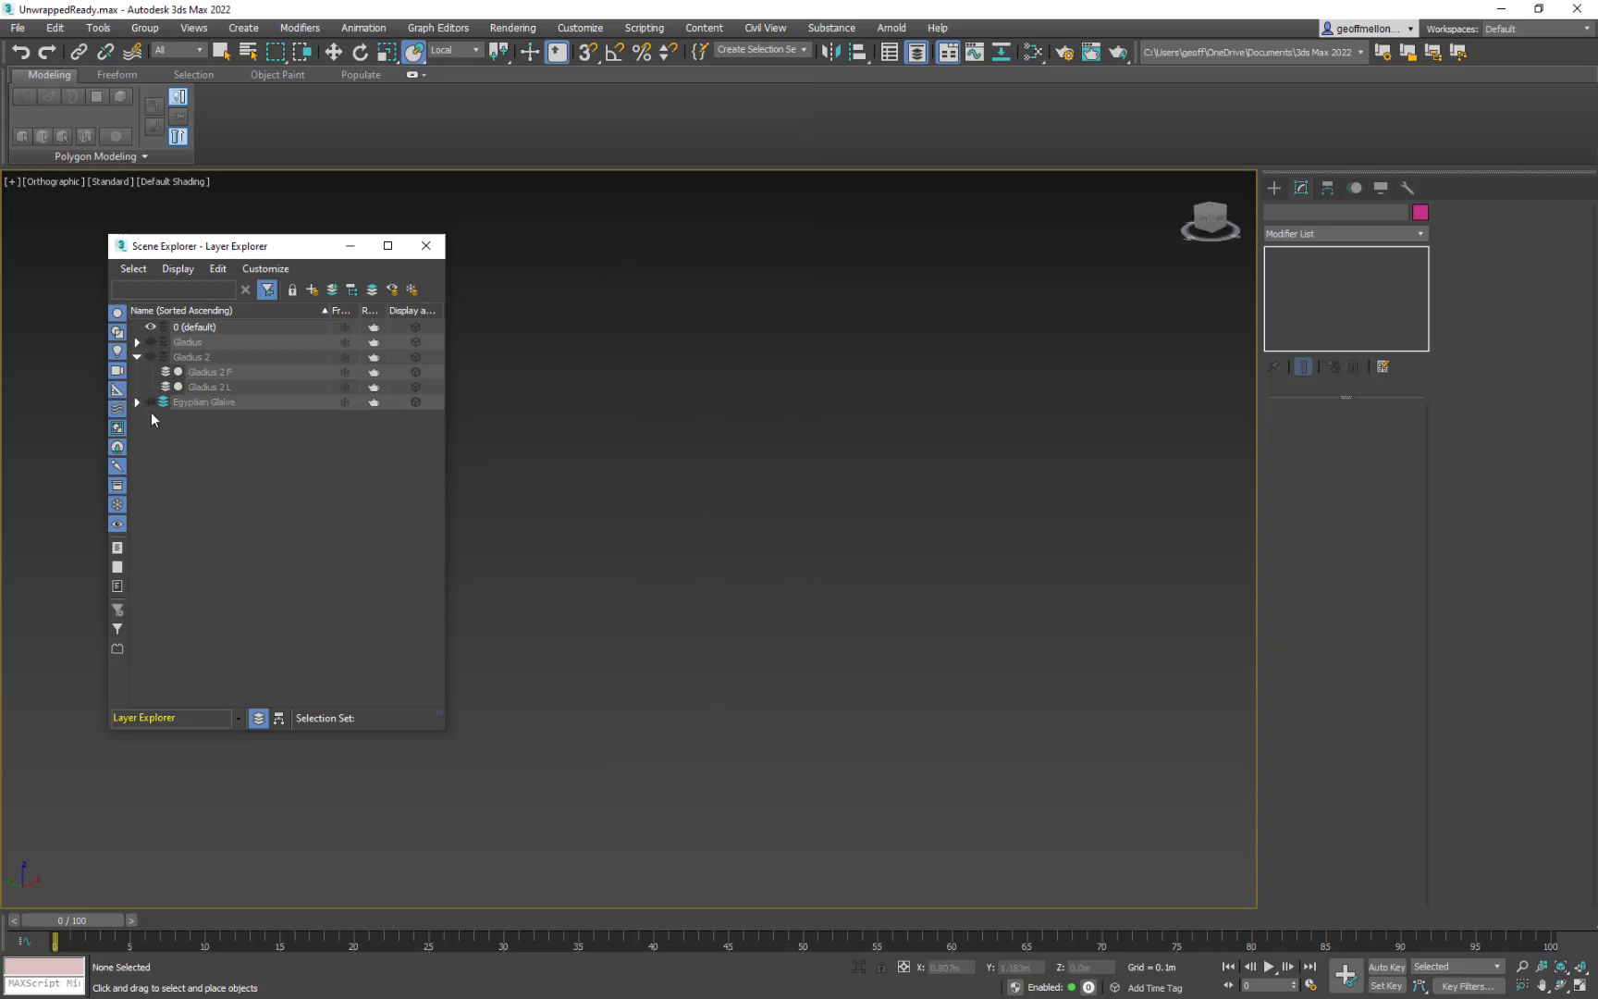
click(137, 401)
click(149, 401)
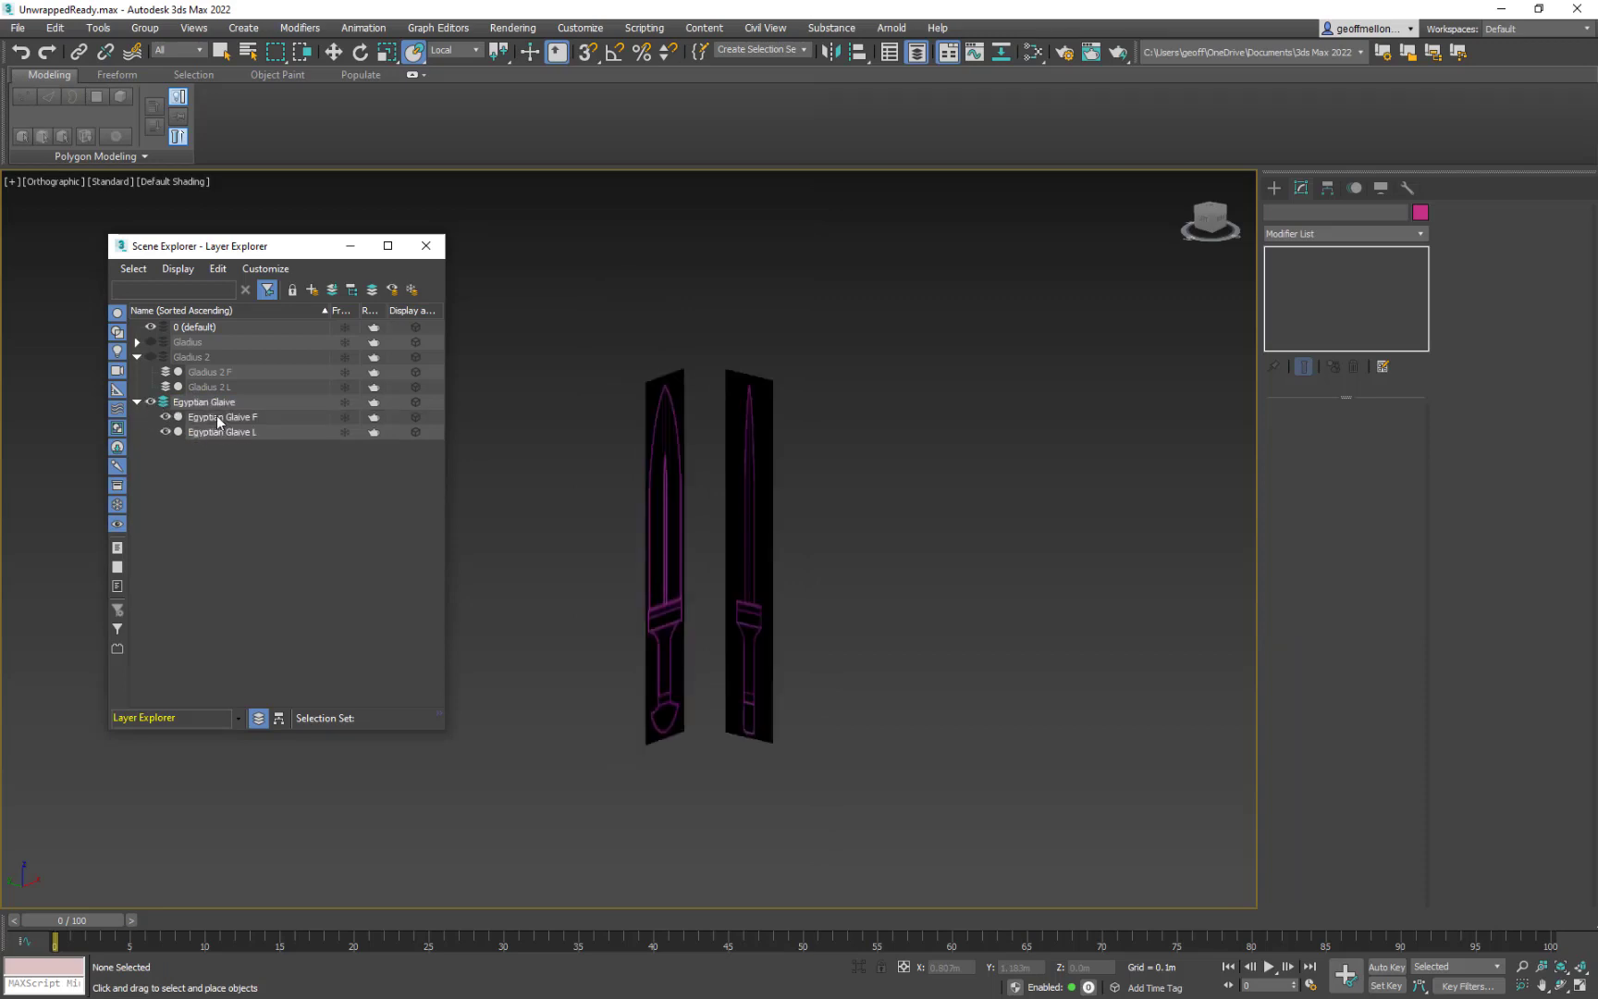
click(218, 417)
ctrl+click(222, 432)
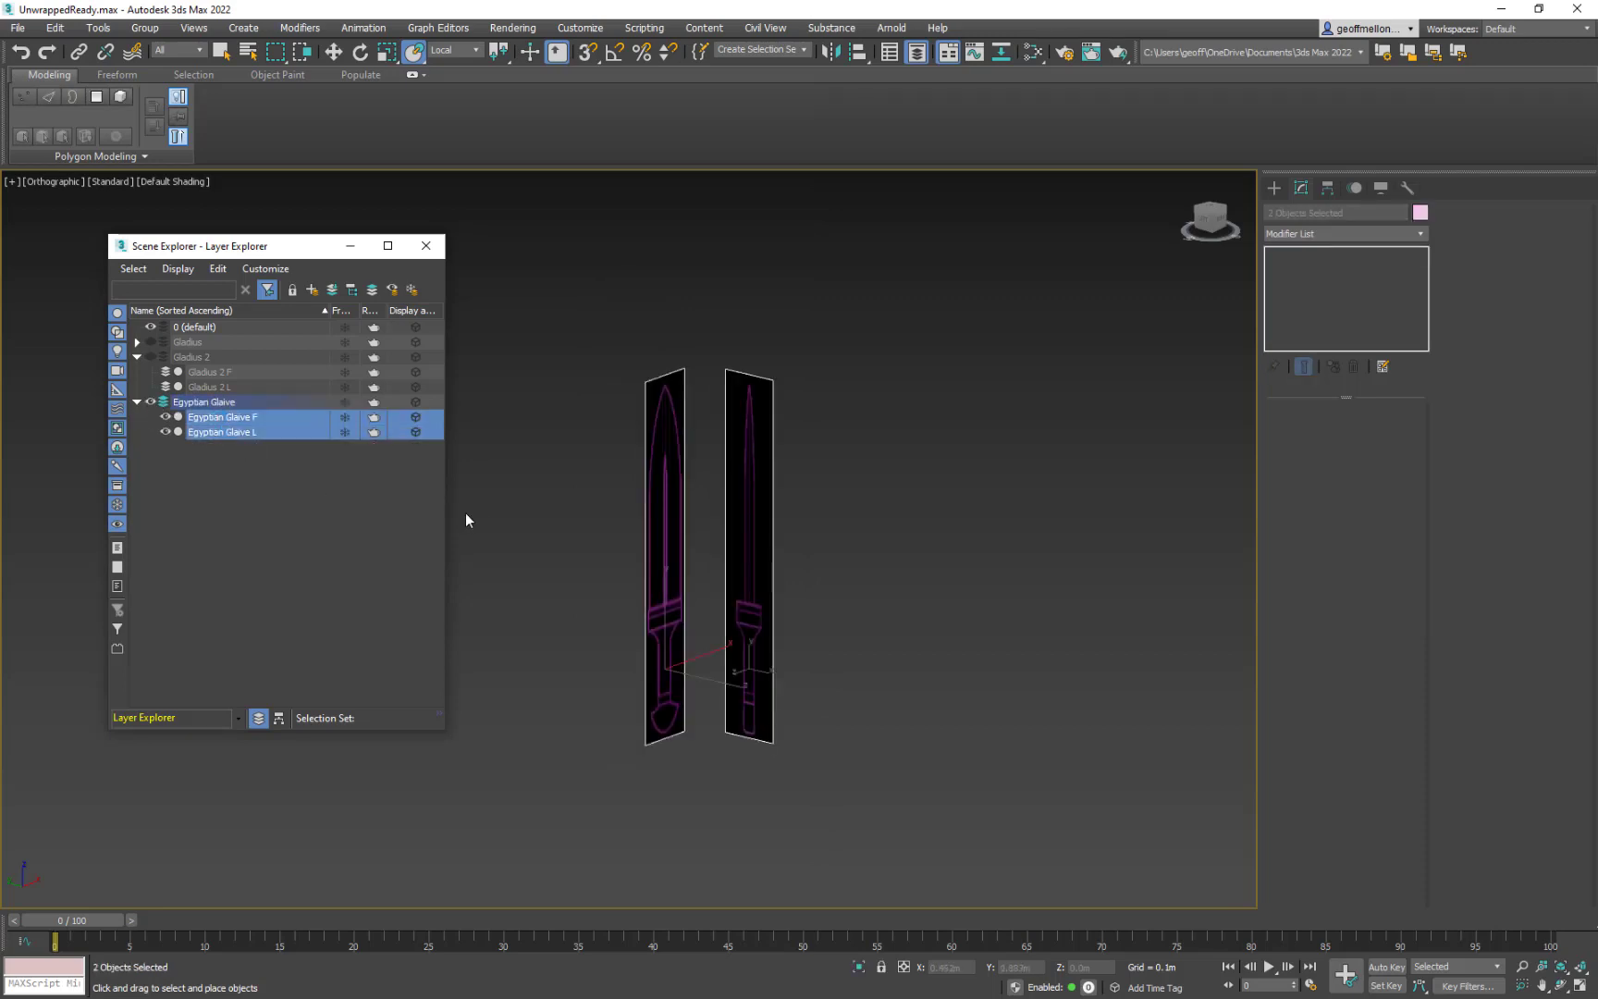
- Clone both glaive planes as copies and place them in a new layer, Layer001
key(ctrl+v)
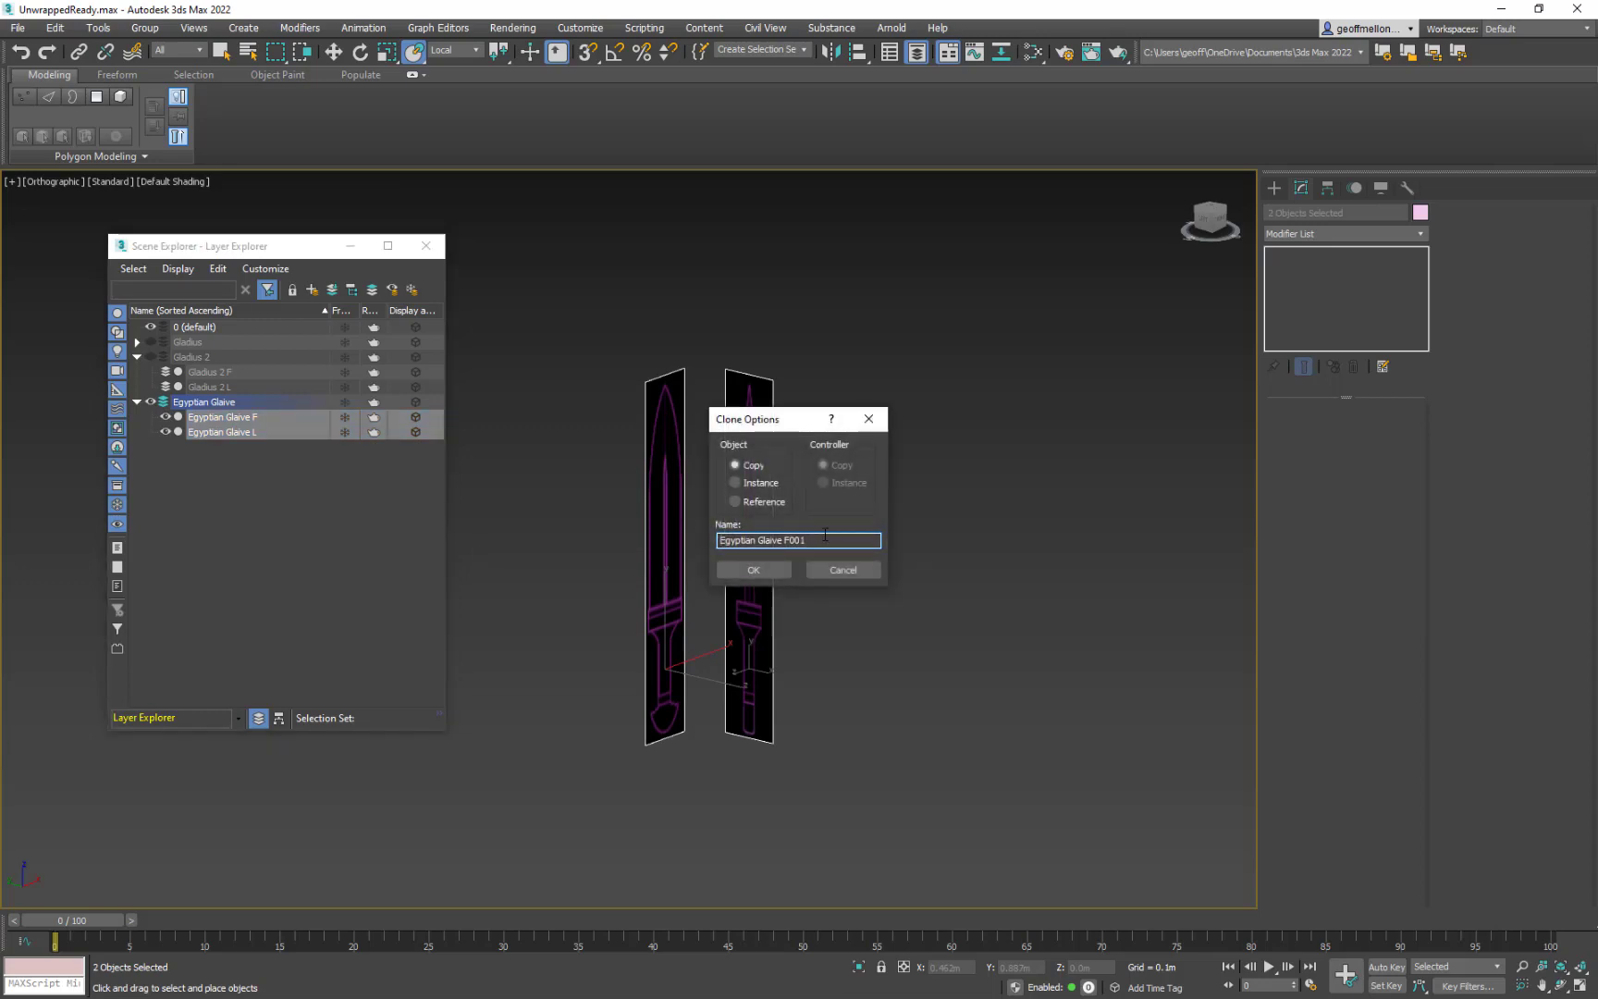
click(780, 575)
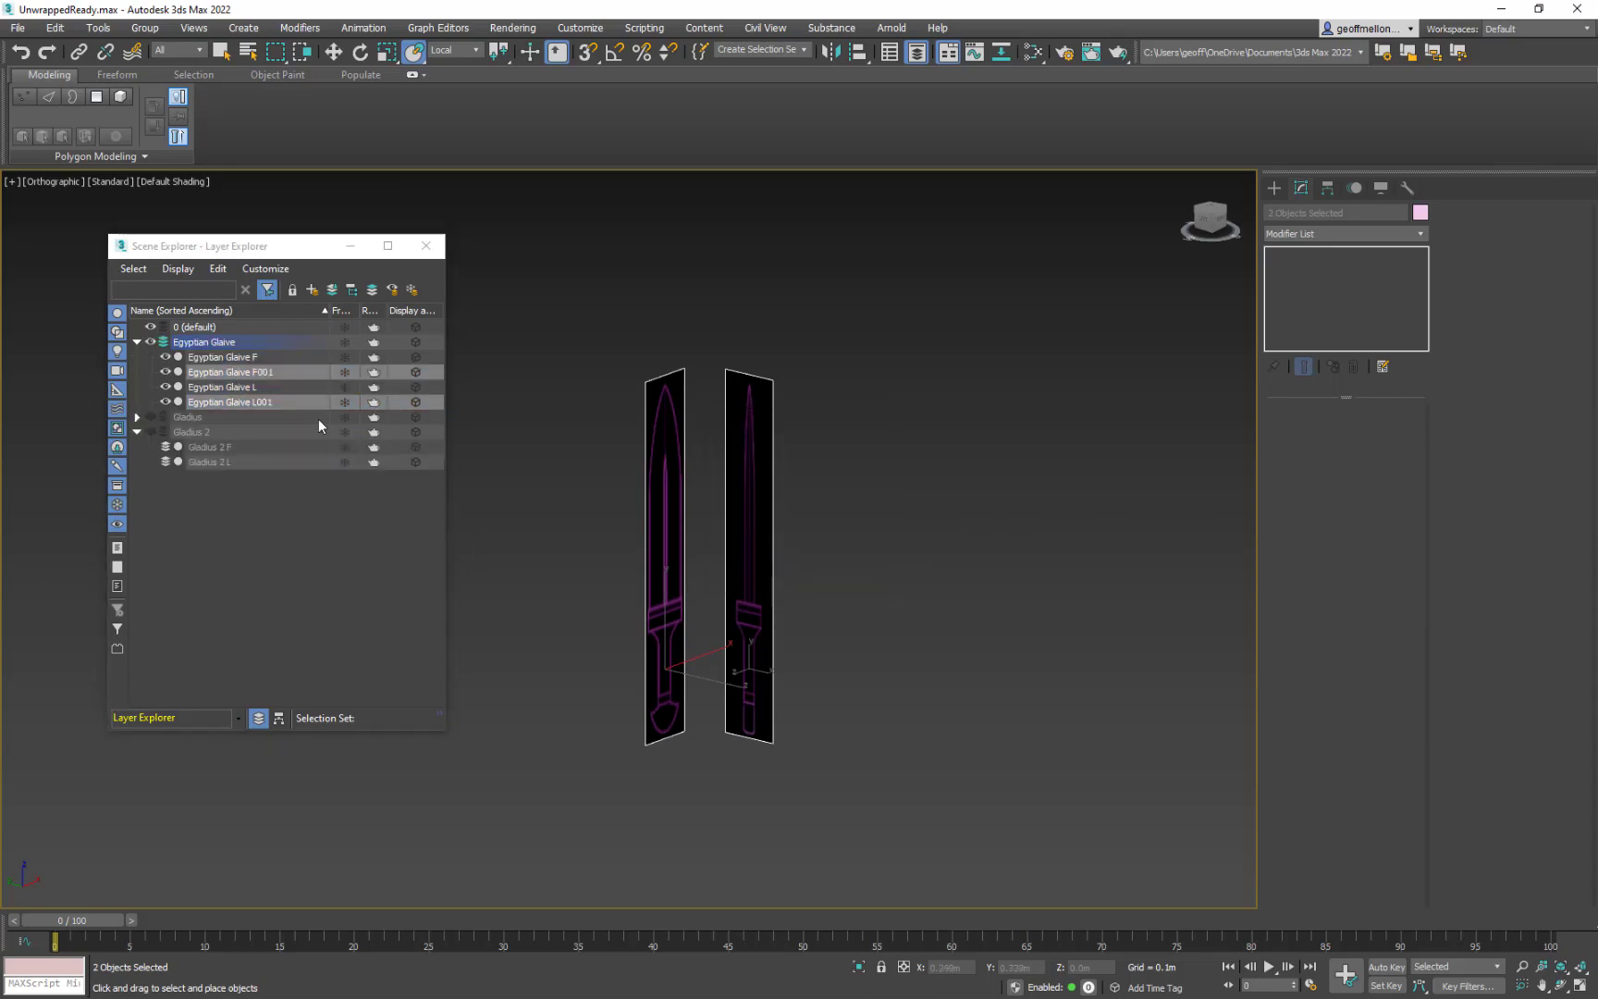
key(alt+Tab)
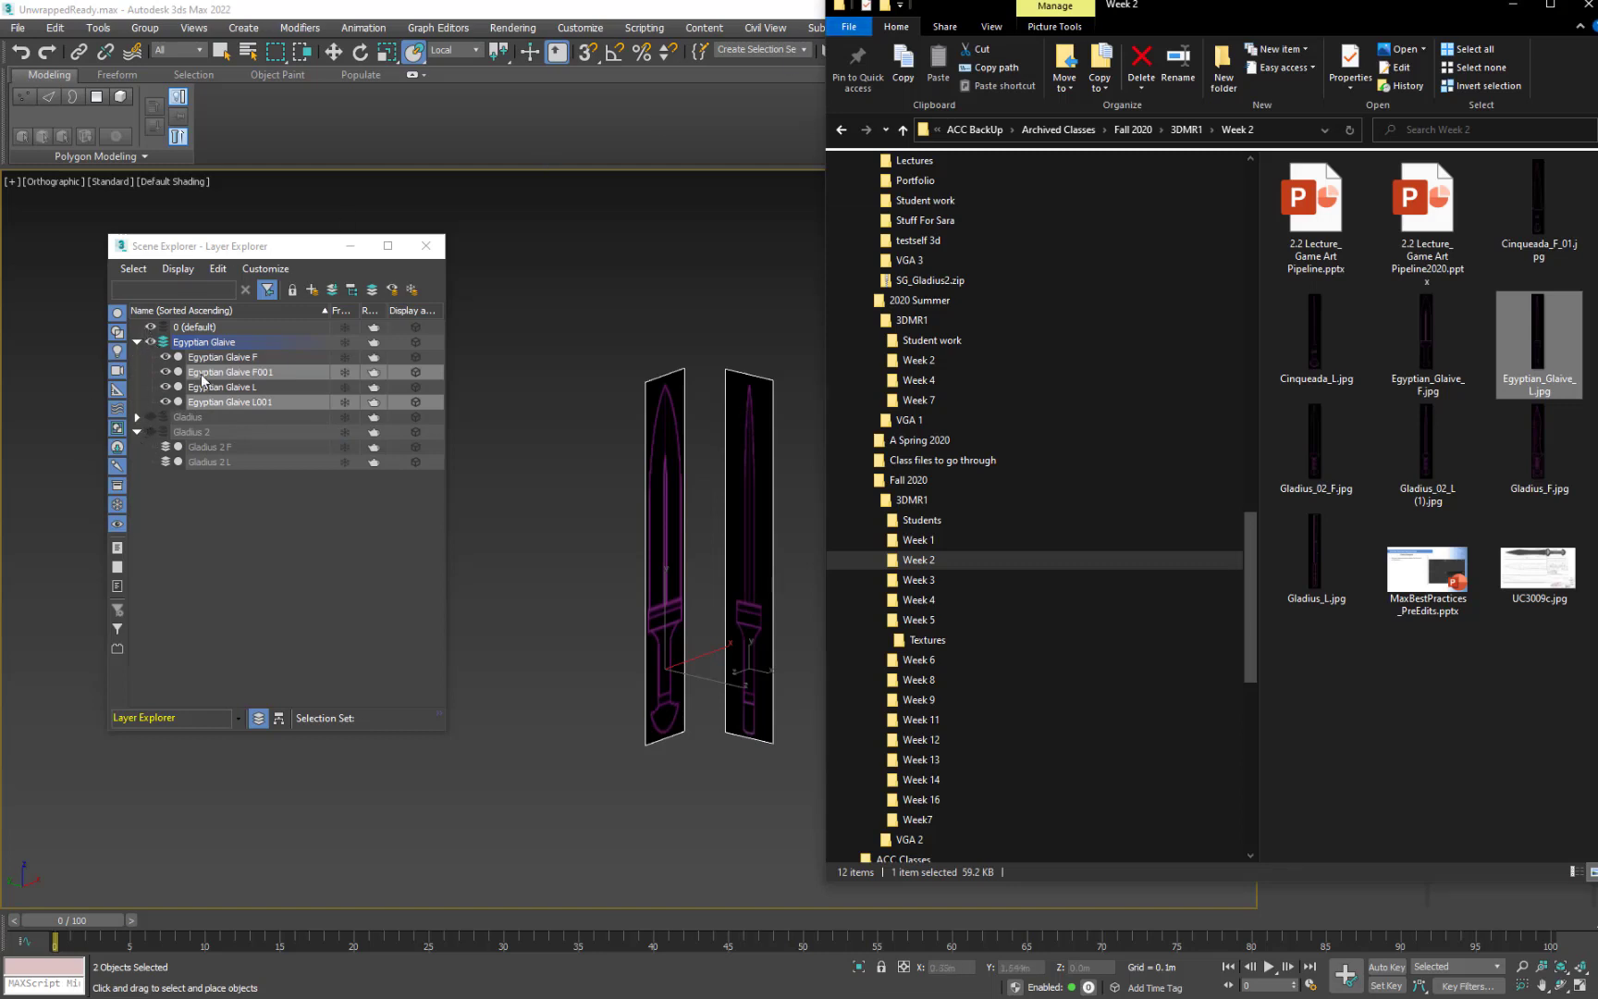
click(316, 292)
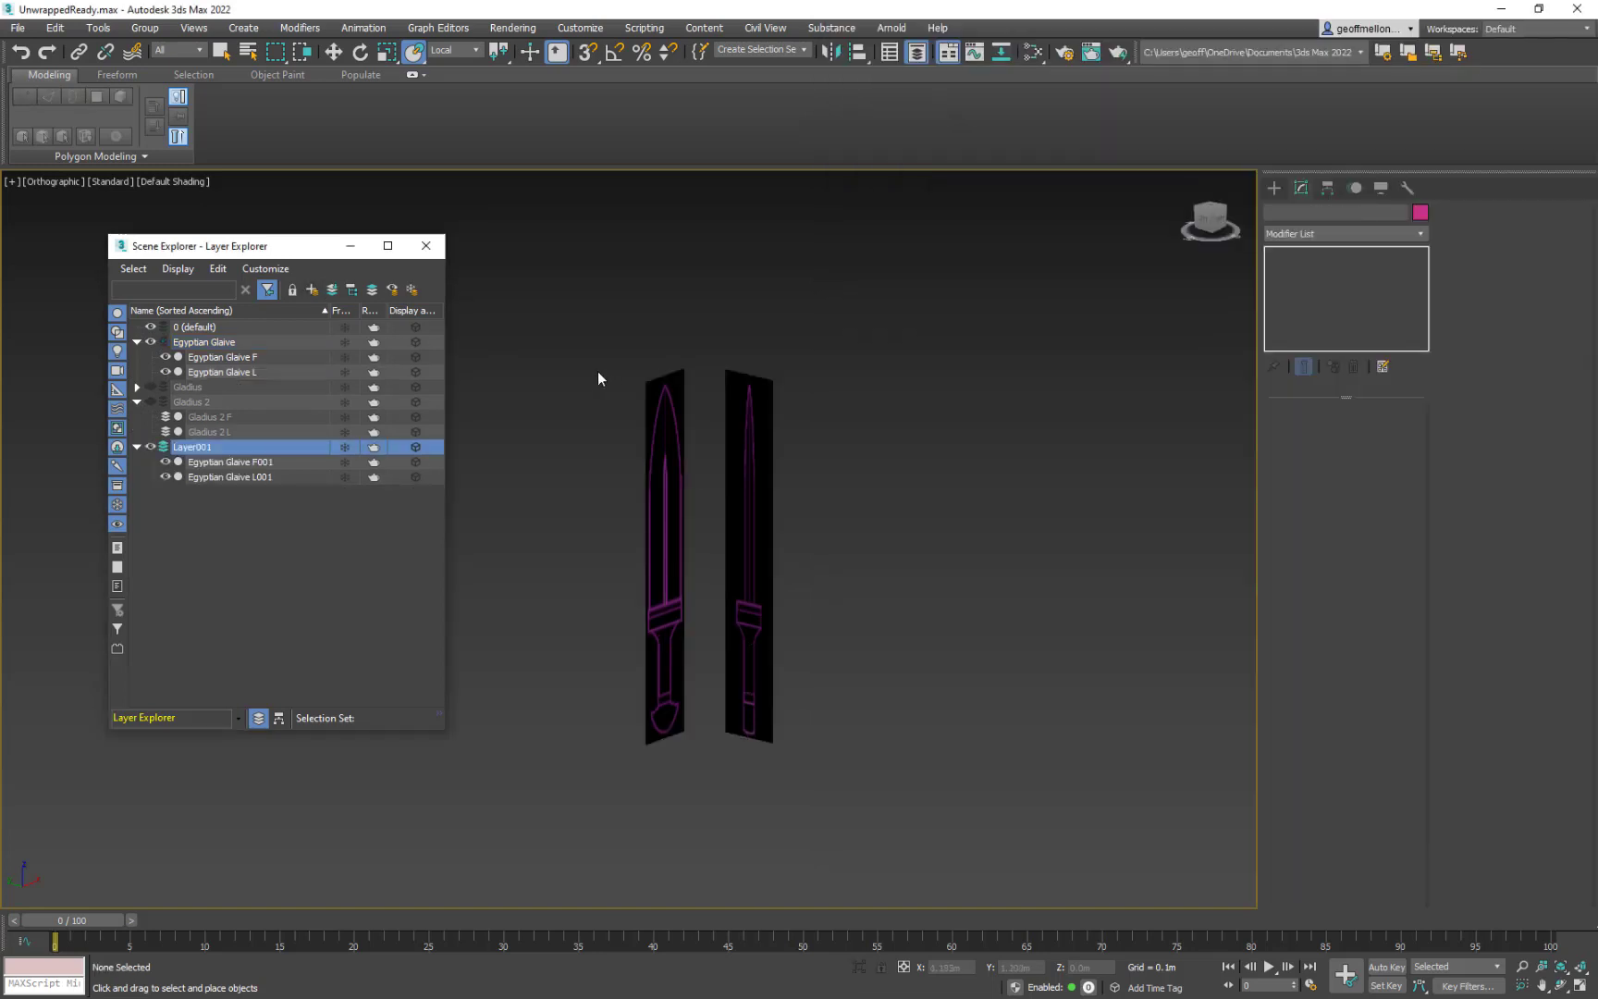
- Rename Layer001 to Cinqueada, correcting the initial misspelling
double_click(221, 445)
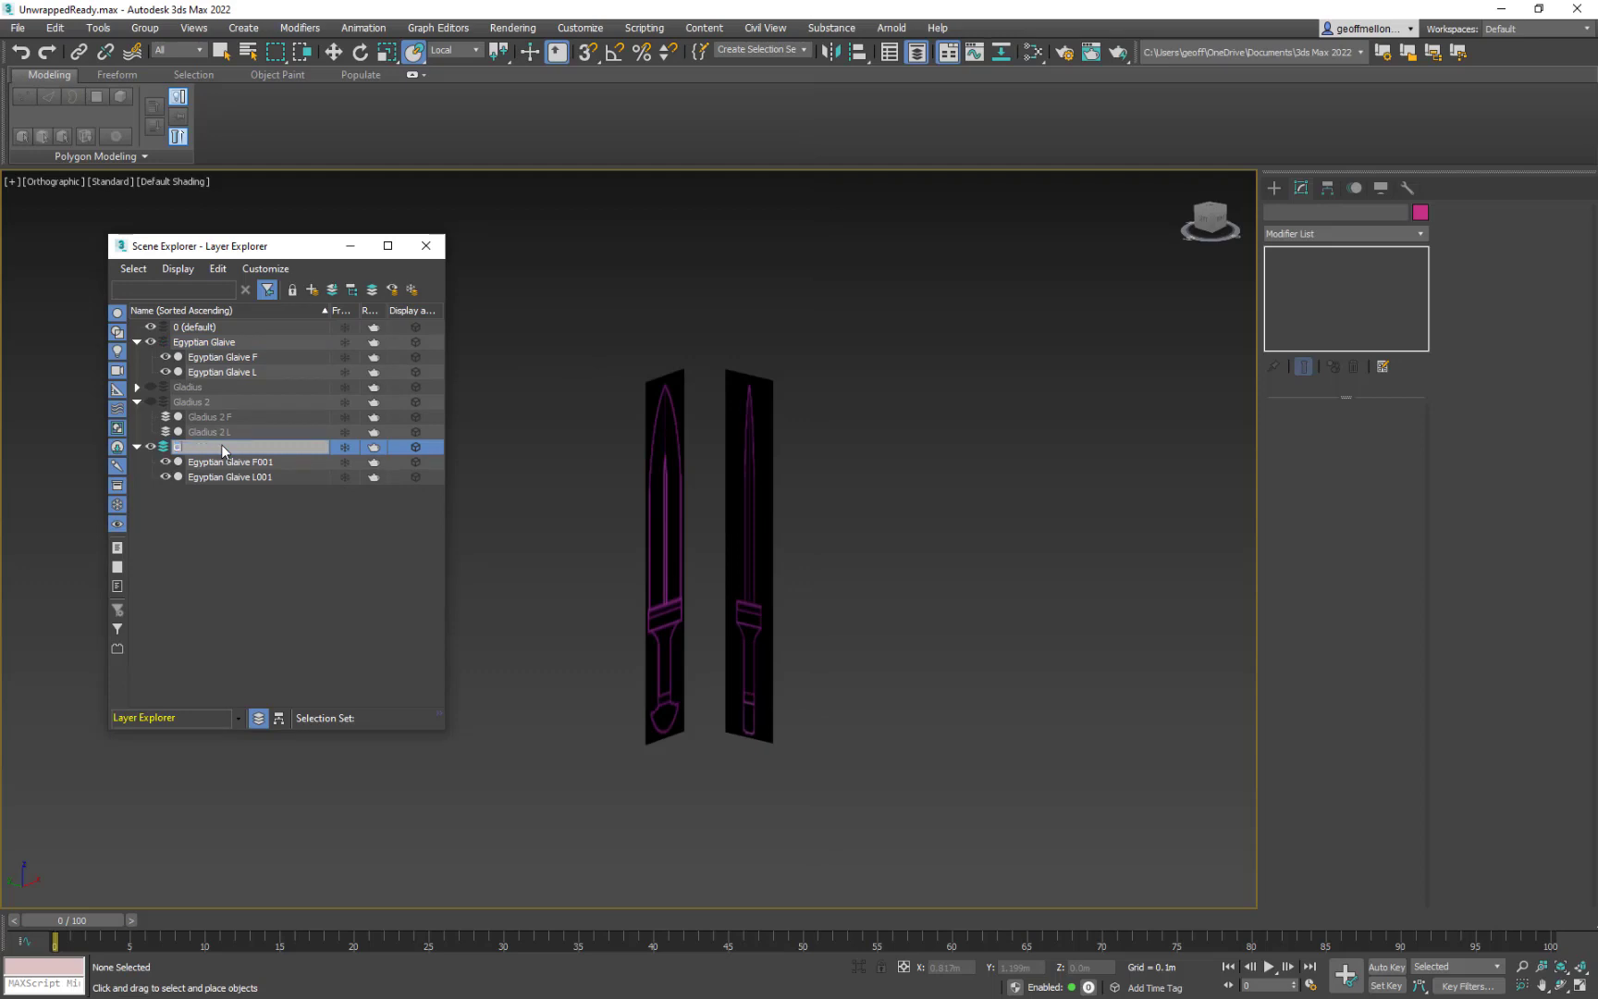
text(Cinqueda)
key(alt+Tab)
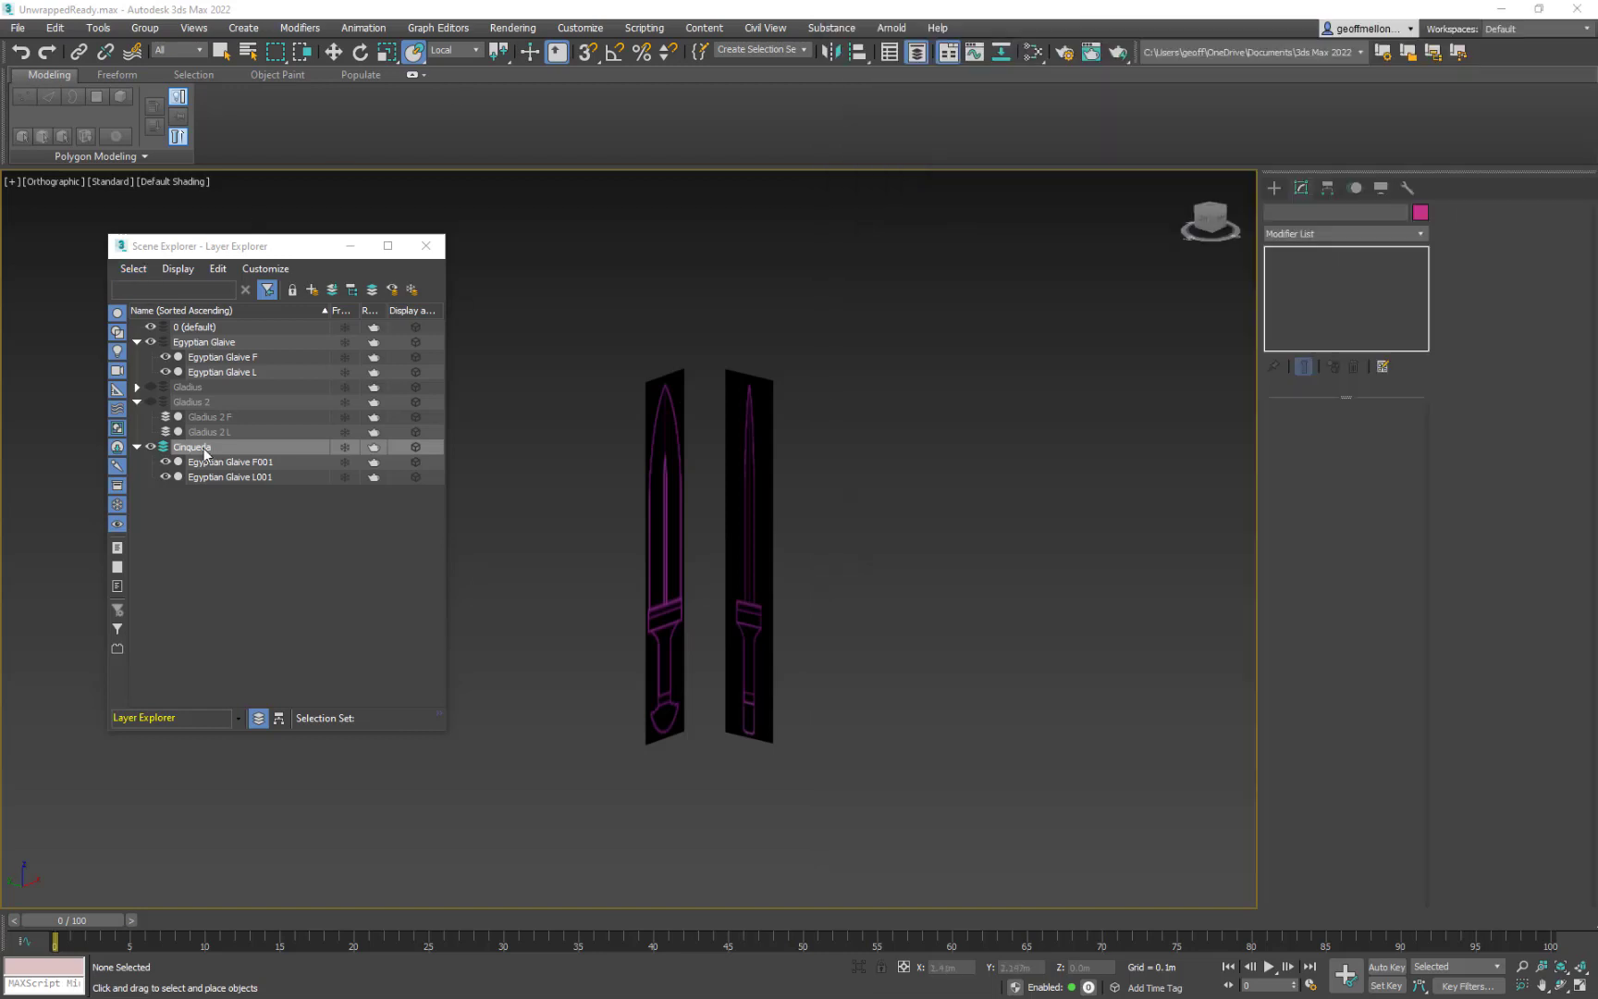
click(204, 450)
click(203, 450)
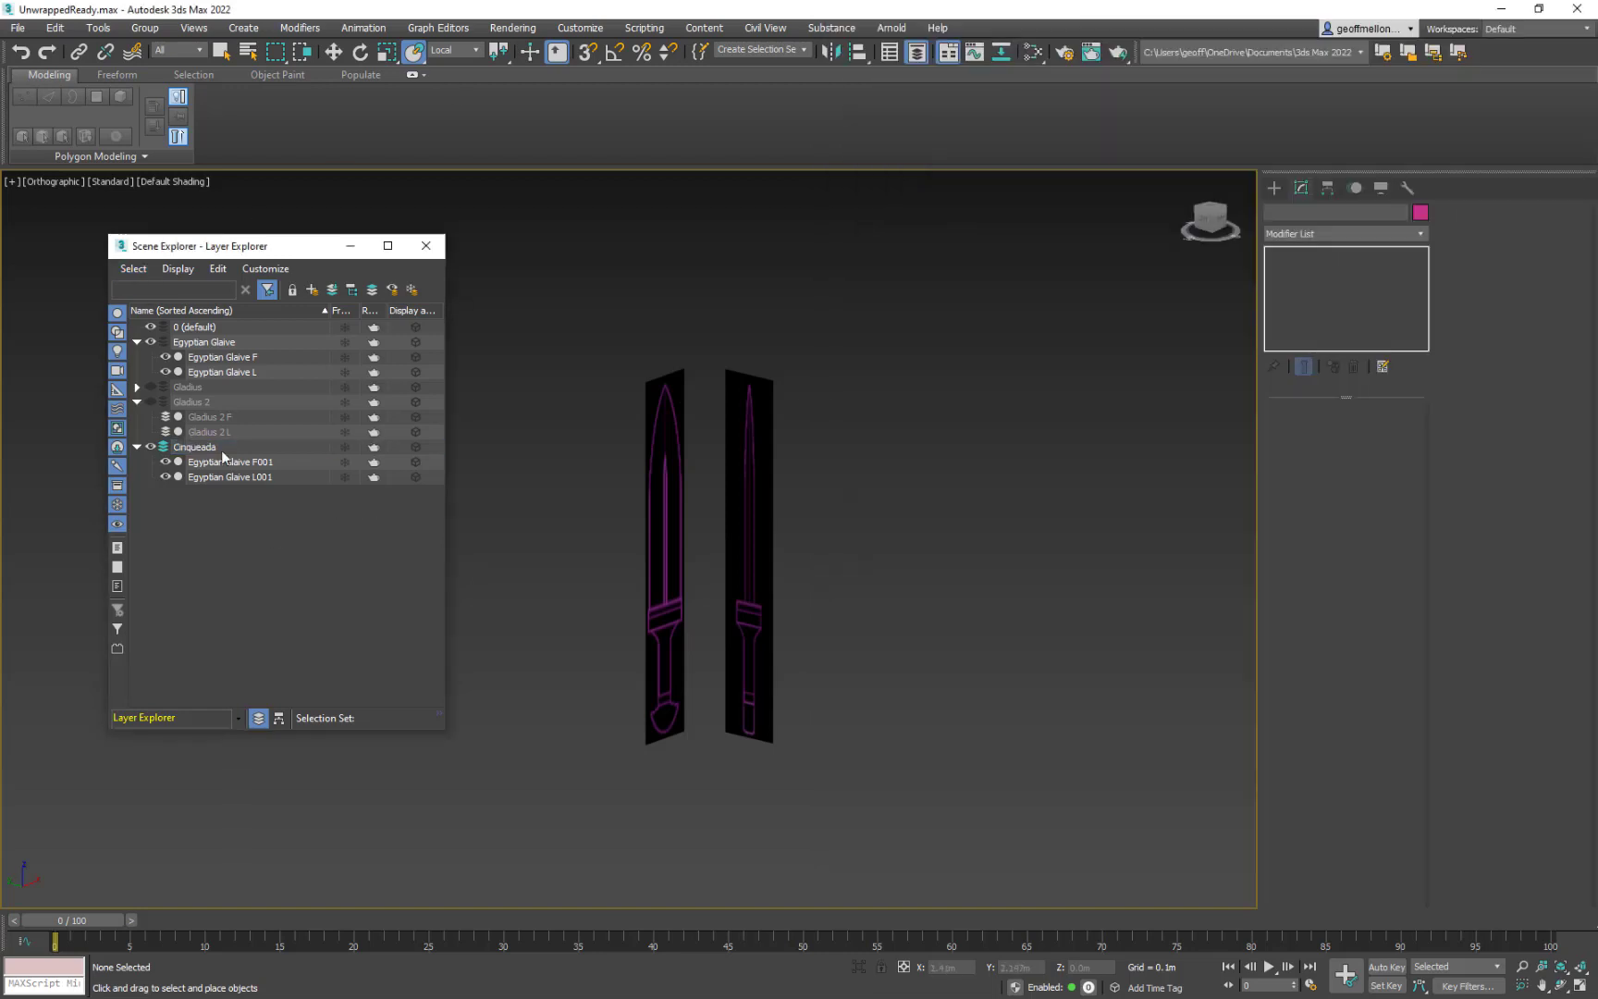
click(219, 450)
click(219, 450)
key(ctrl+c)
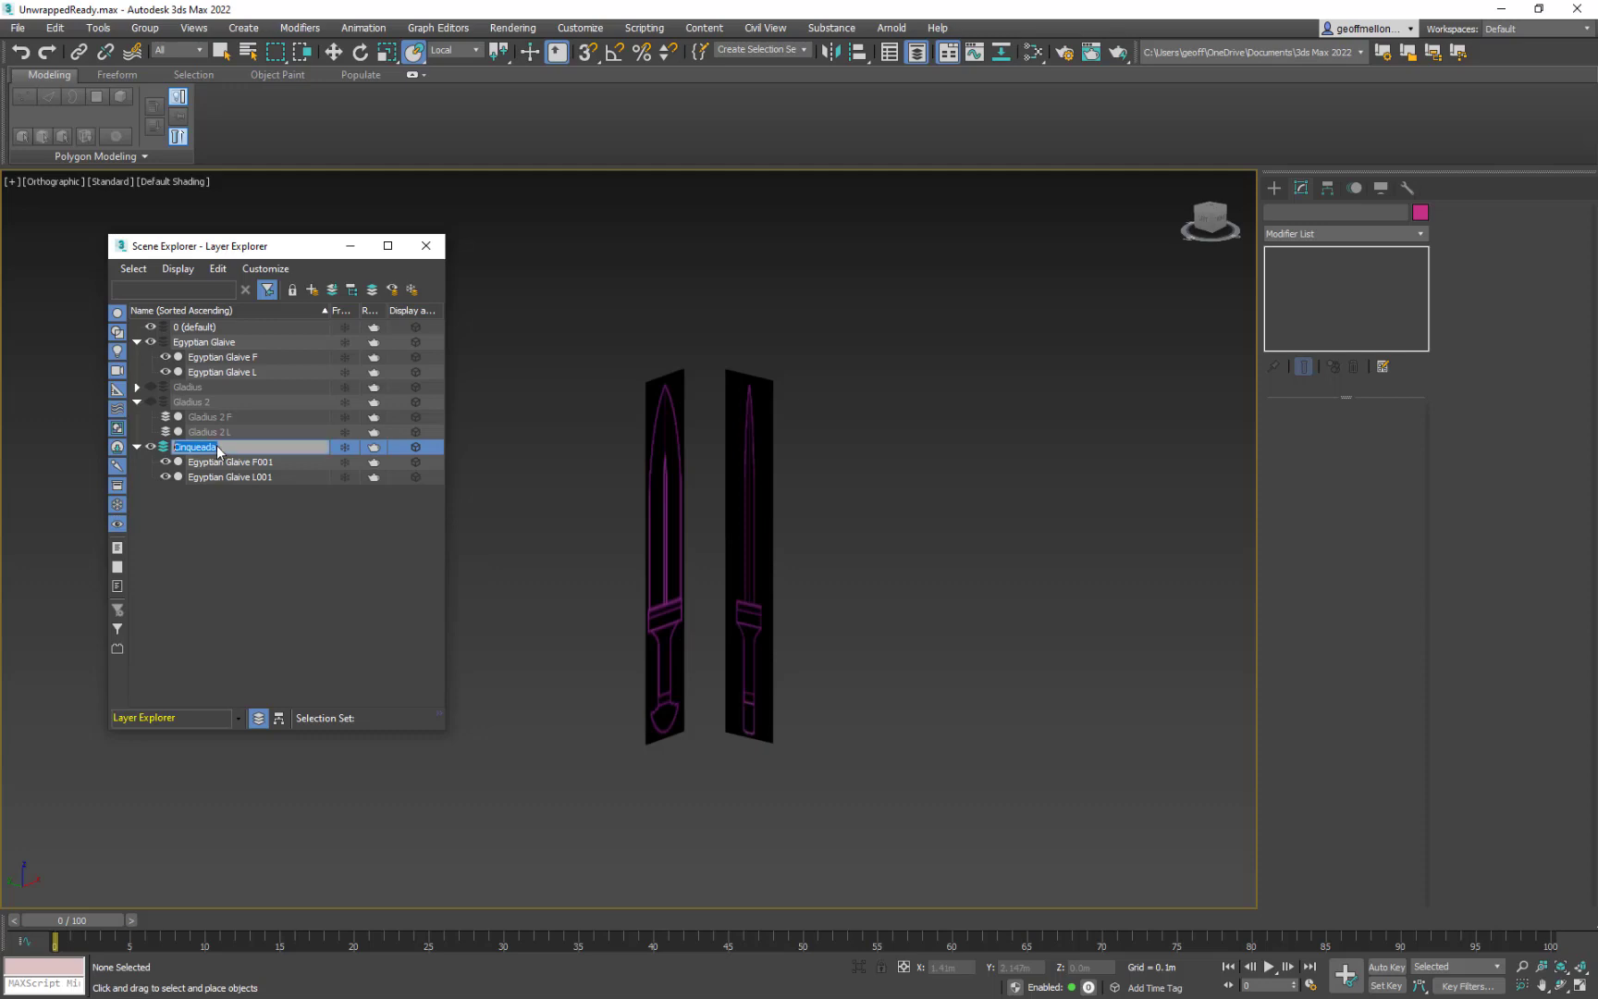
- Replace 'Egyptian Glaive' with Cinqueada in the F001 copy's name
click(230, 462)
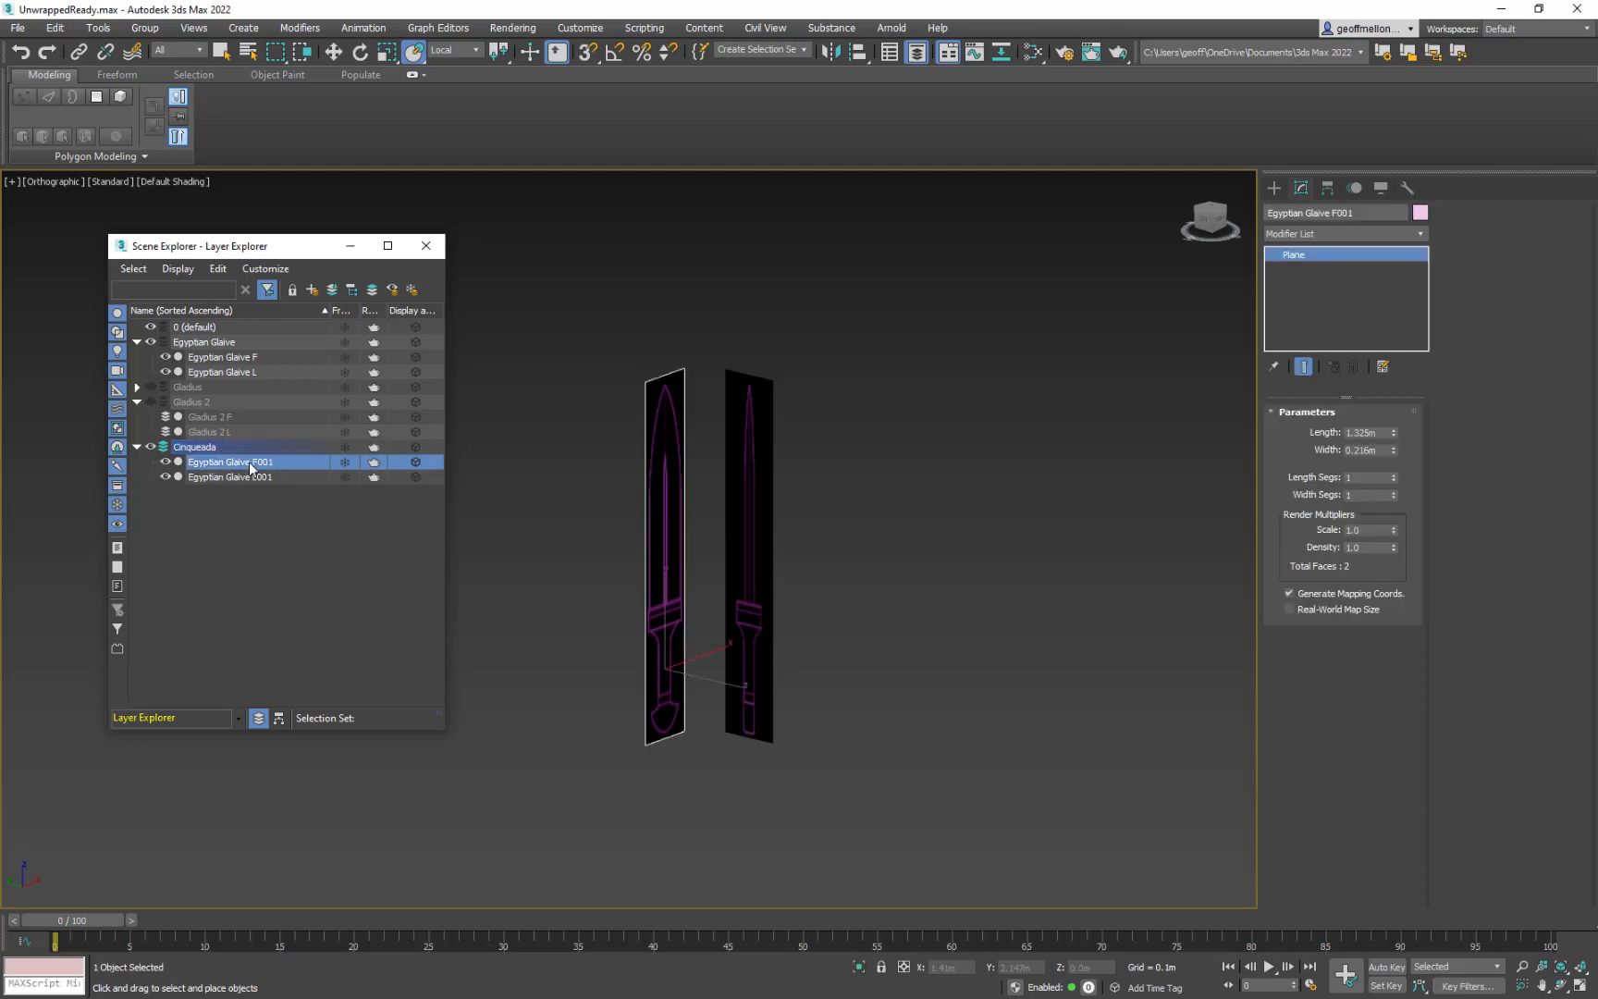
click(255, 469)
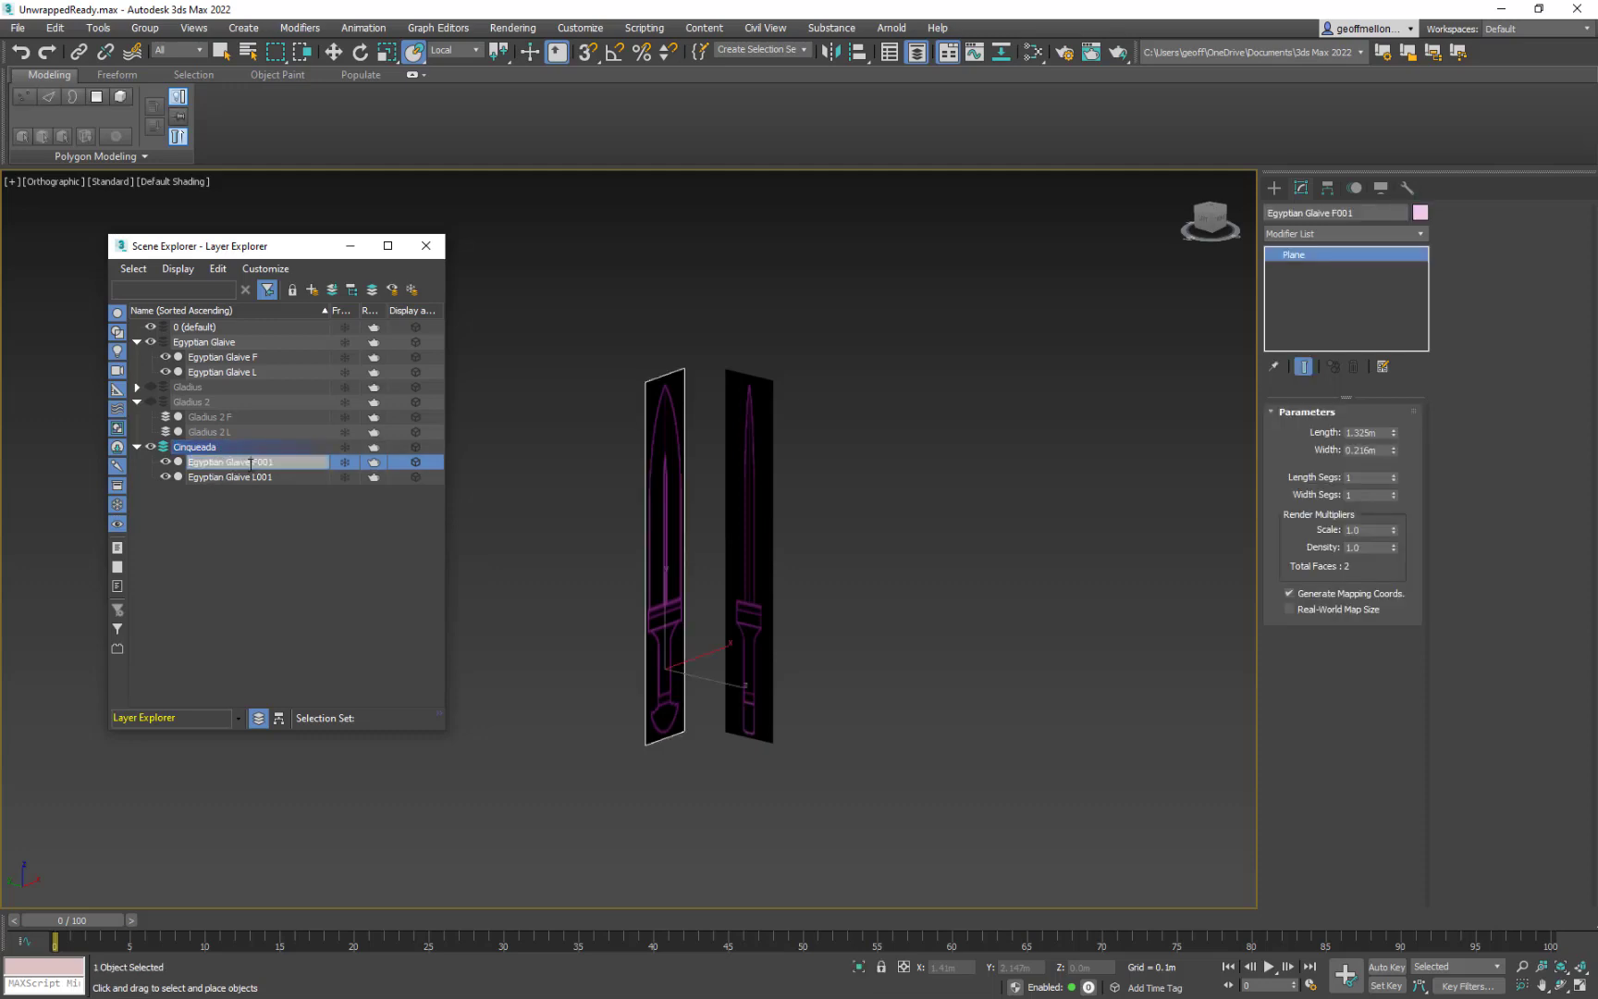
drag(252, 462, 103, 453)
key(ctrl+v)
click(246, 475)
- Rename the L001 copy to Cinqueada L, cancelling an accidental extra clone
click(250, 477)
drag(250, 477, 122, 469)
key(ctrl+v)
click(862, 572)
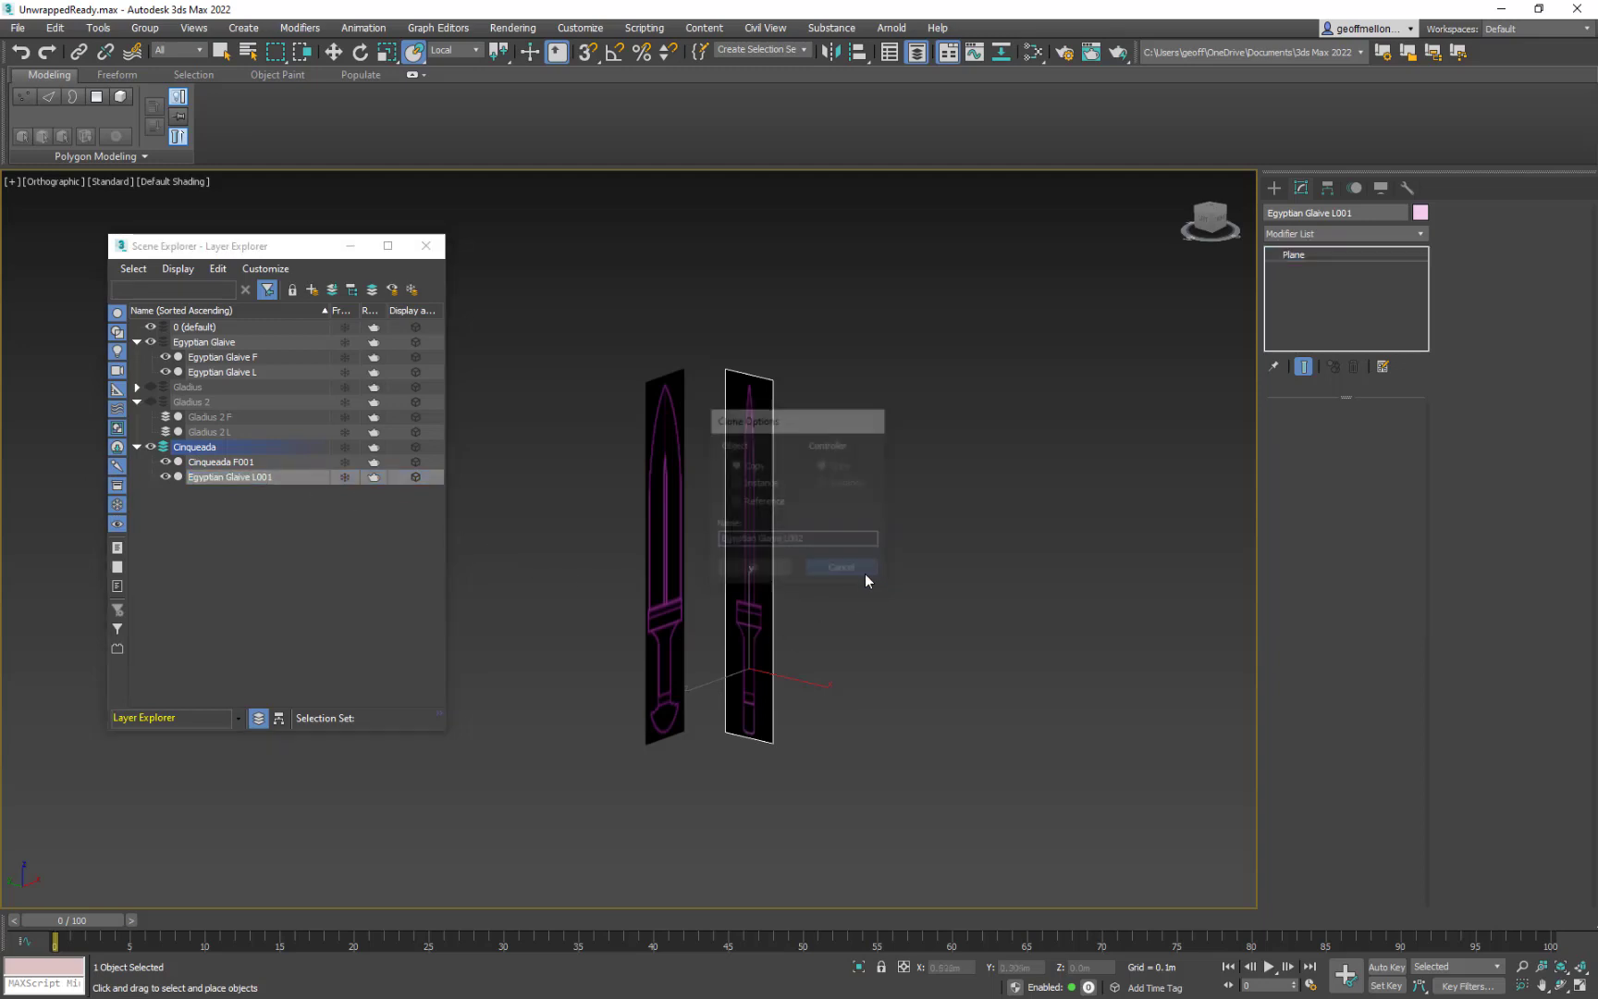
click(257, 476)
drag(252, 477, 148, 473)
text(Cinqueada)
key(BackSpace)
key(BackSpace)
key(BackSpace)
- Remove the 001 suffix so the front copy is named Cinqueada F
click(266, 464)
click(266, 464)
key(BackSpace)
key(BackSpace)
key(BackSpace)
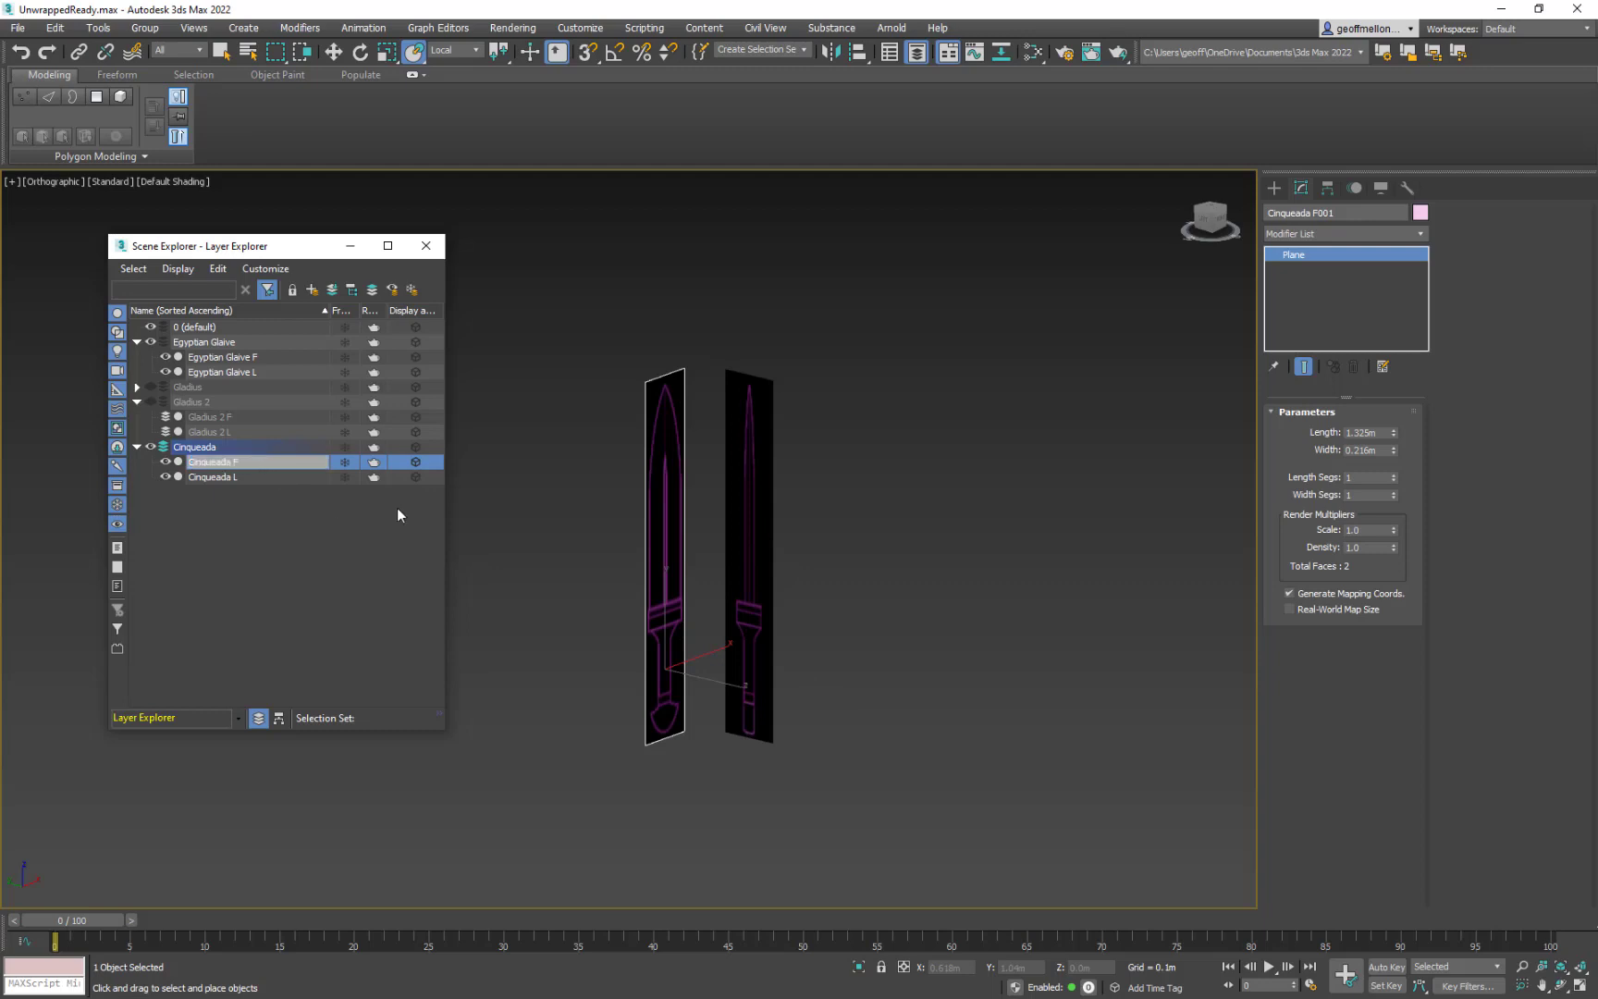
key(Return)
scroll(978, 421, up, 3)
- Hide Egyptian Glaive and texture the Cinqueada planes with Cinqueada_F_01.jpg and Cinqueada_L.jpg
click(150, 343)
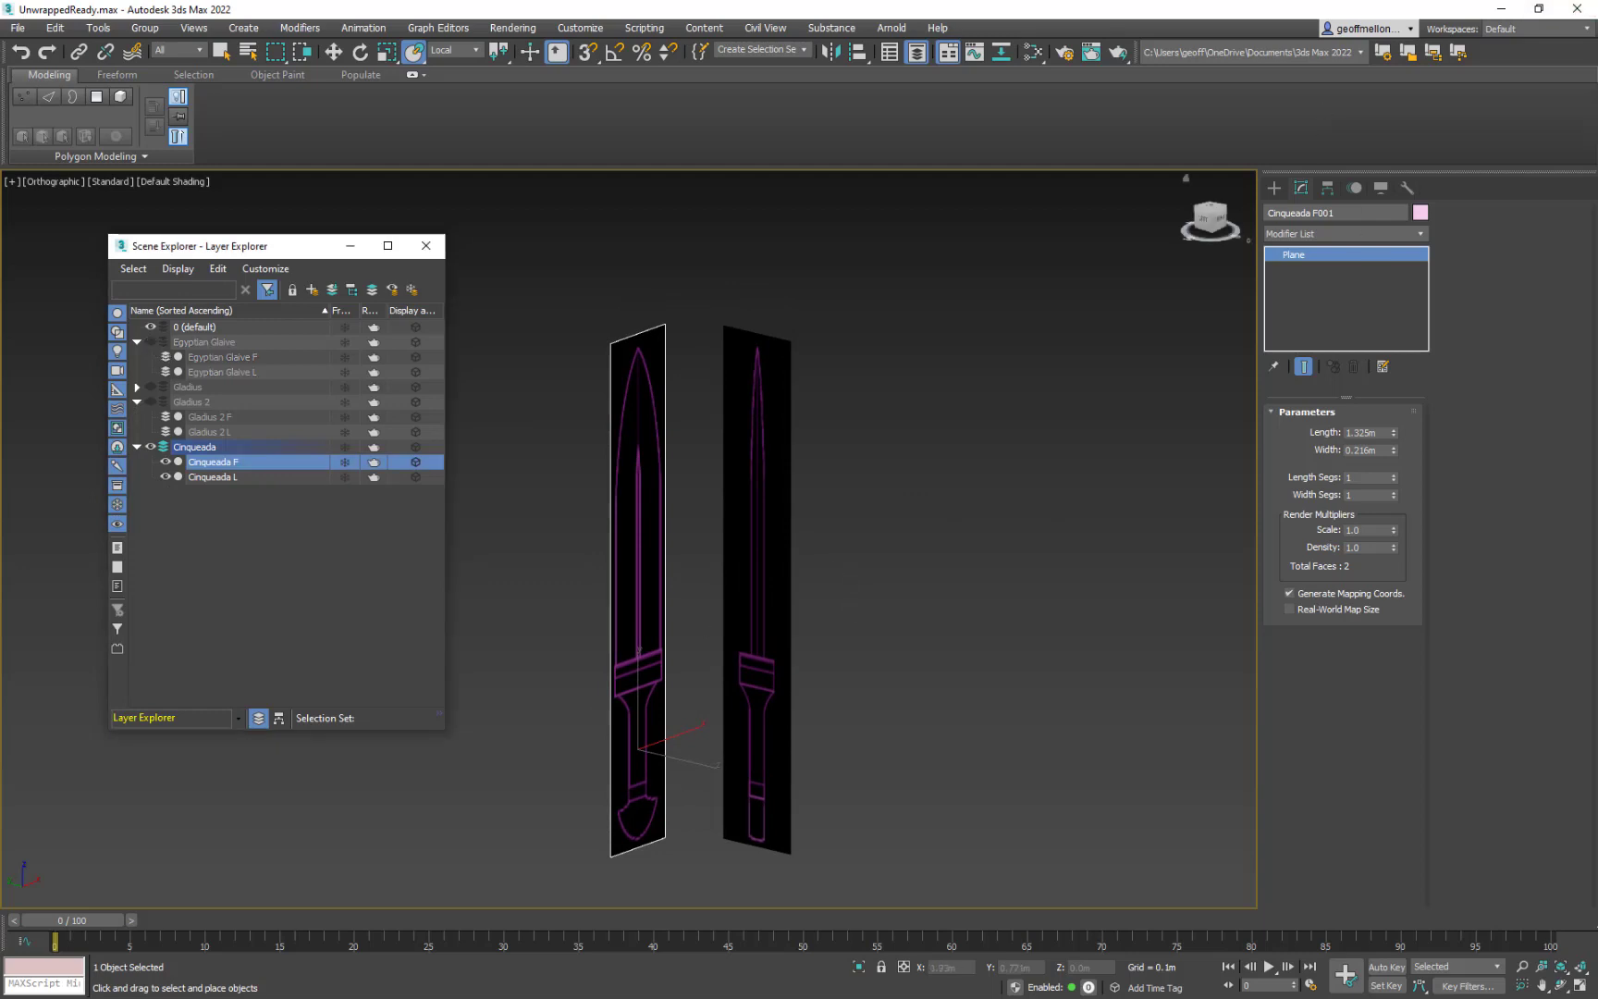
key(alt+Tab)
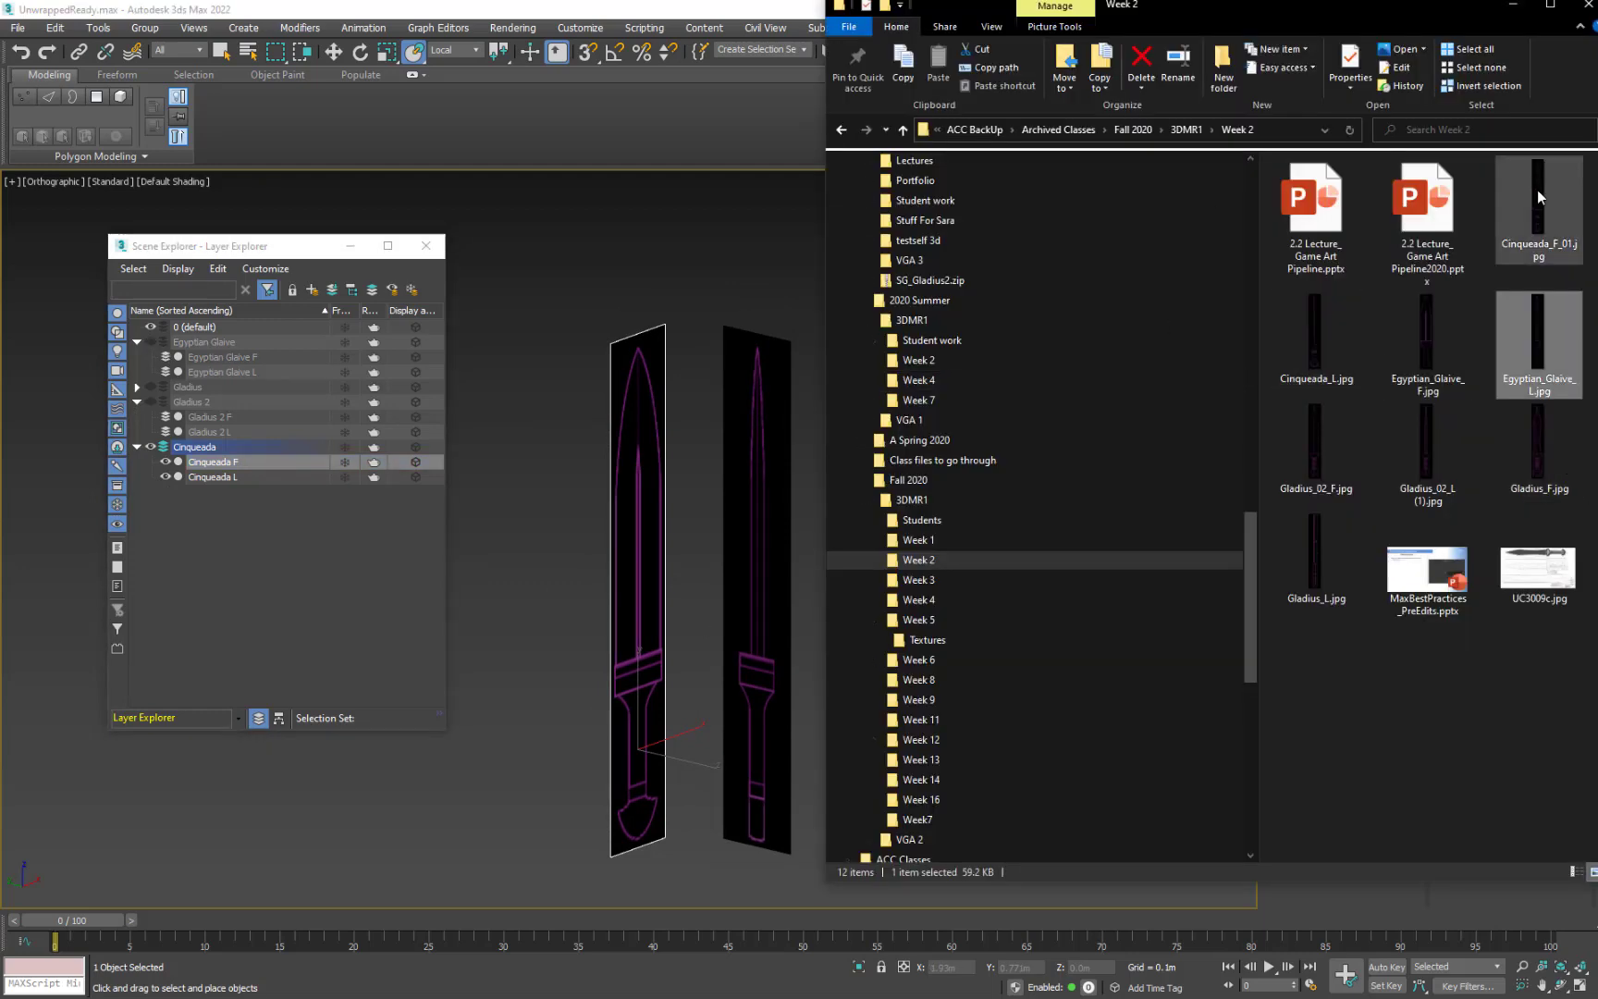
drag(1536, 195, 639, 547)
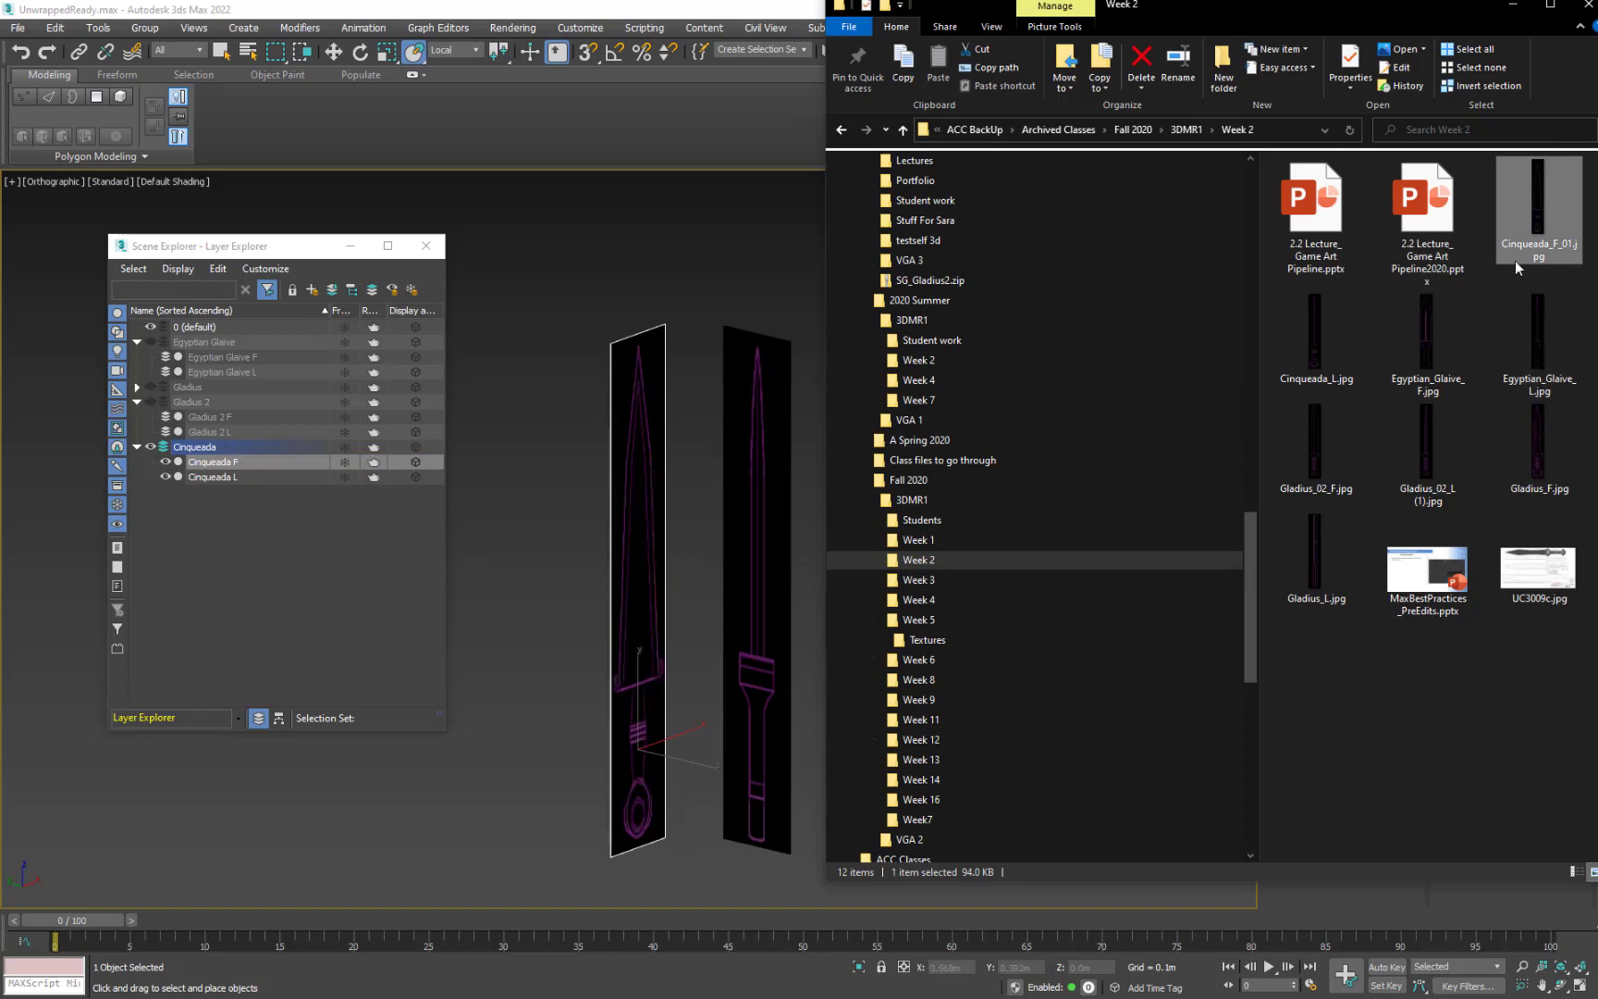
drag(1326, 342, 784, 517)
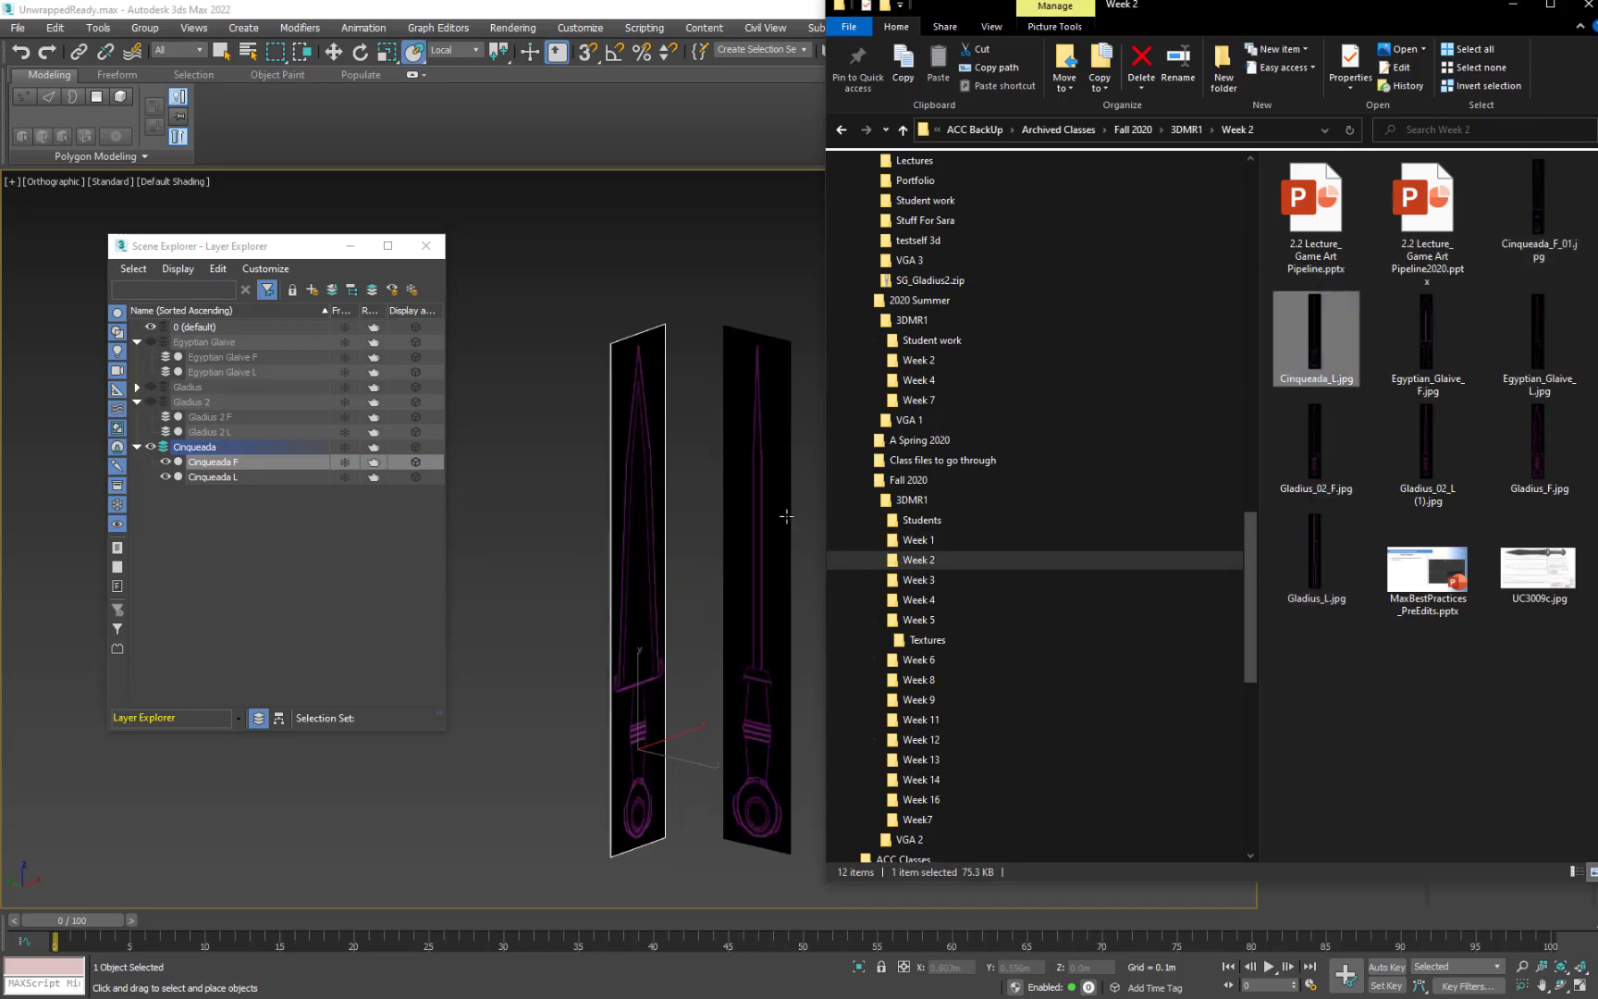
click(1520, 5)
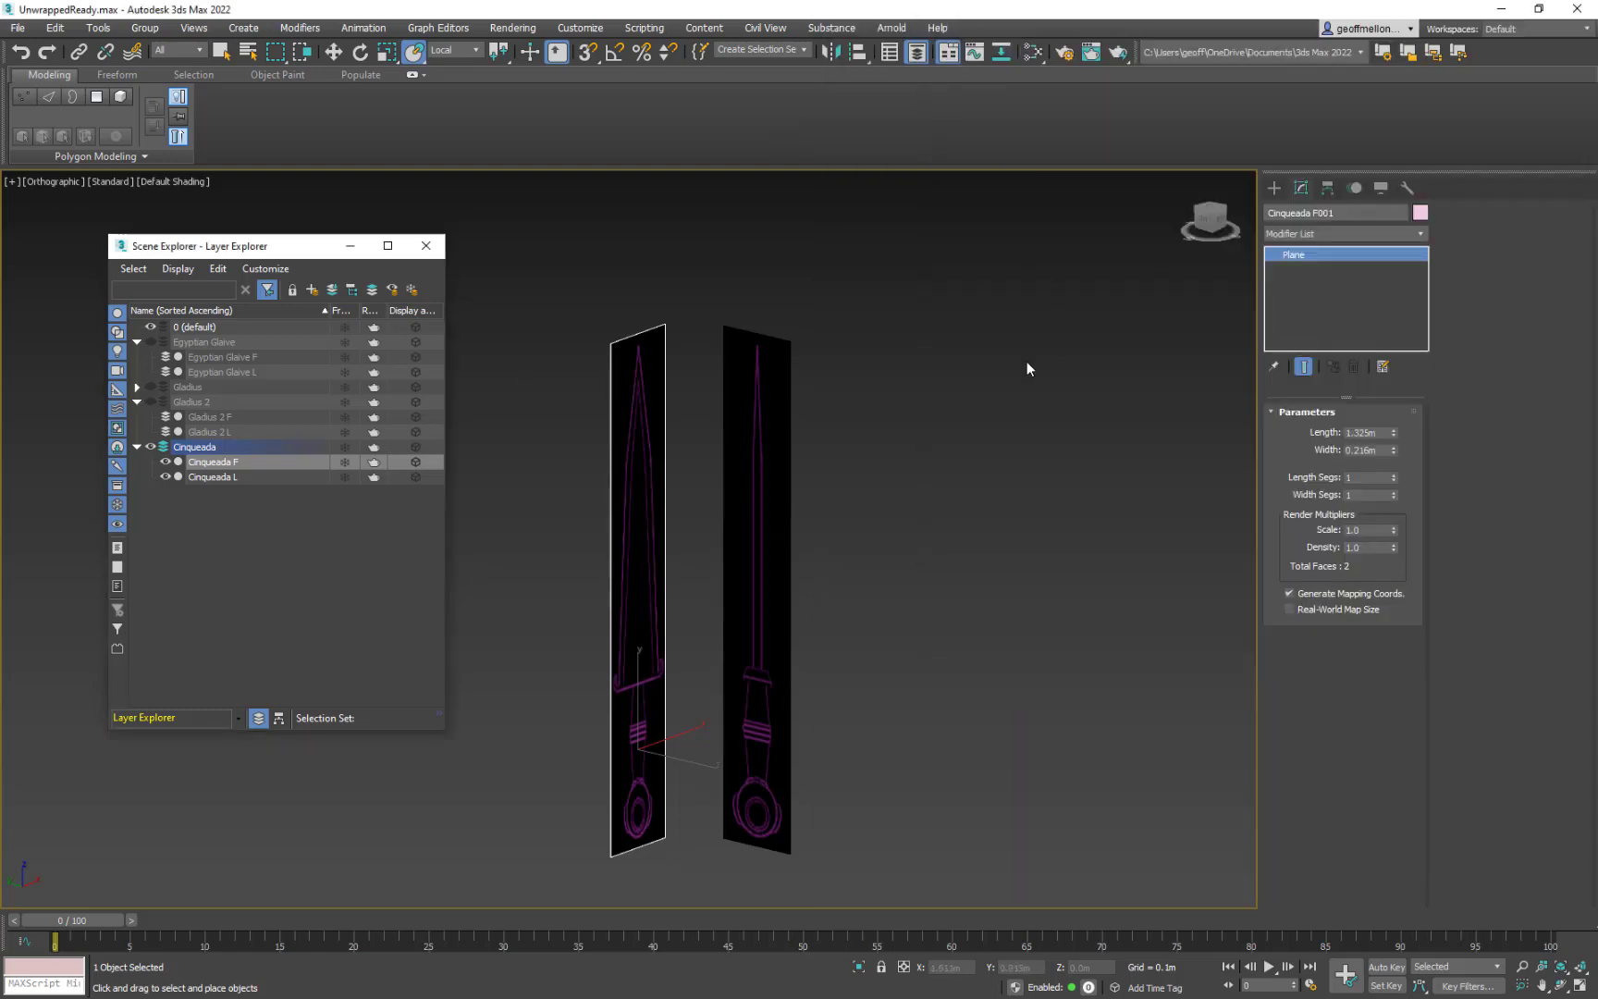
- Collapse the Cinqueada, Egyptian Glaive and Gladius 2 layers and close the Layer Explorer
click(137, 447)
click(138, 343)
click(137, 371)
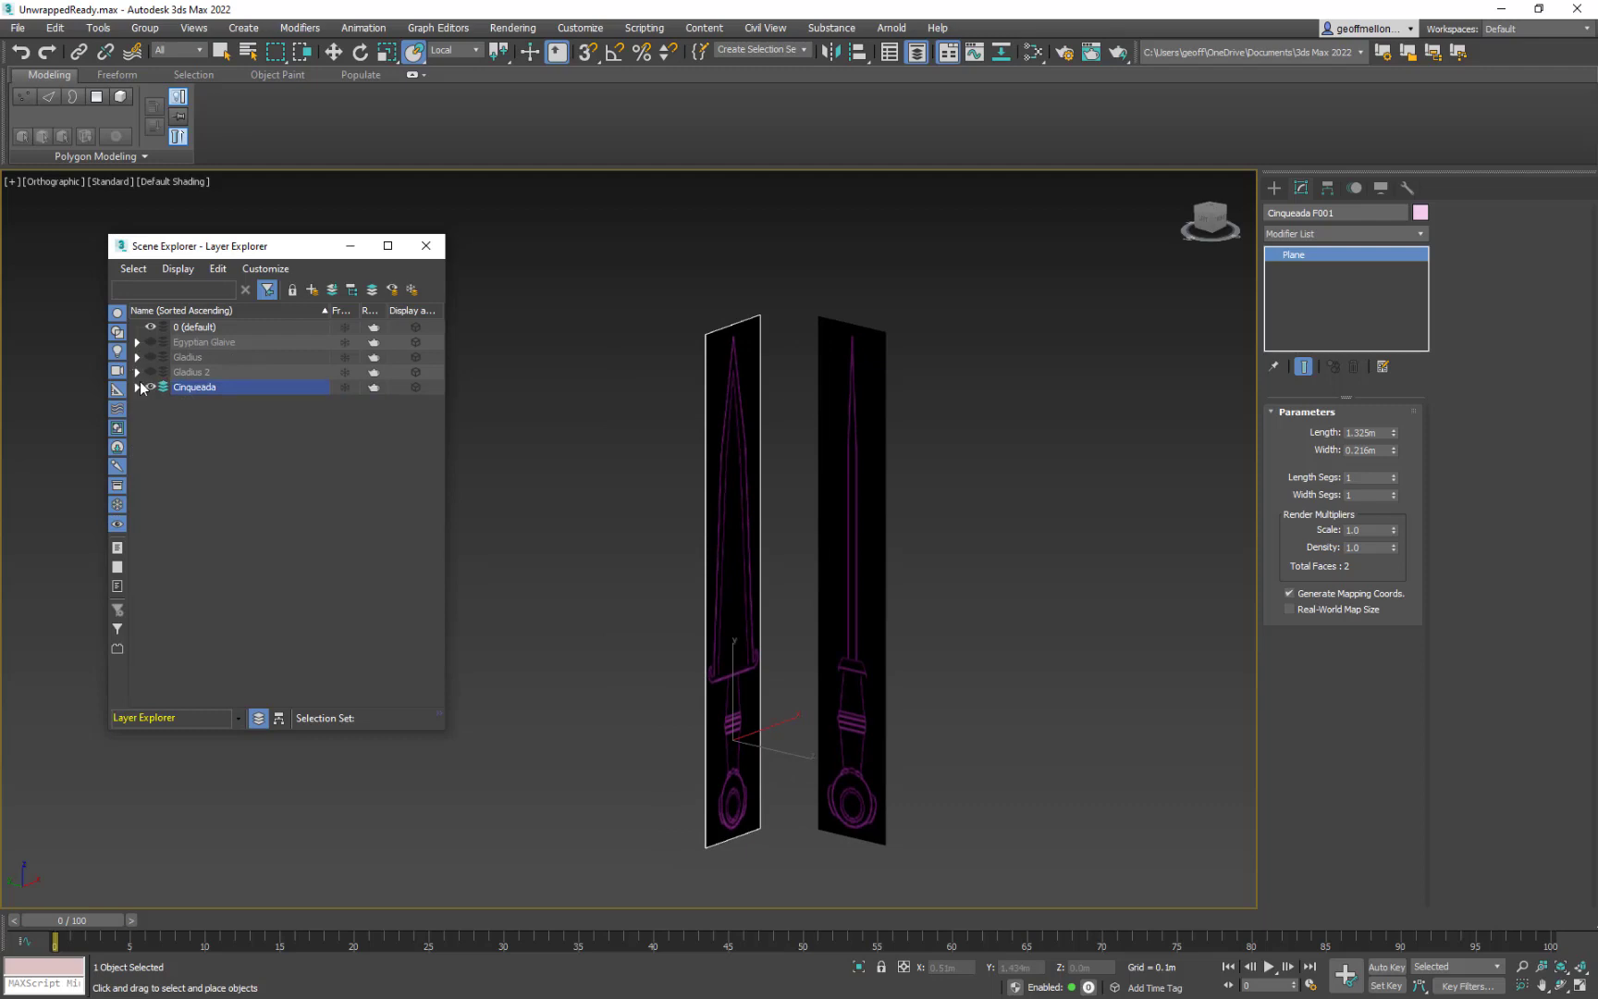
alt+middle_drag(911, 568, 969, 724)
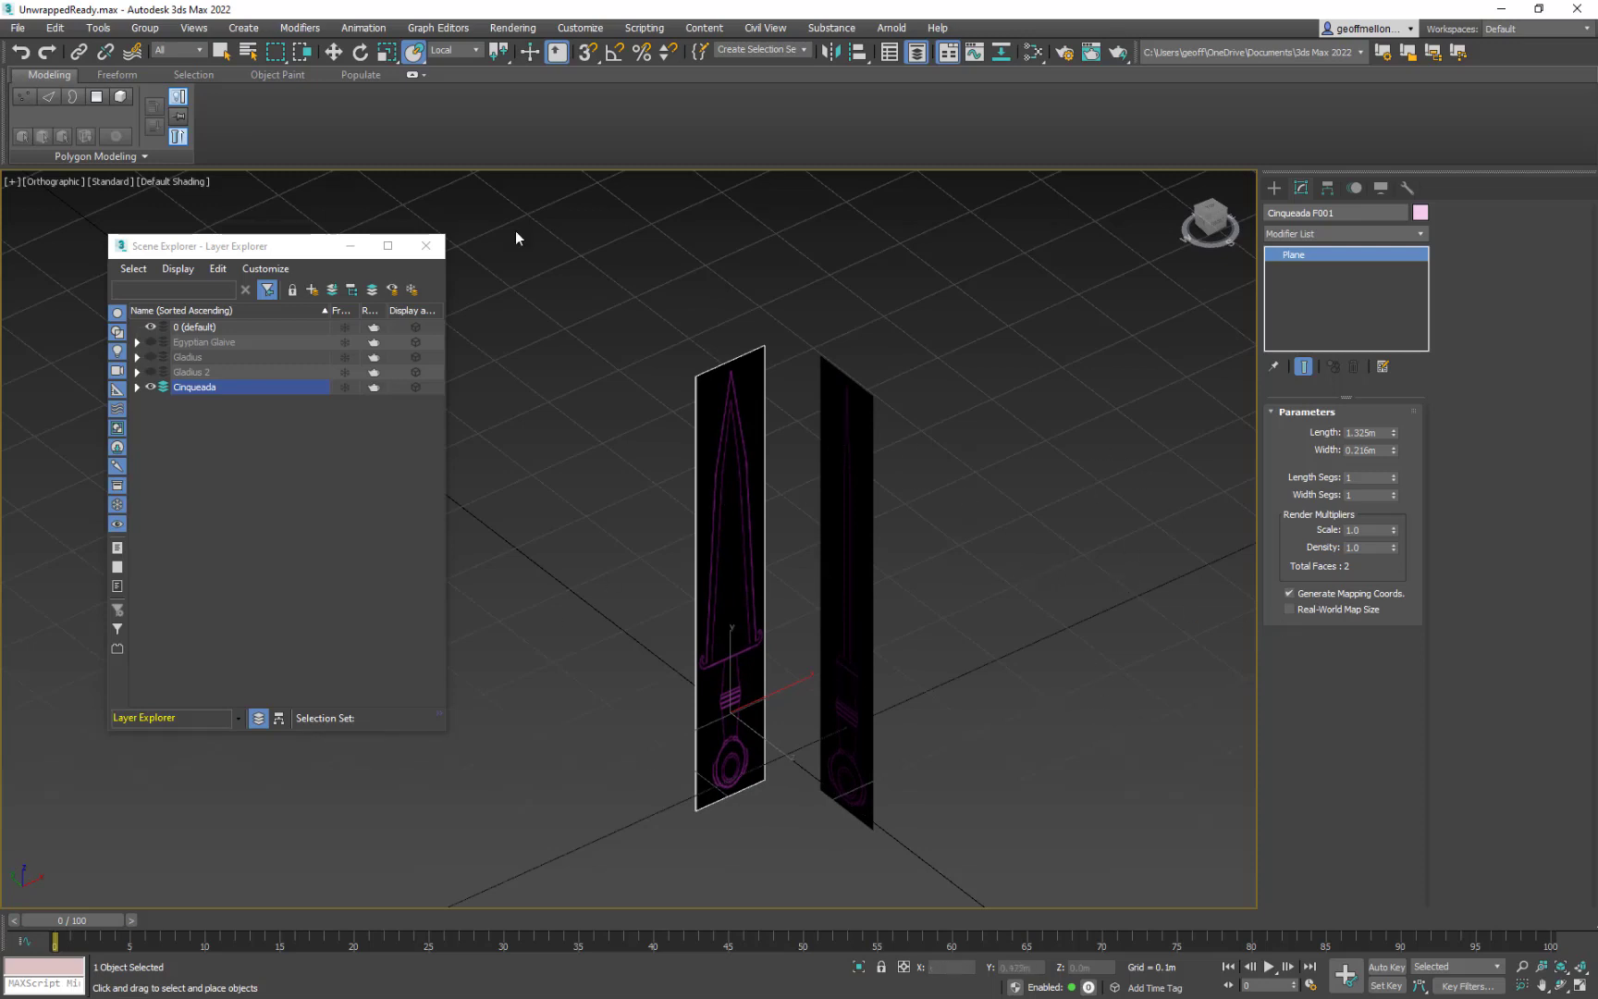
click(425, 245)
middle_drag(982, 488, 963, 458)
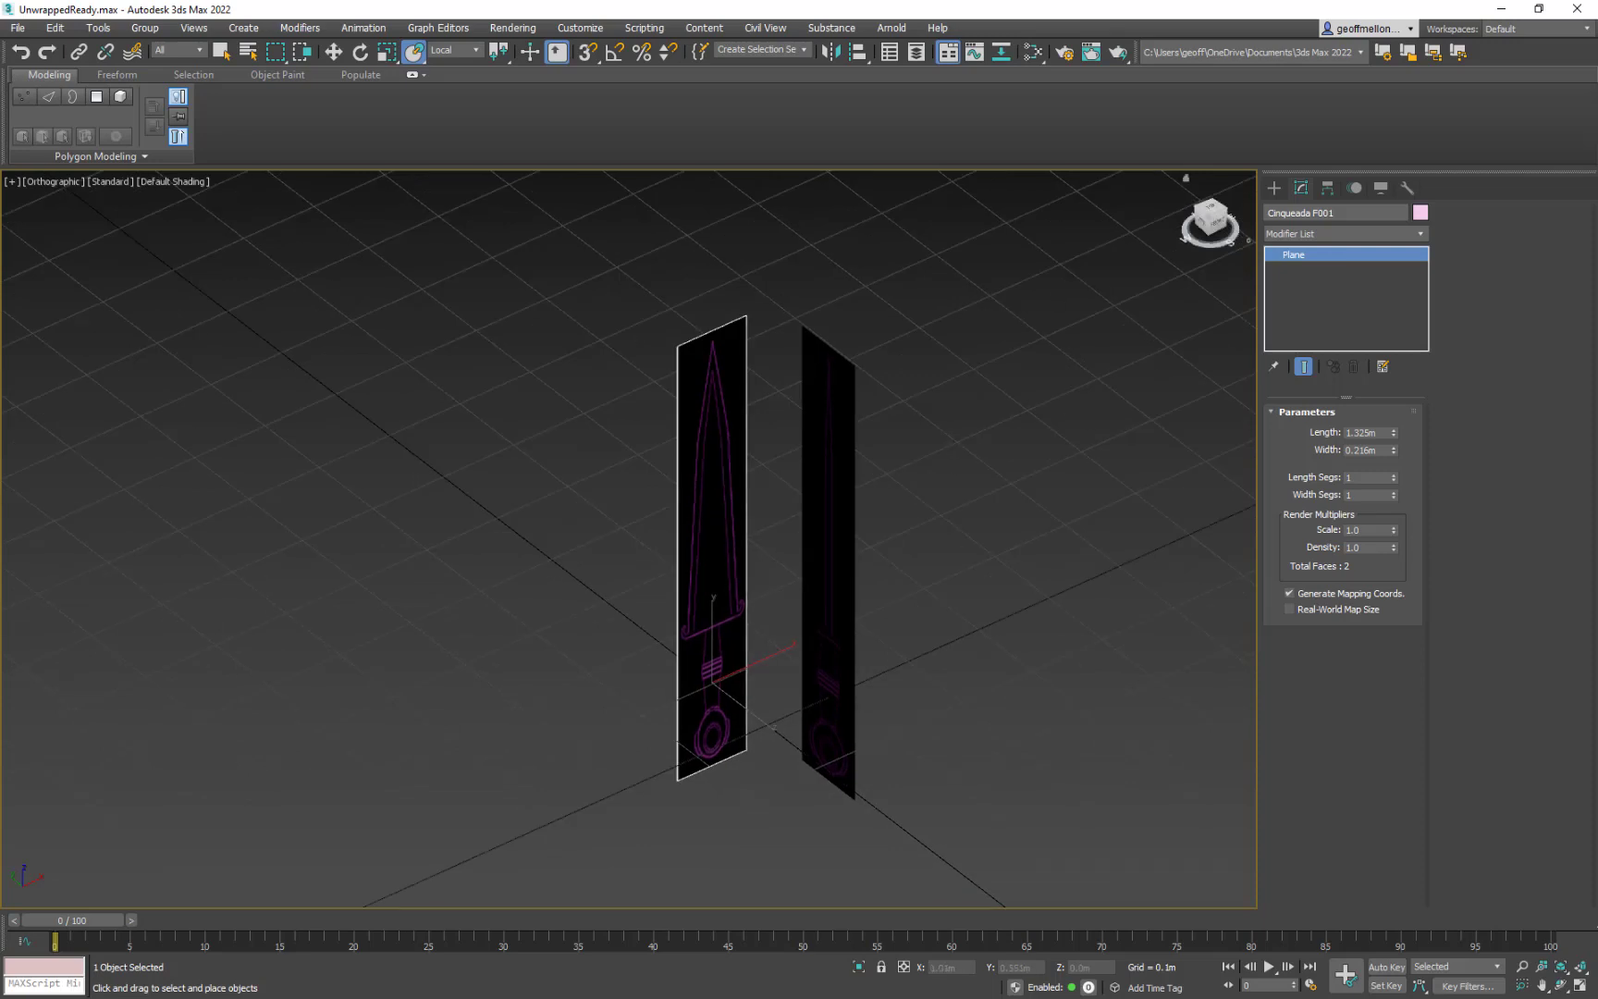